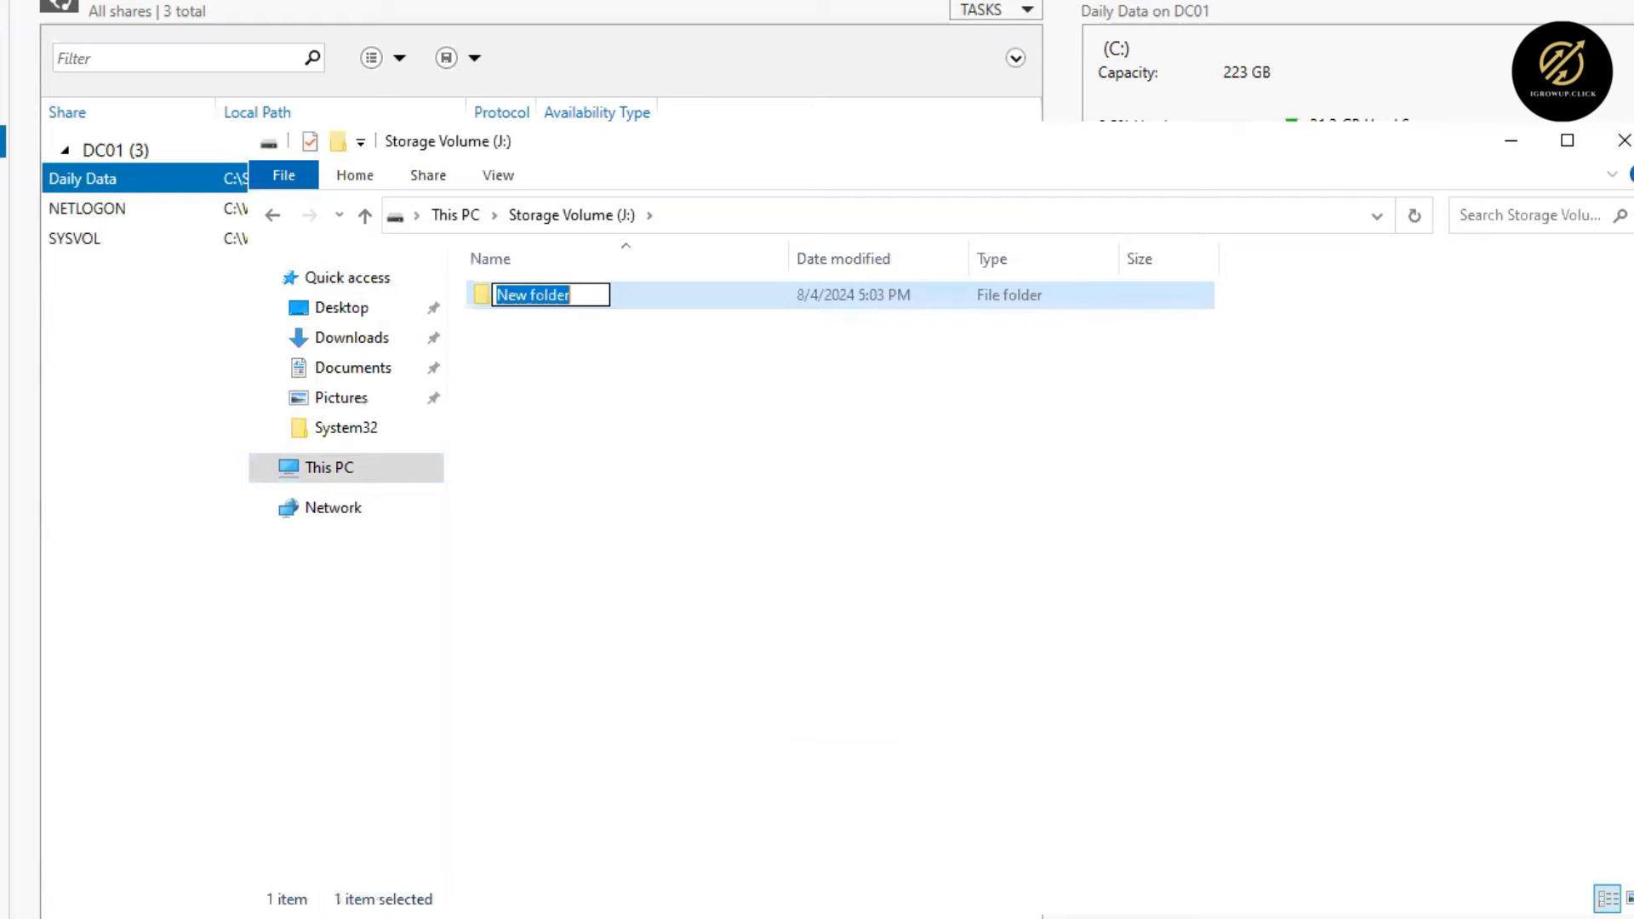
- Name the new folder on Storage Volume (J:) "Data Volume" and open it
type("Data ")
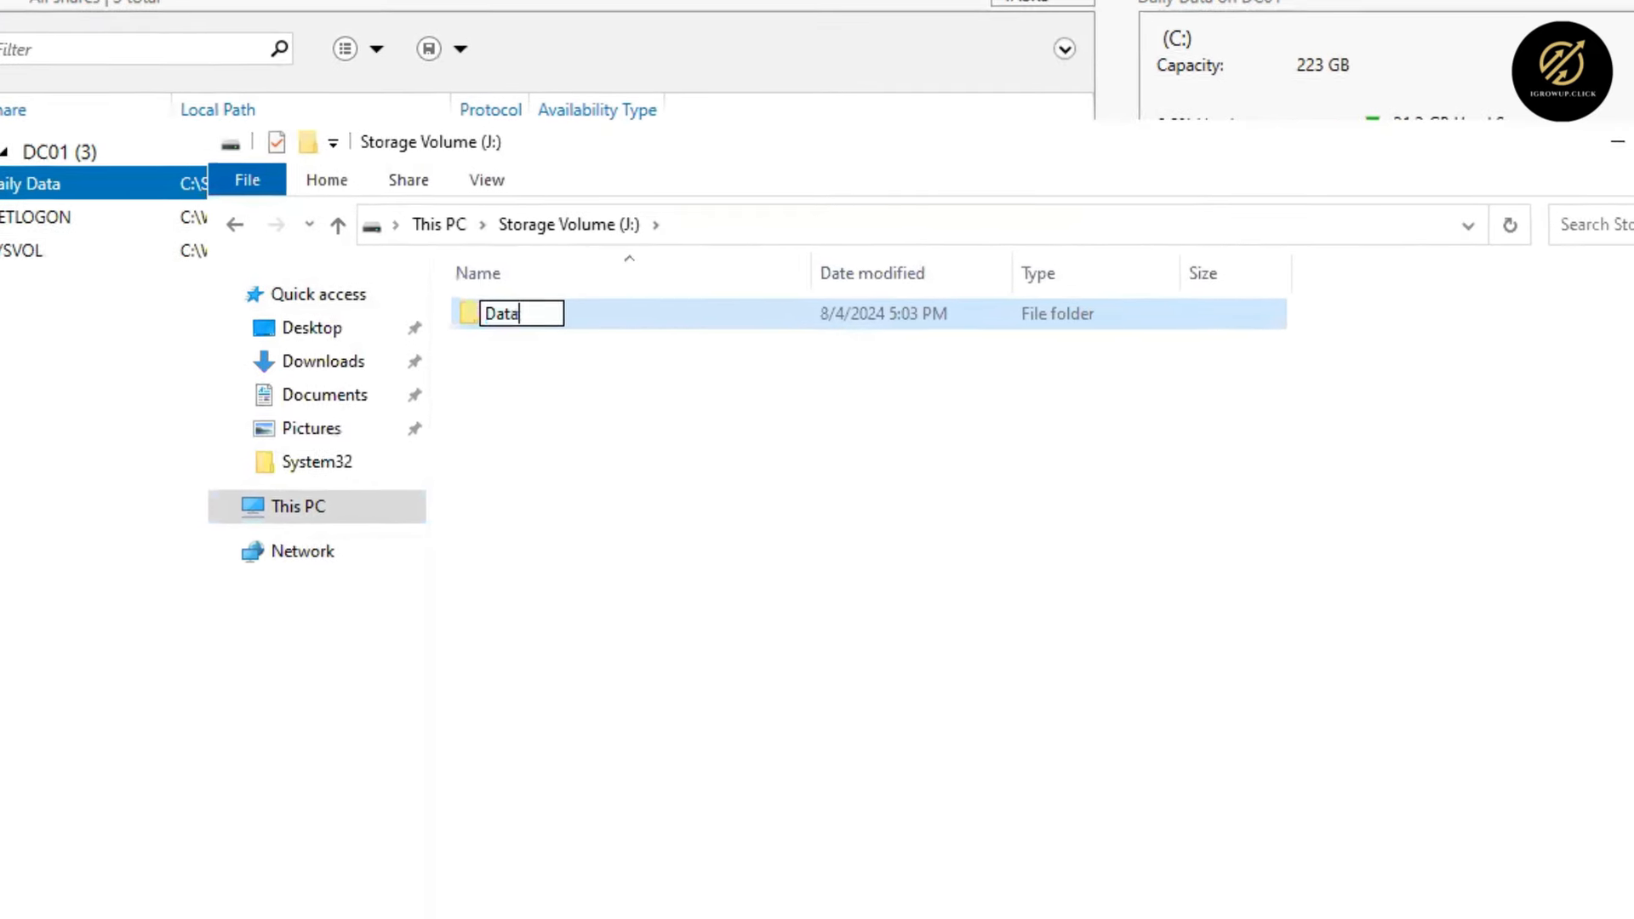
type("Volume")
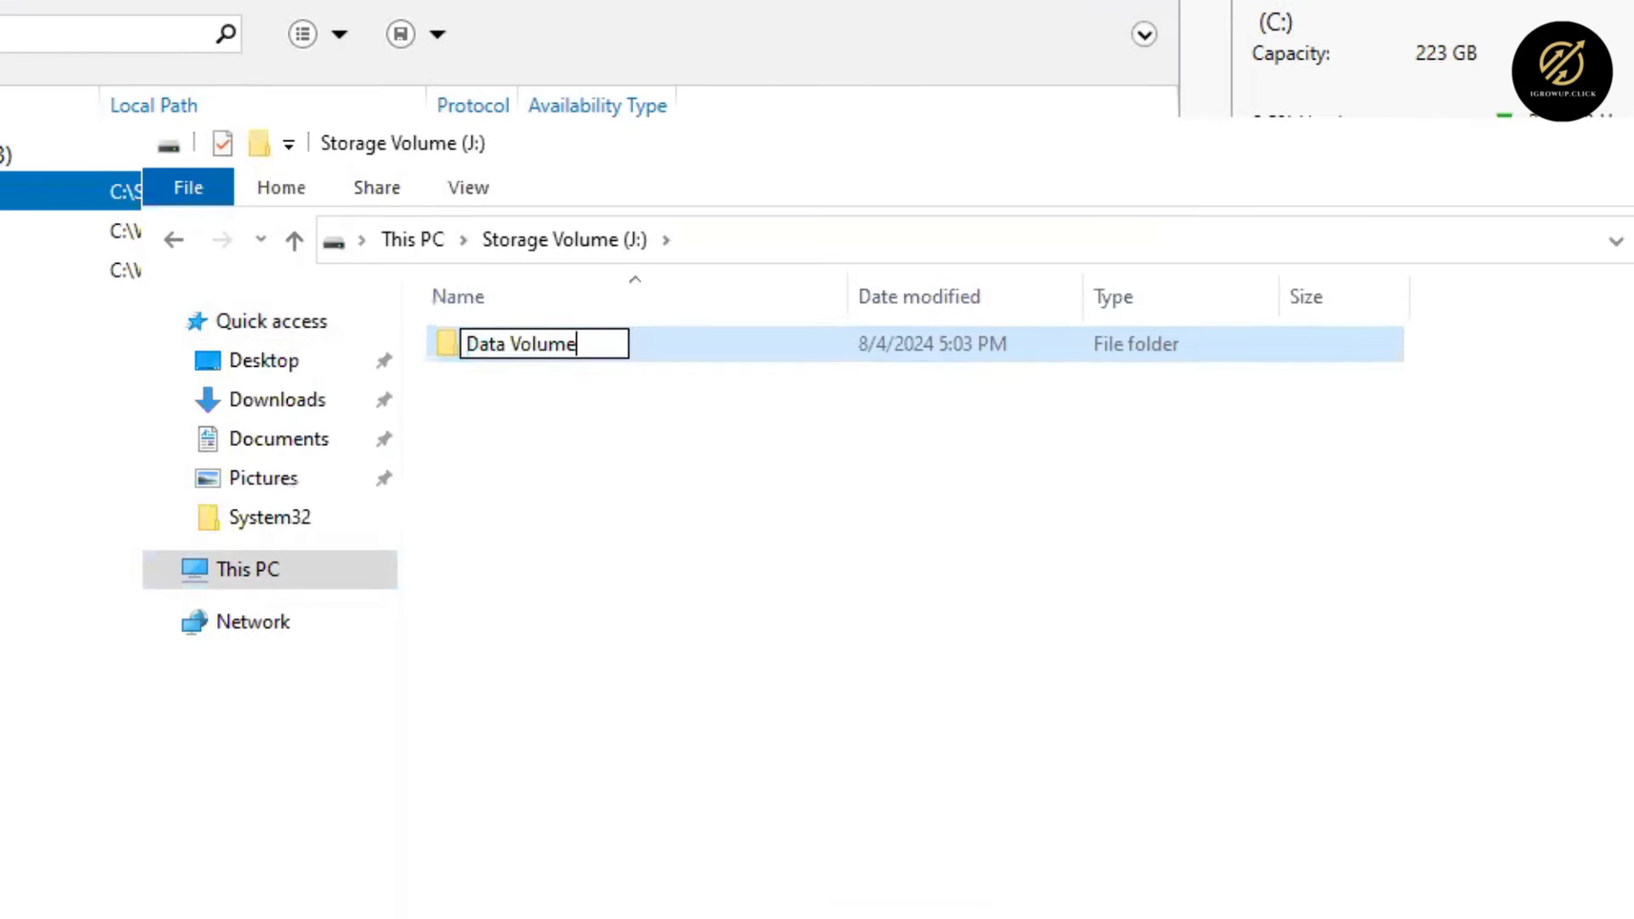
key("Return")
key("Return")
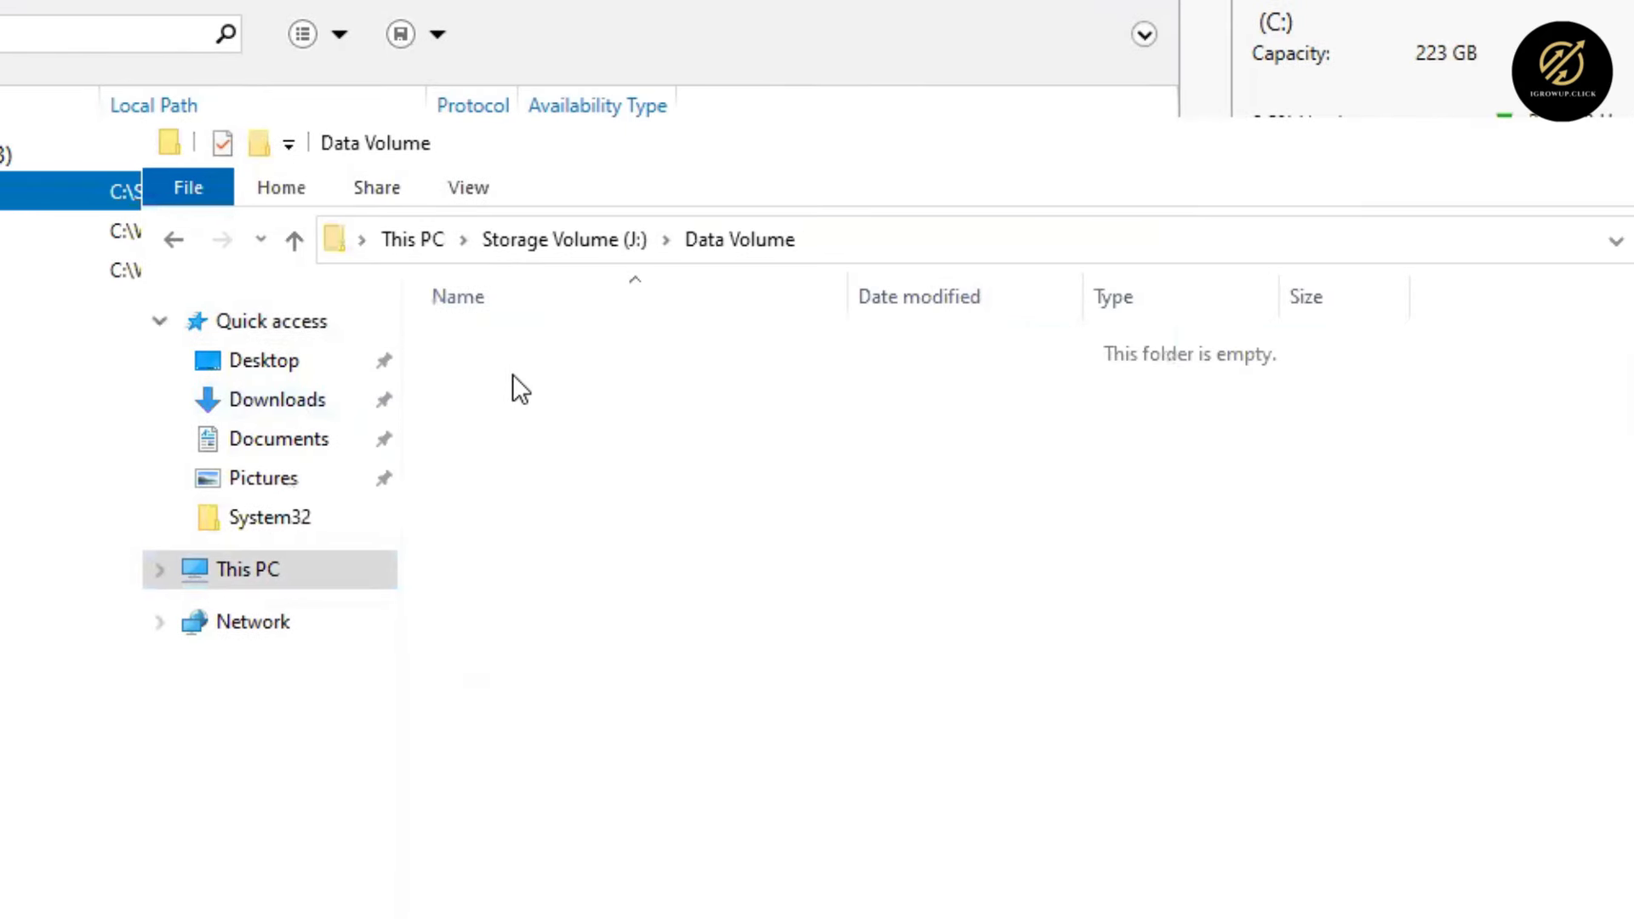
- Create a folder named "Office Share Drive" inside the Data Volume folder
right_click(591, 376)
mouse_move(911, 770)
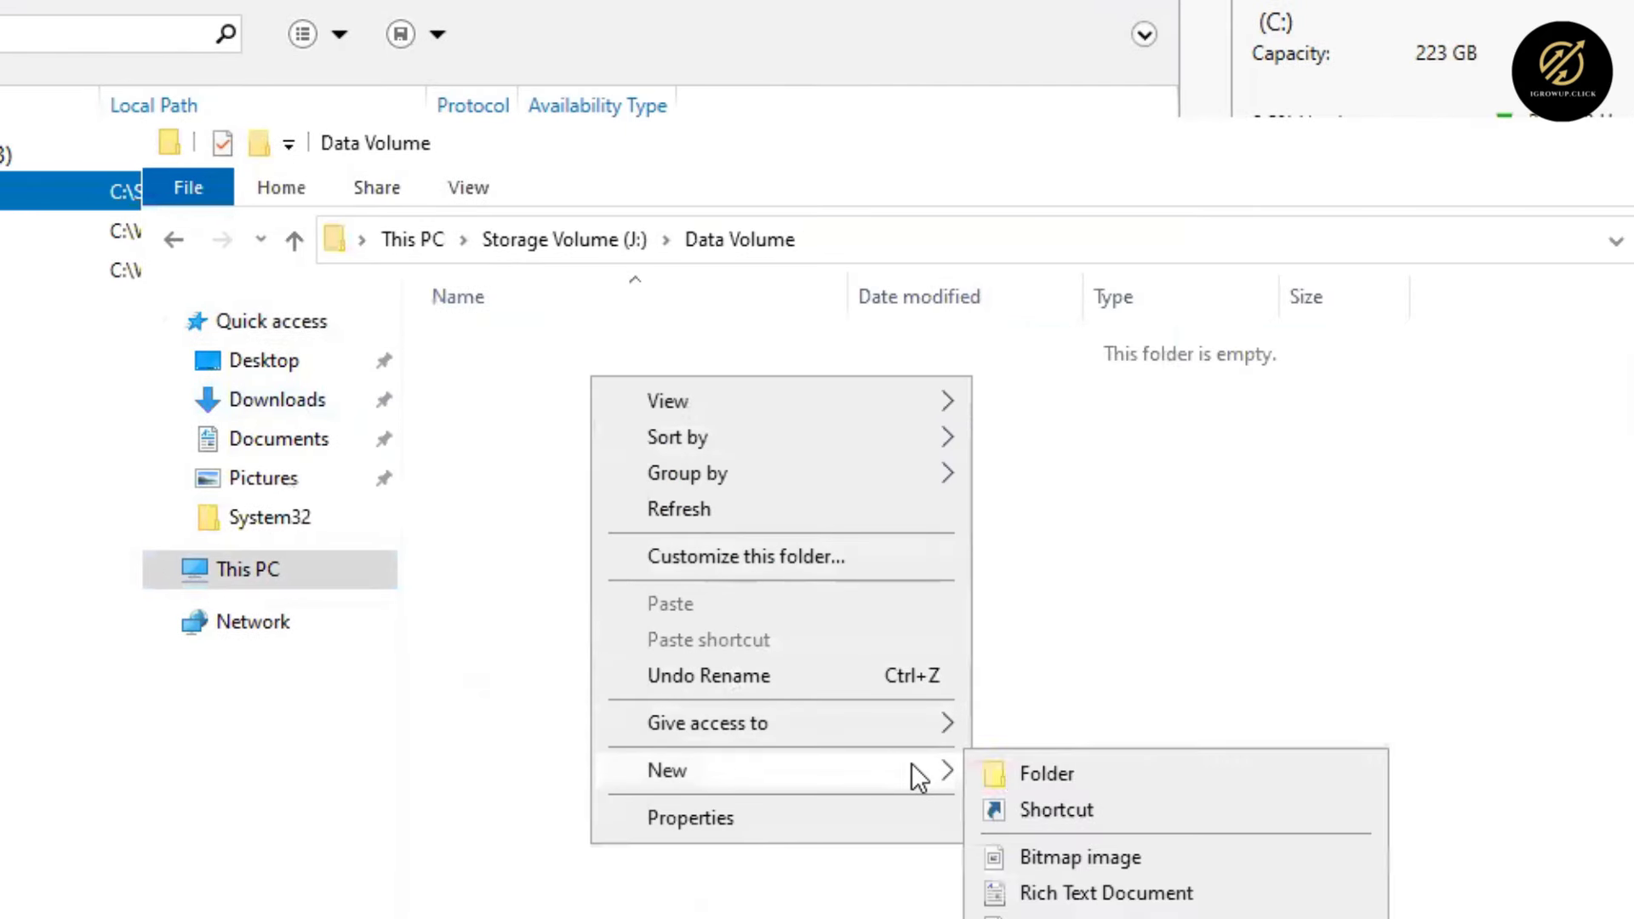
left_click(996, 767)
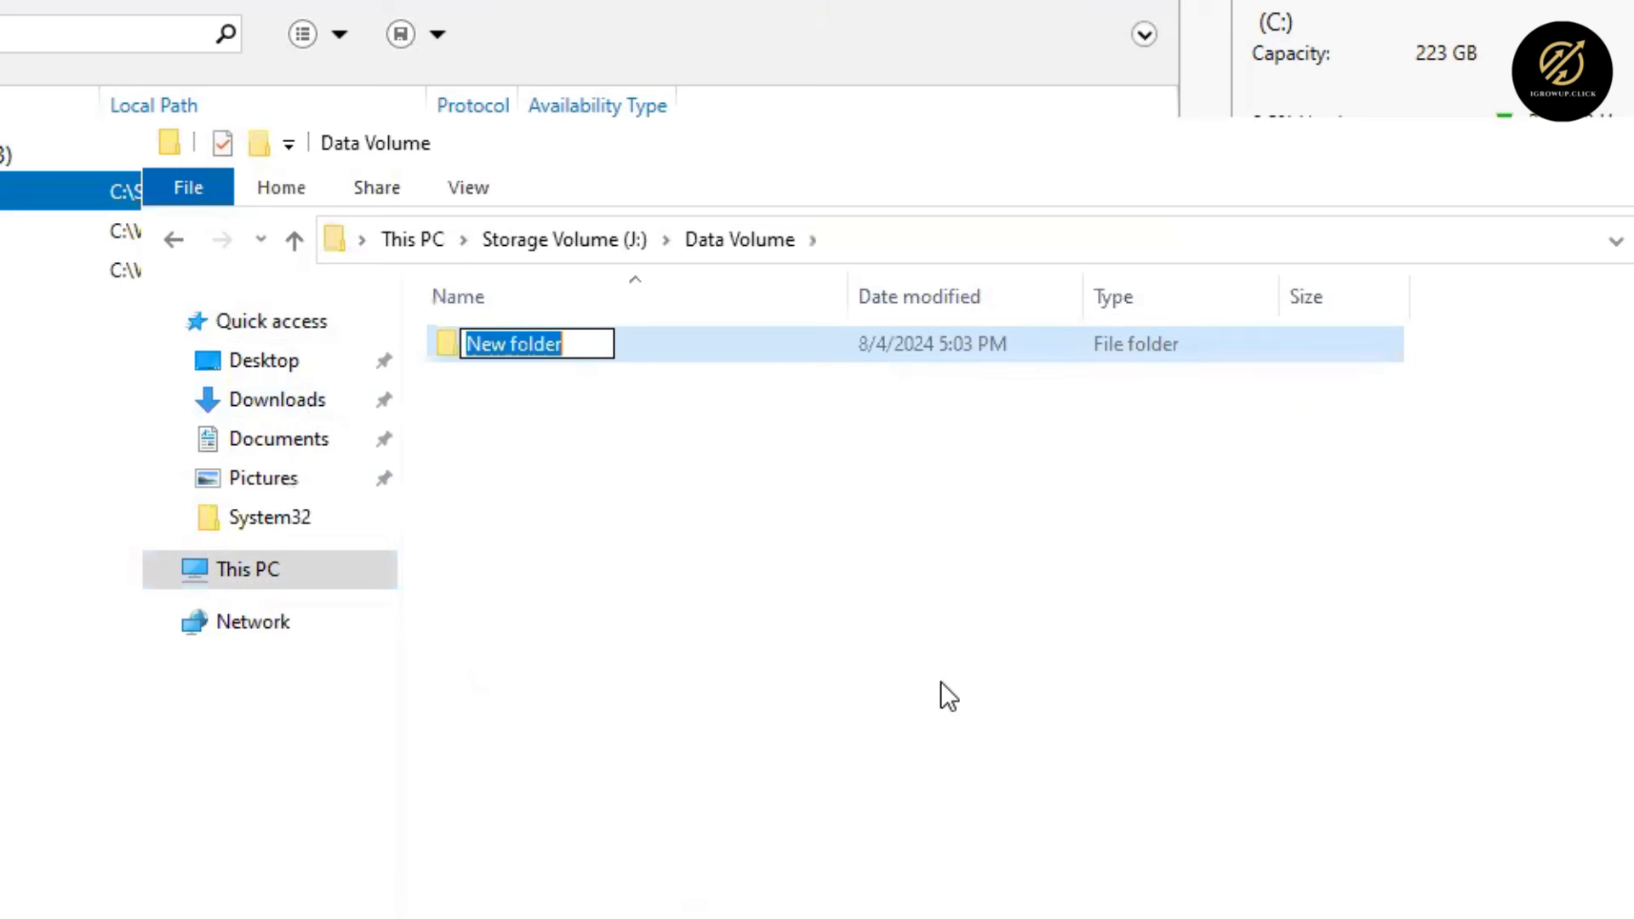
type("Office")
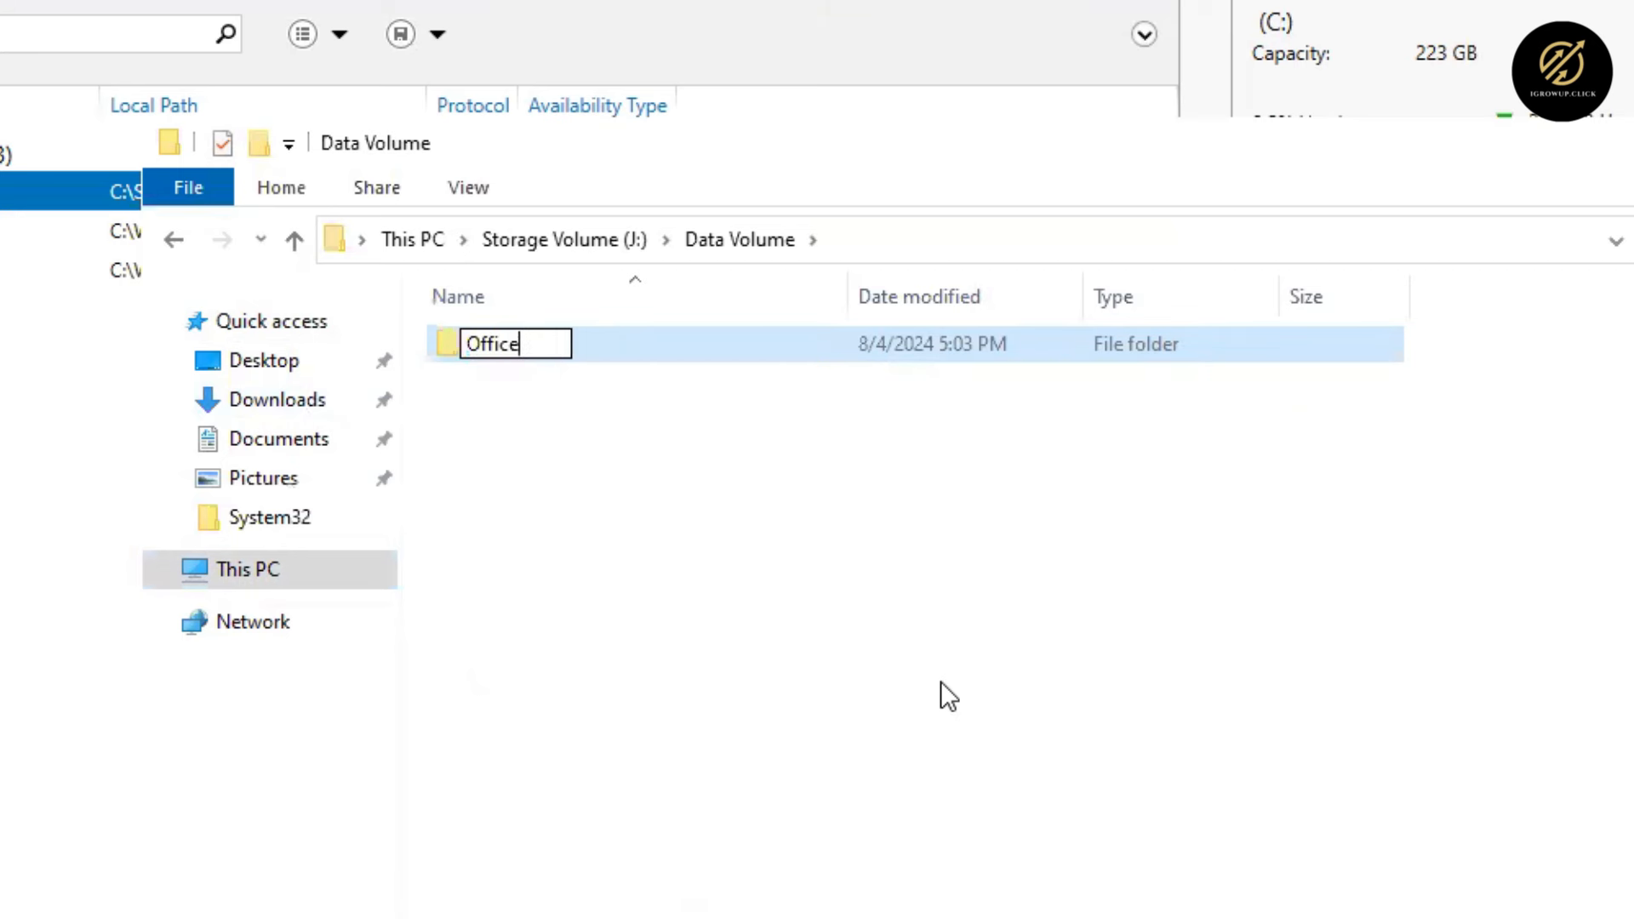
type(" Share ")
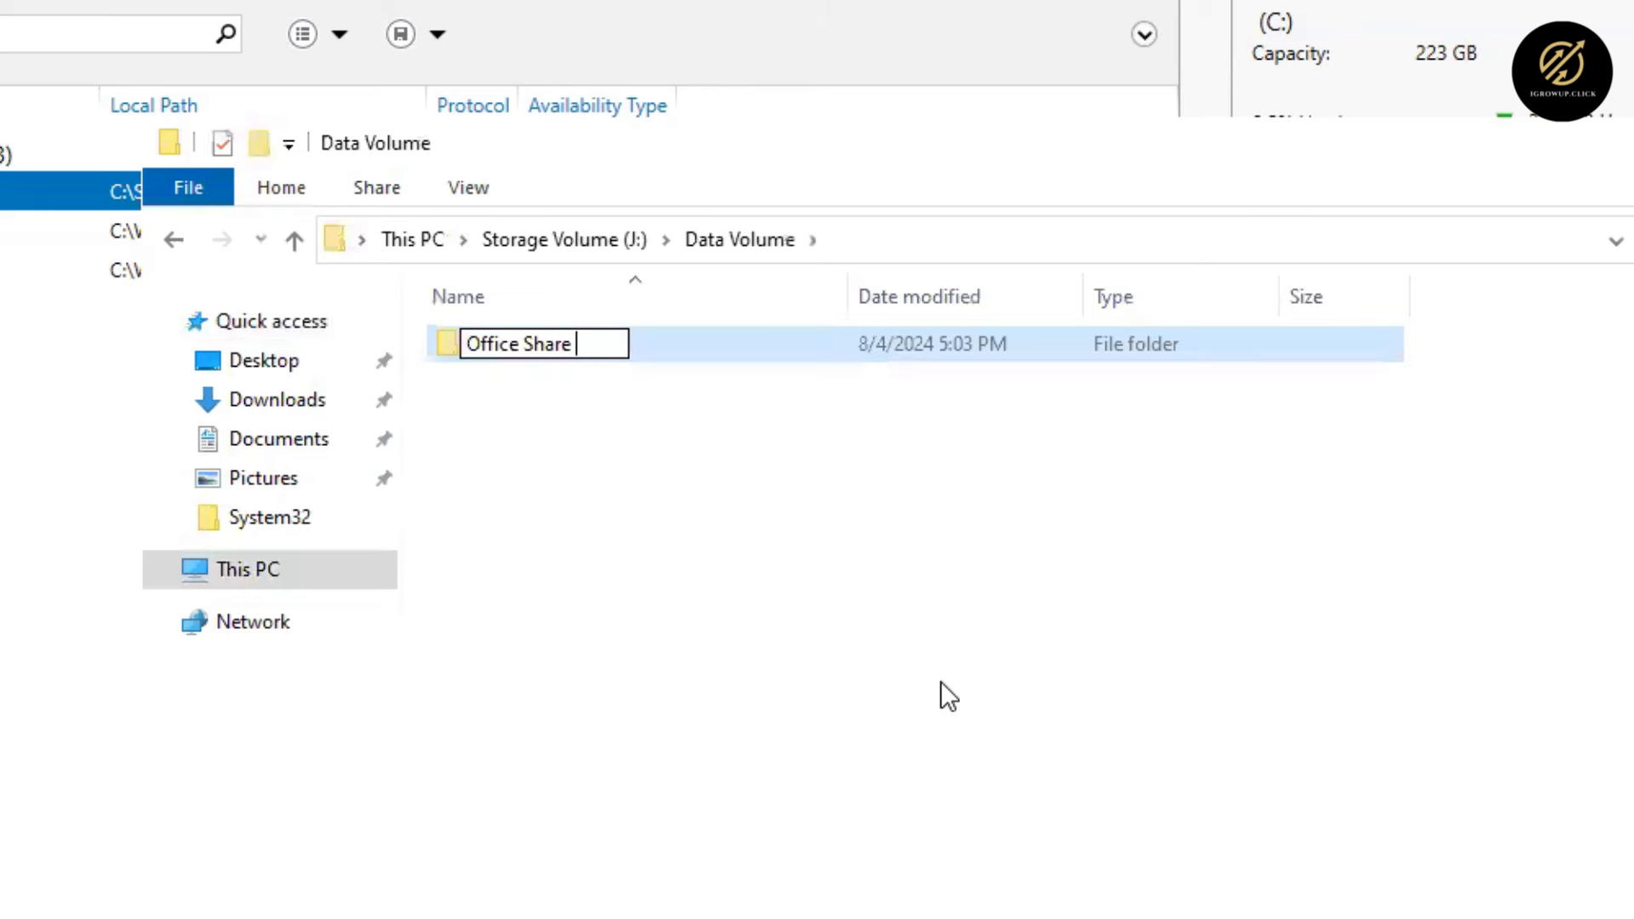
type("Drive")
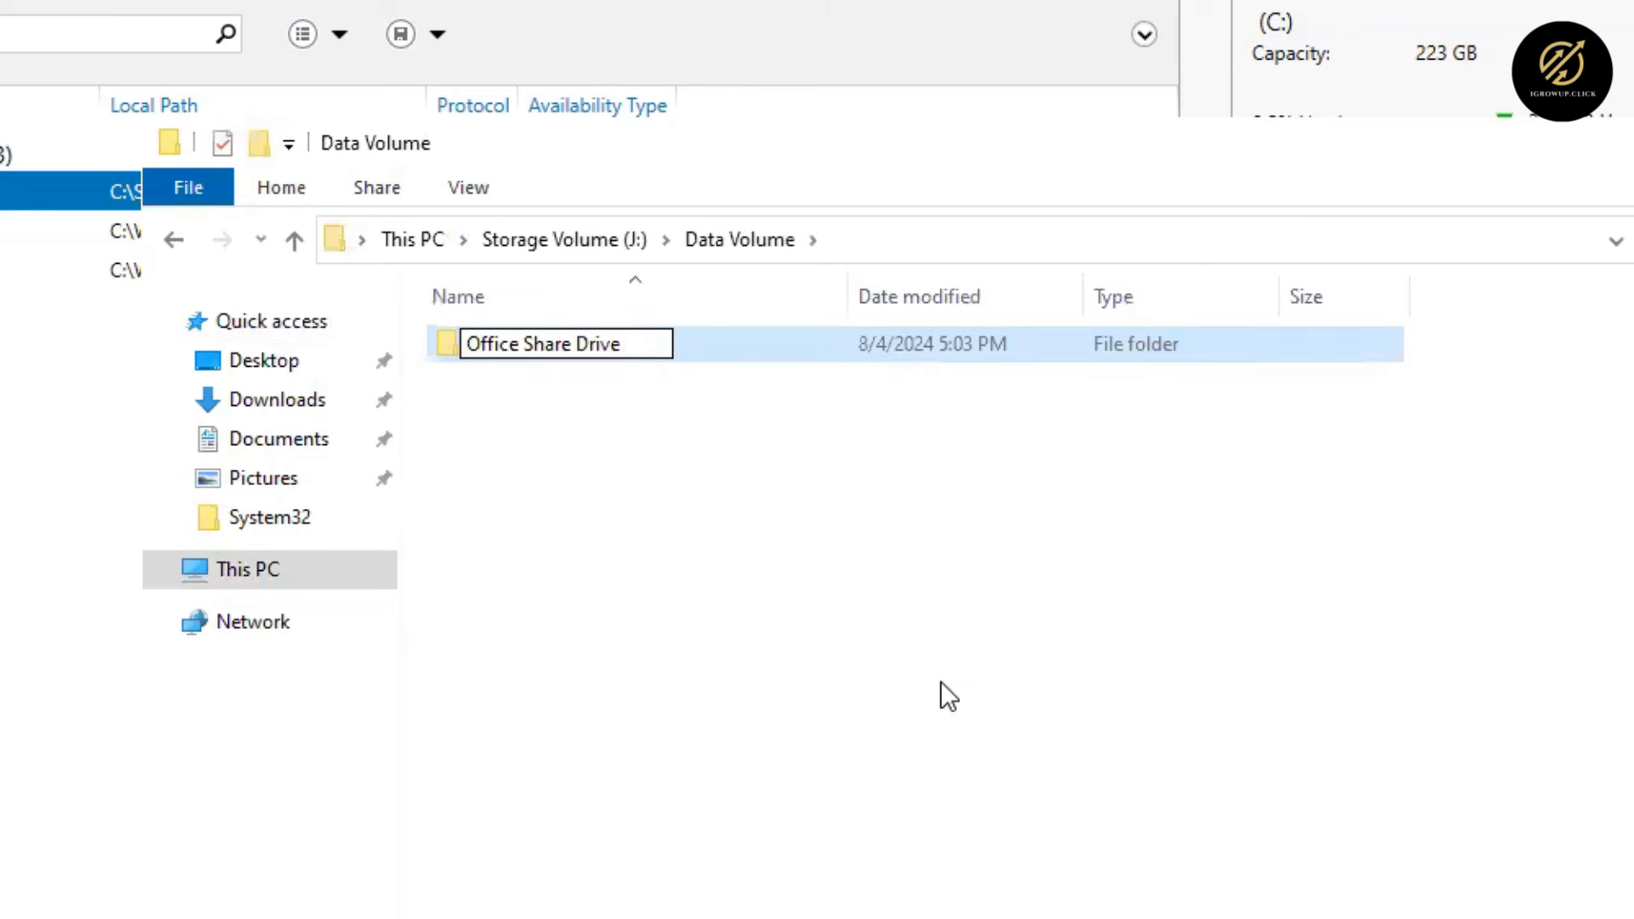
key("Return")
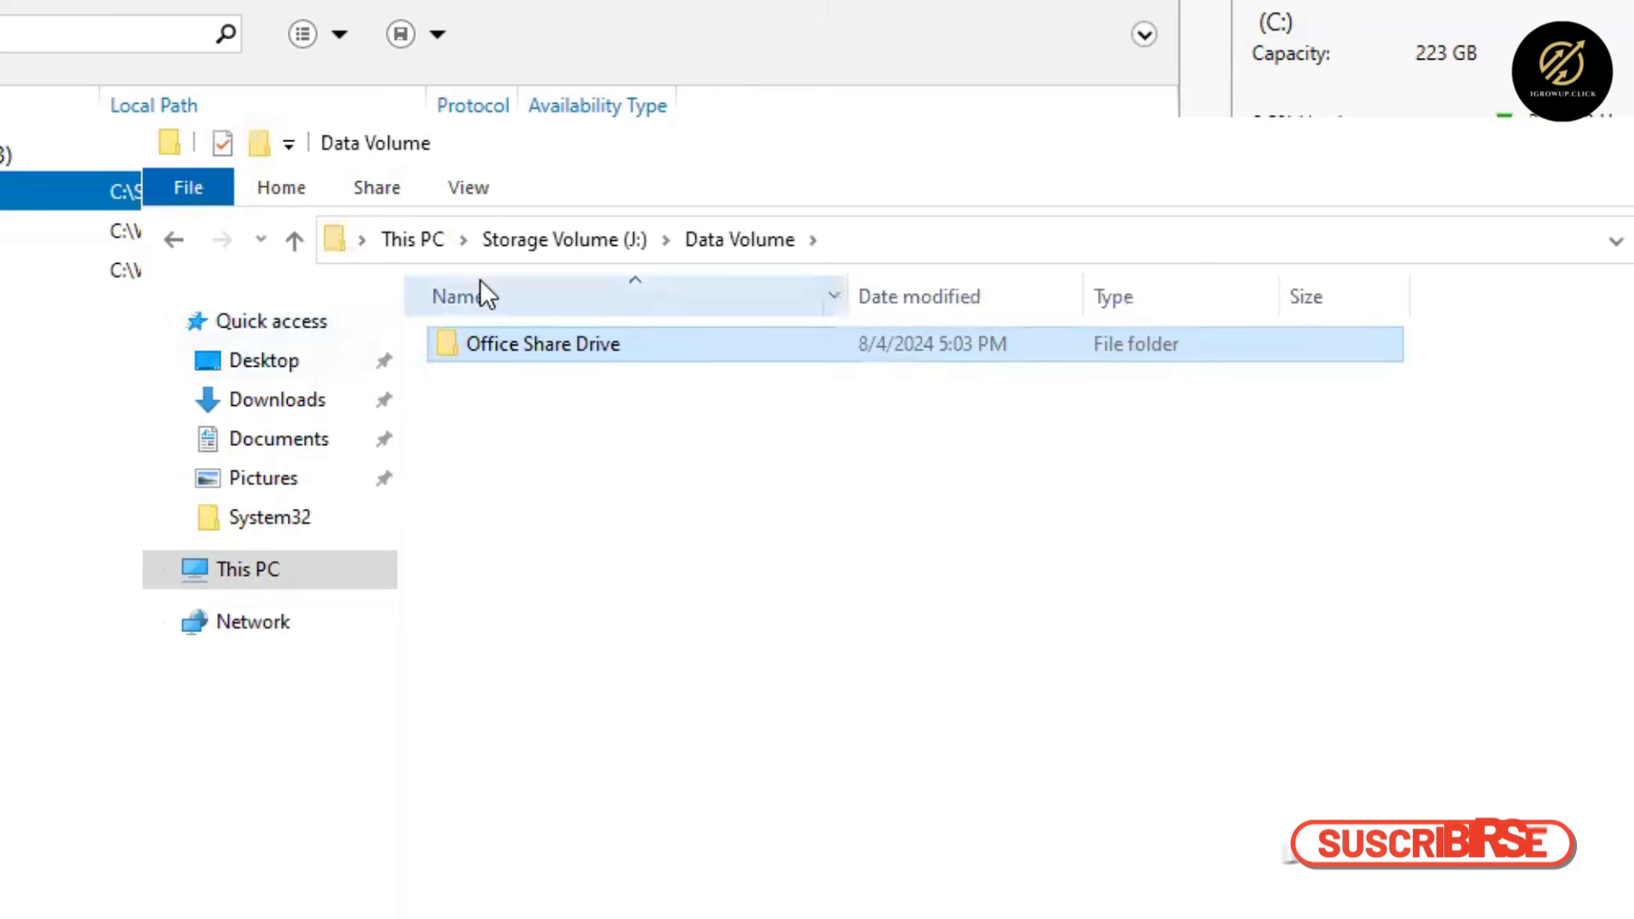
- Open the Office Share Drive folder, copy its full path and return to the Shares page in Server Manager
double_click(652, 344)
left_click(1078, 238)
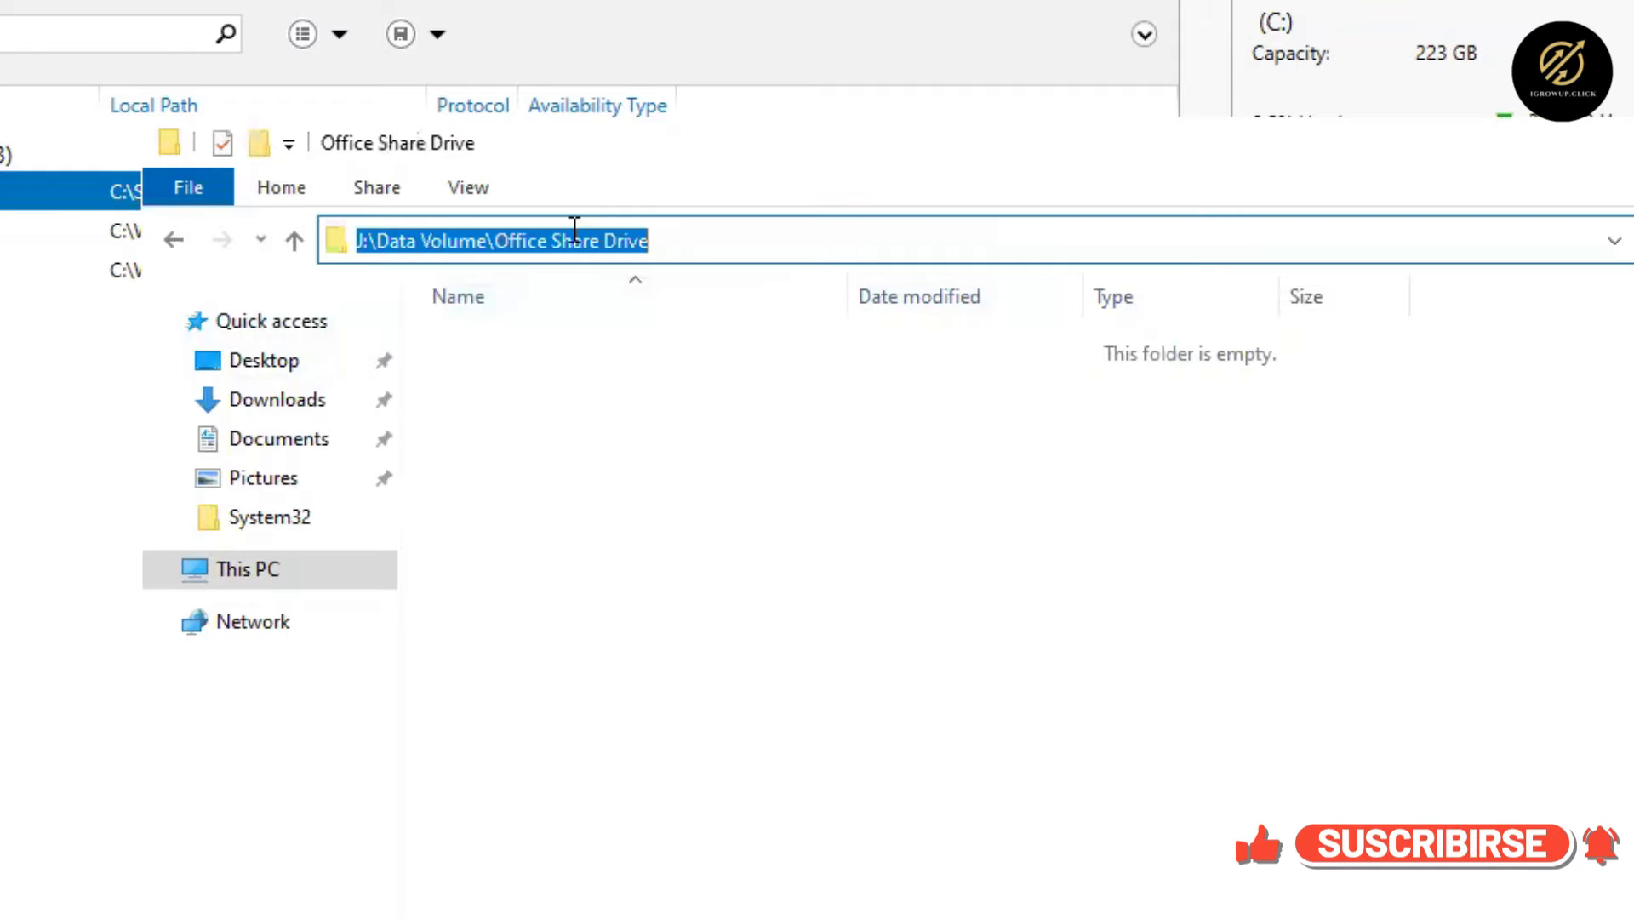
right_click(582, 243)
left_click(673, 347)
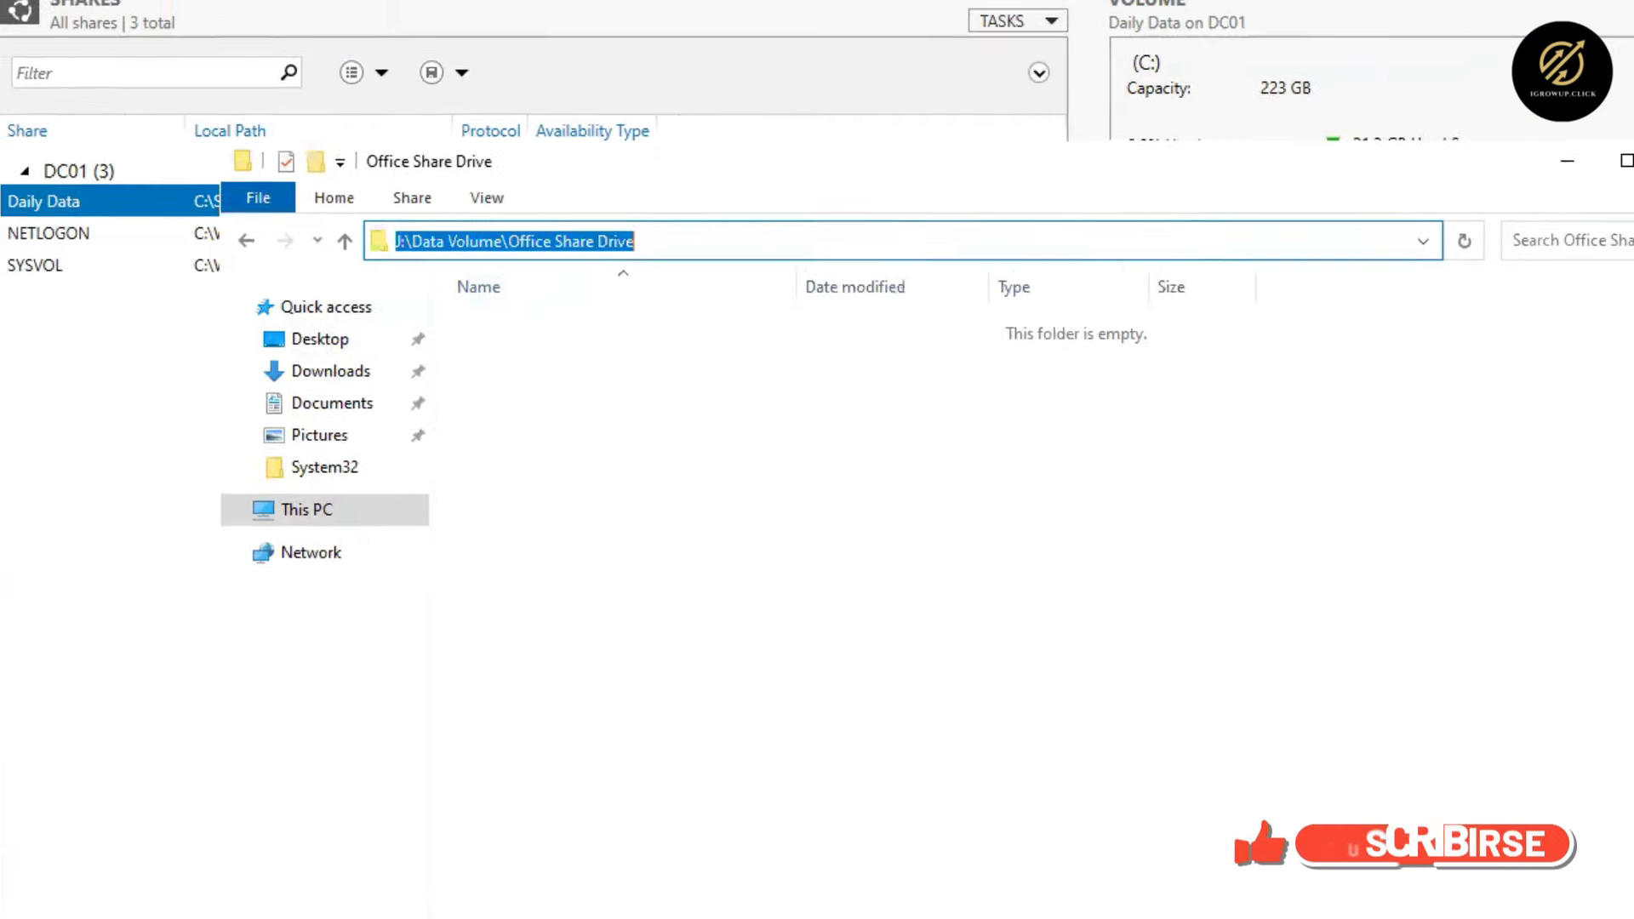
left_click(1311, 191)
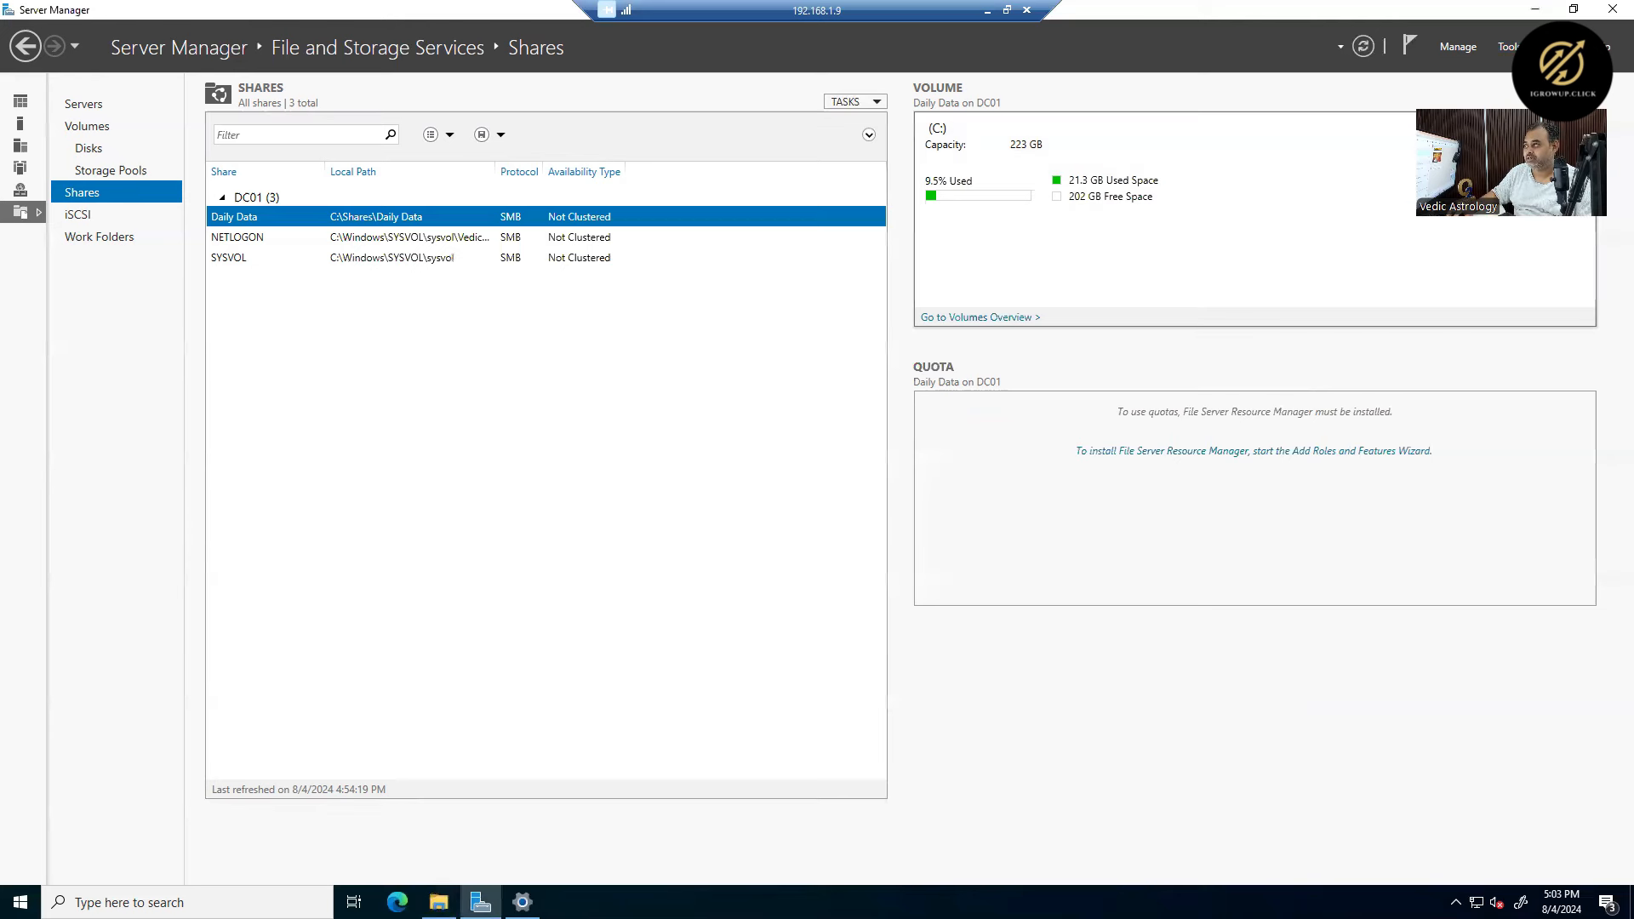
- Start a new file share using the SMB Share - Quick profile
left_click(1565, 102)
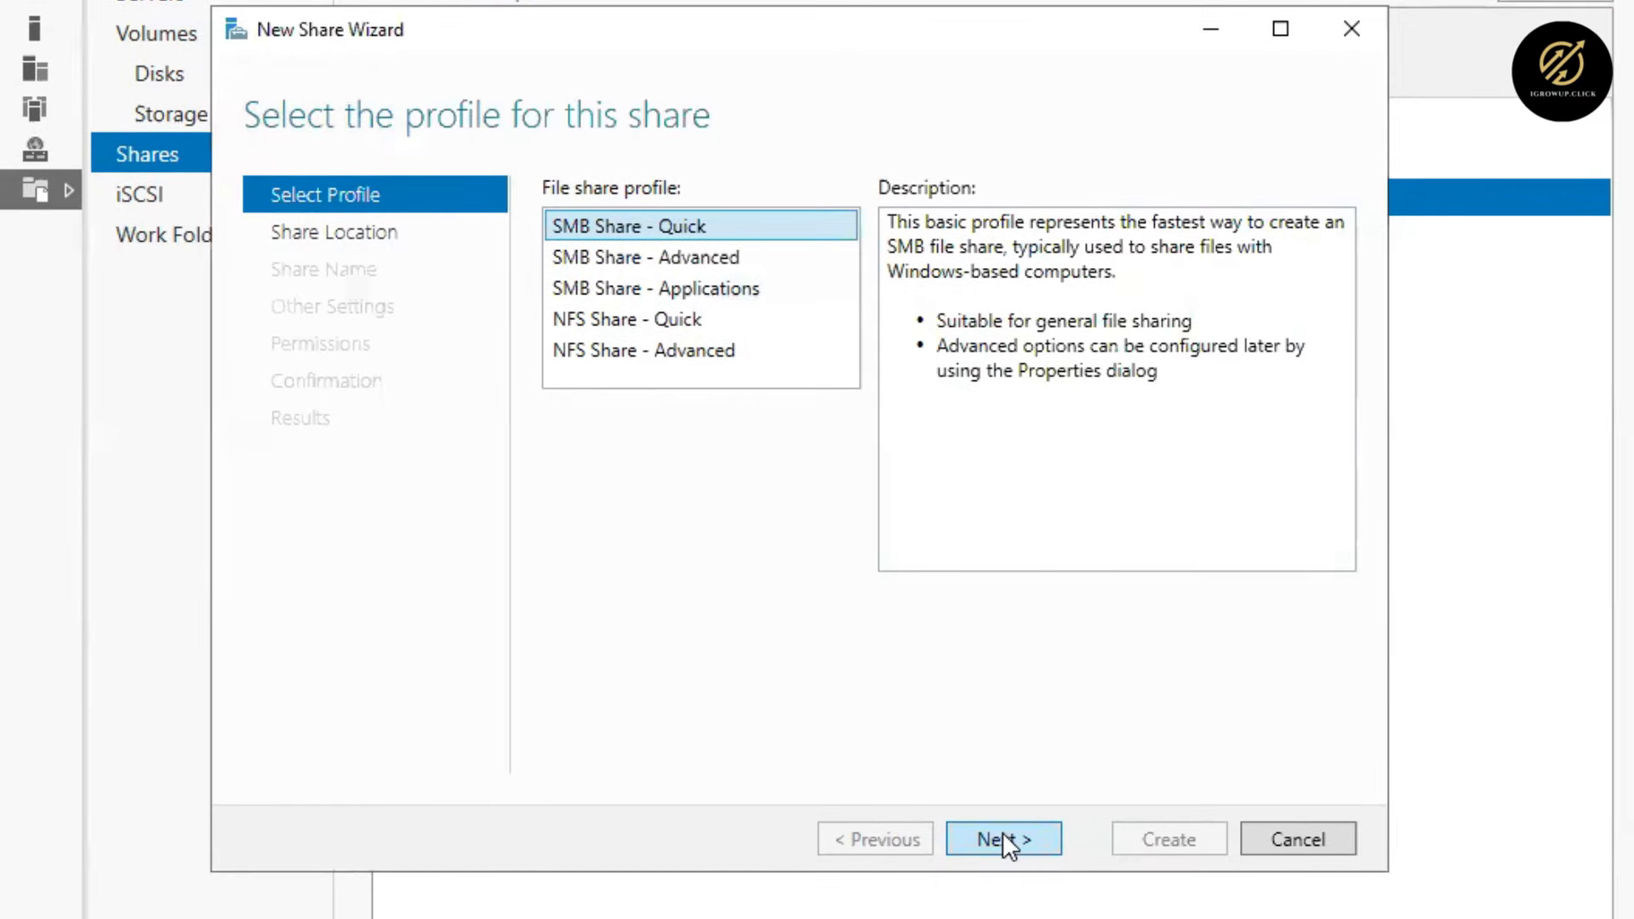
left_click(1003, 832)
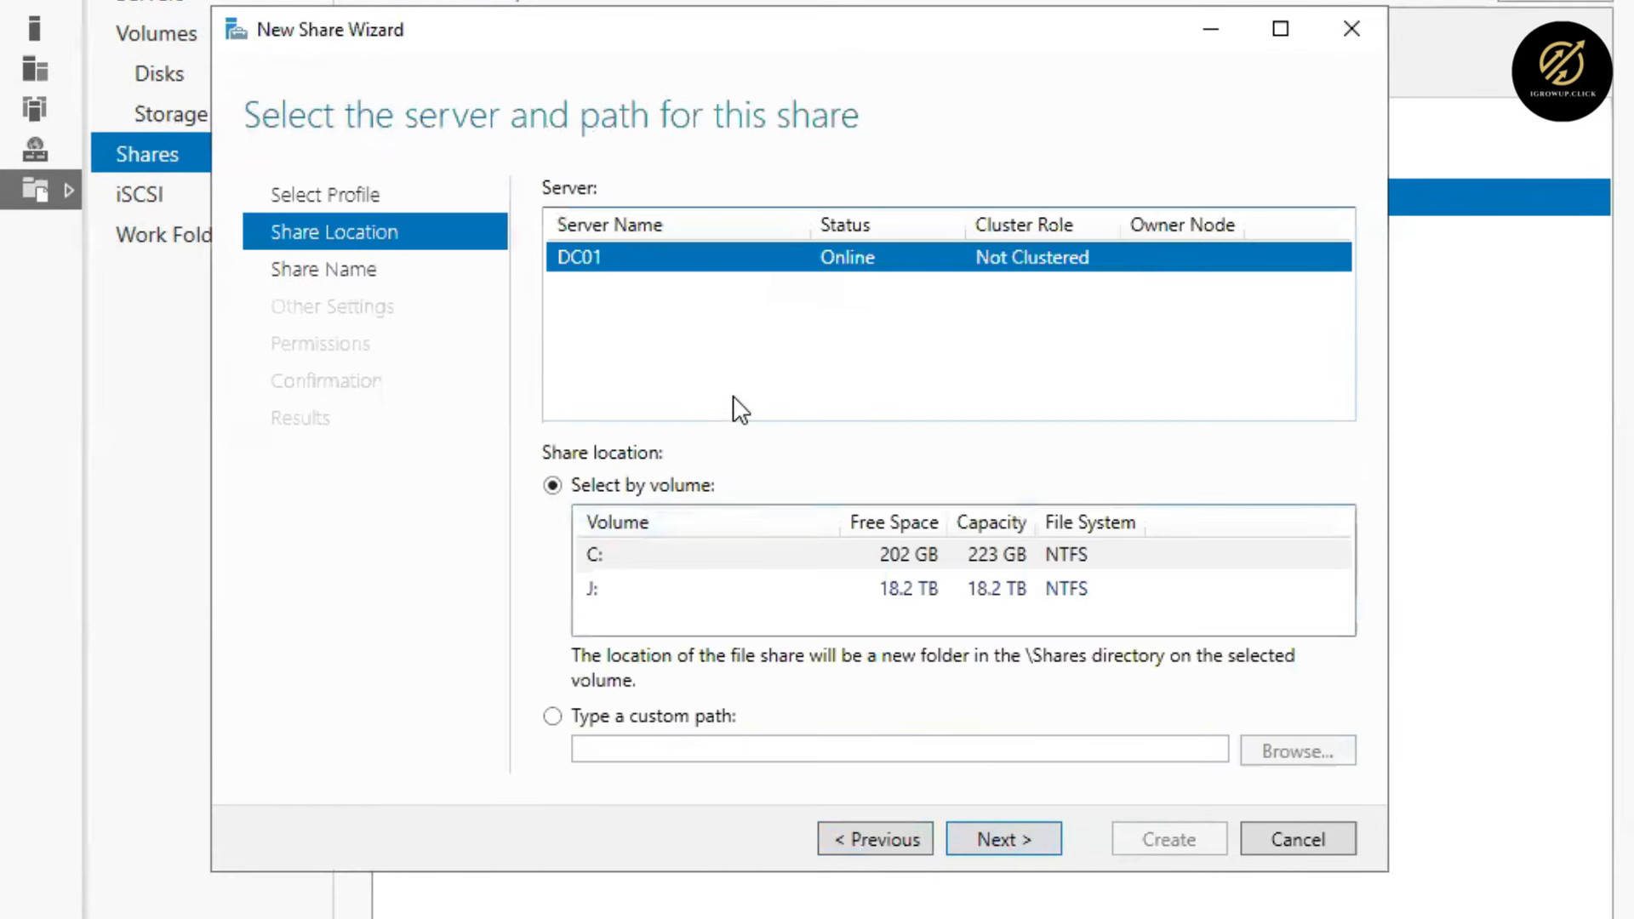
- Choose volume J: on server DC01 as the share location and continue to the share name page
left_click(685, 562)
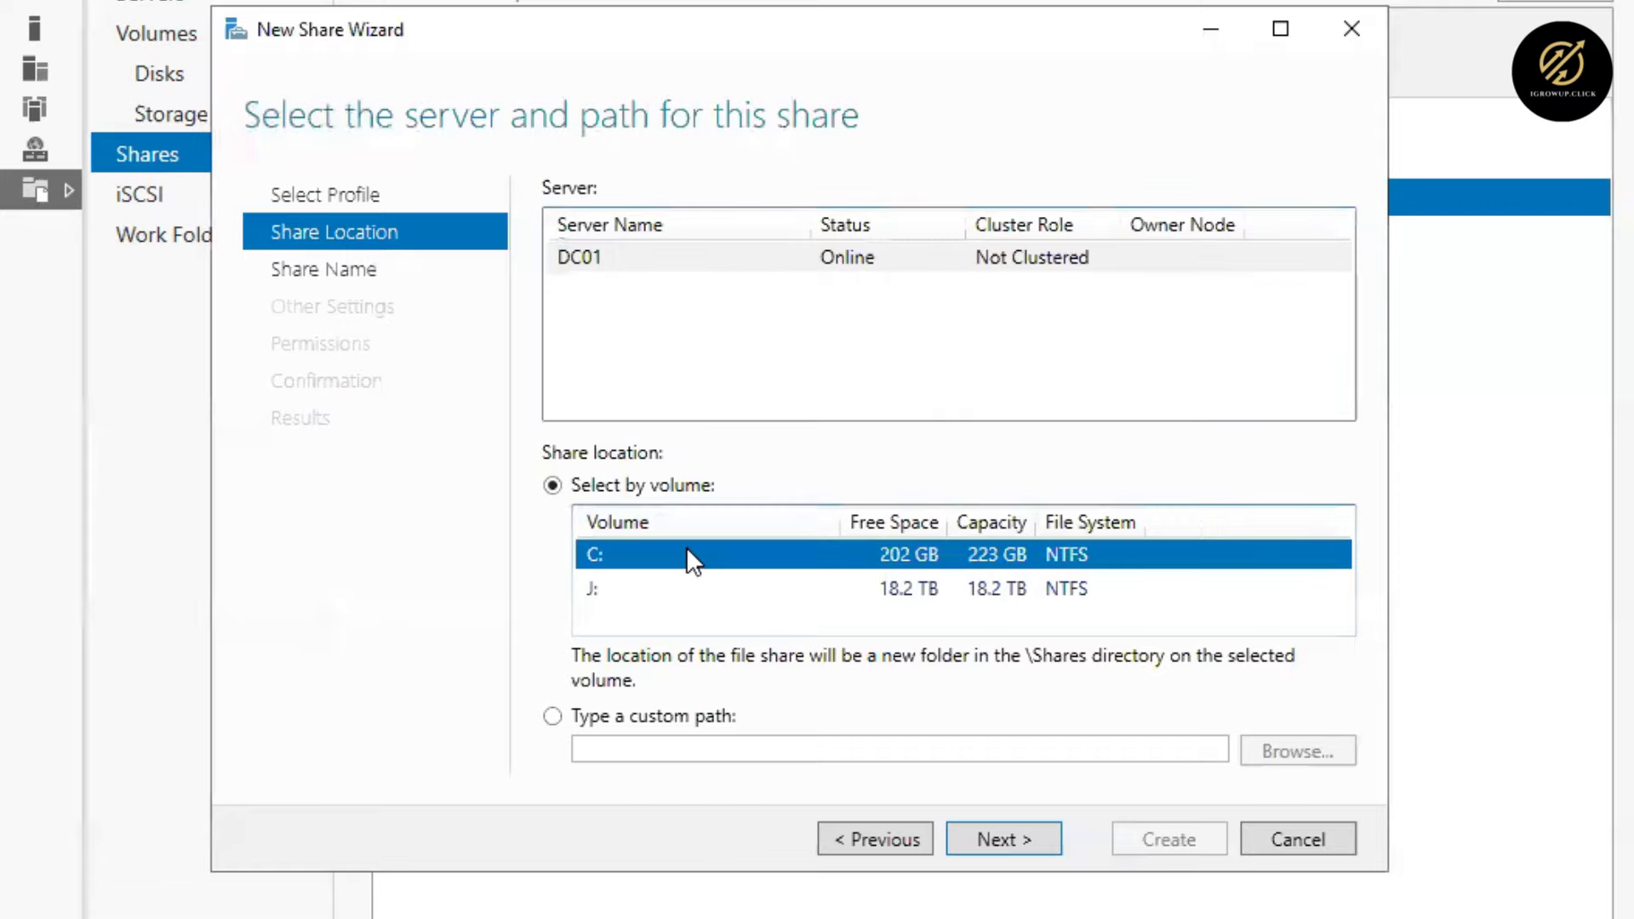
left_click(639, 588)
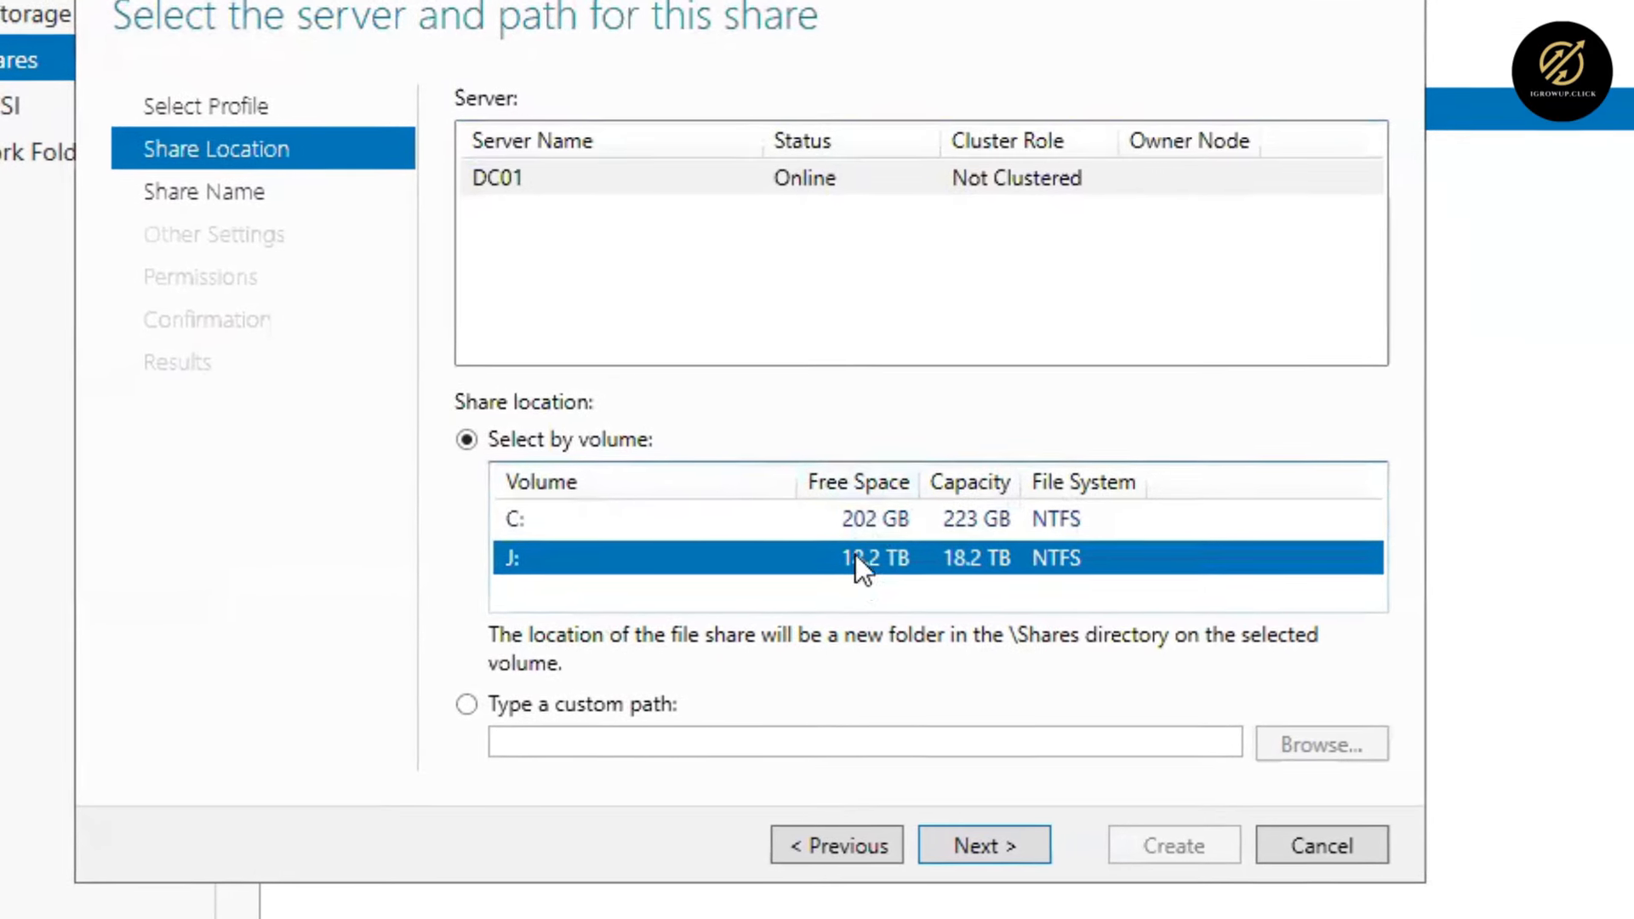
left_click(973, 857)
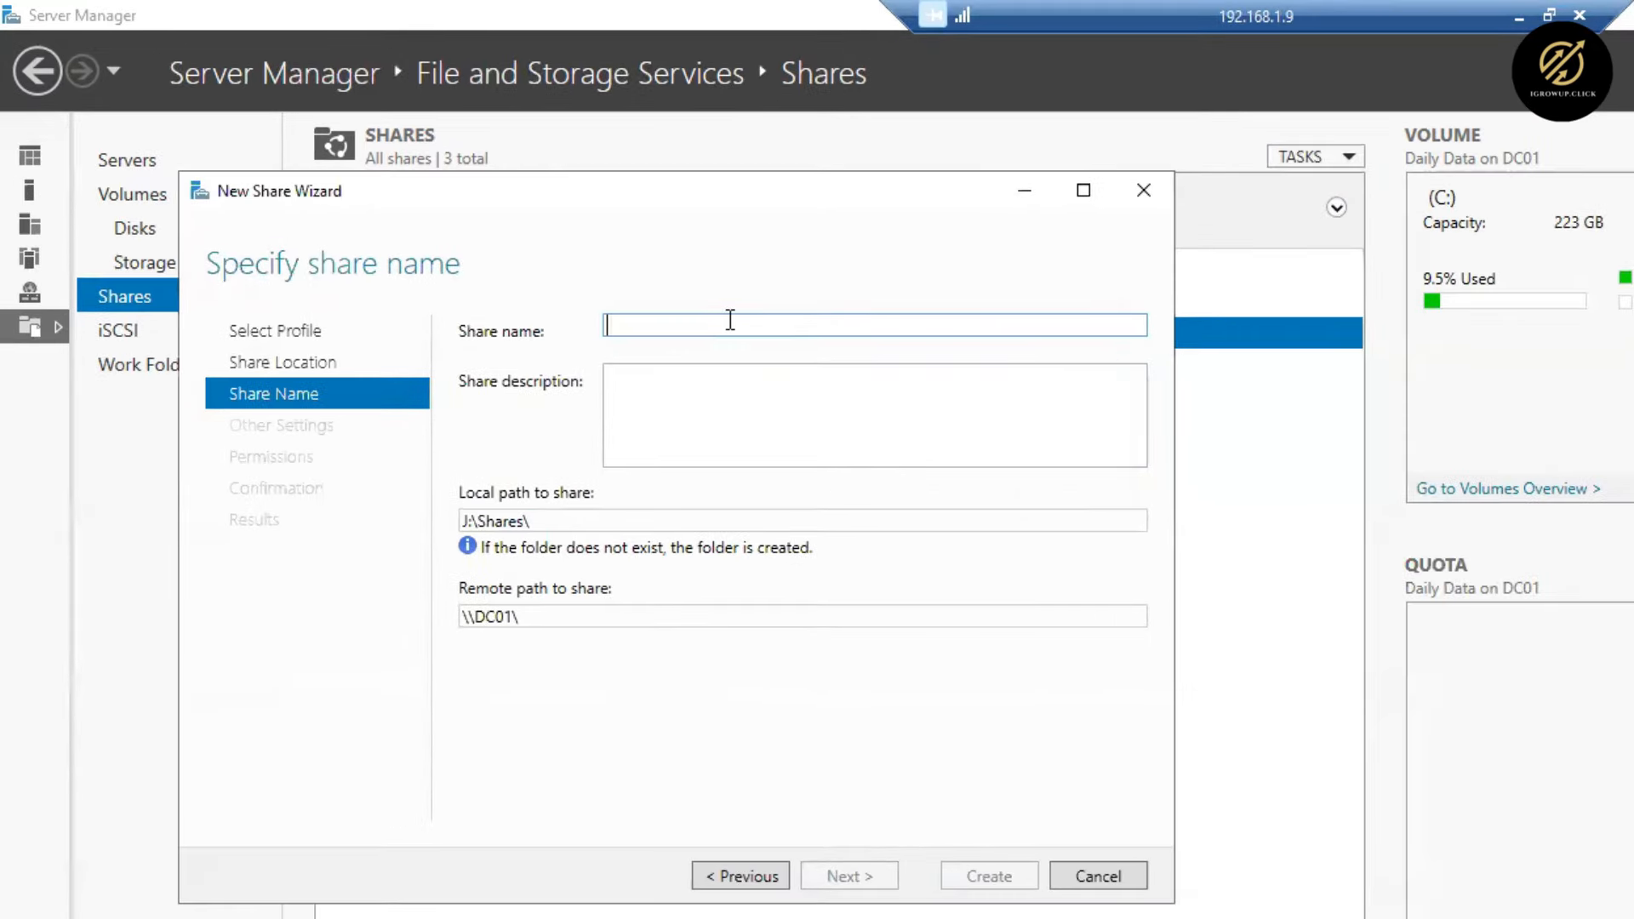
- Name the share "Share Drive" and accept the default share settings and permissions up to the confirmation page
left_click(731, 320)
type("Share Drive")
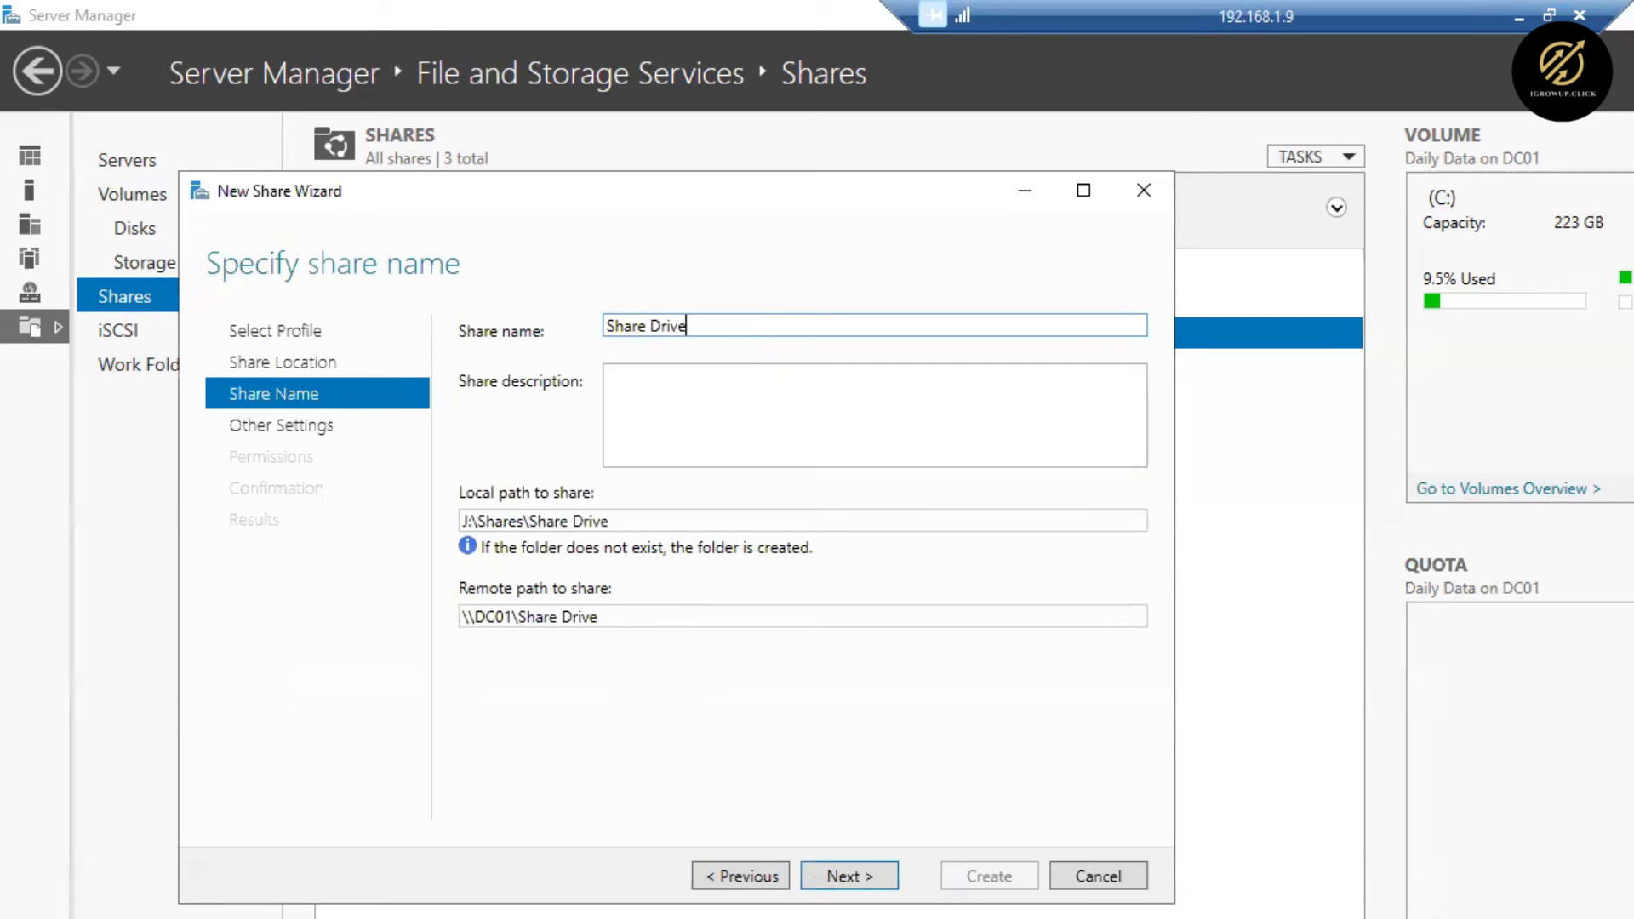
left_click(879, 876)
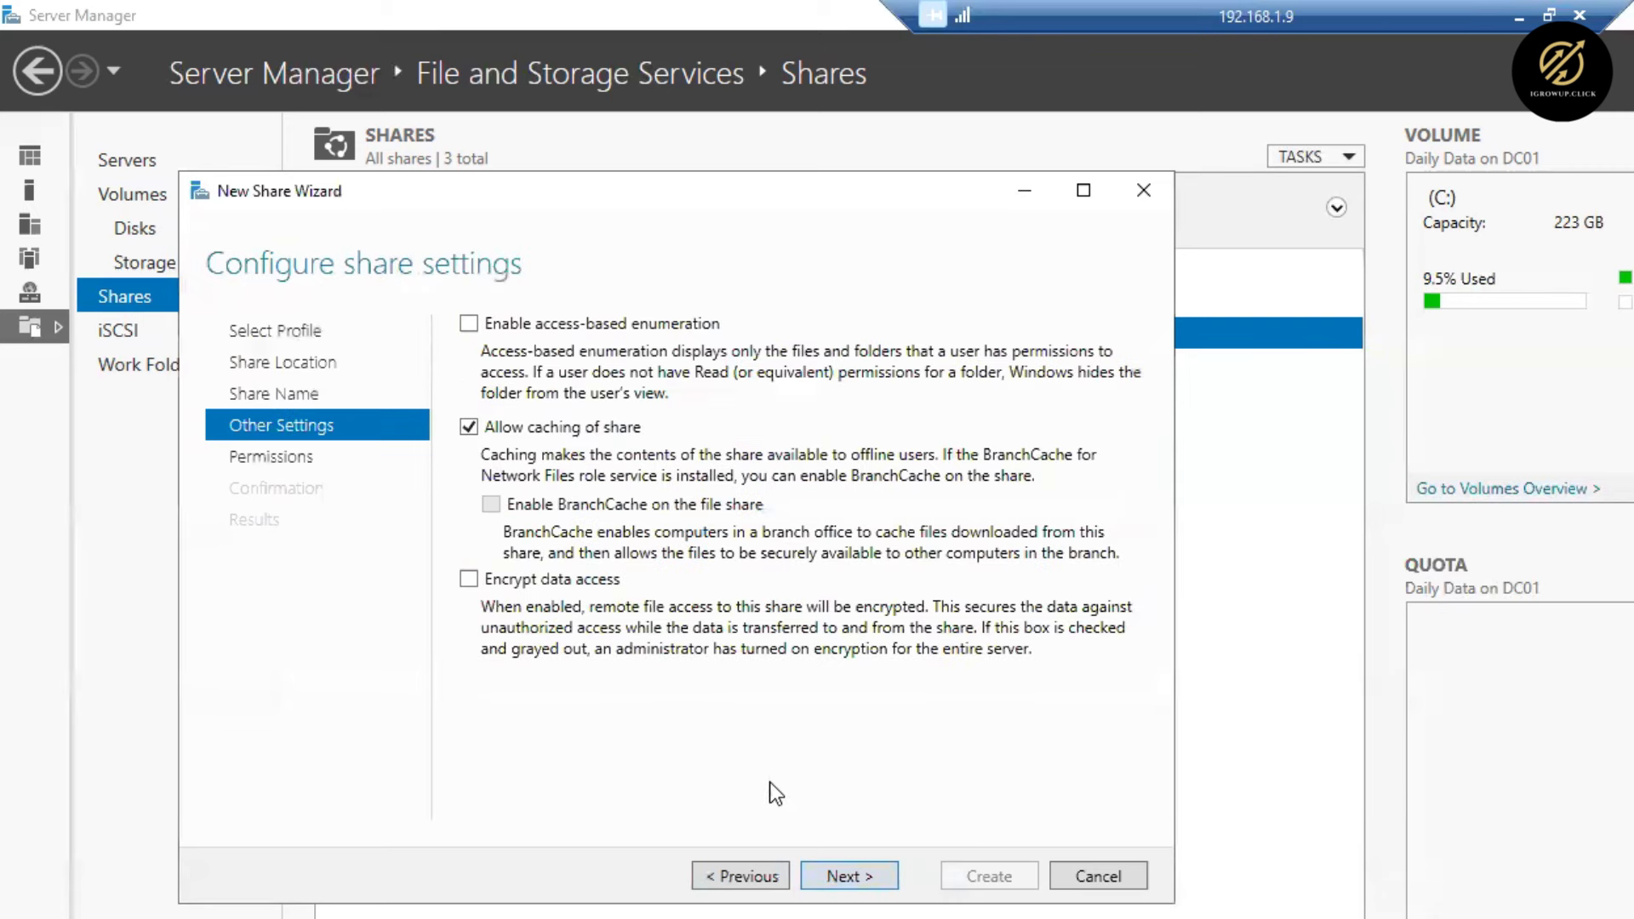
left_click(838, 871)
left_click(846, 875)
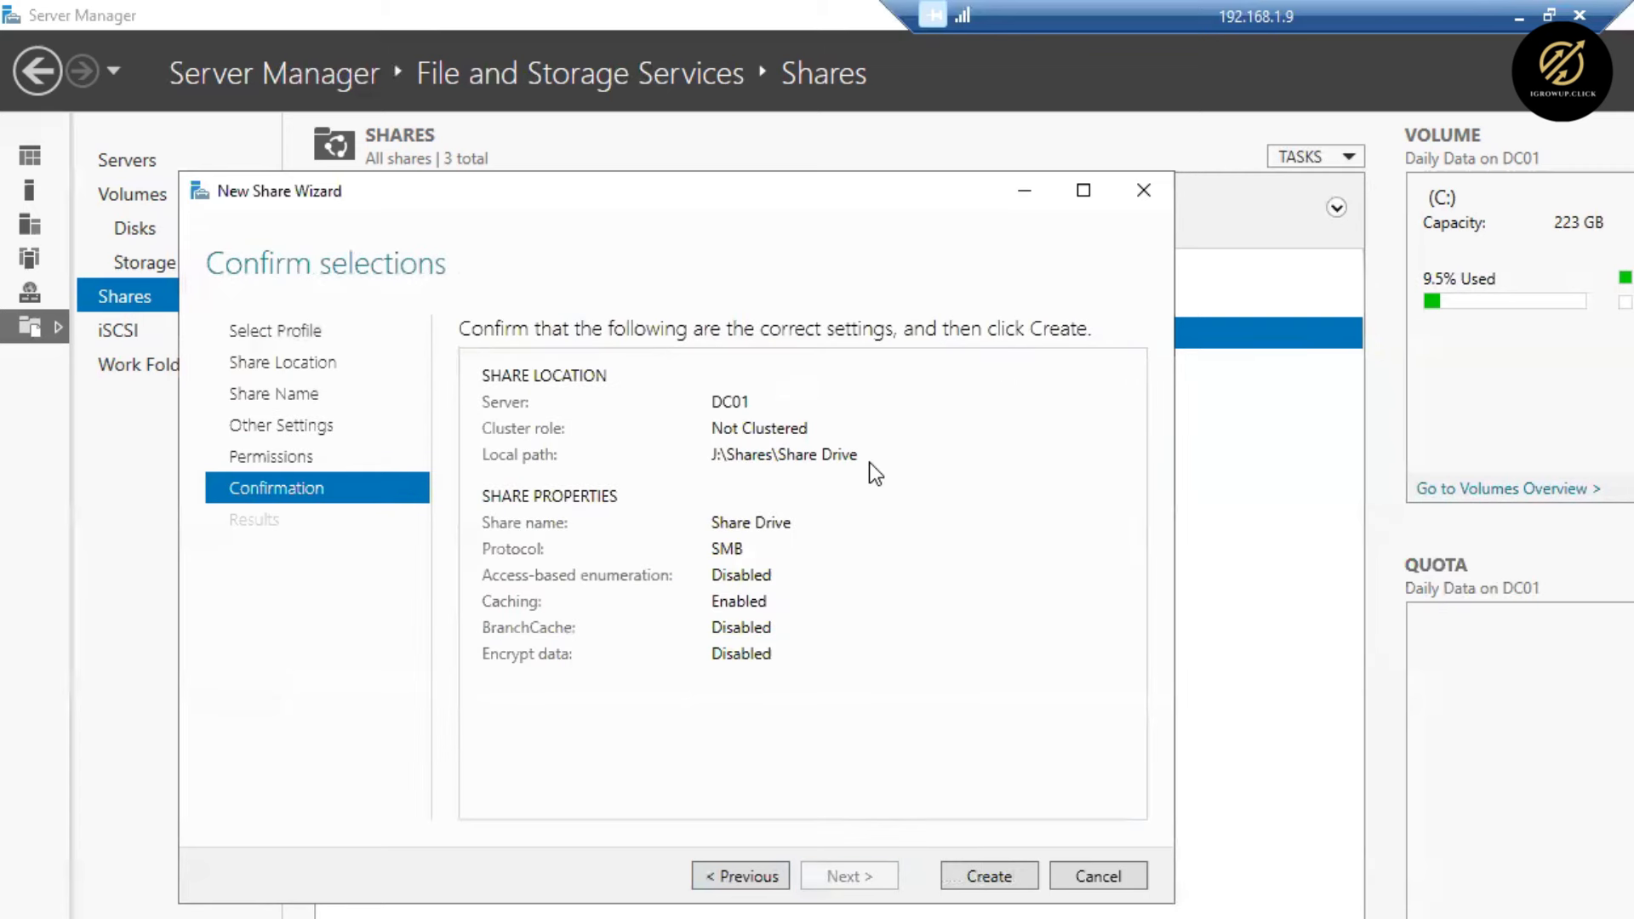
- Return to the share name page and examine the local and remote paths of the share
left_click(754, 877)
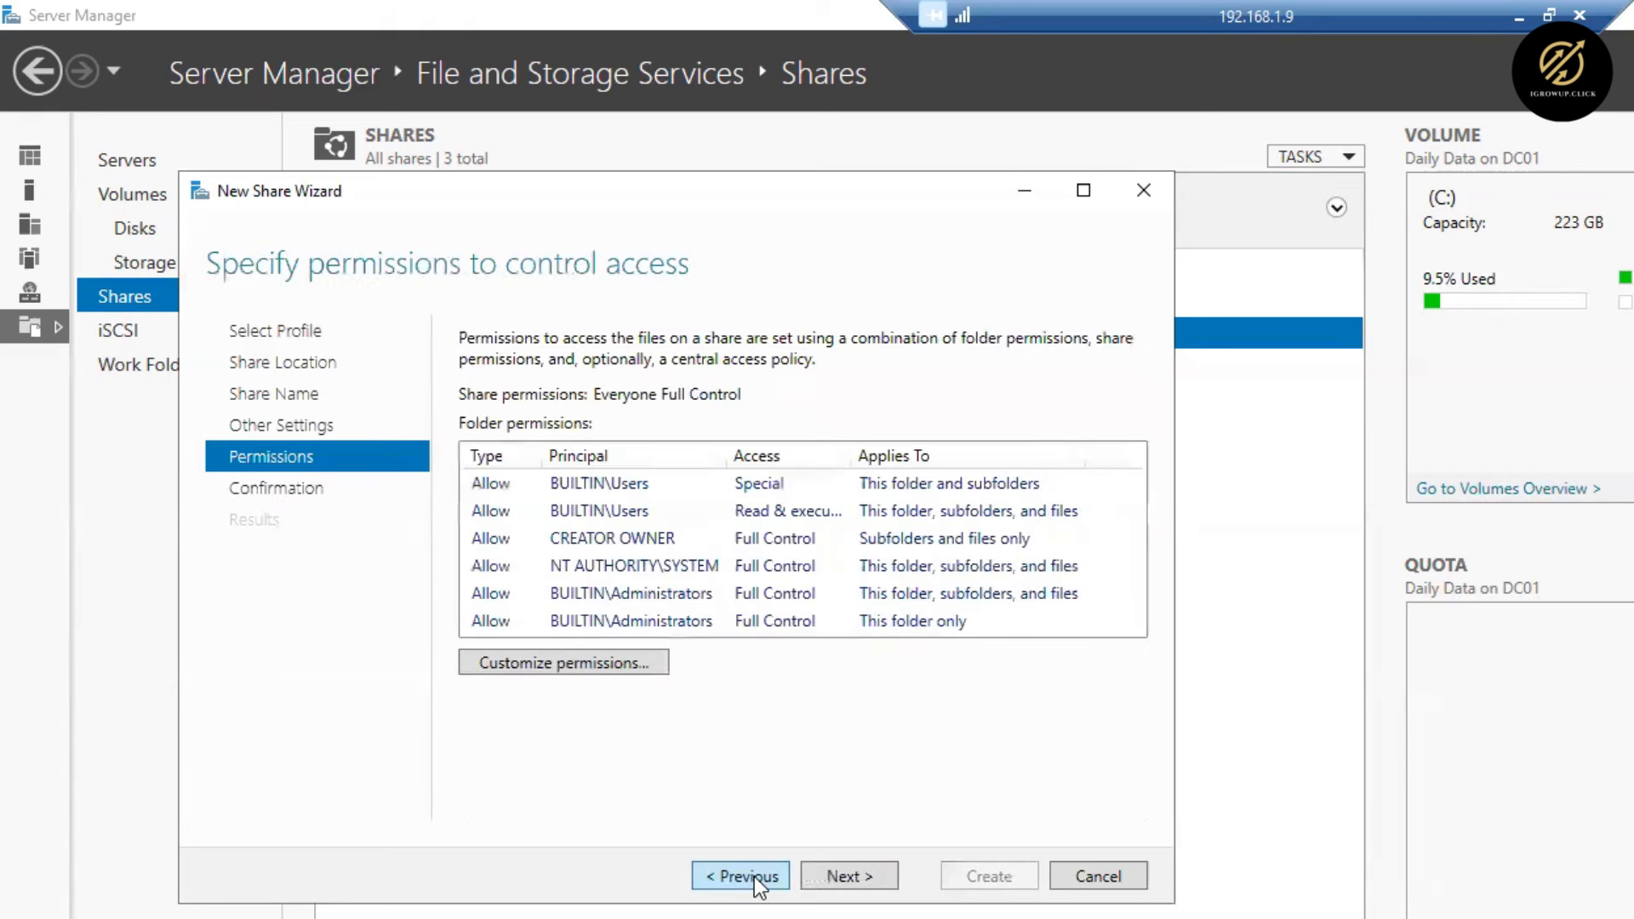
left_click(755, 876)
left_click(754, 877)
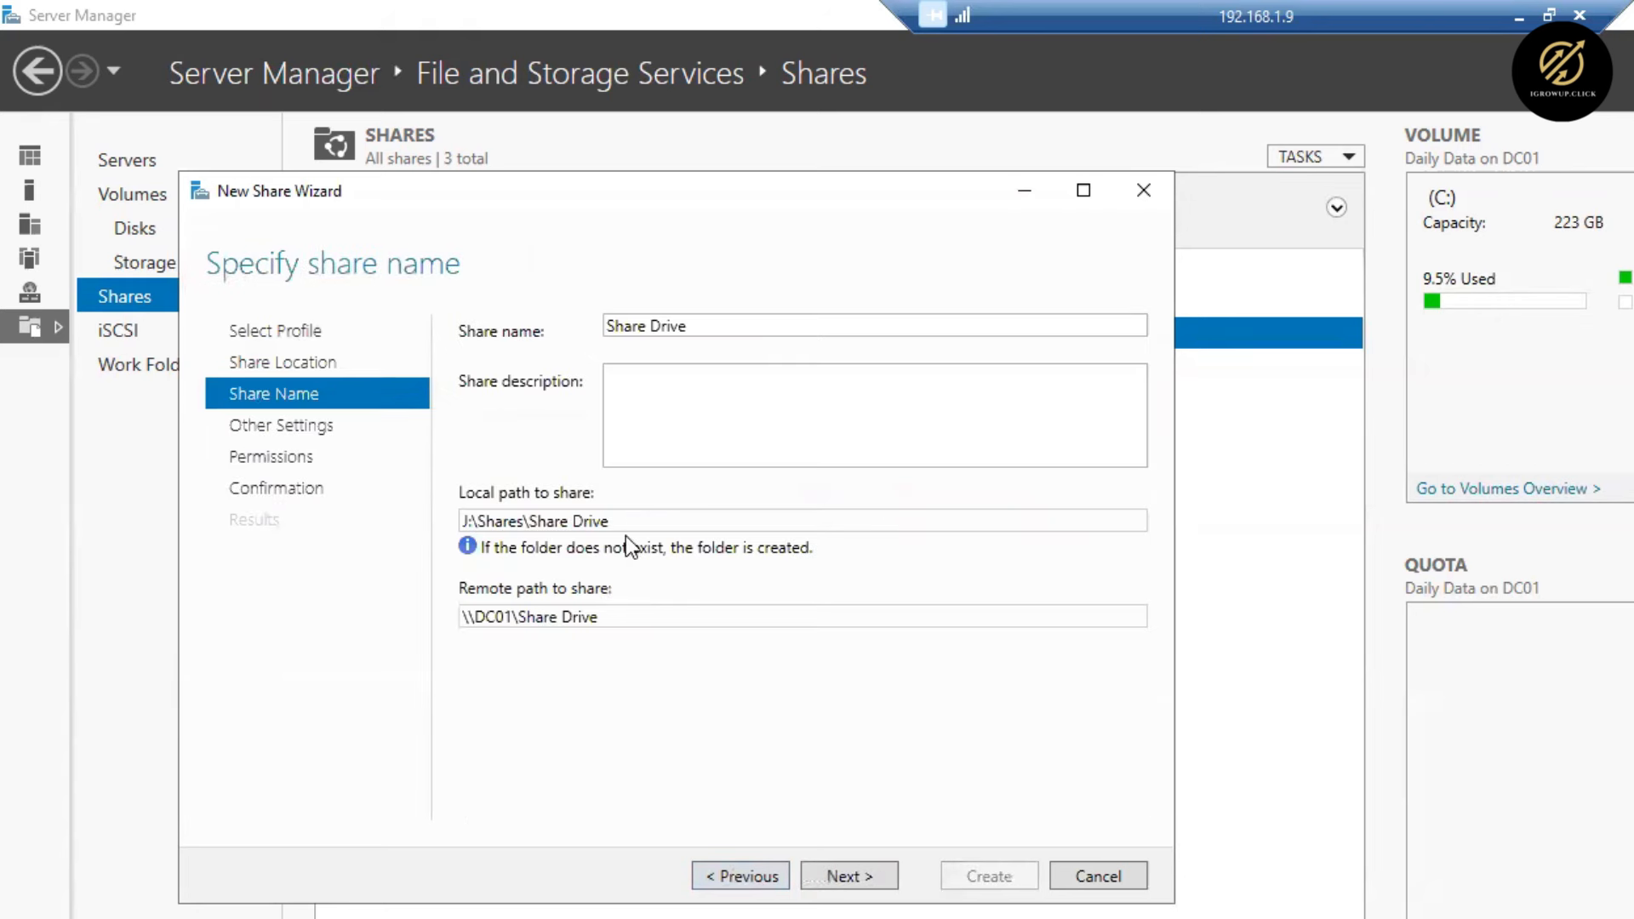
left_click(665, 619)
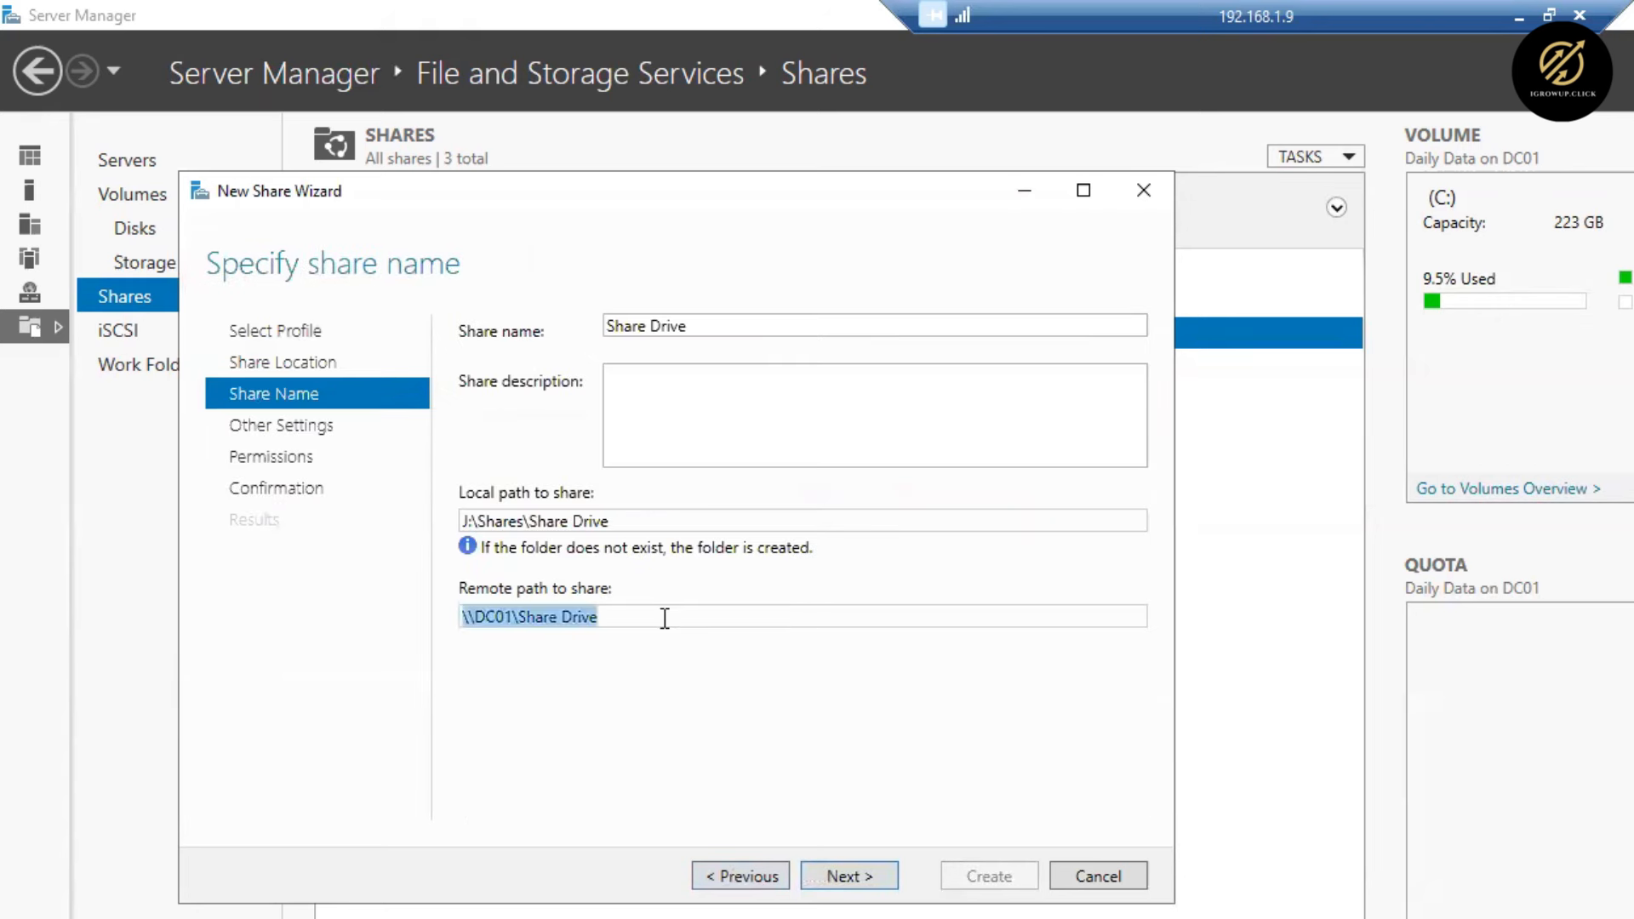
left_click(615, 520)
left_click(643, 521)
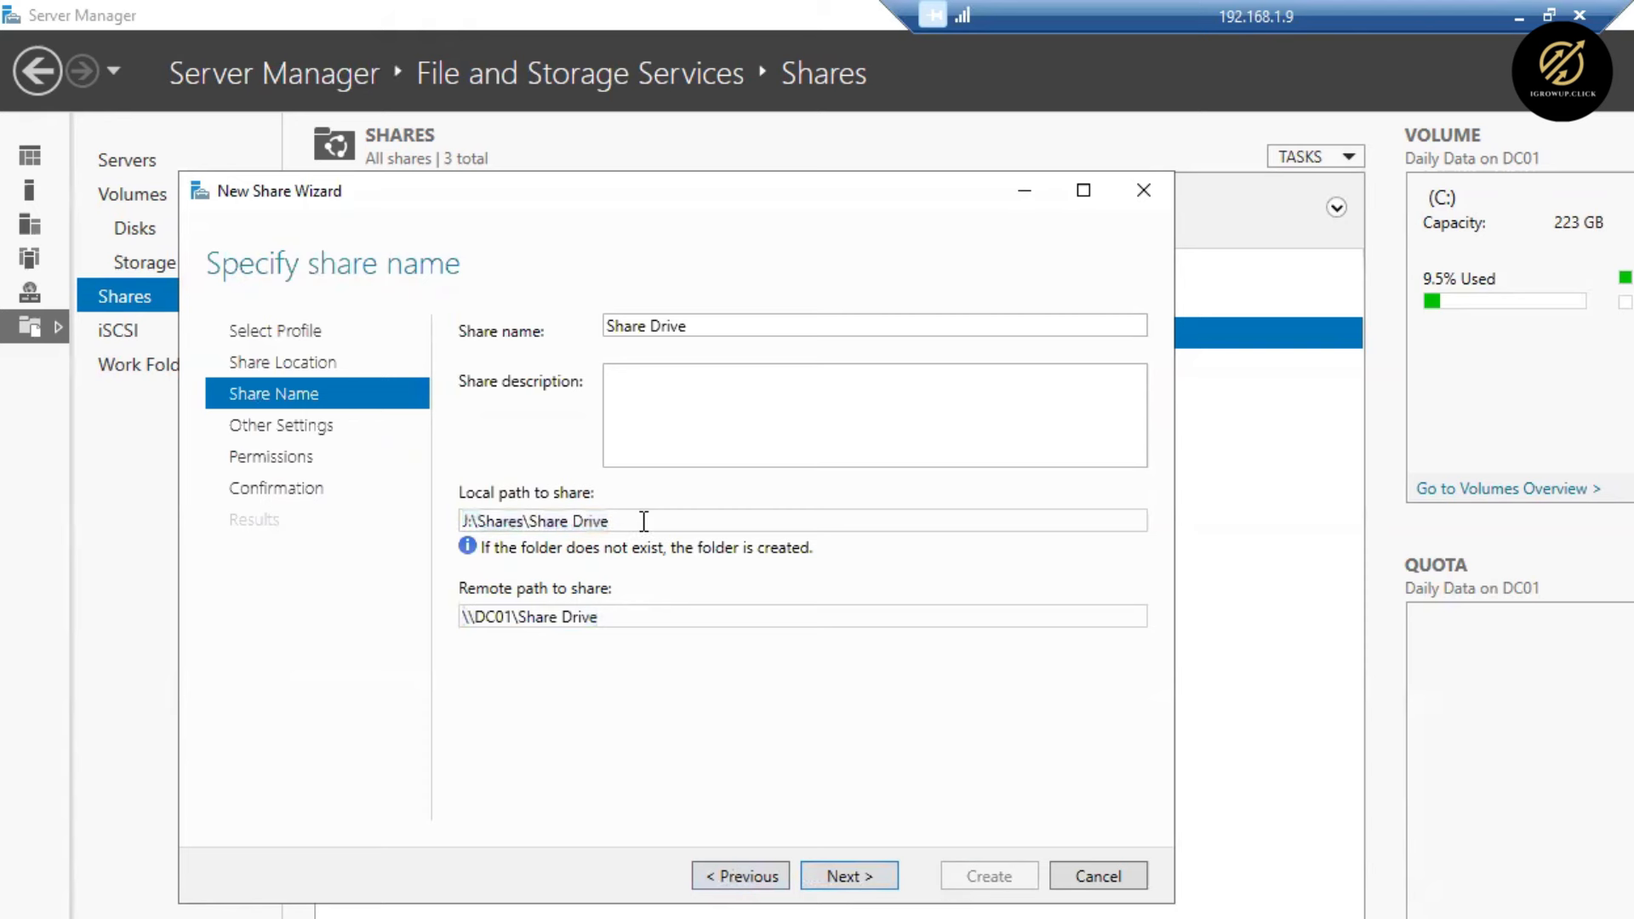
left_click_drag(656, 525, 408, 540)
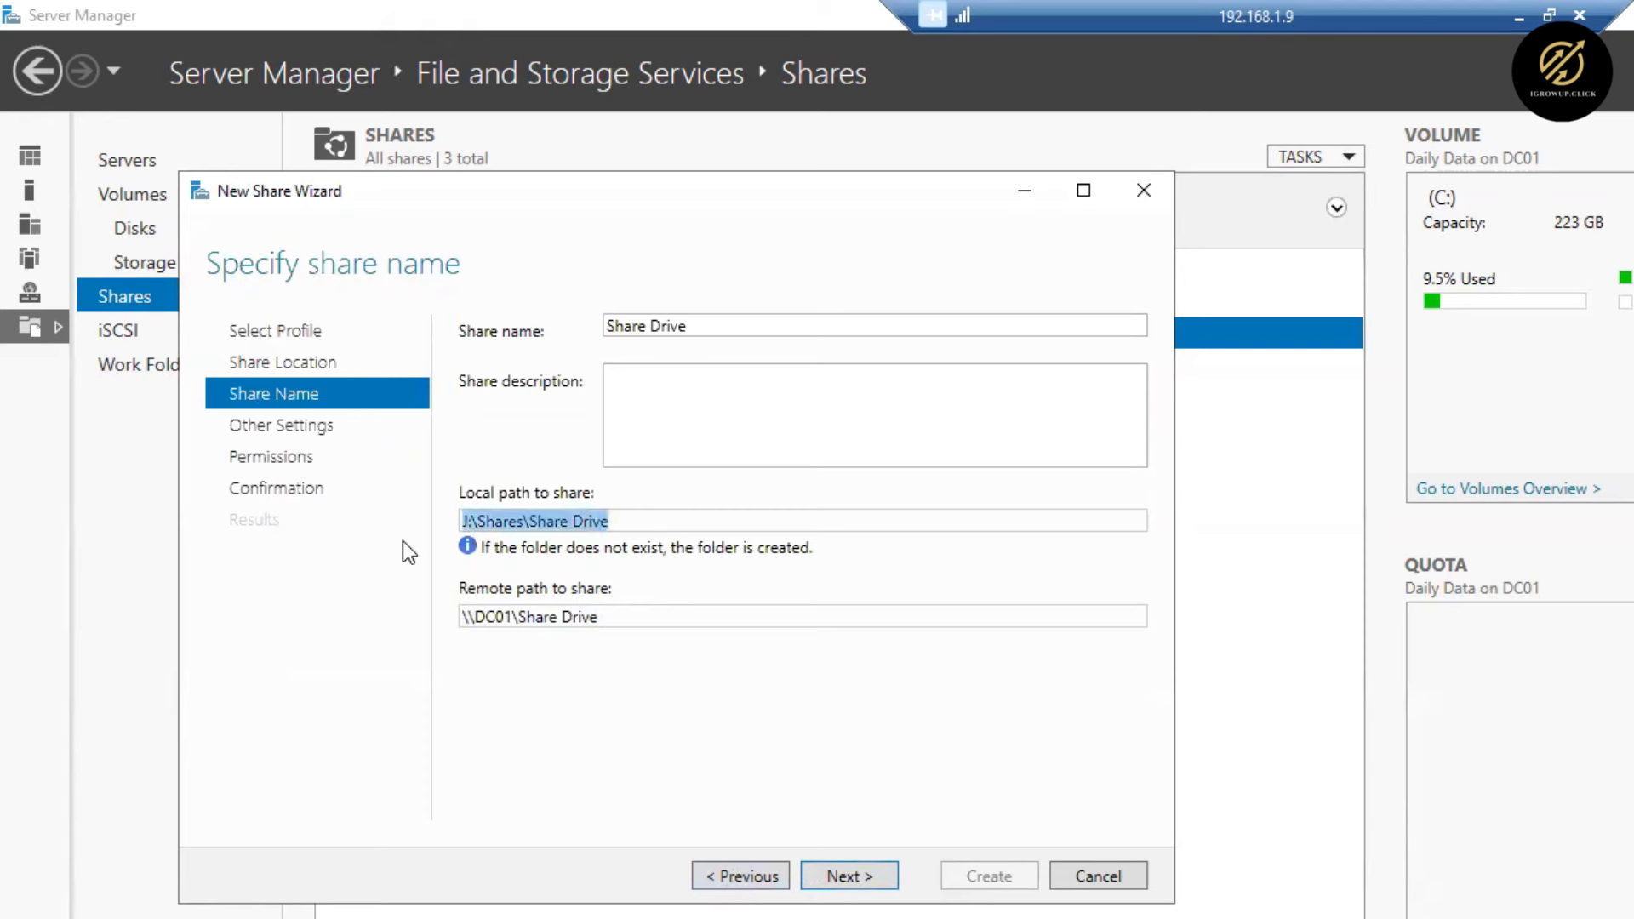
left_click(641, 525)
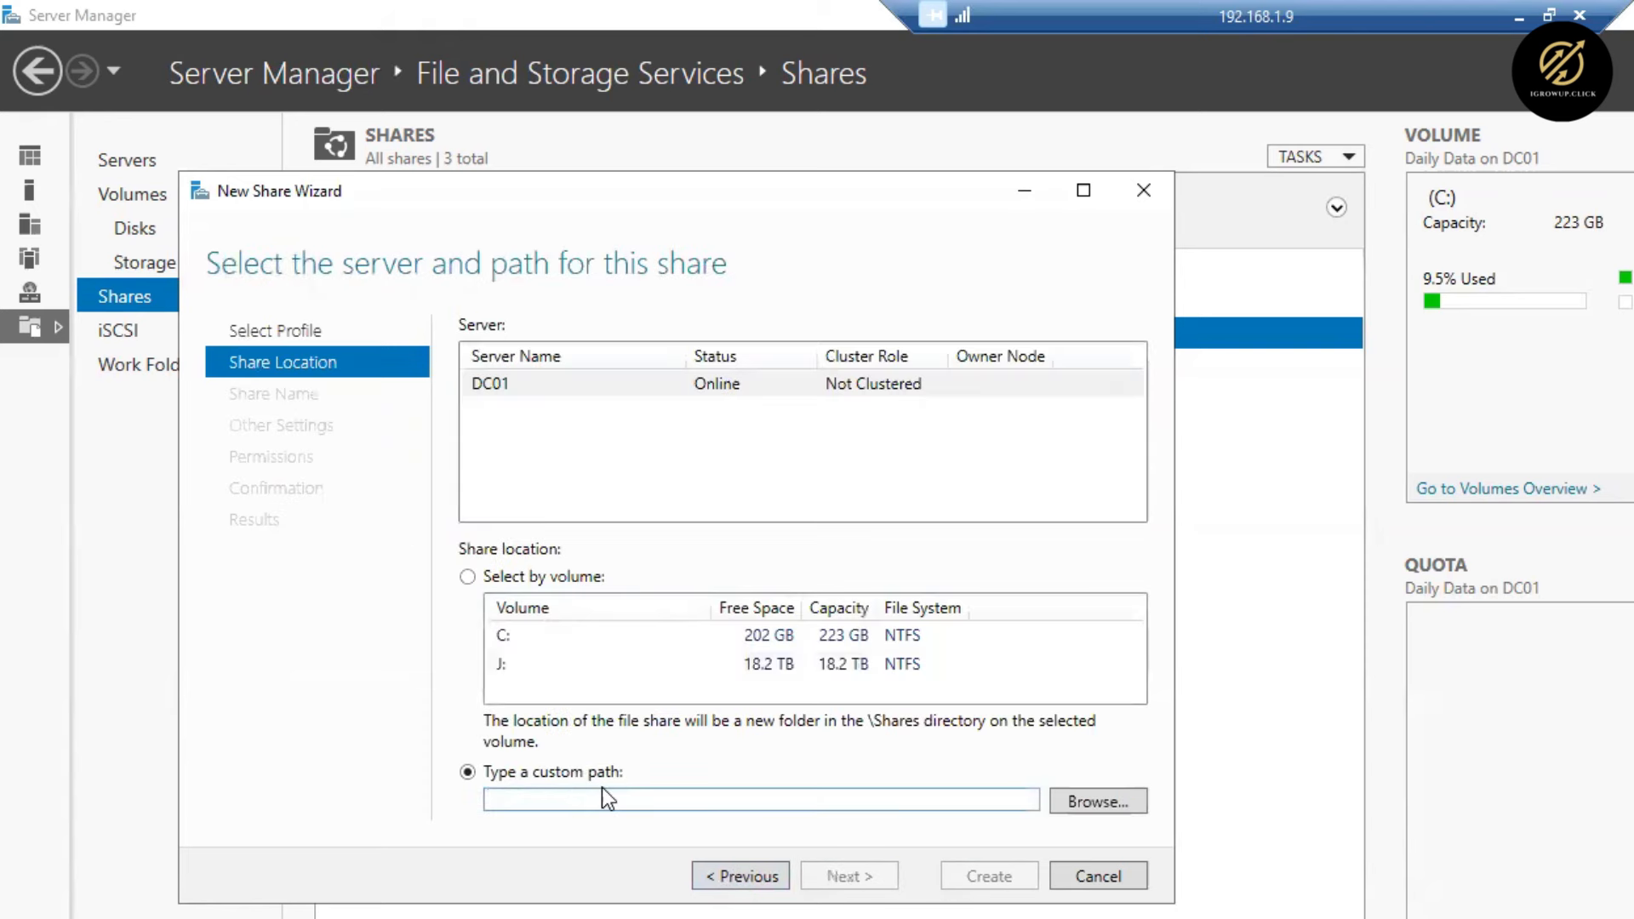
- Set the custom share path to the office share drive folder in J:\data volume and continue to the share name page
left_click(1093, 801)
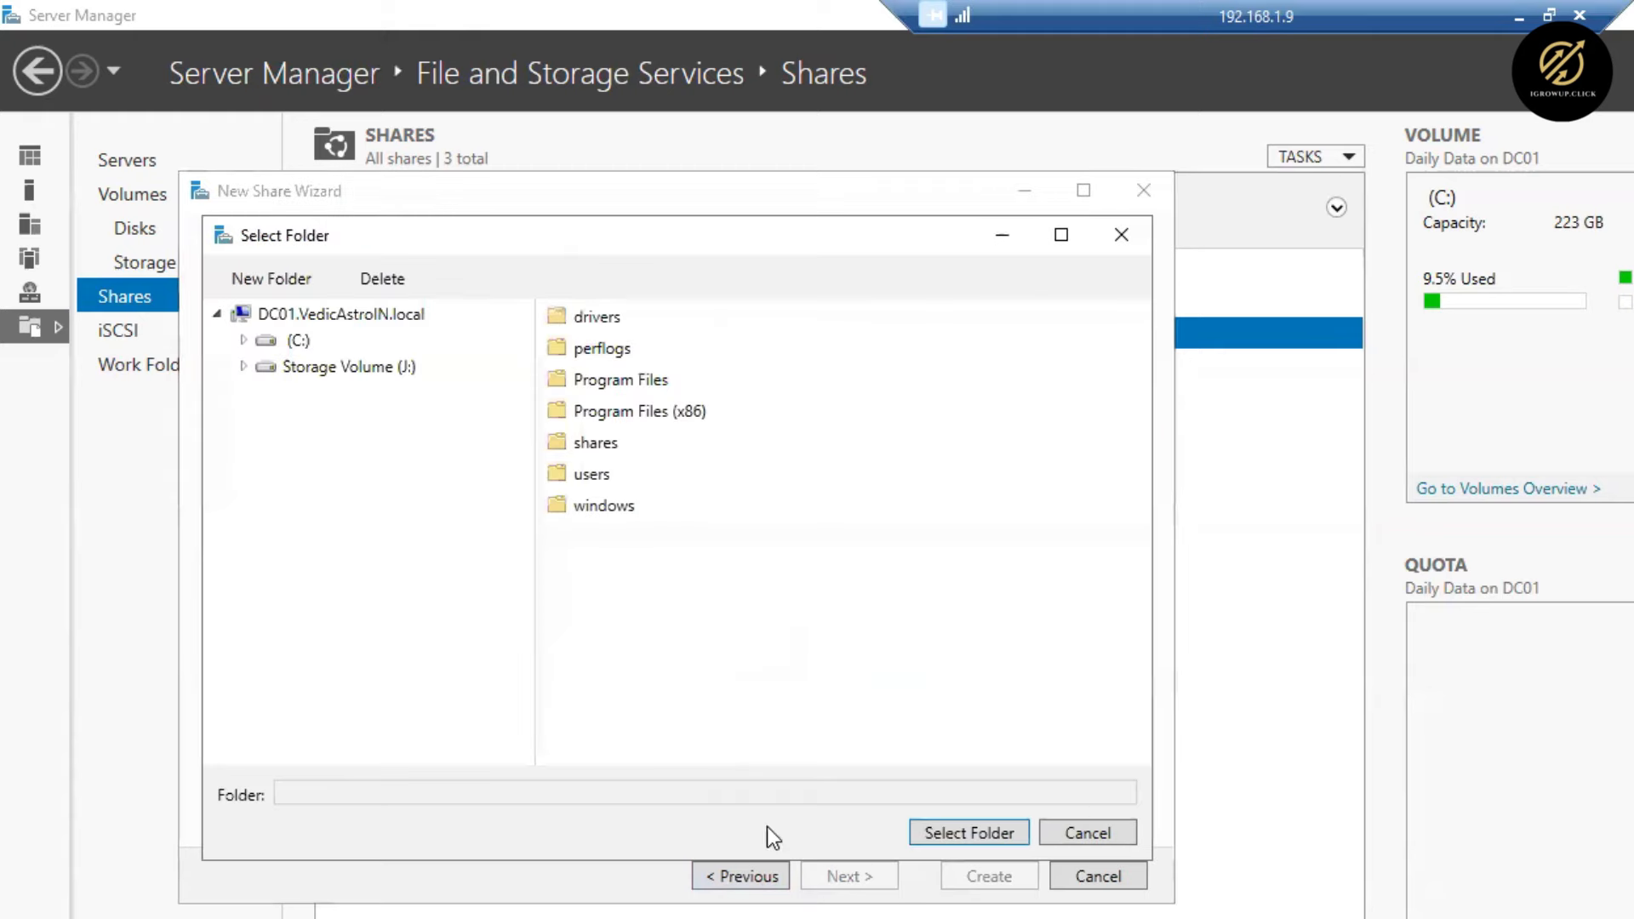
left_click(302, 370)
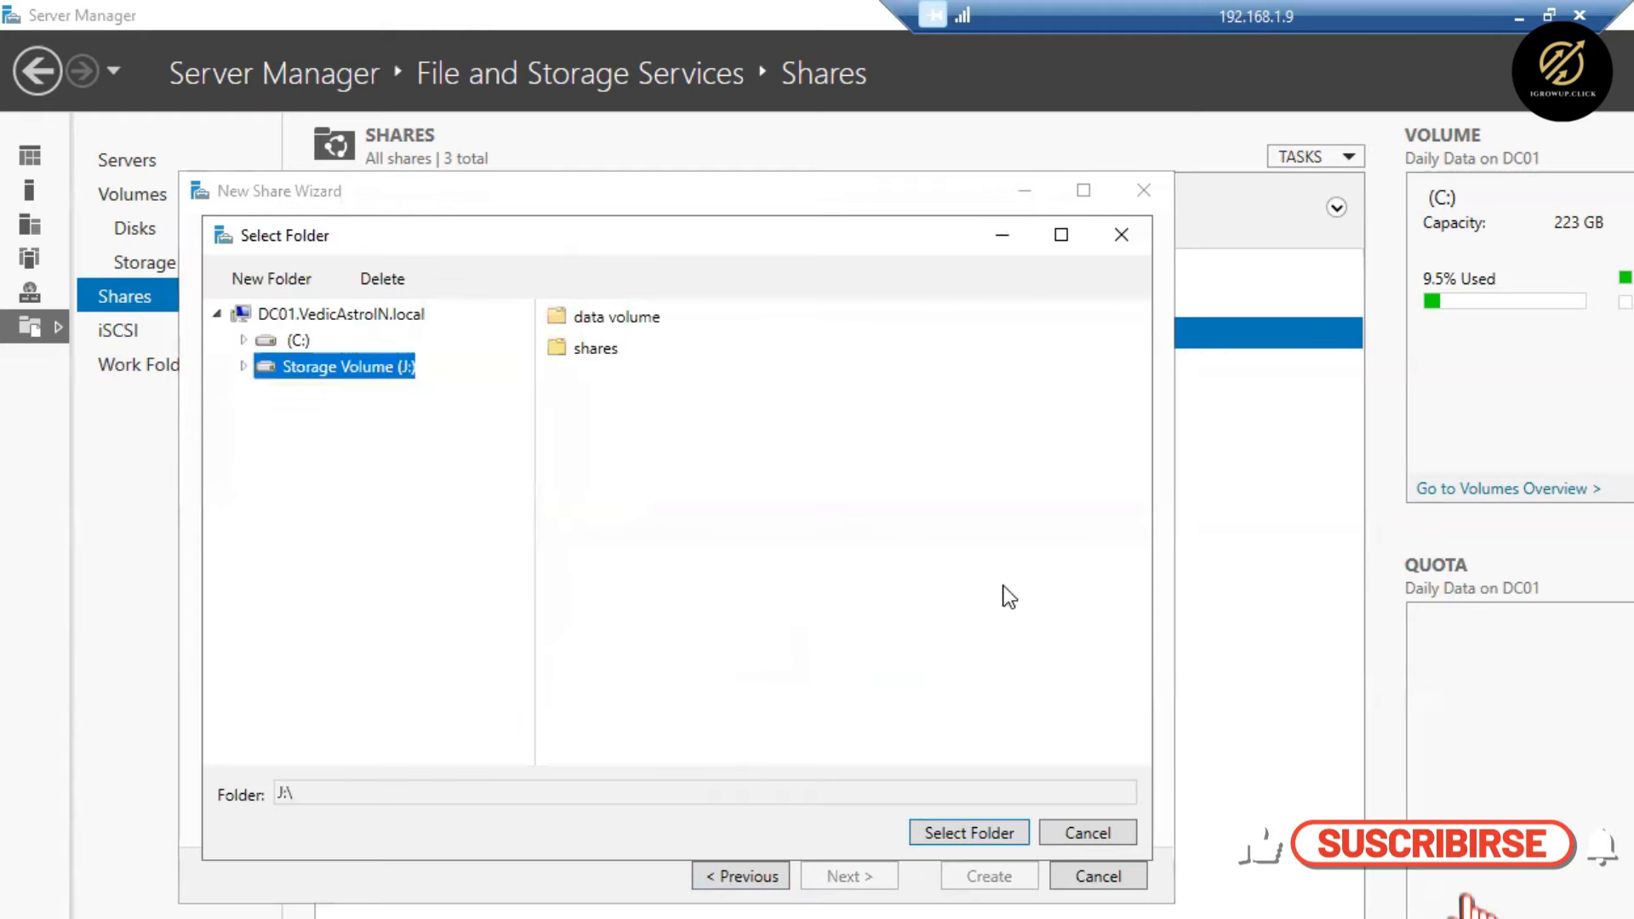
double_click(647, 320)
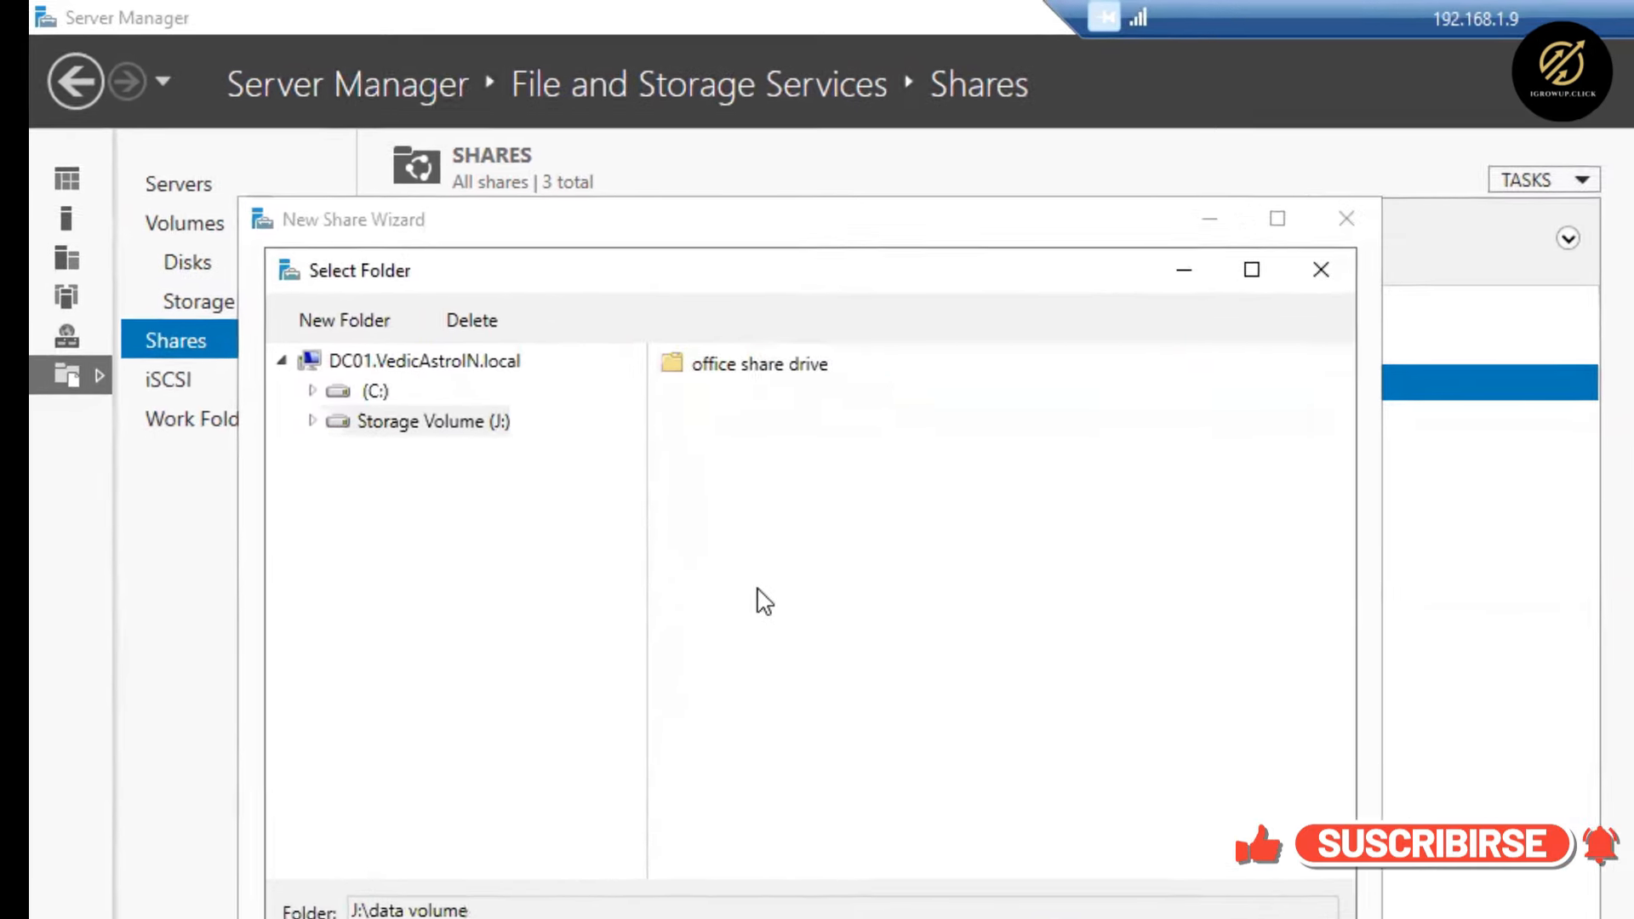
left_click(754, 366)
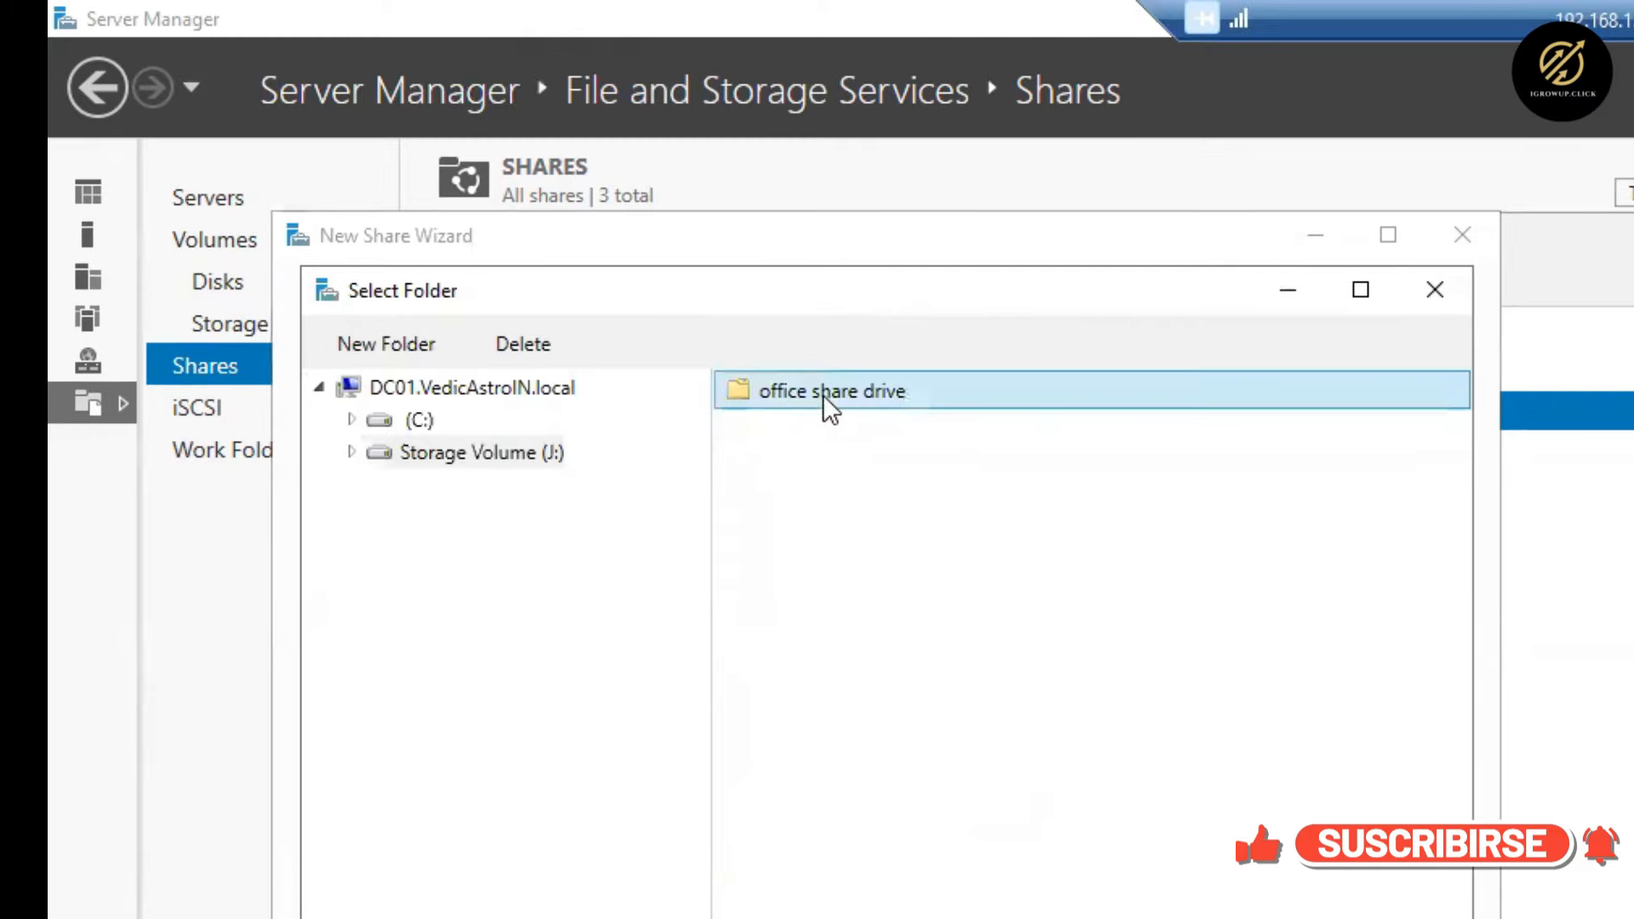
left_click(1045, 876)
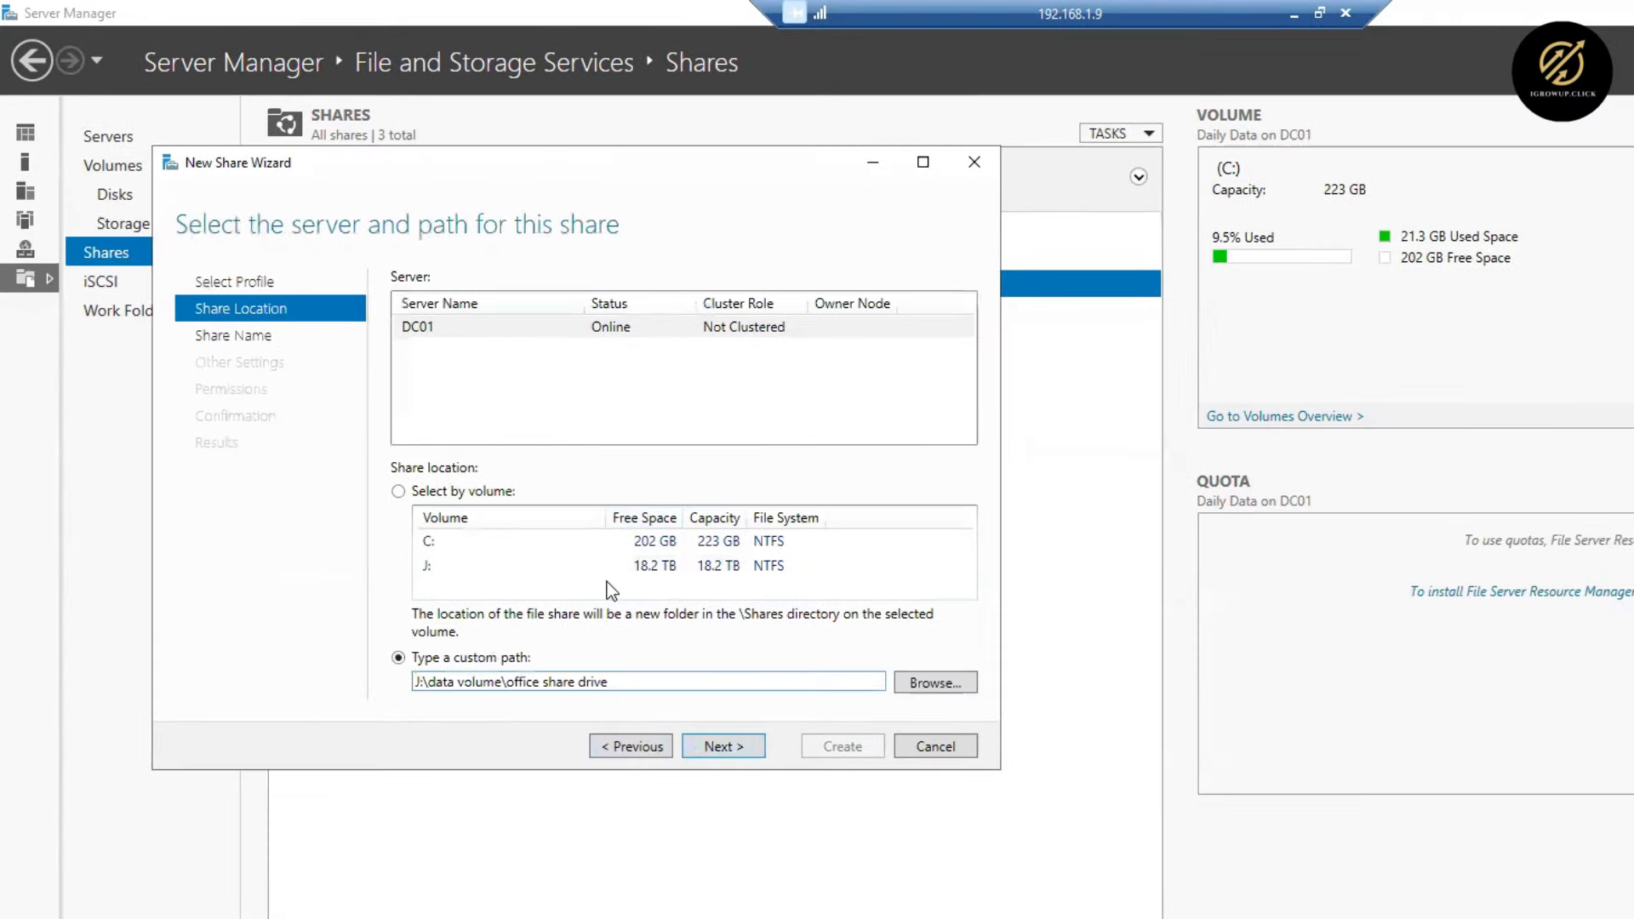
left_click(722, 747)
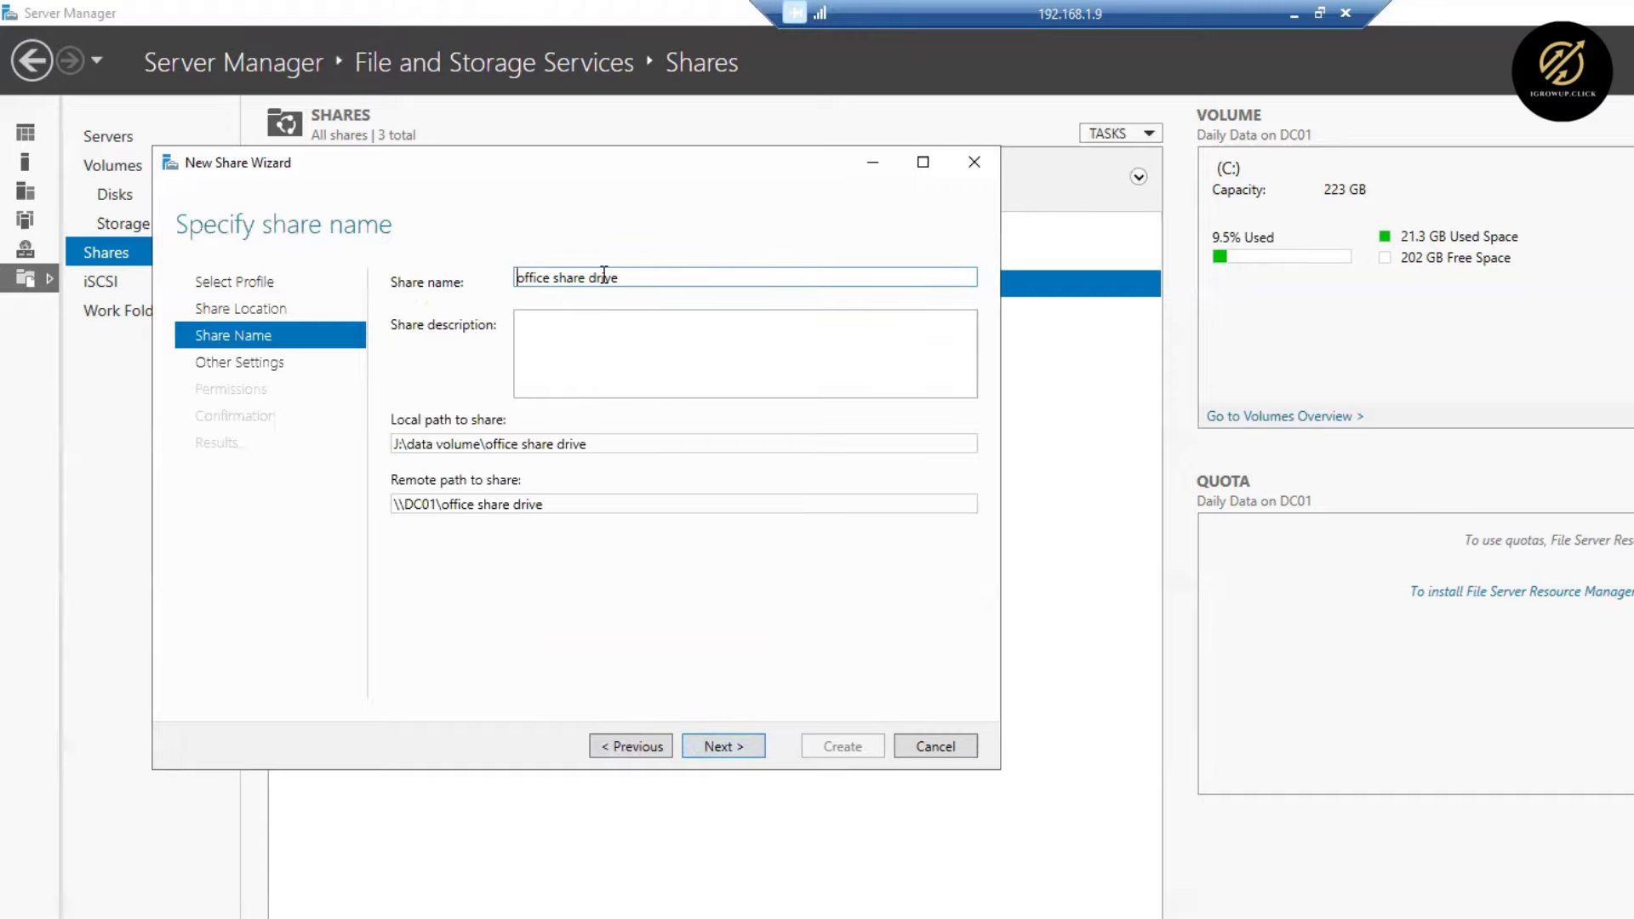
- Replace the suggested share name with "Share Drive"
left_click_drag(620, 277, 514, 279)
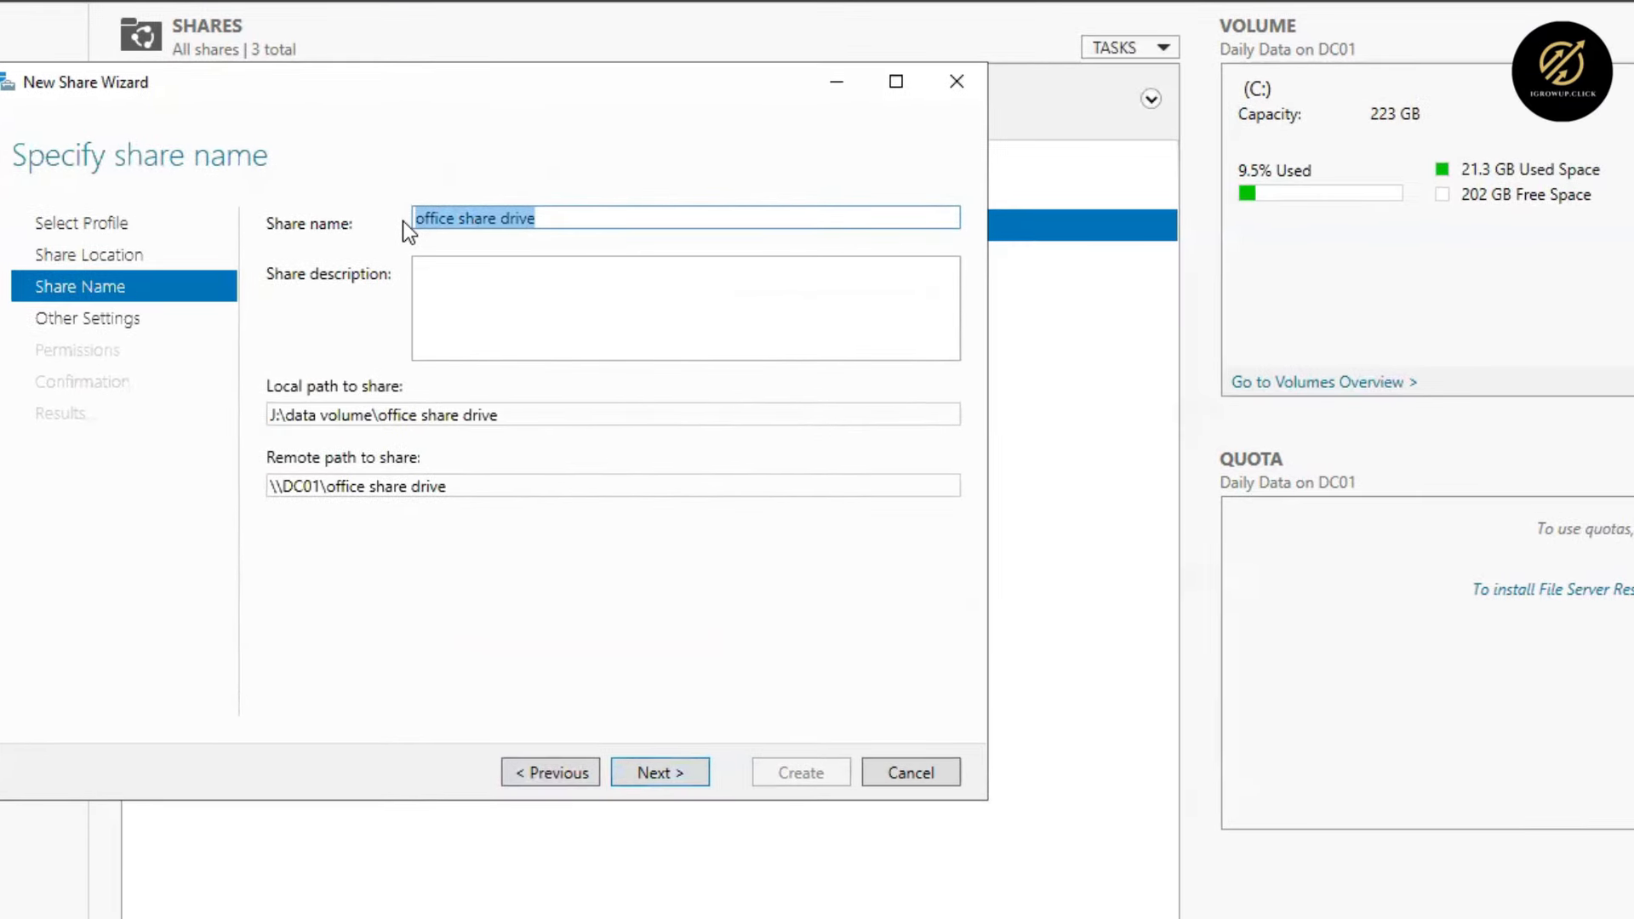
type("Share ")
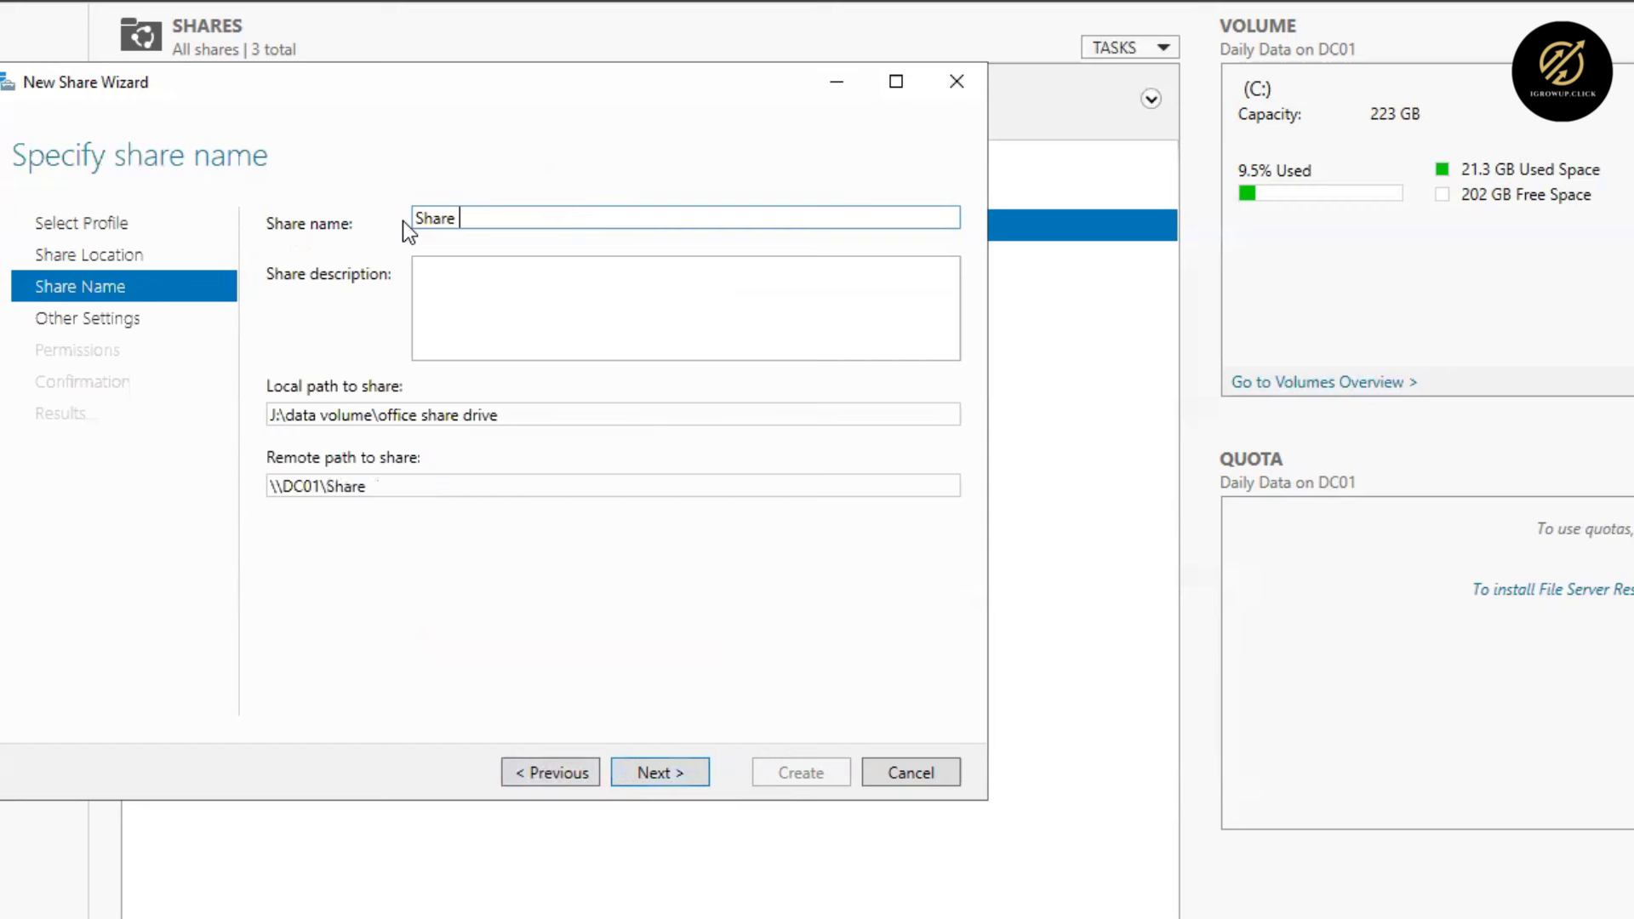
type("Drive")
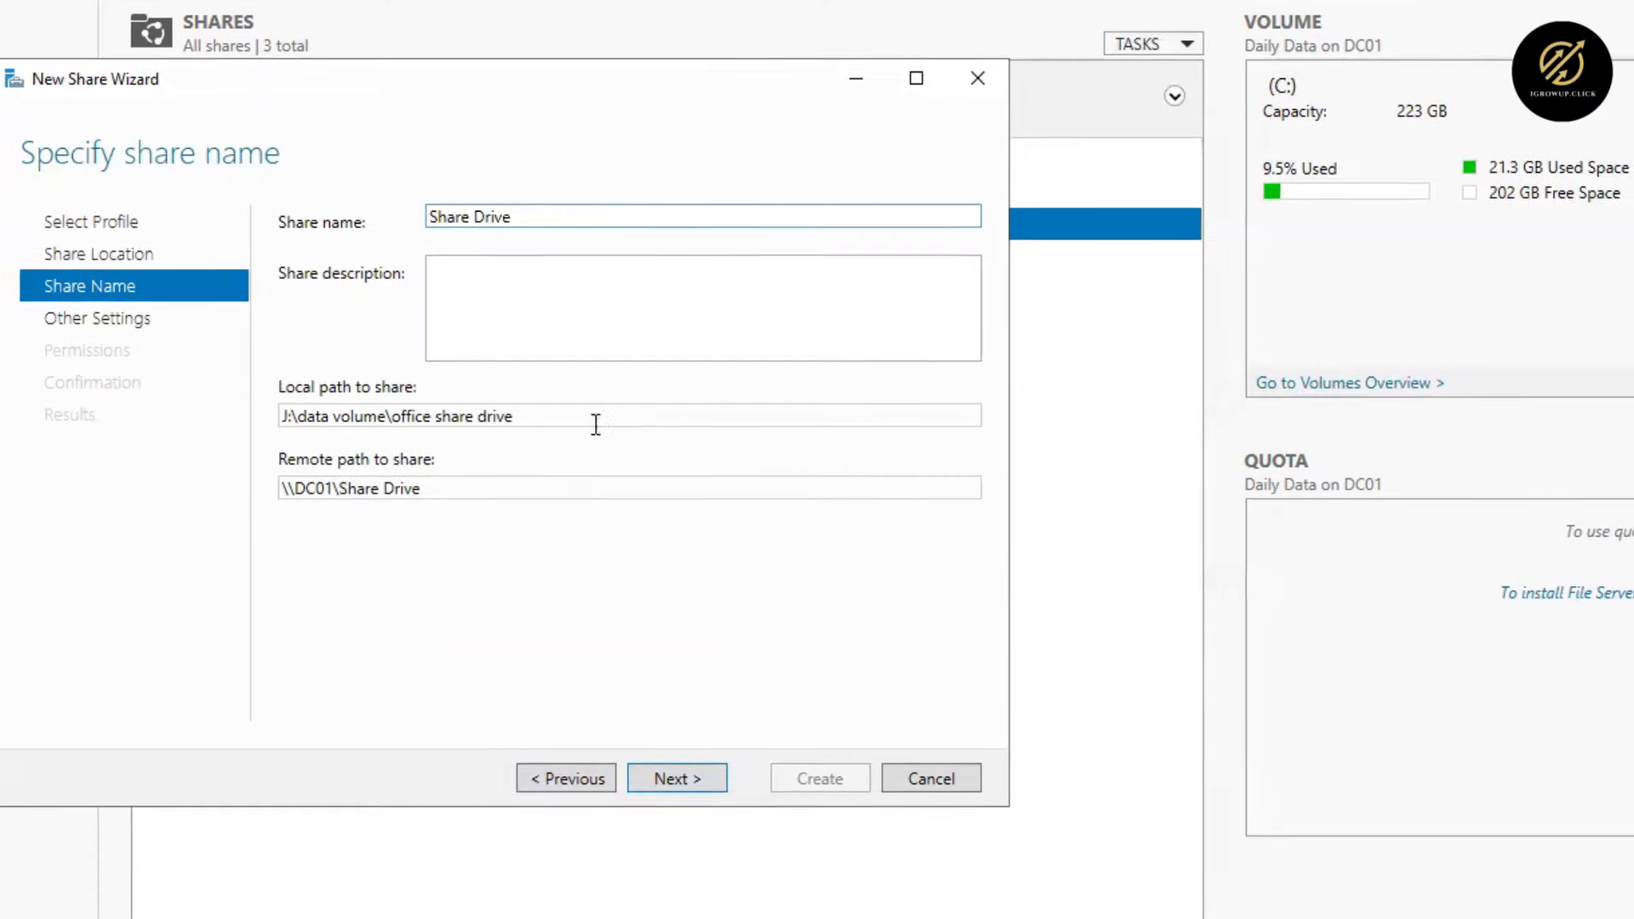
- Keep the default share settings and examine the office share drive folder's advanced permissions without adding an entry
left_click(729, 788)
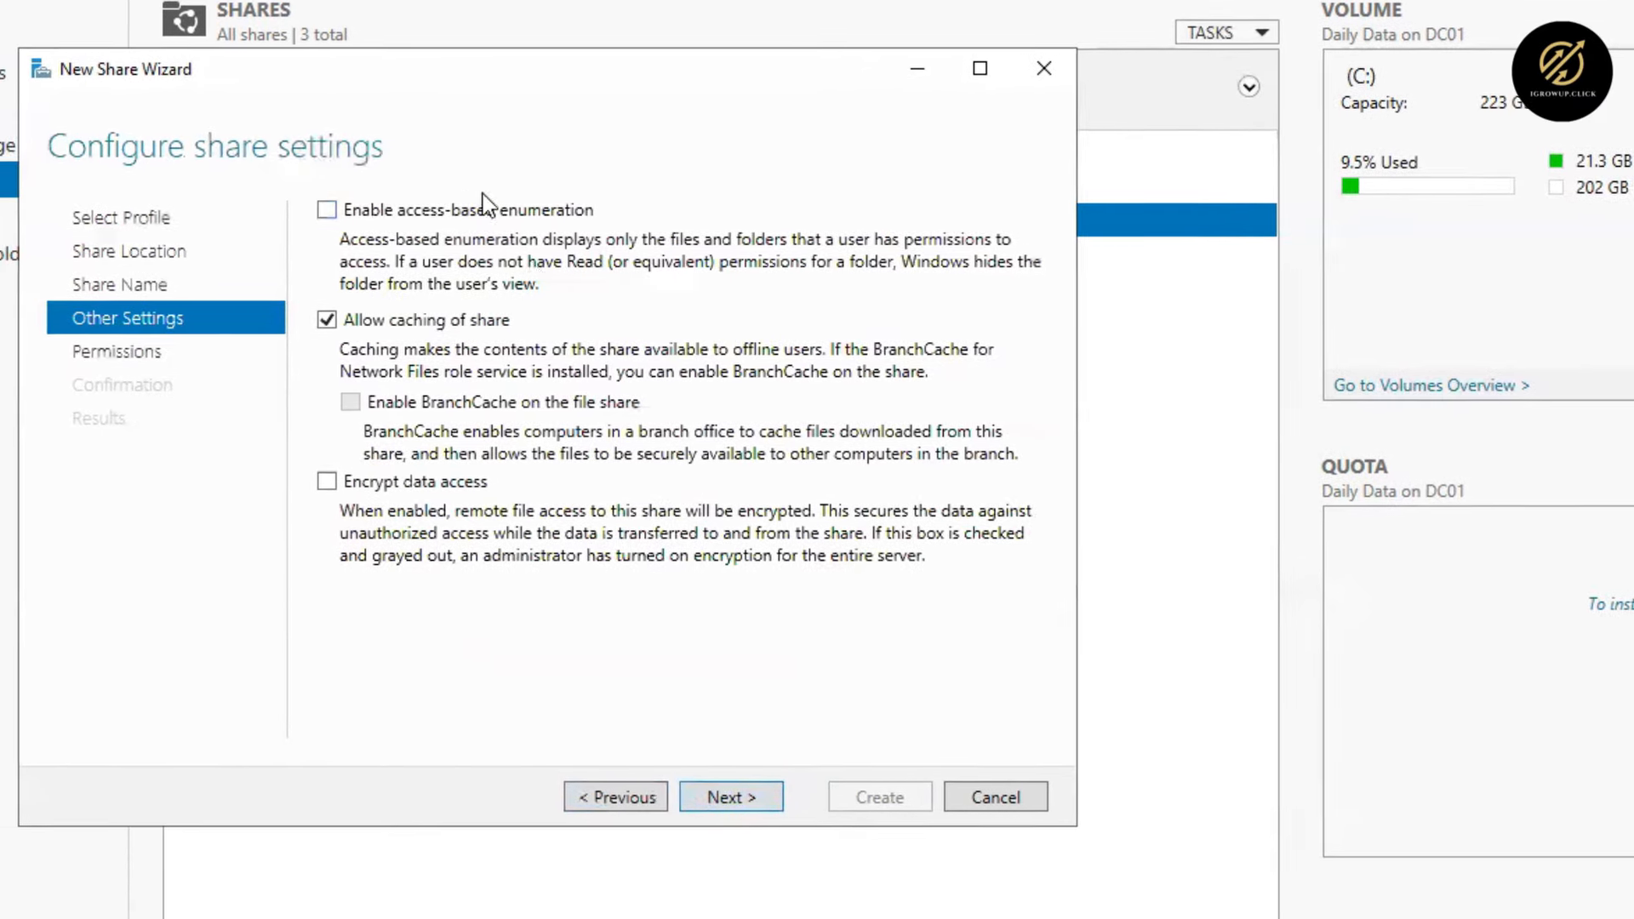
left_click(721, 789)
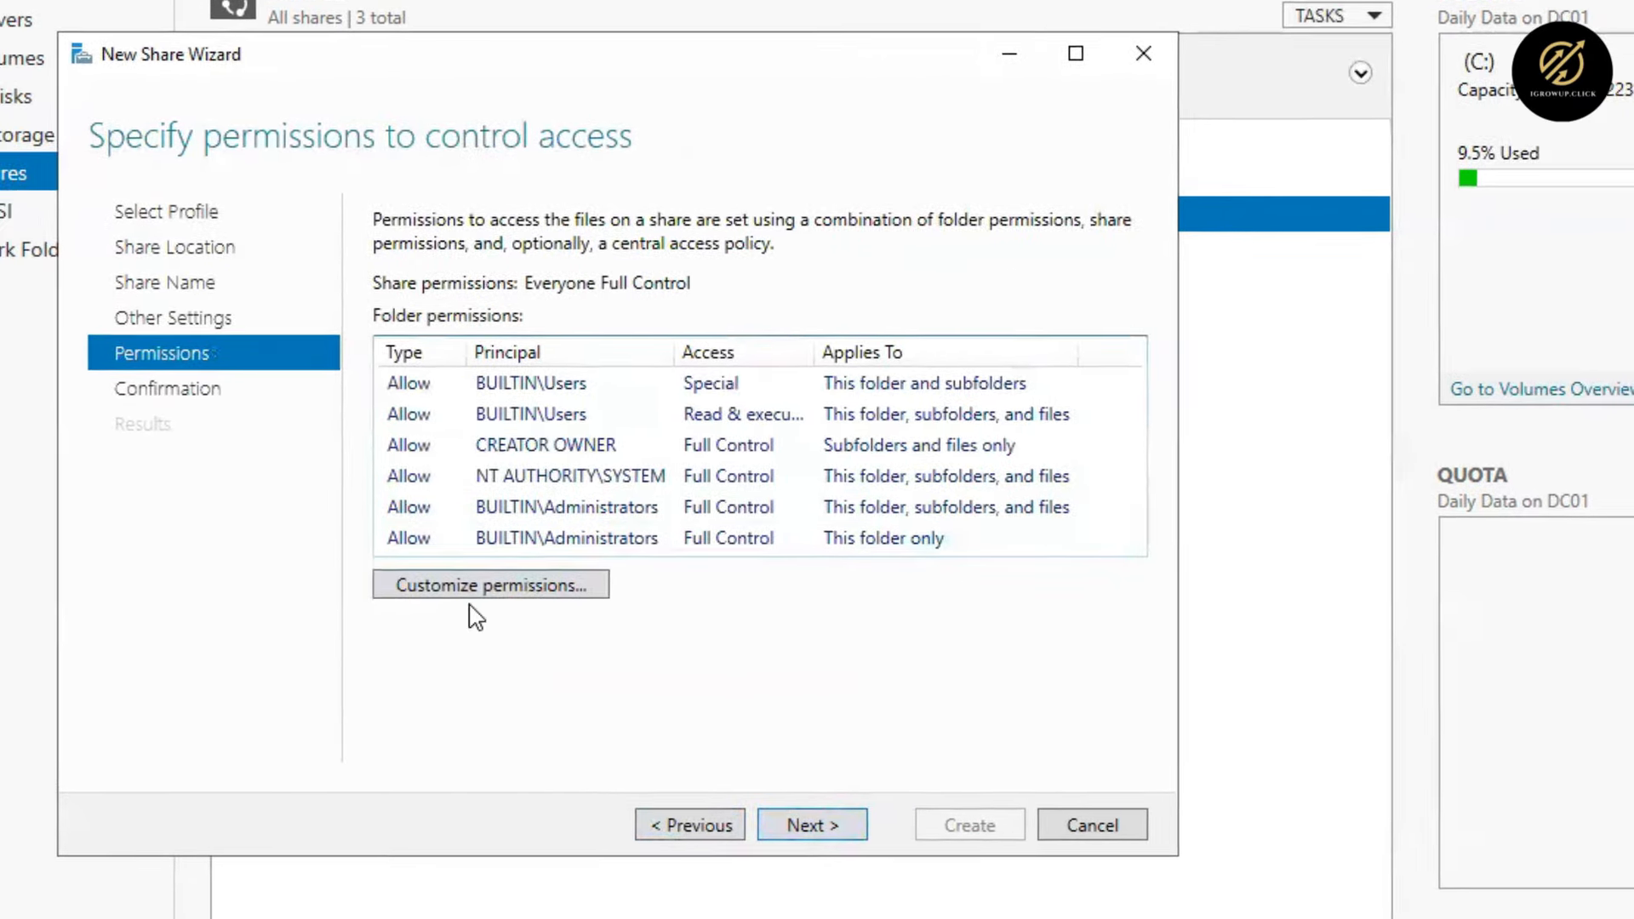
left_click(528, 591)
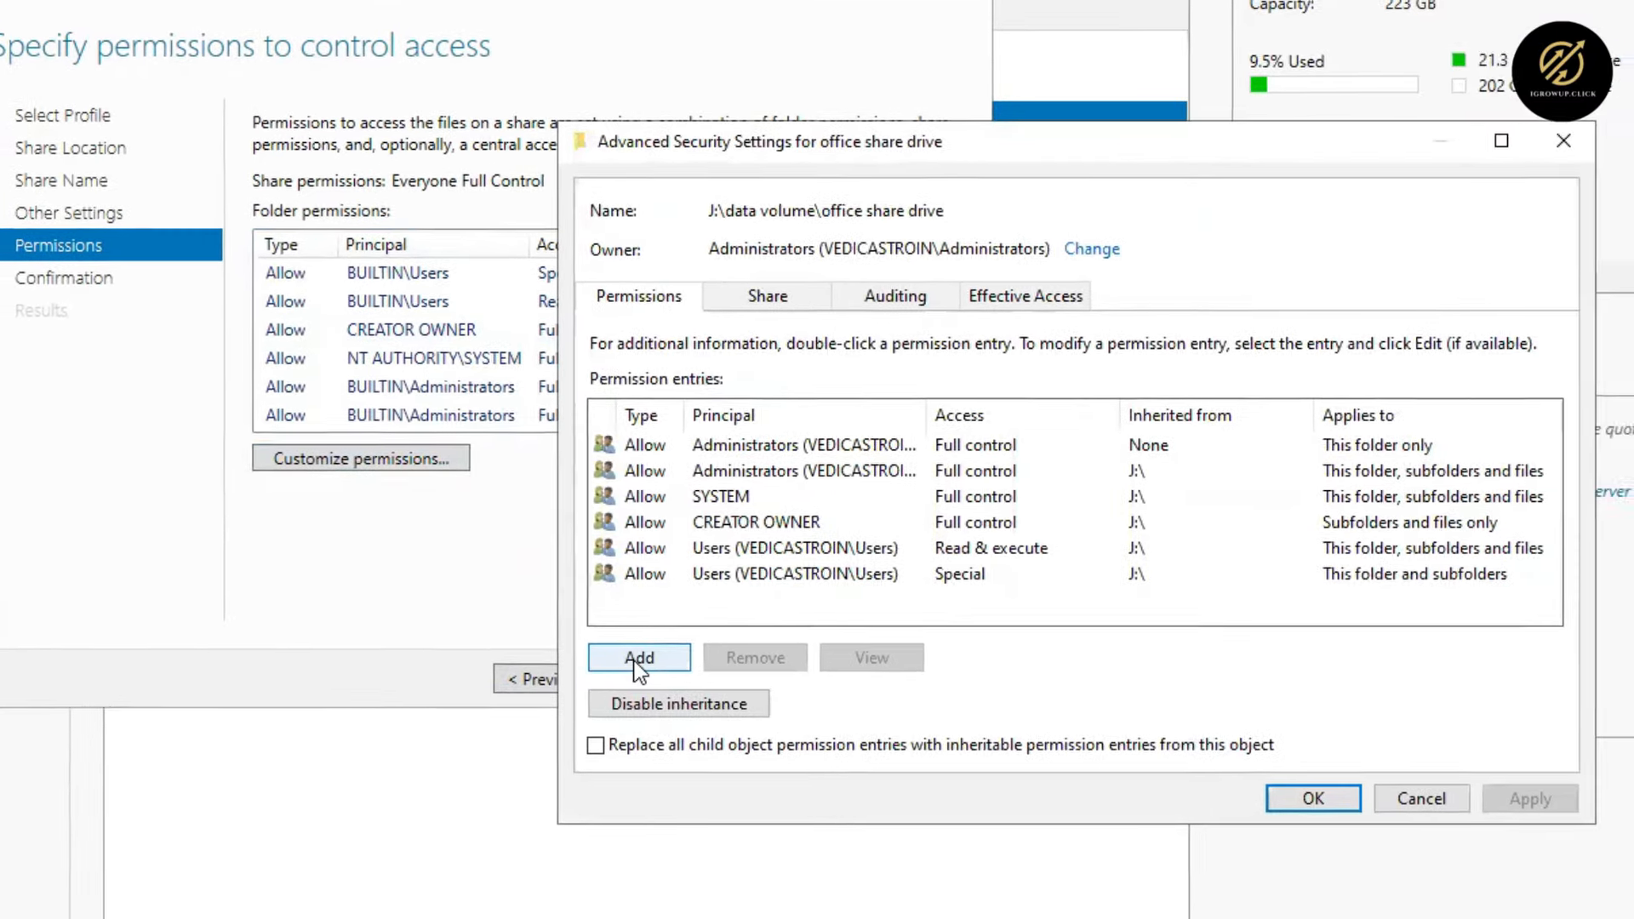
left_click(715, 688)
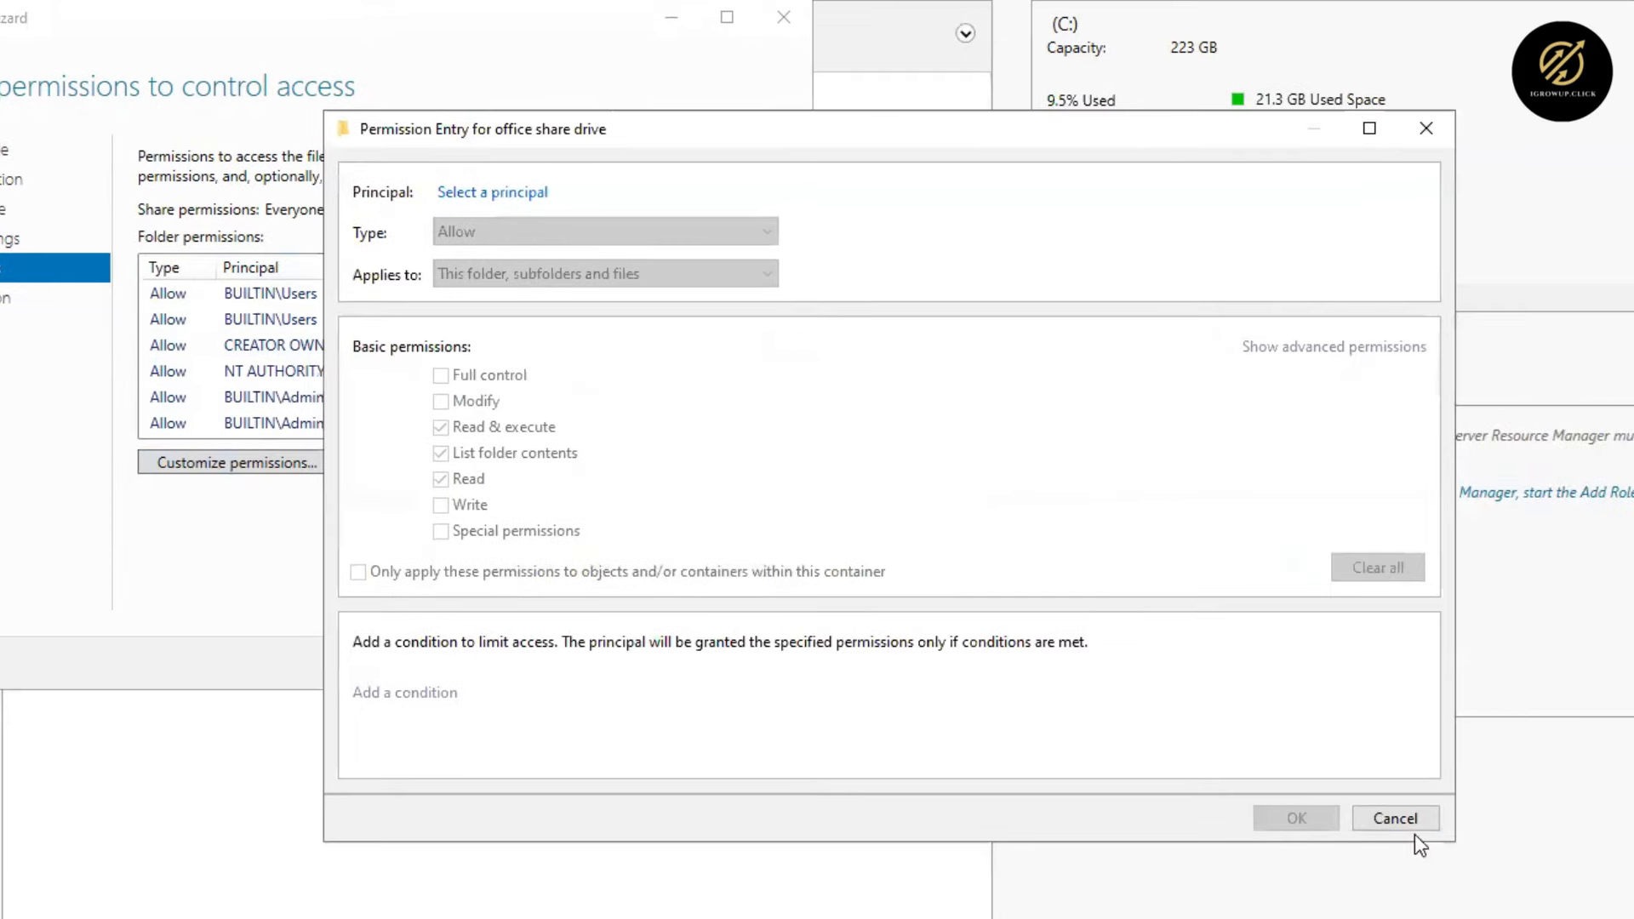
left_click(1507, 832)
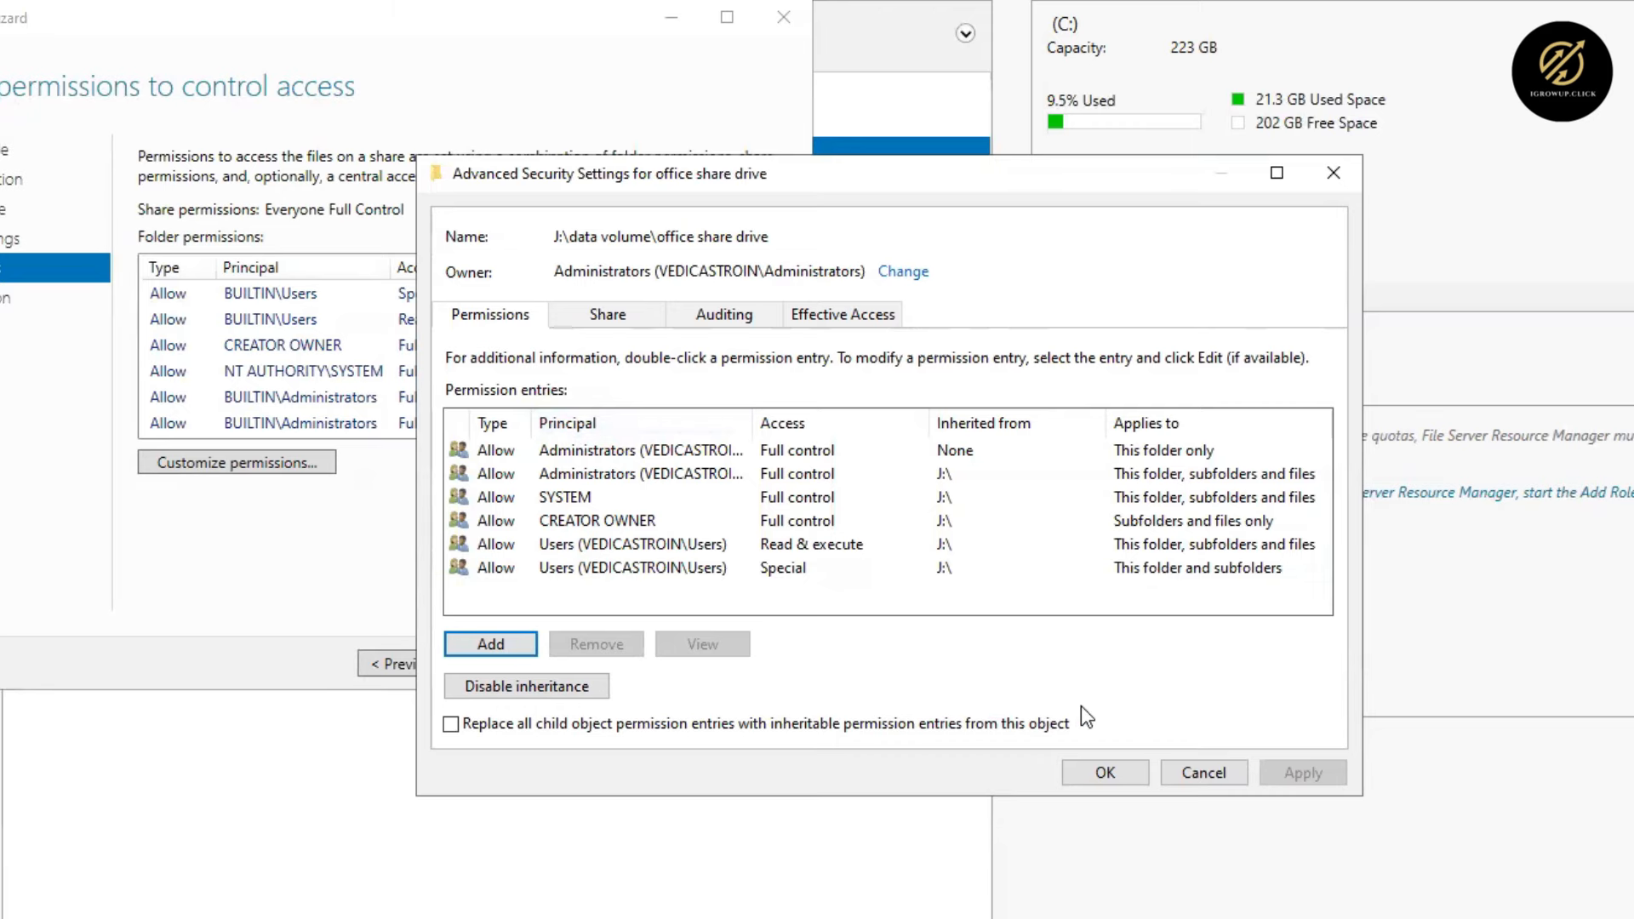
left_click(1105, 771)
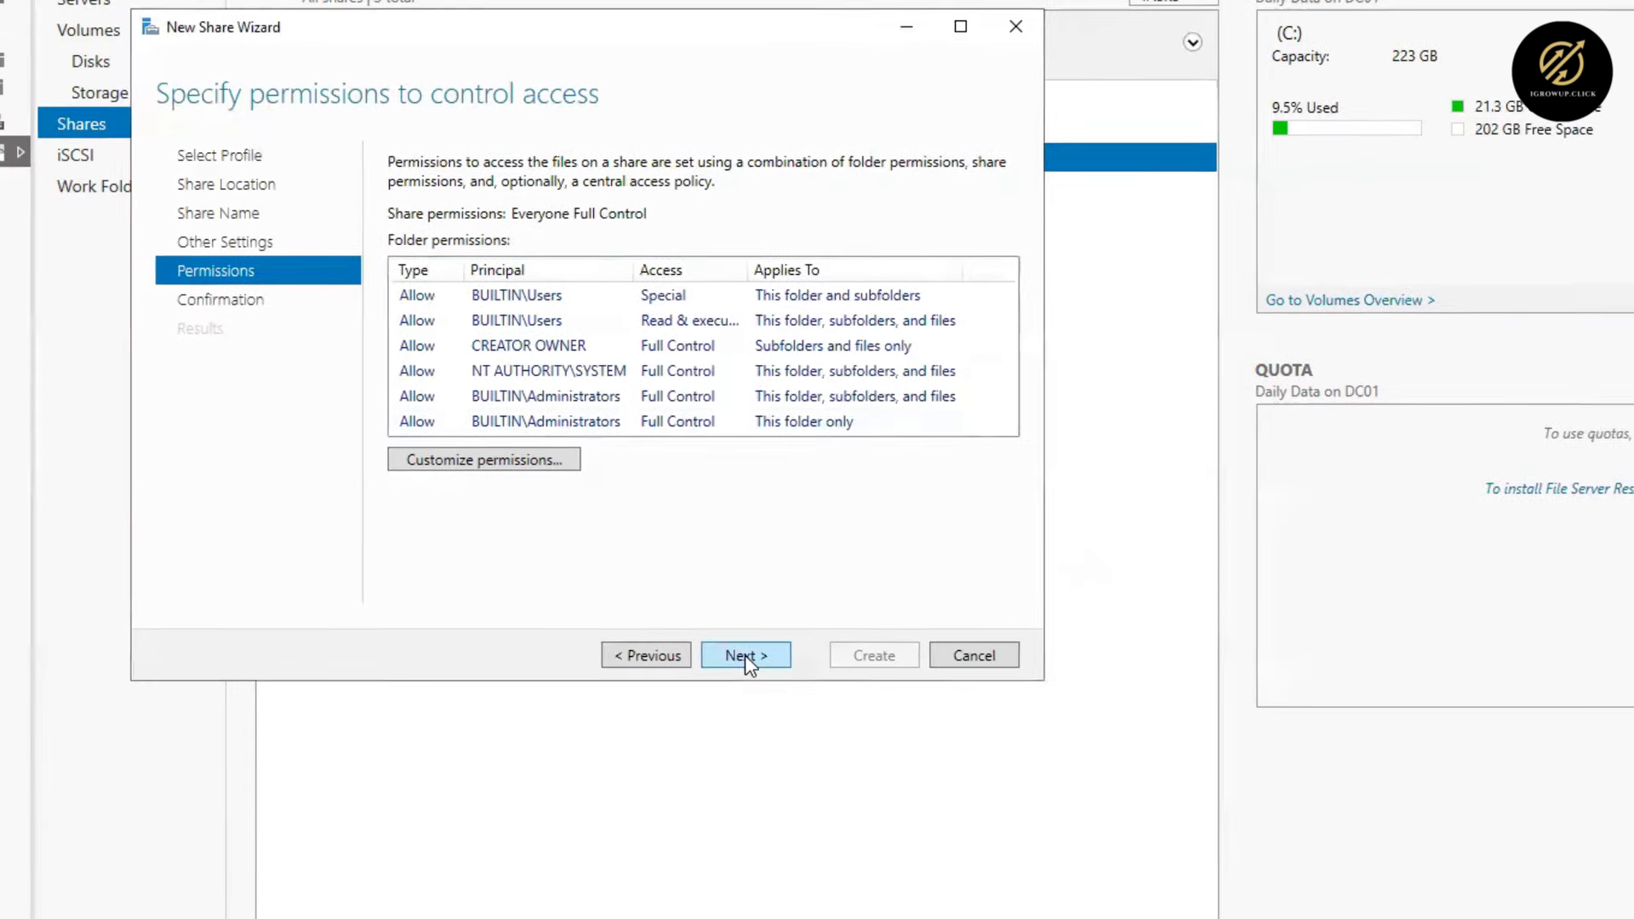
- Accept the permissions, create the Share Drive share and close the wizard
left_click(504, 665)
left_click(858, 650)
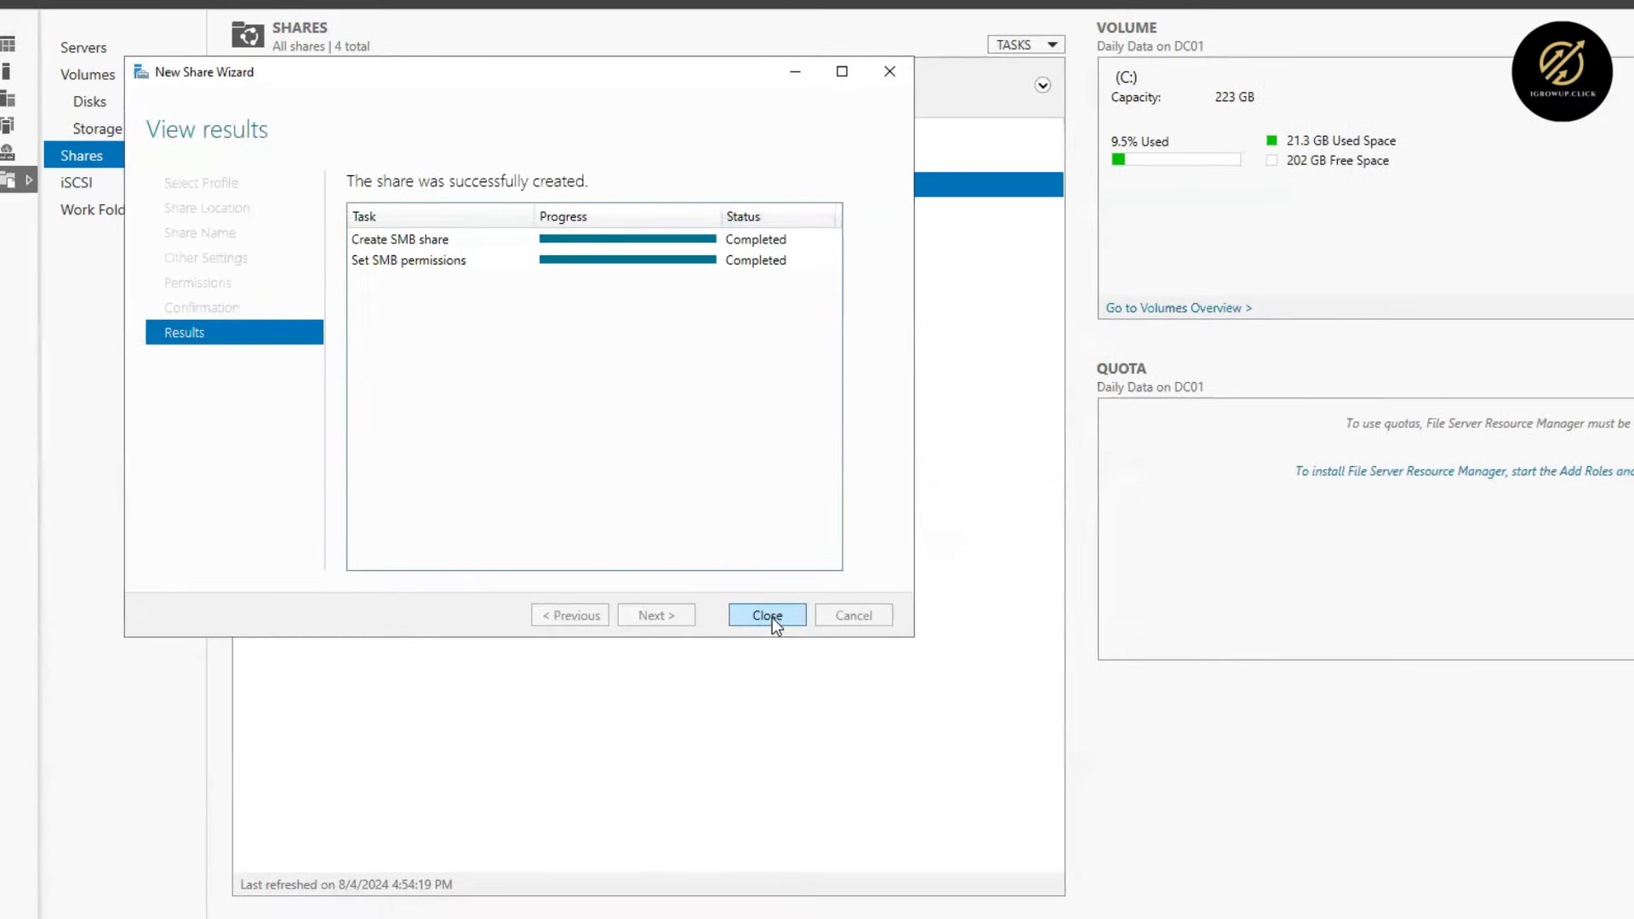
left_click(755, 610)
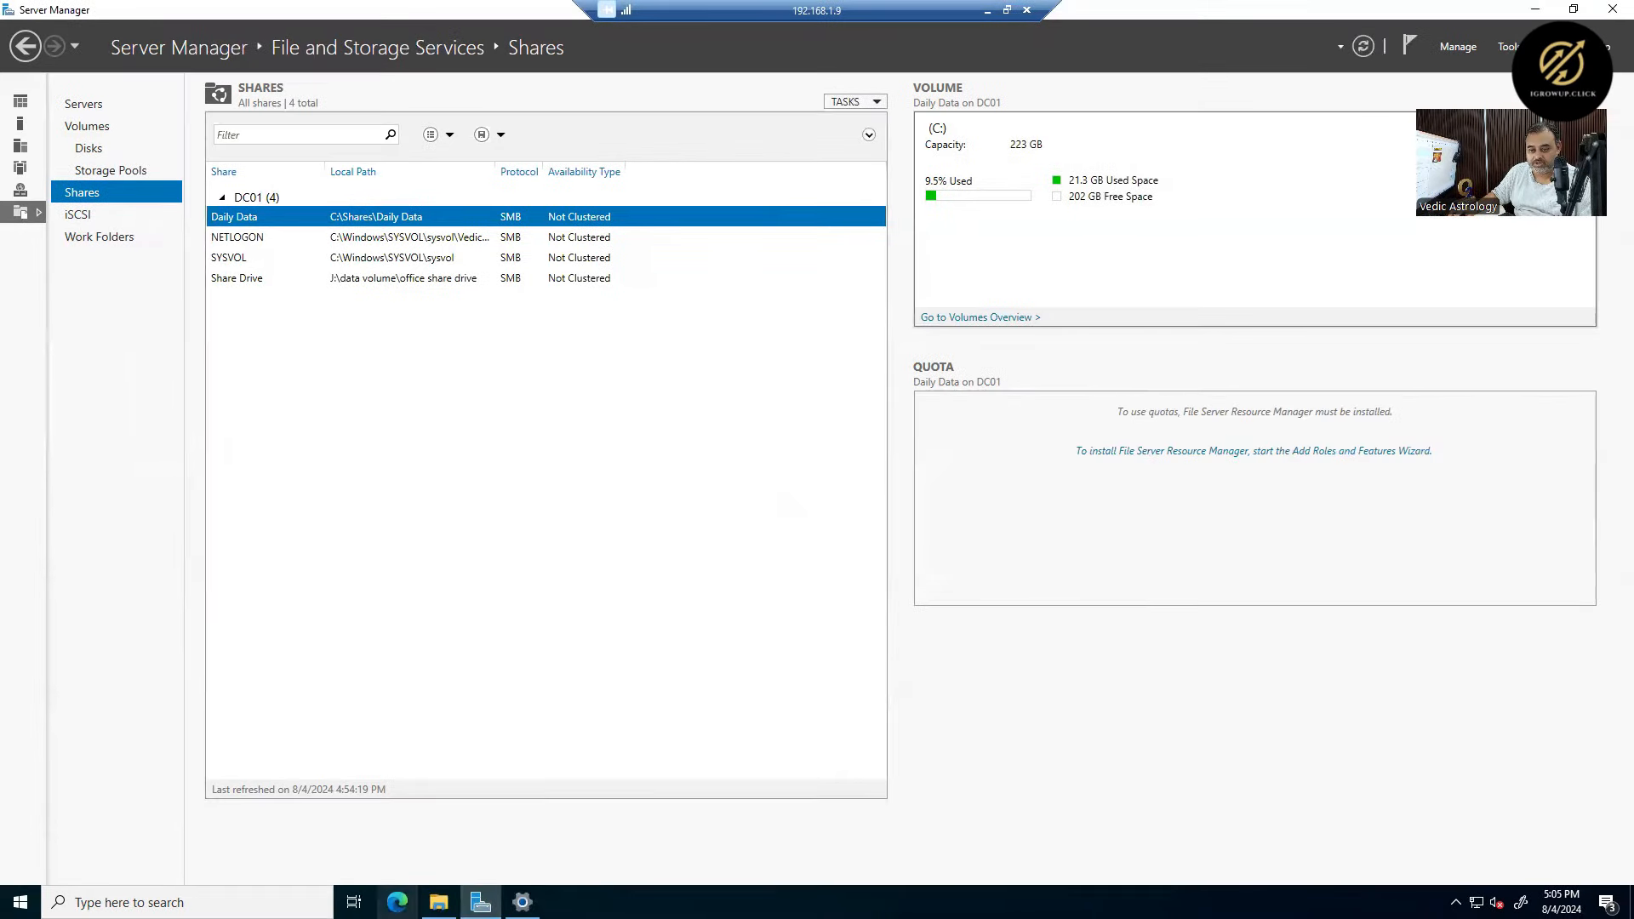
- Browse to \\dc01 over the network, examine the contents of the Share Drive share and return to the server's shares
left_click(188, 902)
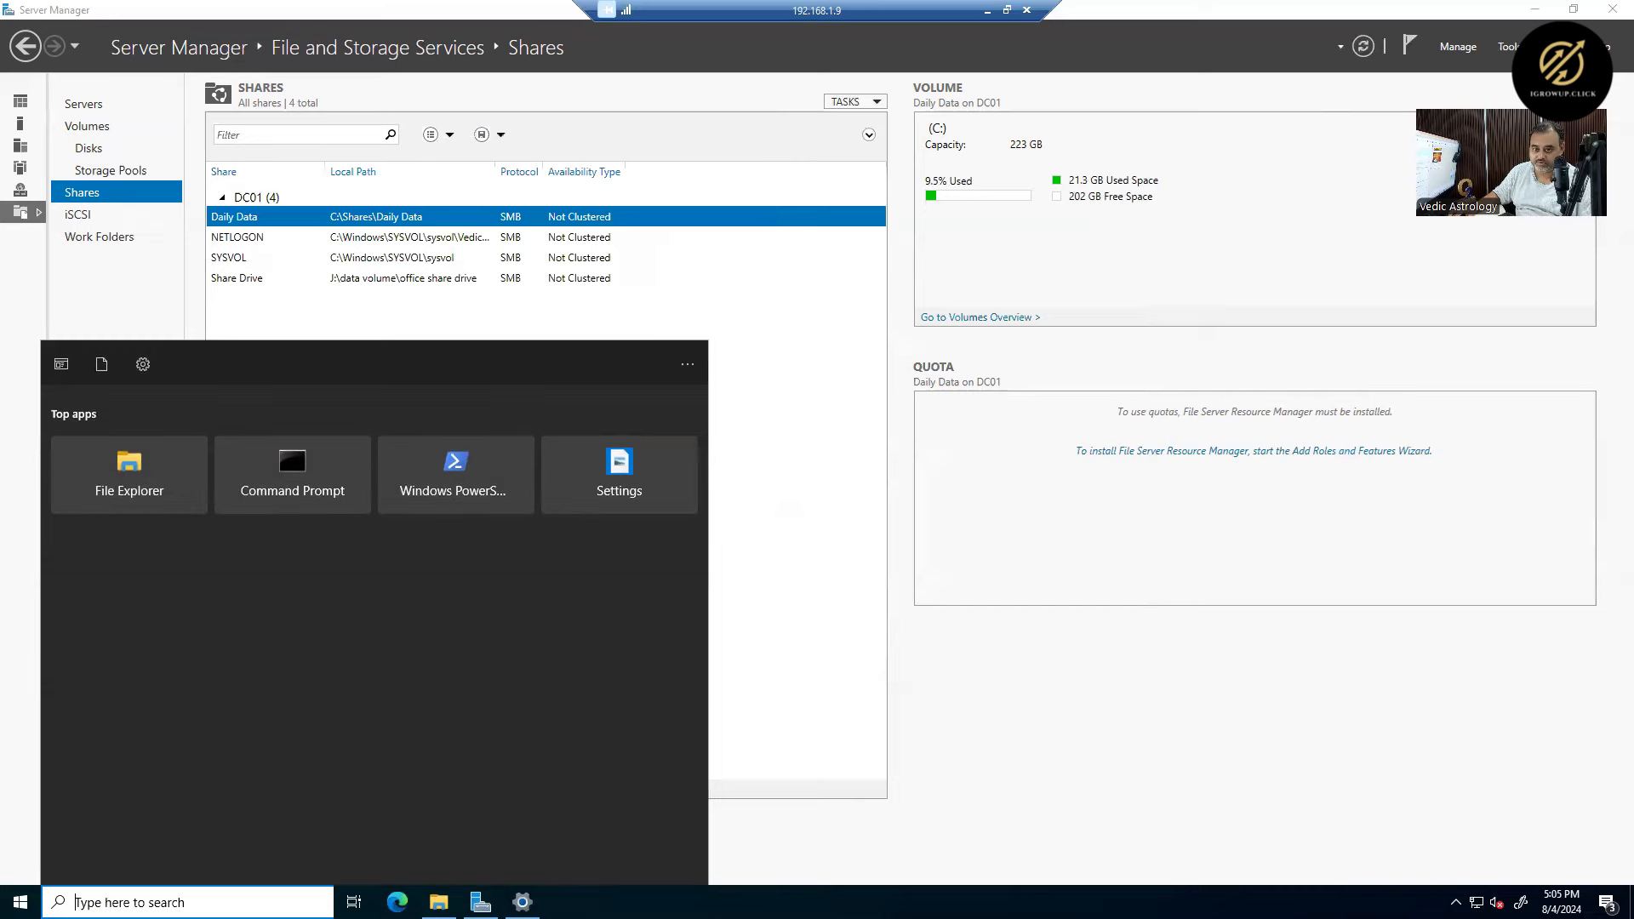
key("super+r")
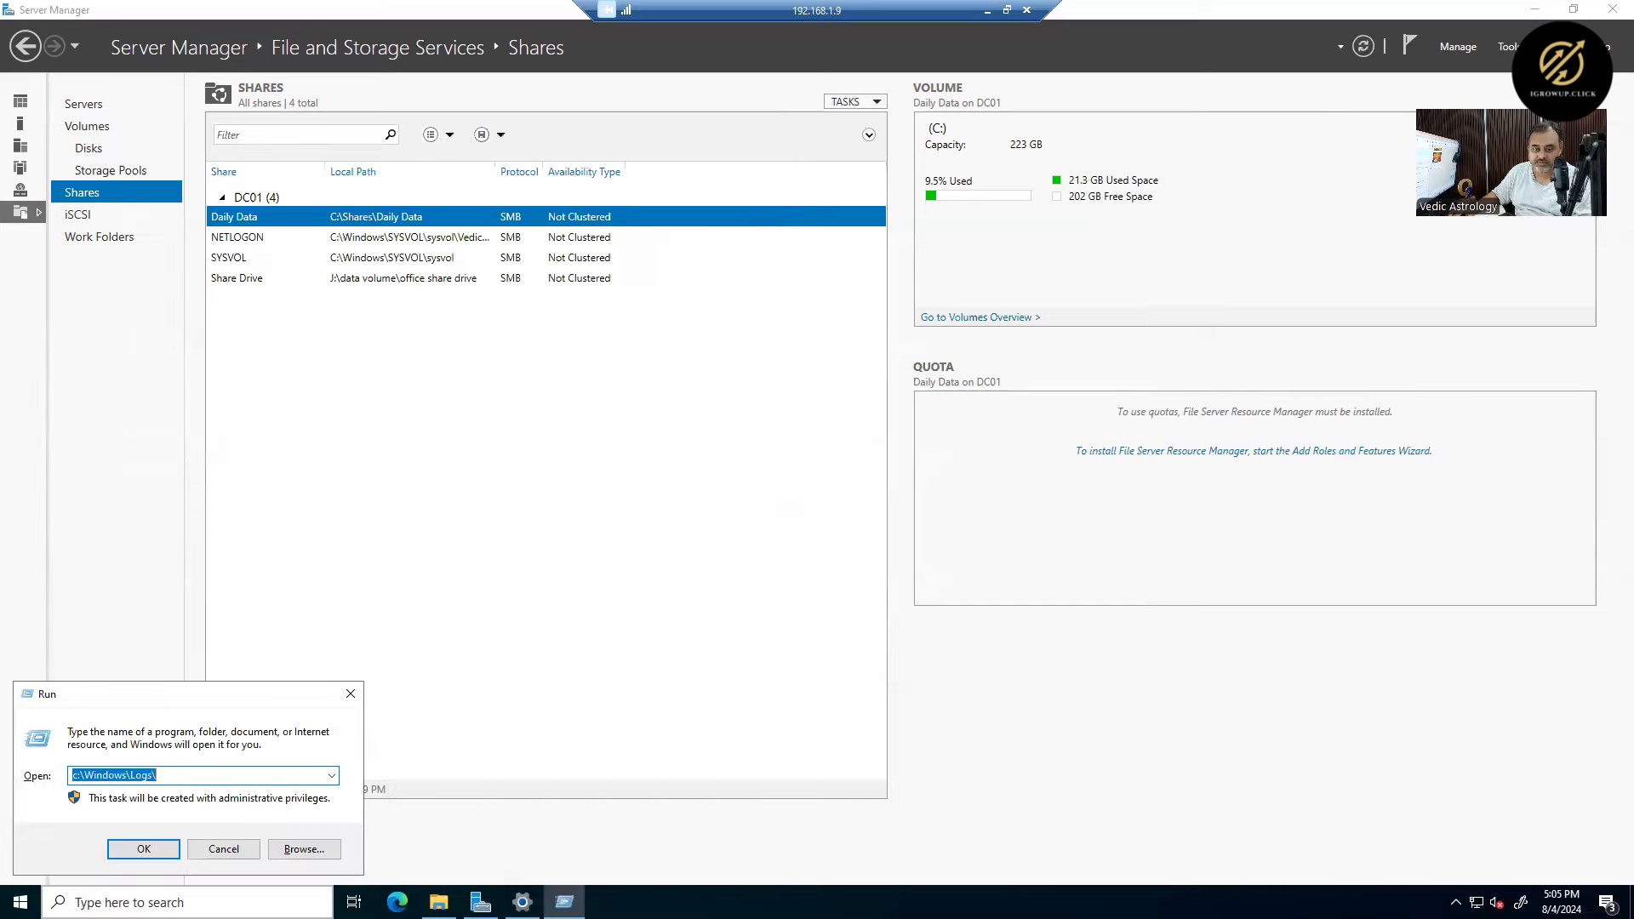
type("\\\\dc0")
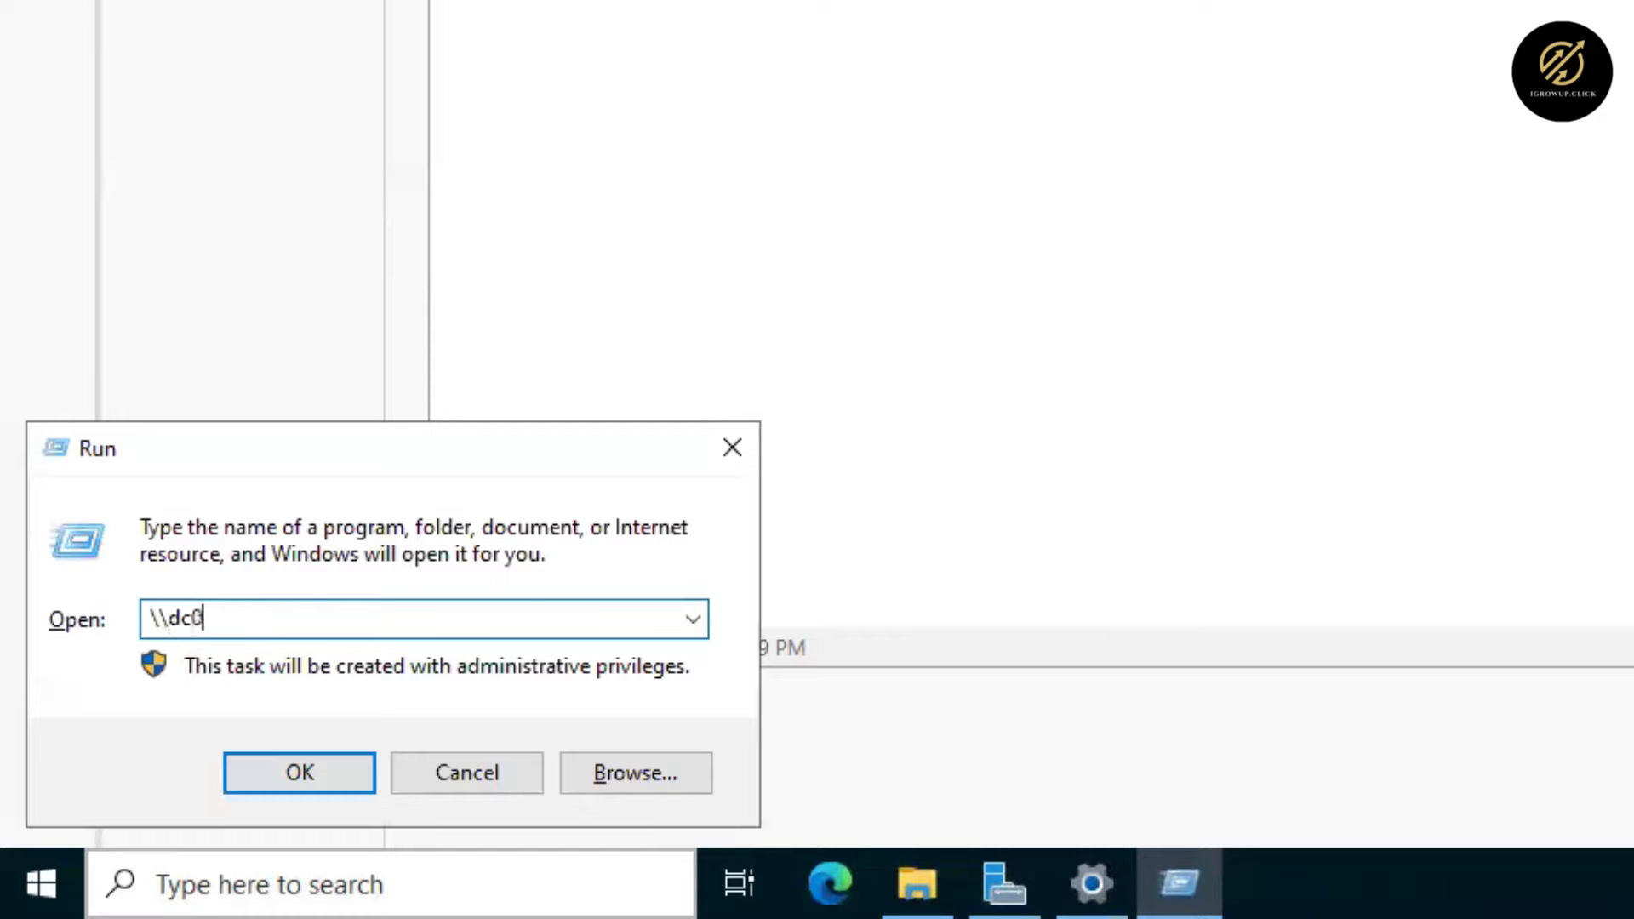
type("1")
key("Return")
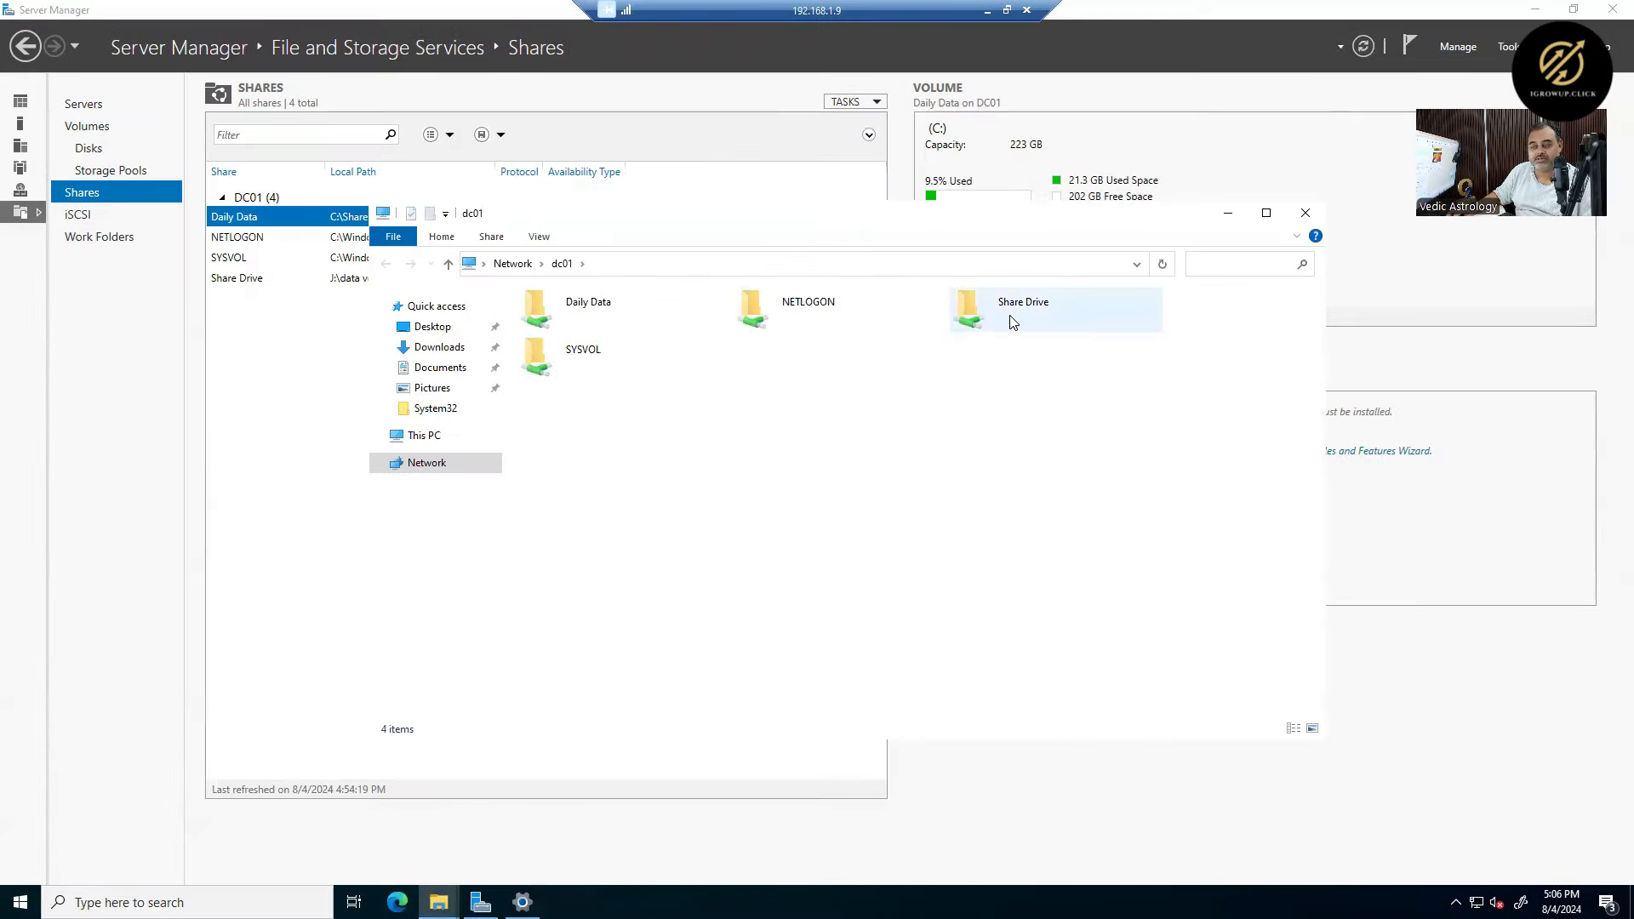
double_click(1013, 322)
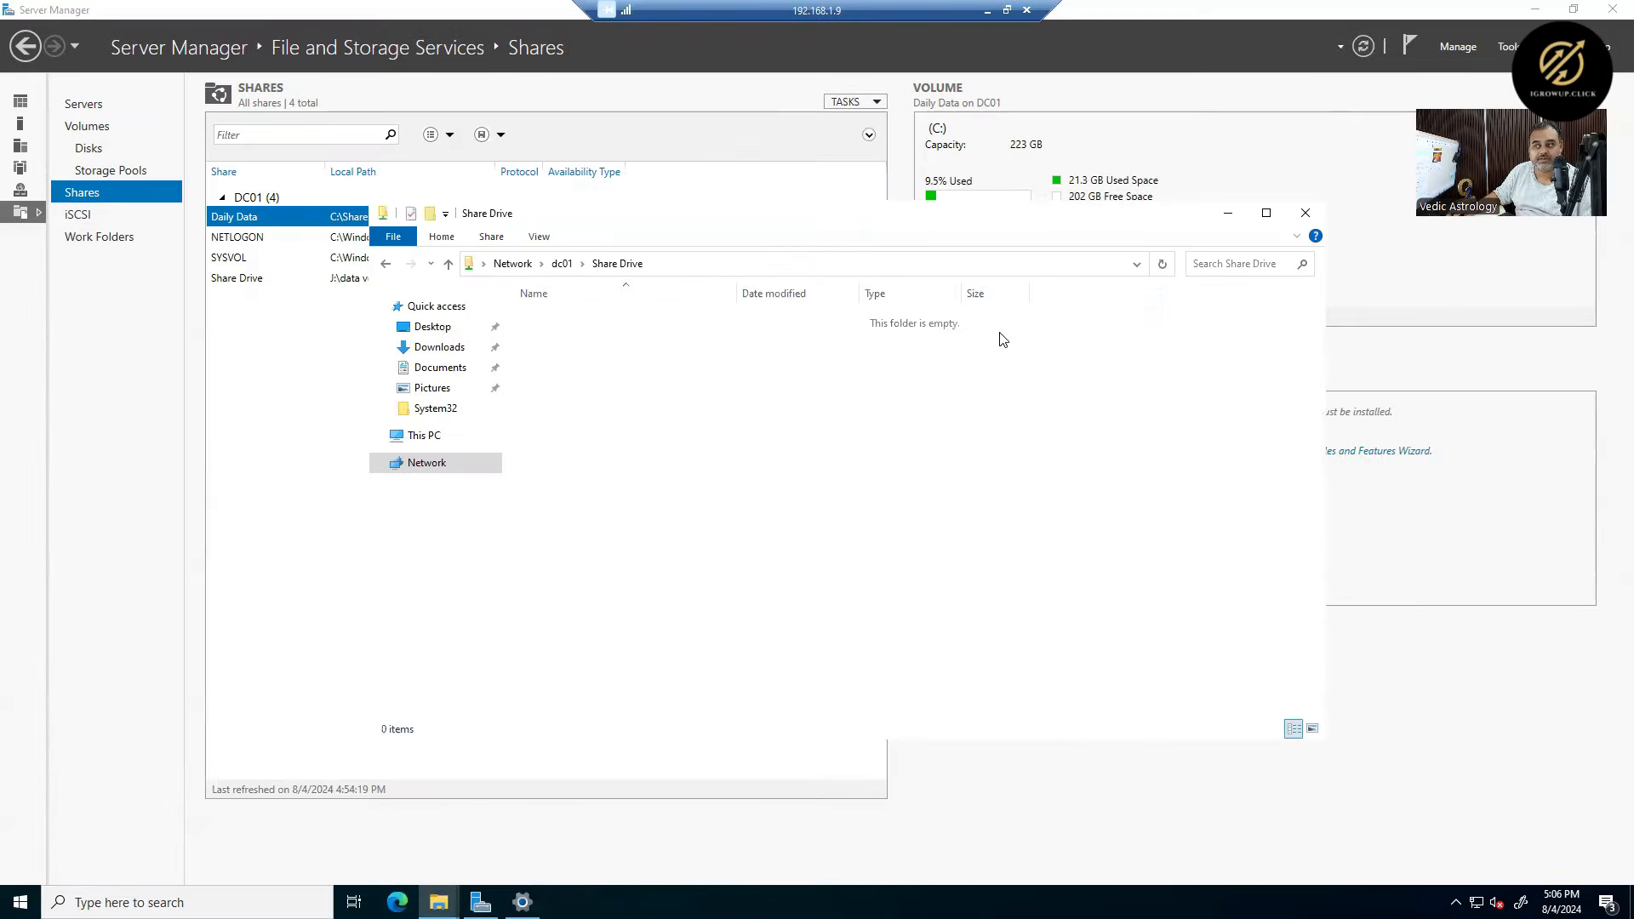
left_click(562, 263)
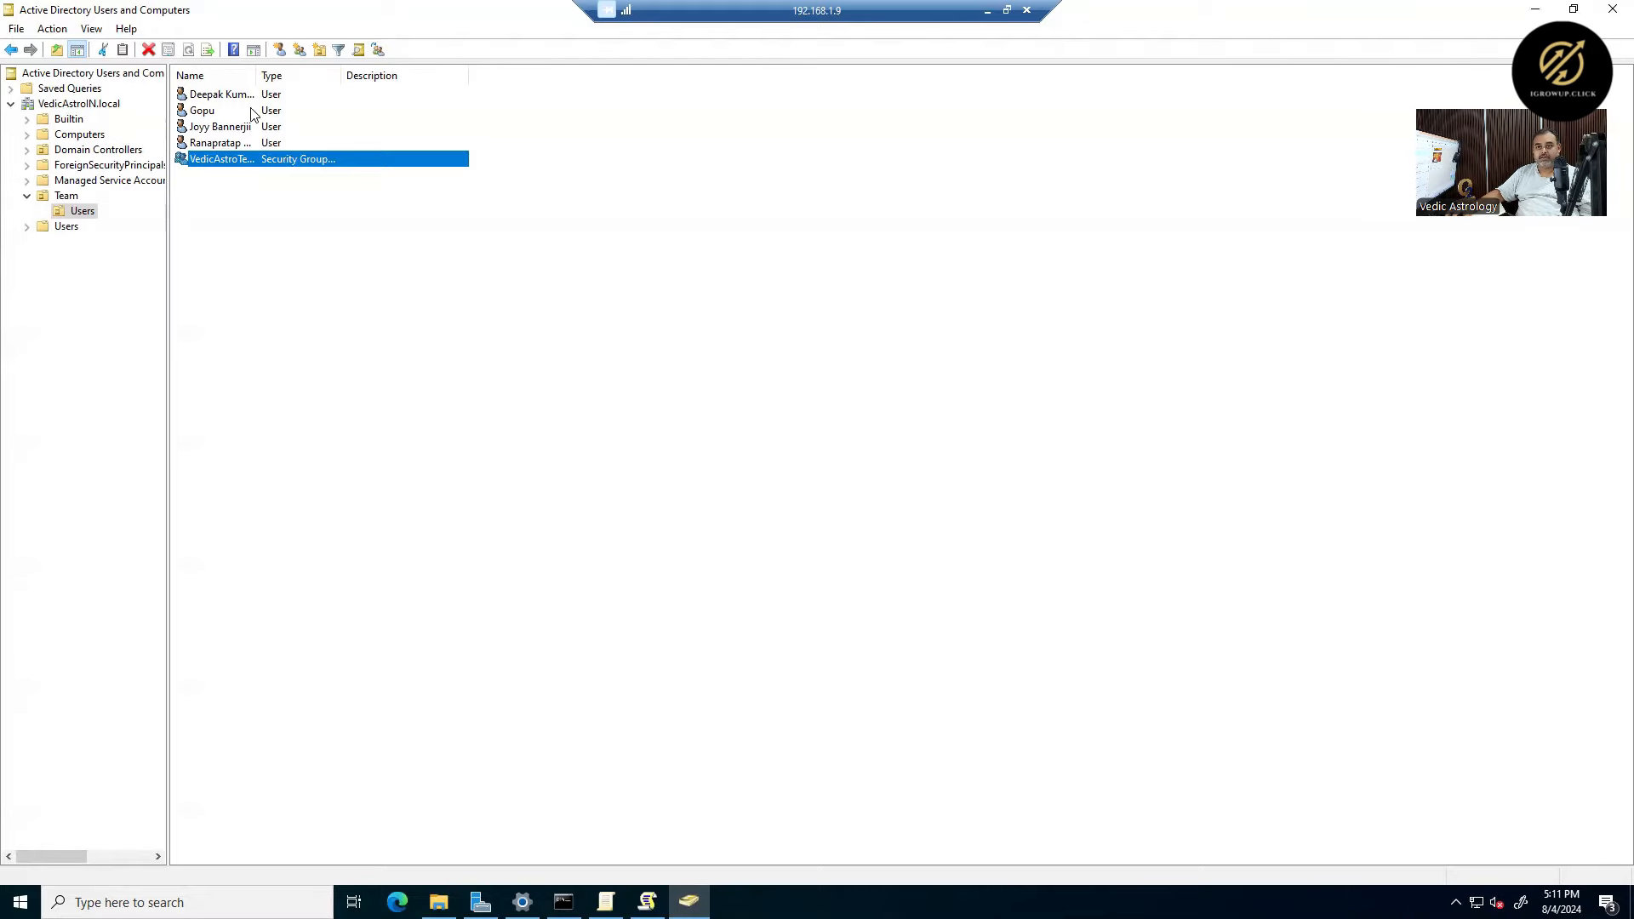
- Configure the home folder in the first Team user's profile as a network connection on drive J:
double_click(209, 96)
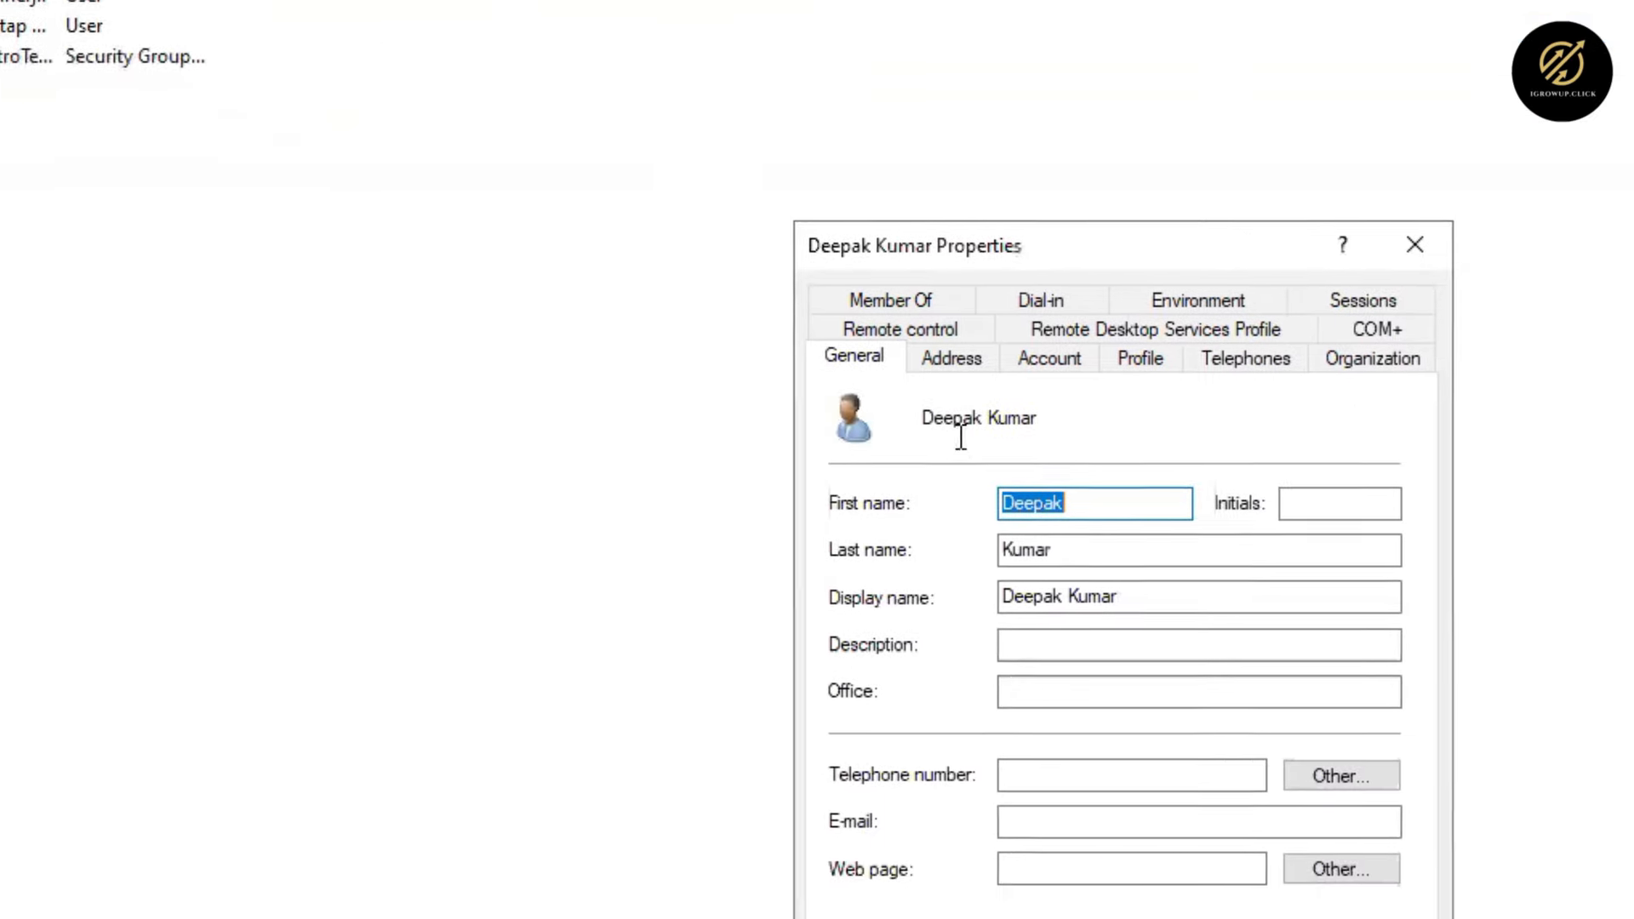
left_click(727, 177)
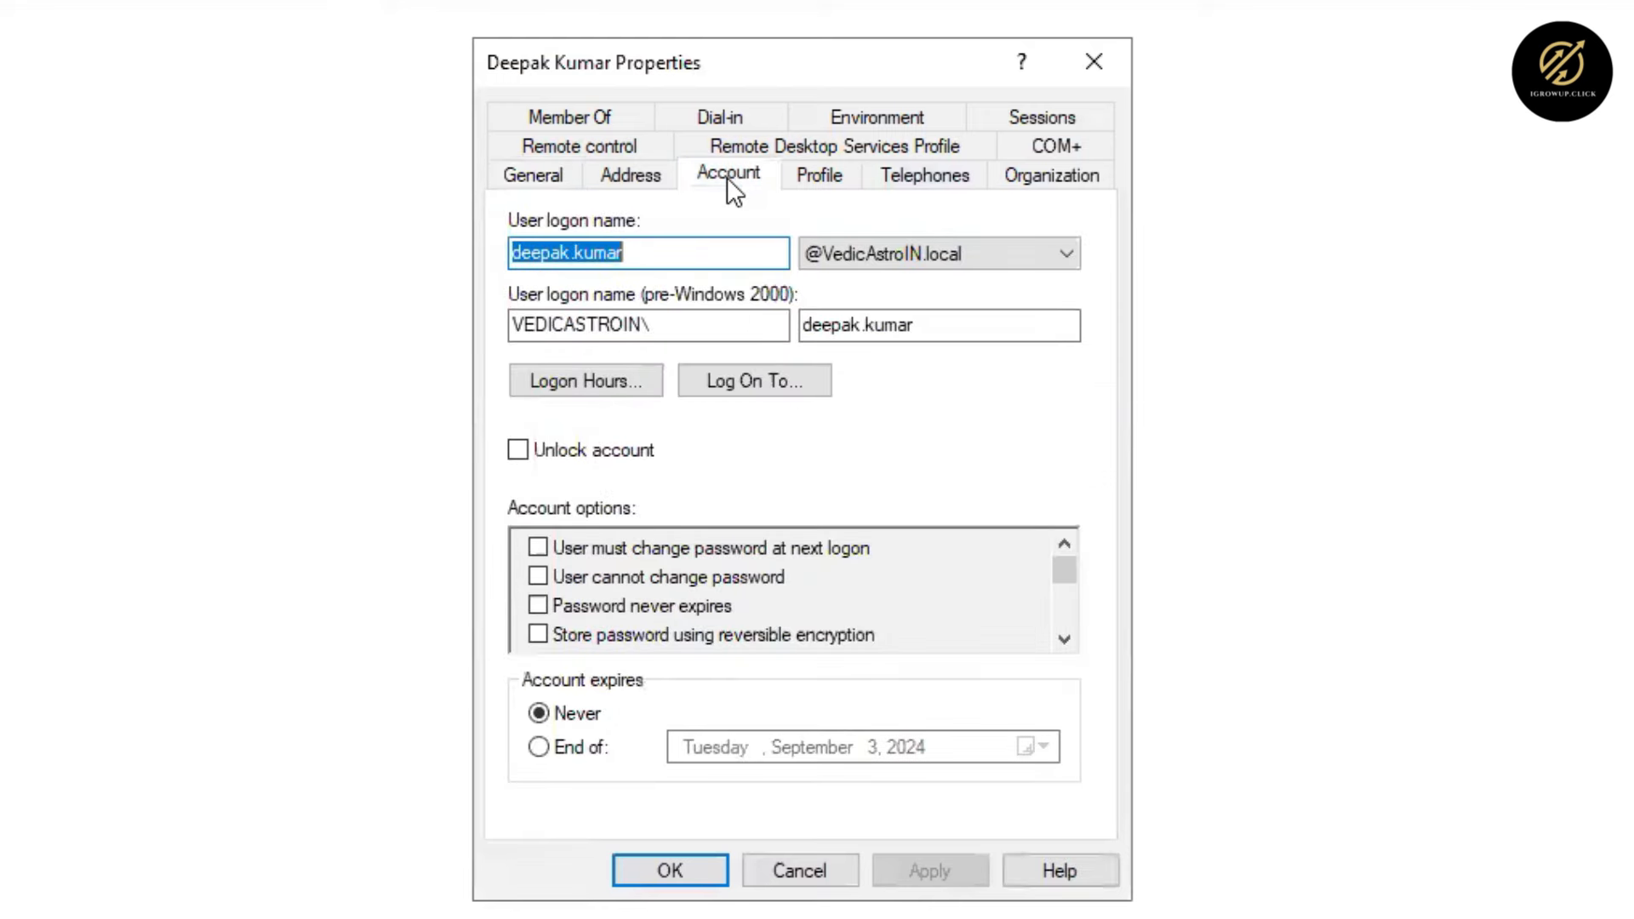
left_click(792, 179)
left_click(566, 457)
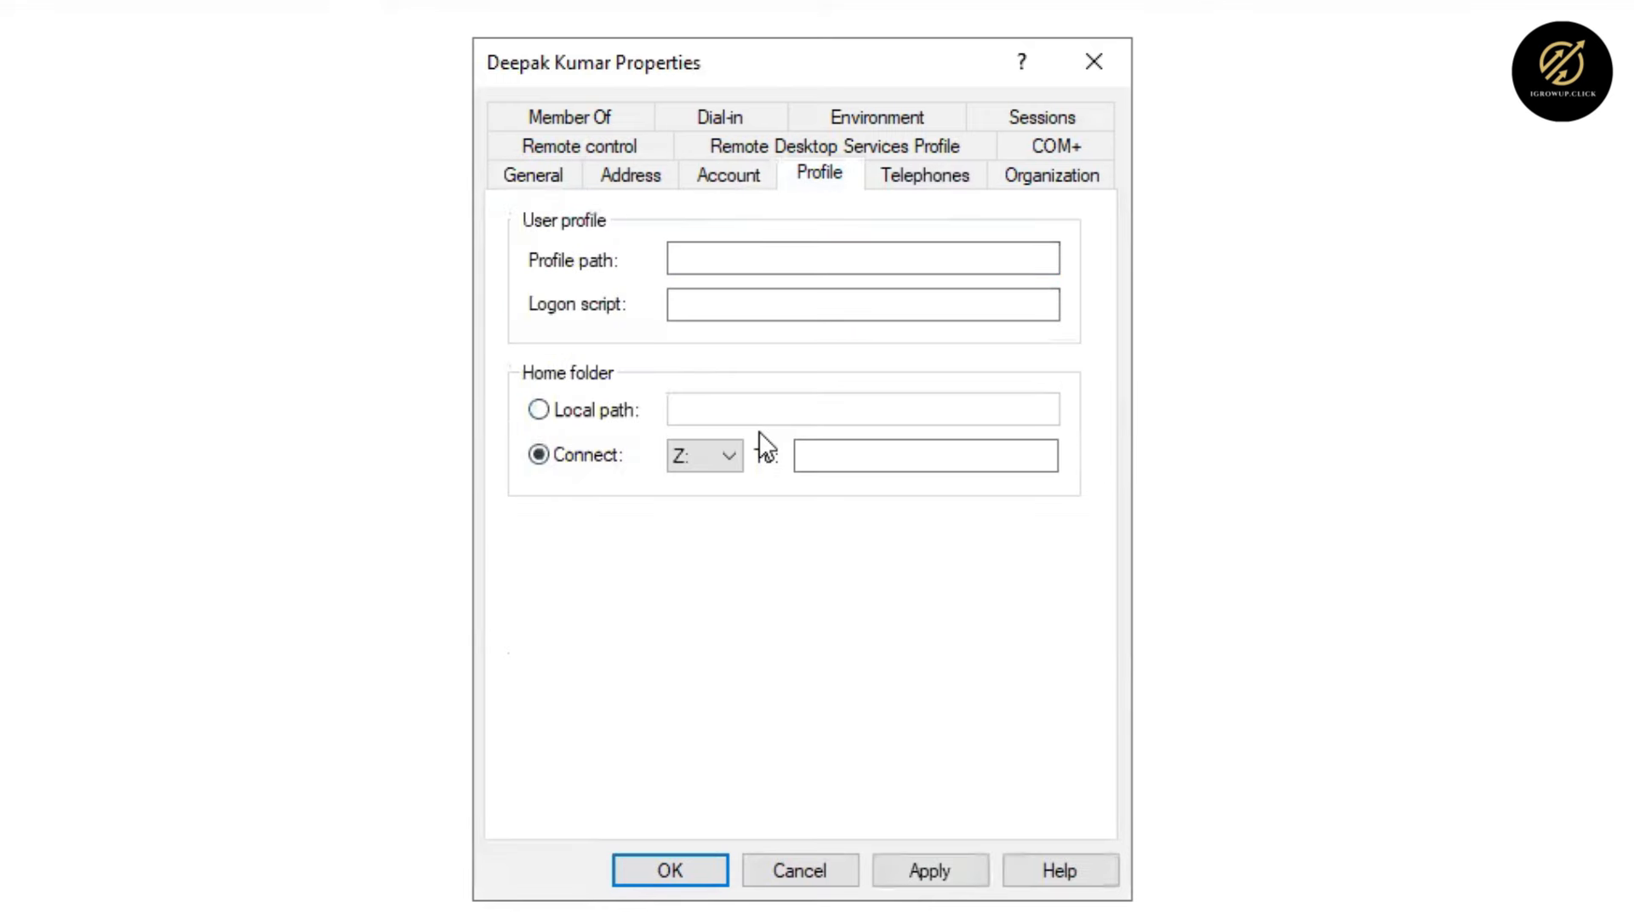
left_click(730, 458)
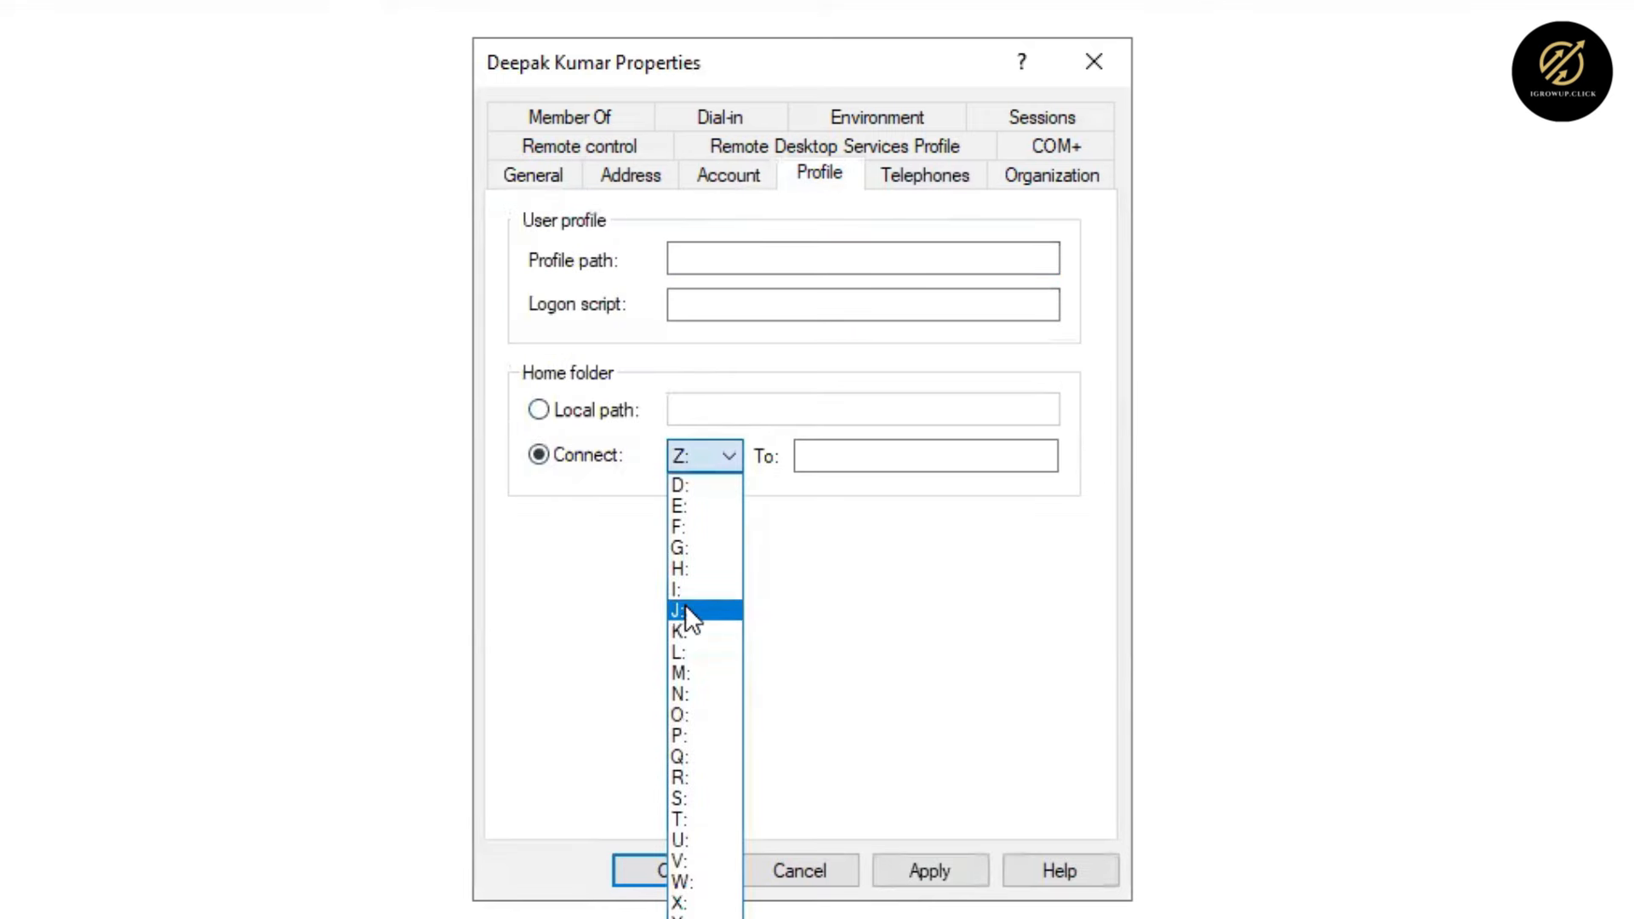
left_click(718, 487)
left_click(814, 462)
left_click(731, 457)
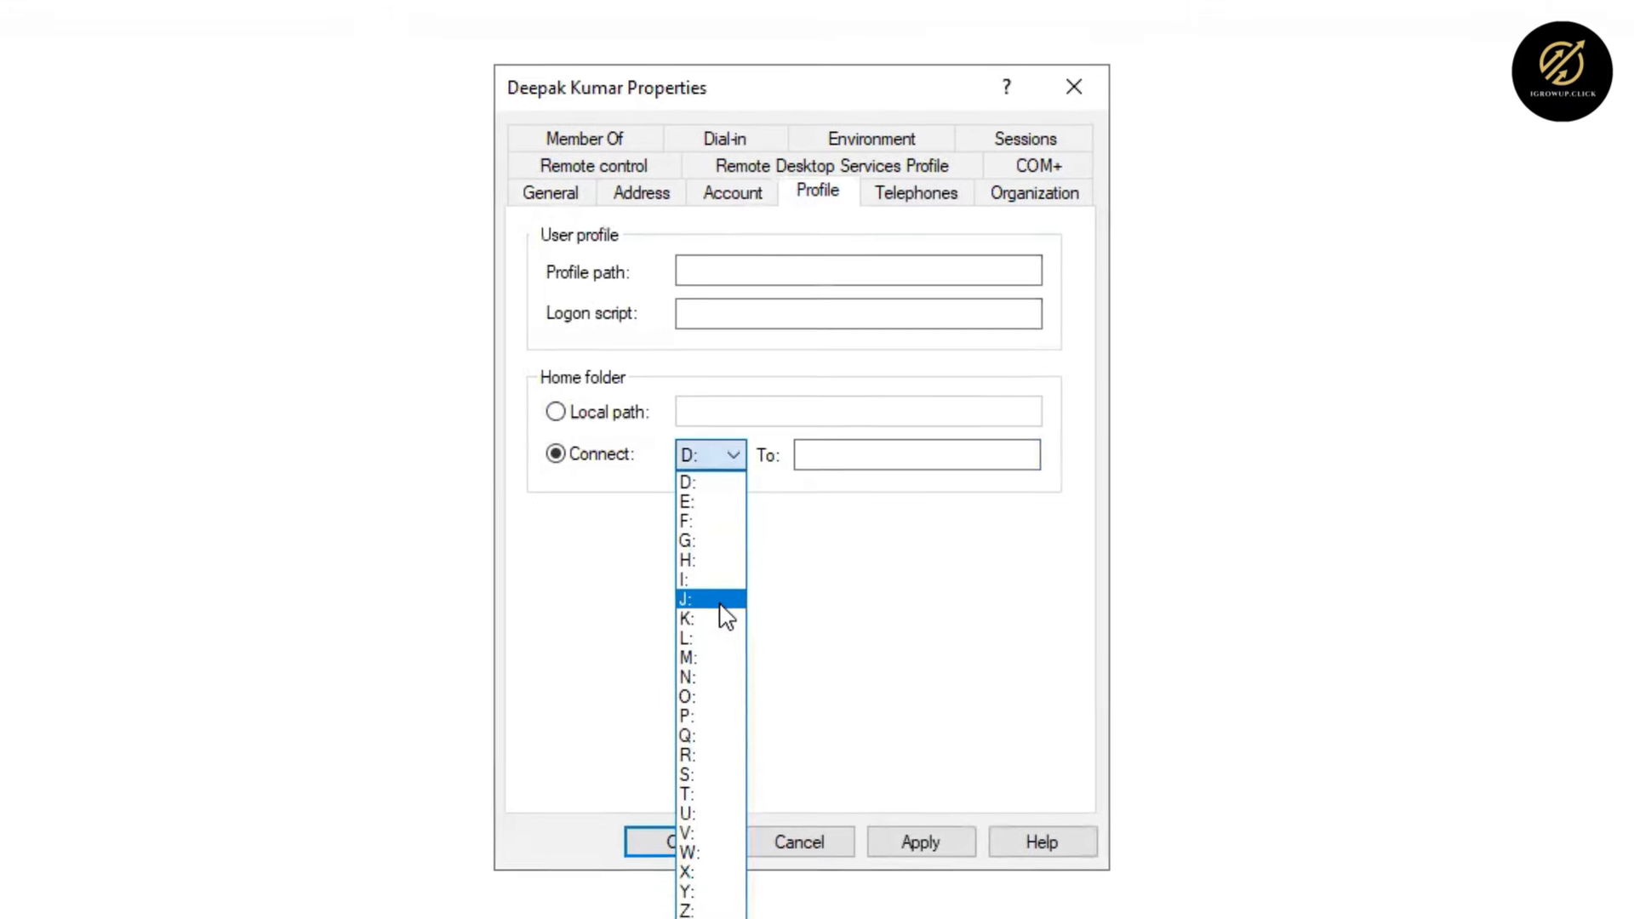
left_click(715, 602)
- Set the first user's home folder path to \\dc01\Share Drive, then apply the change and close the properties
left_click(848, 456)
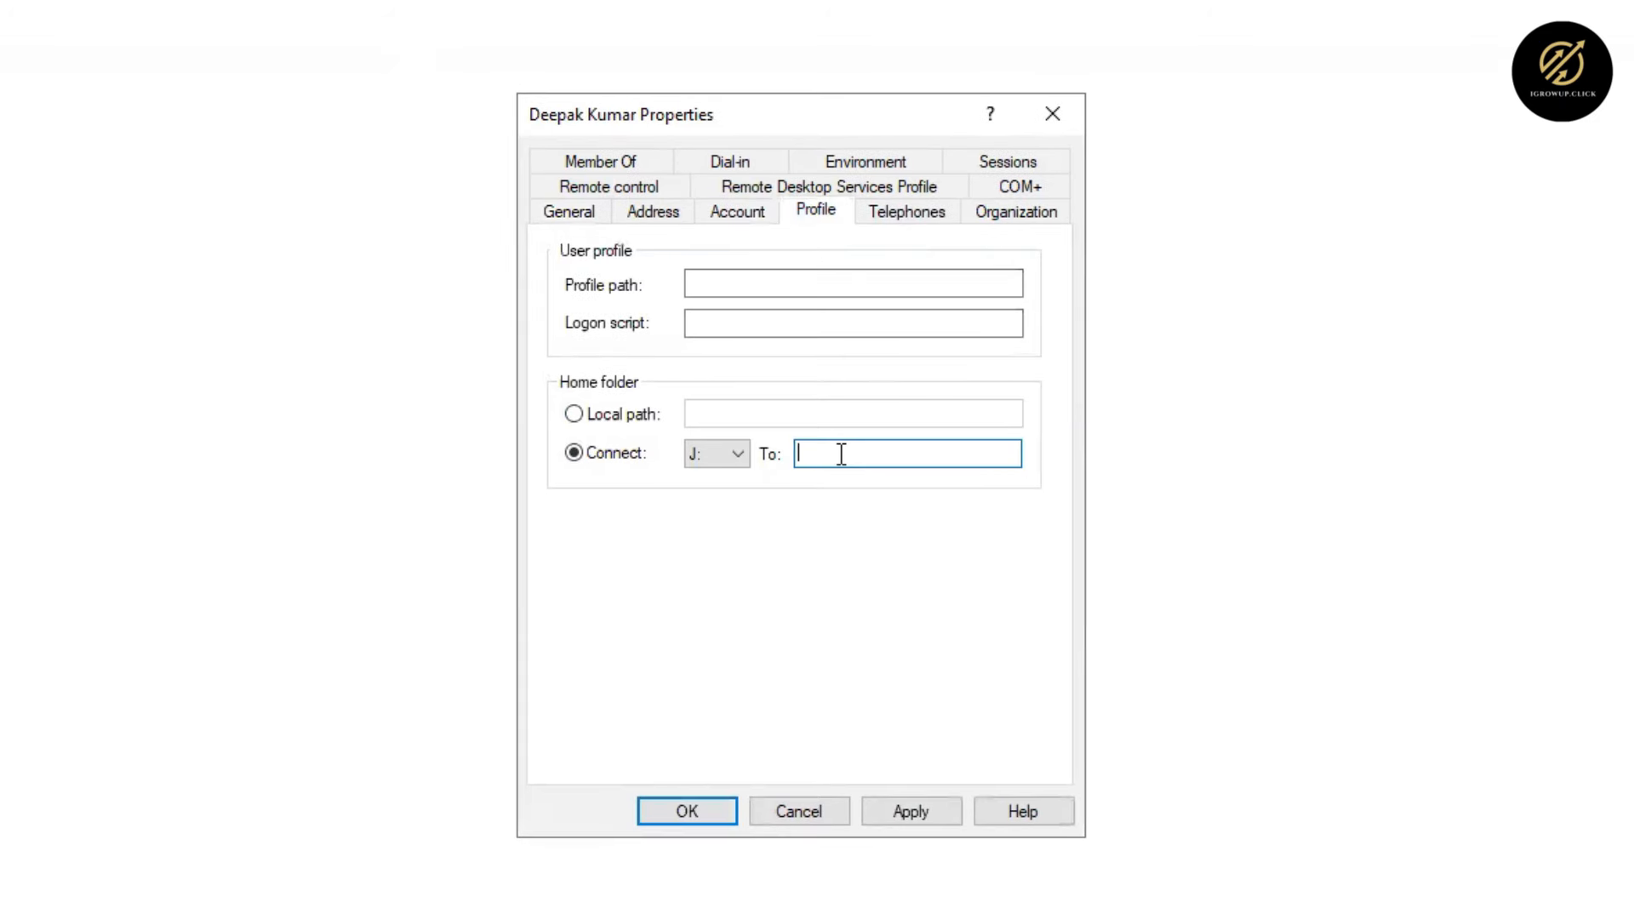
type("\\\\dc01\\Share Drive")
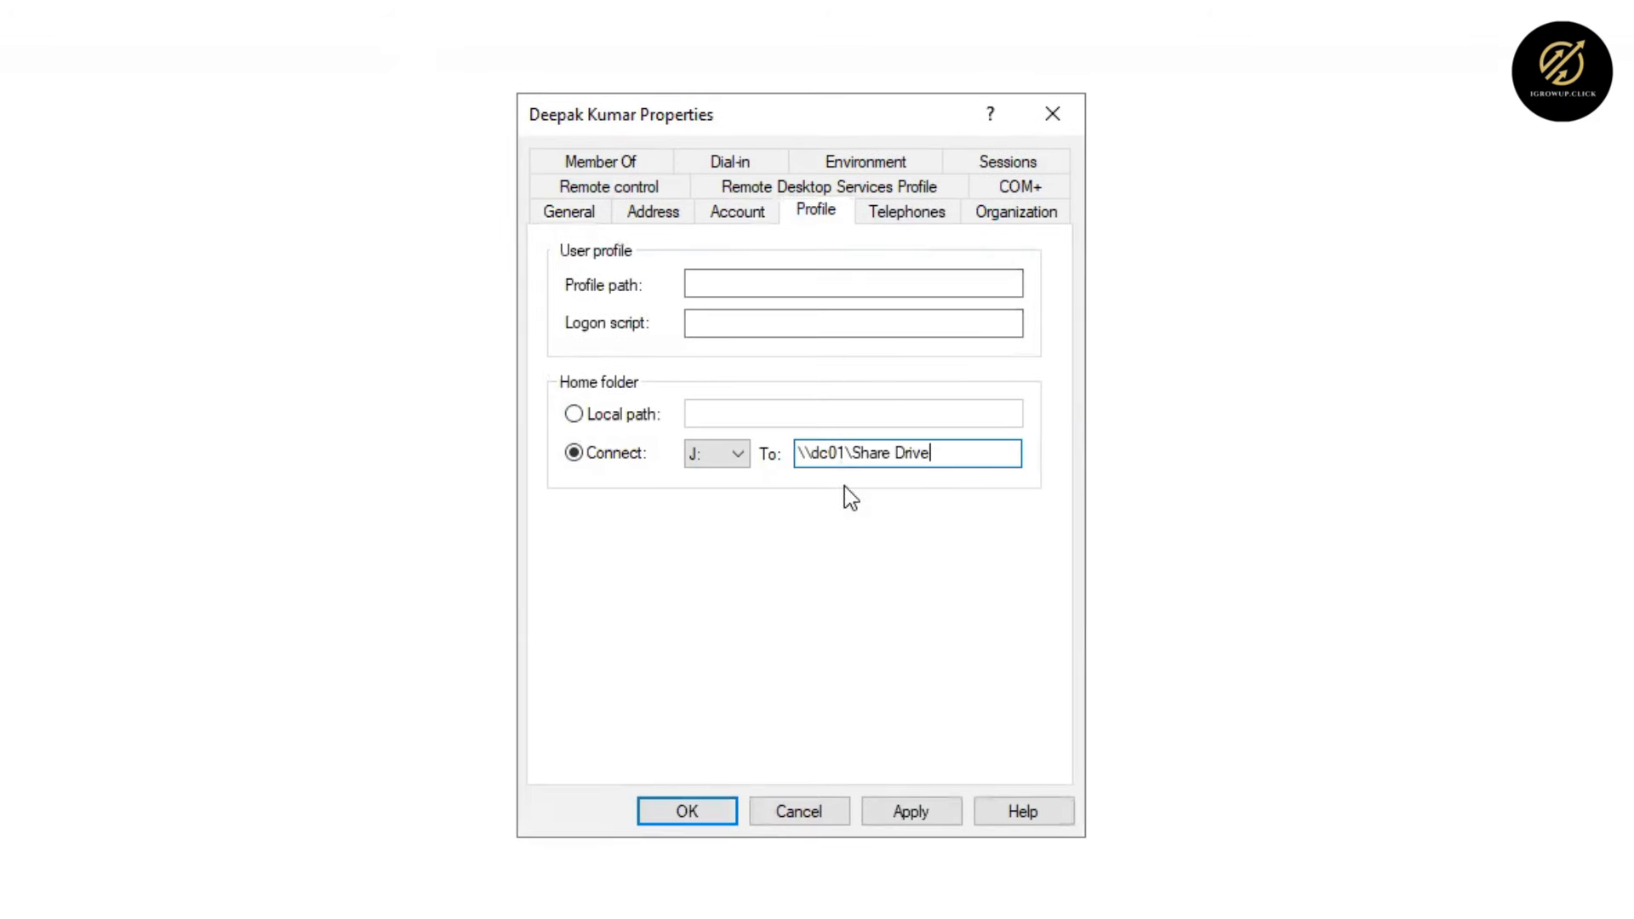
left_click(902, 808)
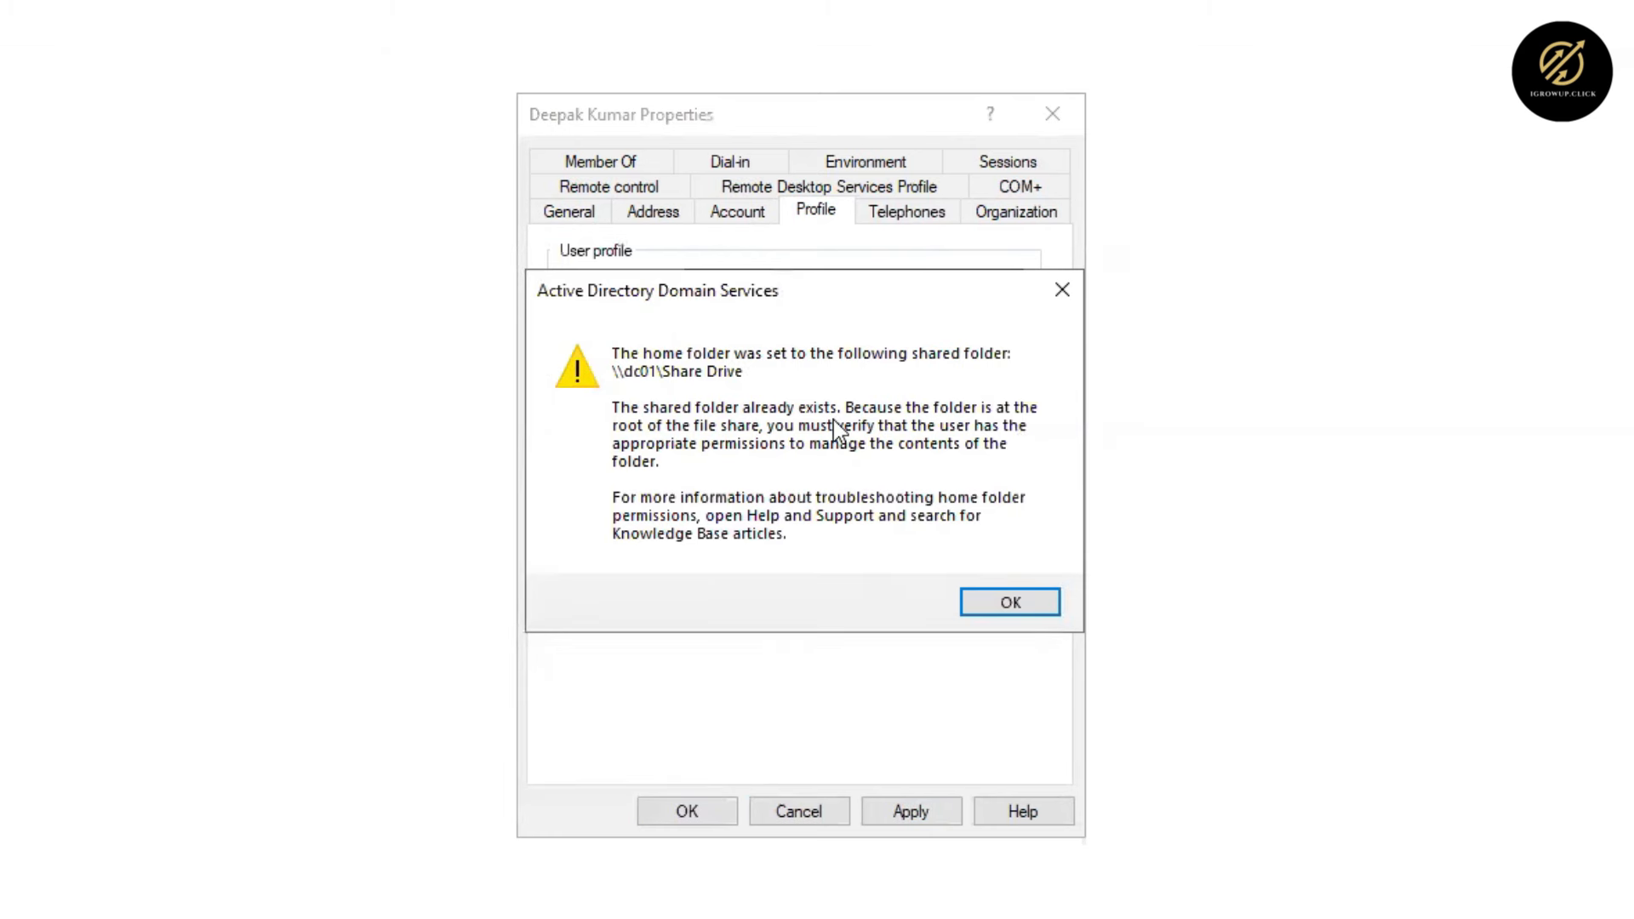
left_click(1009, 606)
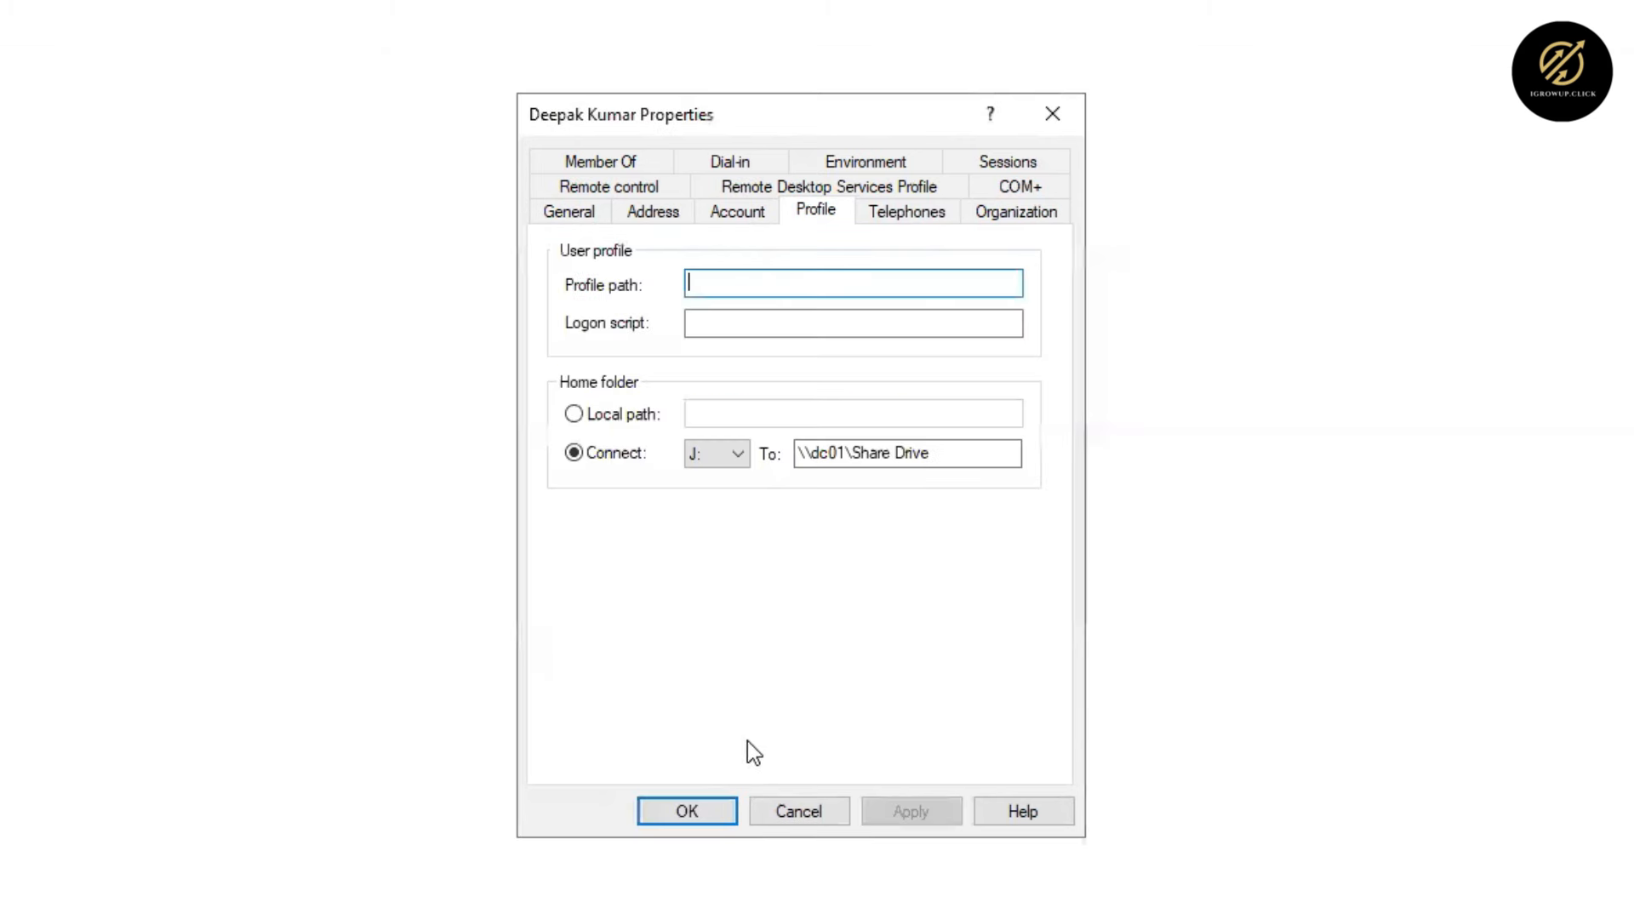
left_click(688, 812)
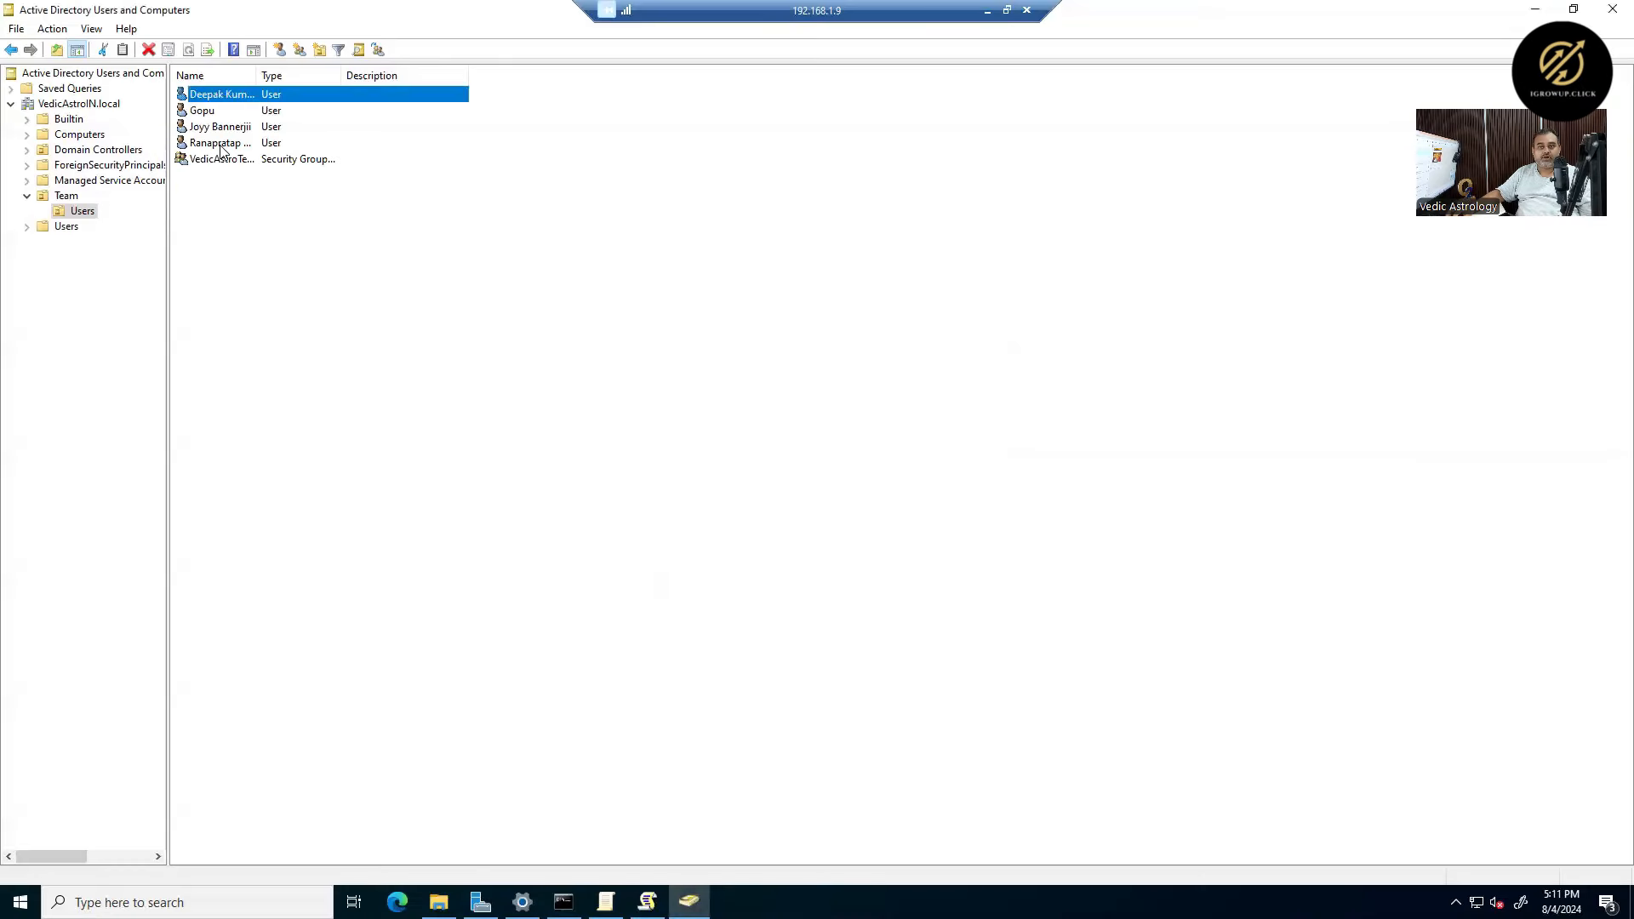
right_click(207, 114)
left_click(286, 340)
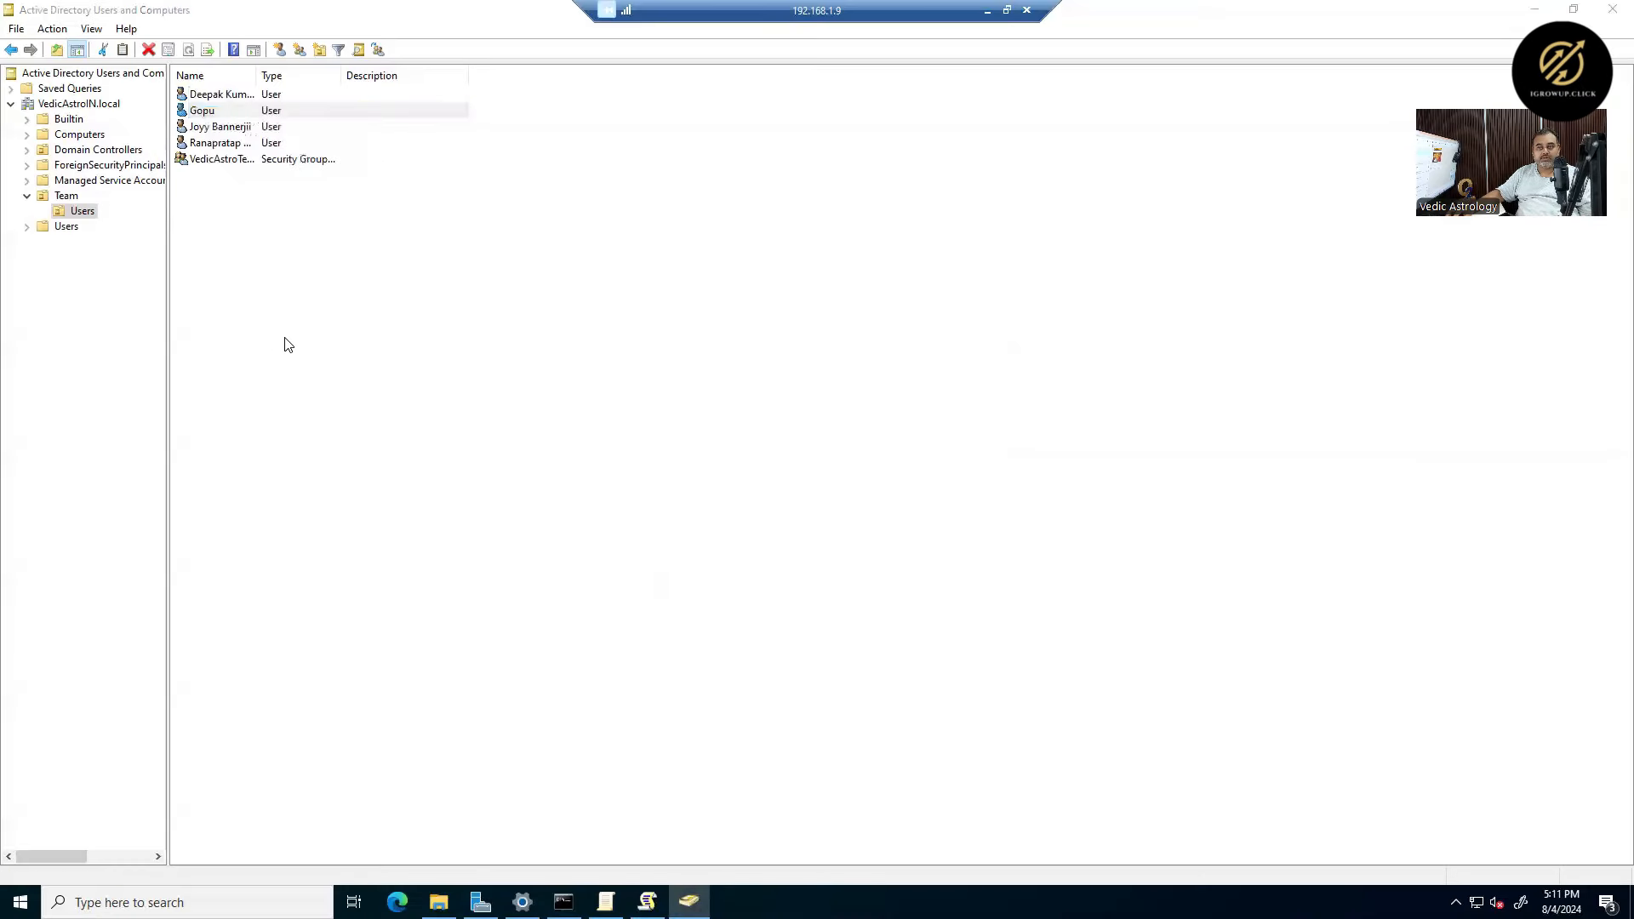
left_click(831, 320)
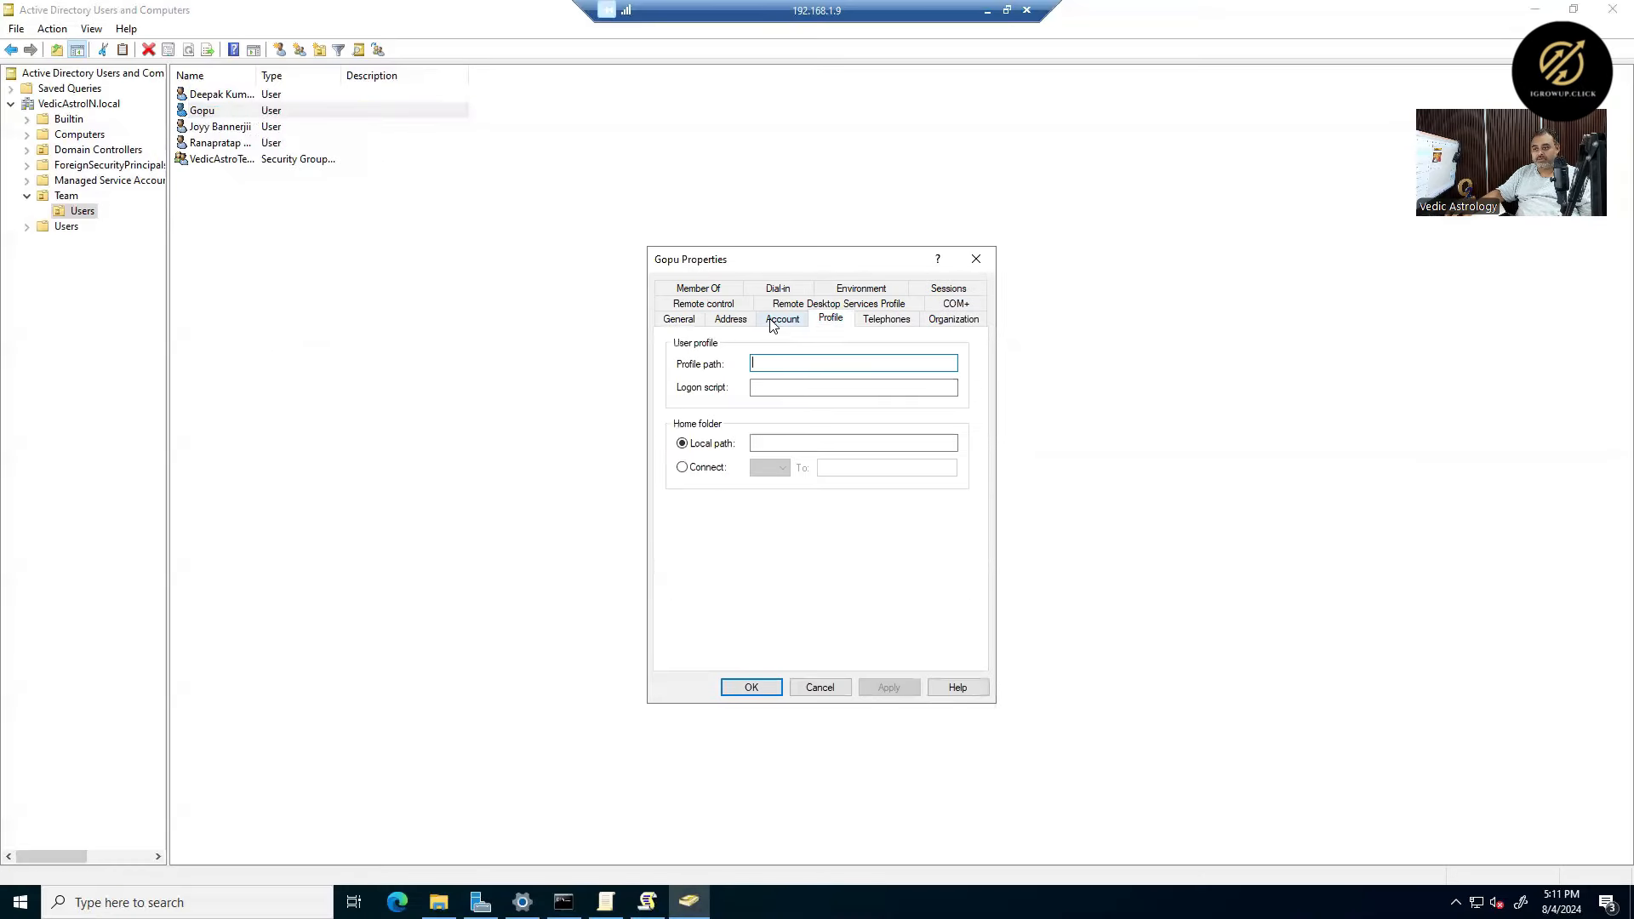
left_click(706, 468)
left_click(782, 468)
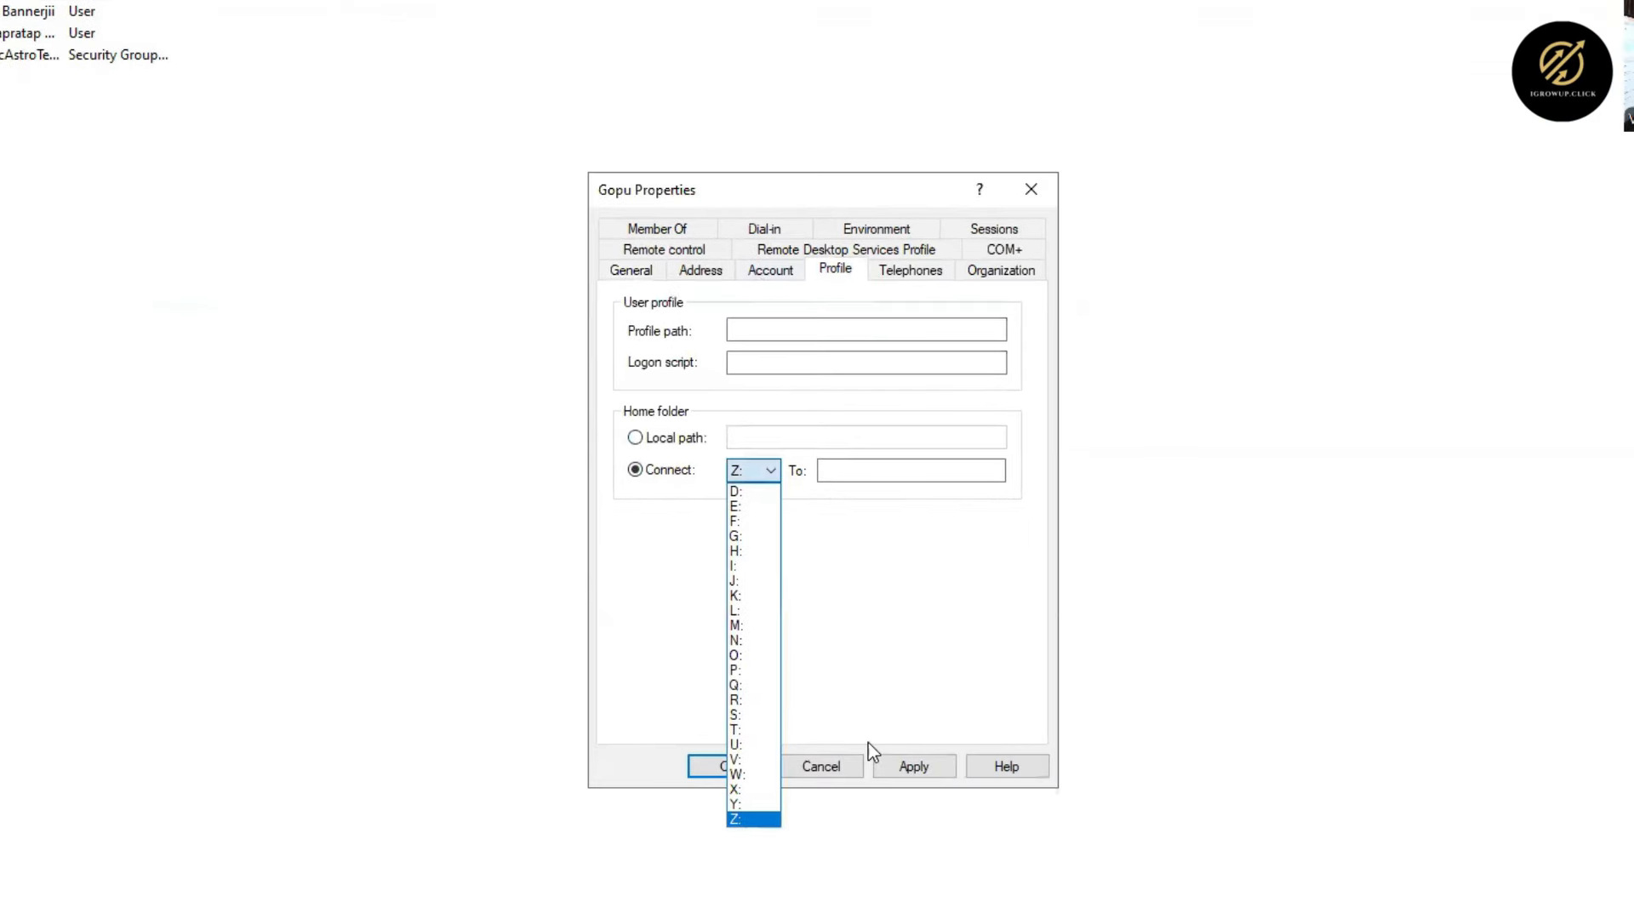
left_click(835, 777)
left_click(833, 774)
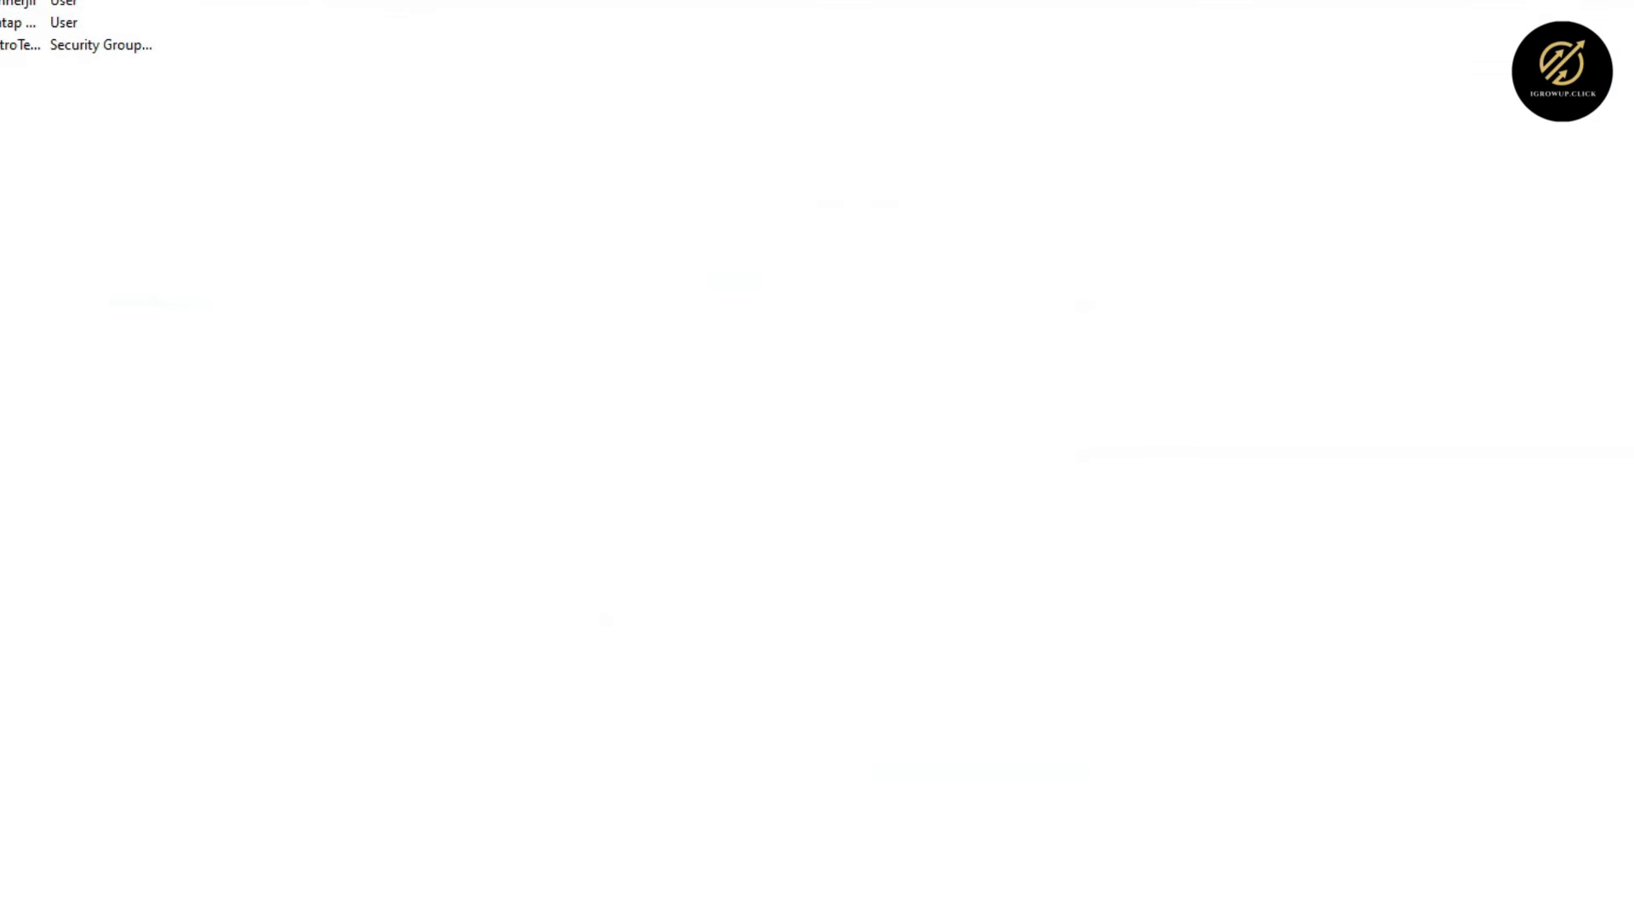
- Change the drive letter of the first user's home folder connection to S:, then apply it and close the properties
left_click(213, 95)
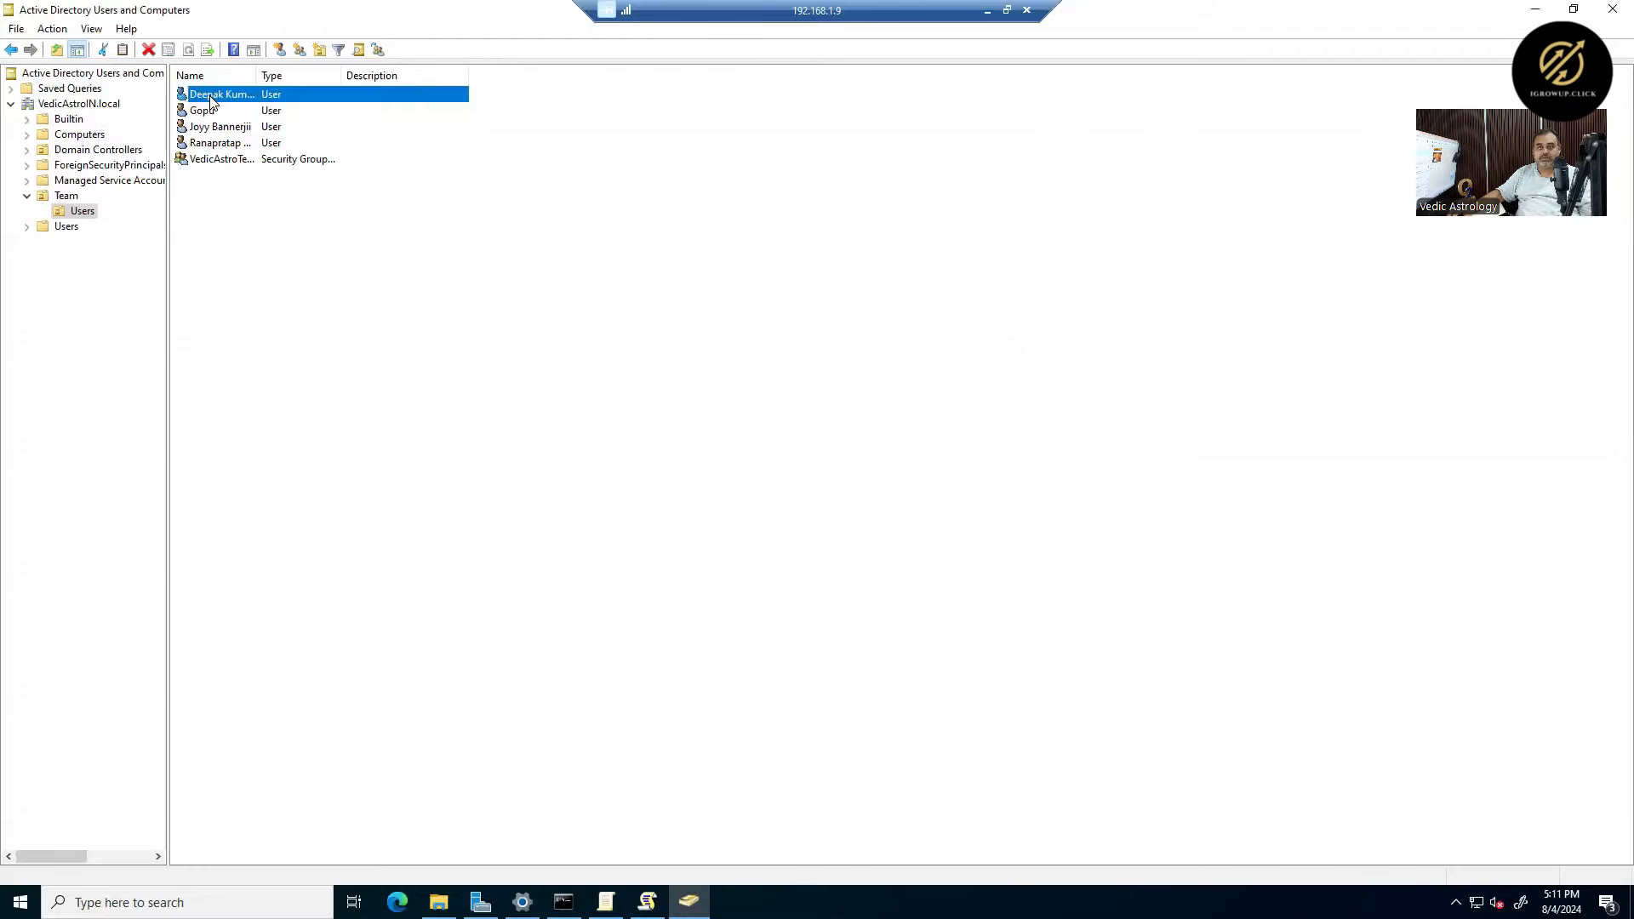
right_click(209, 95)
left_click(281, 332)
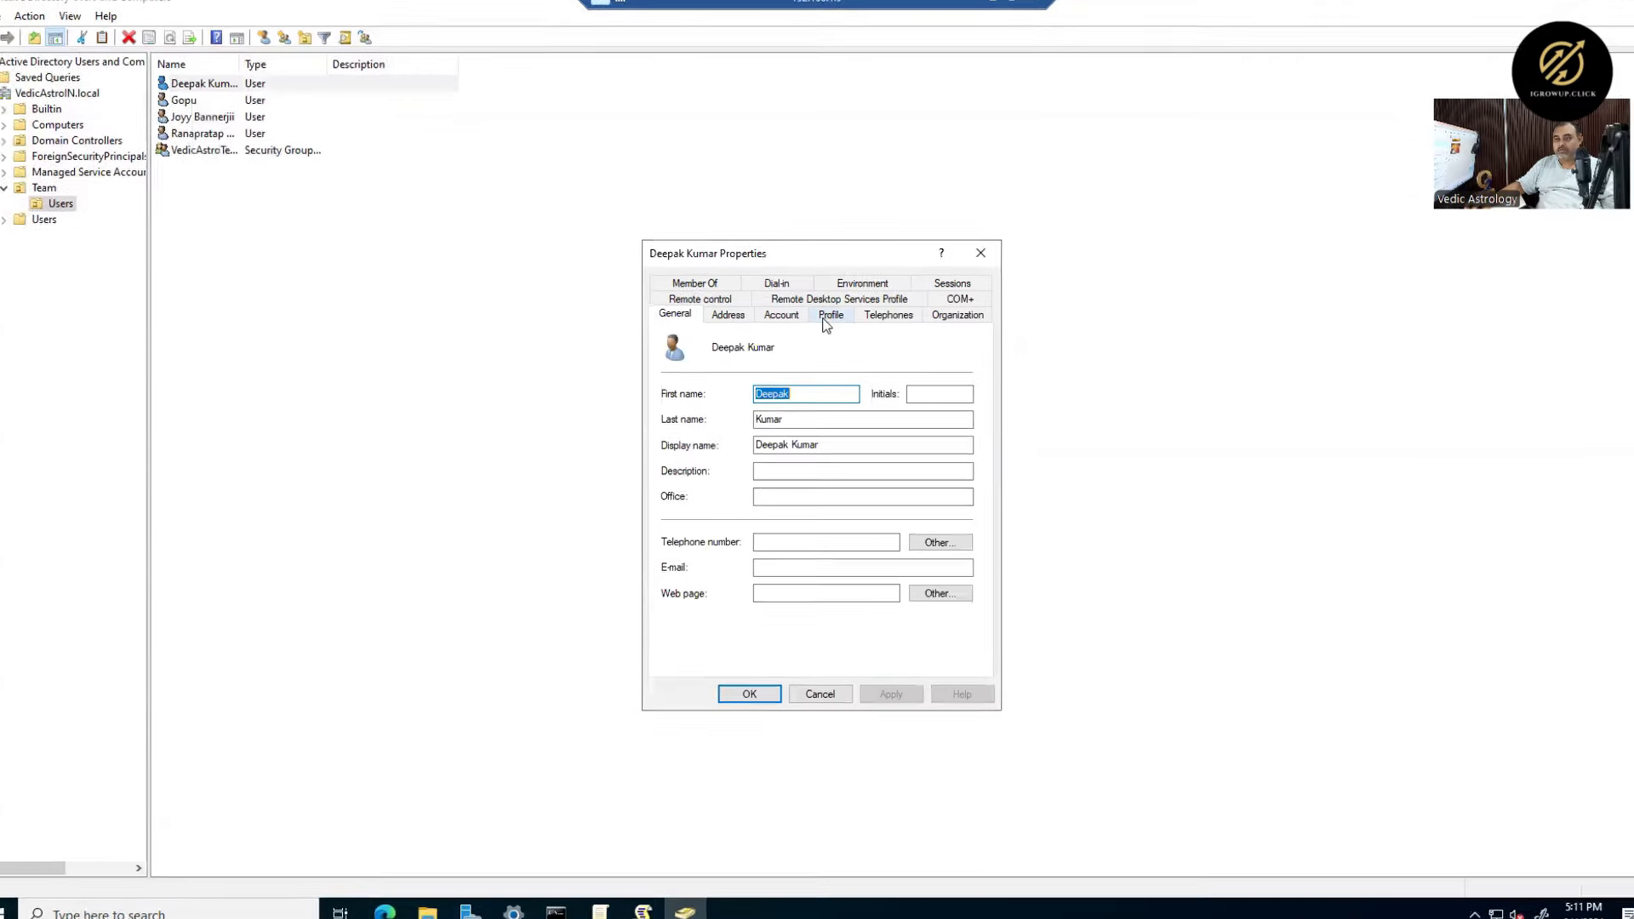
left_click(830, 315)
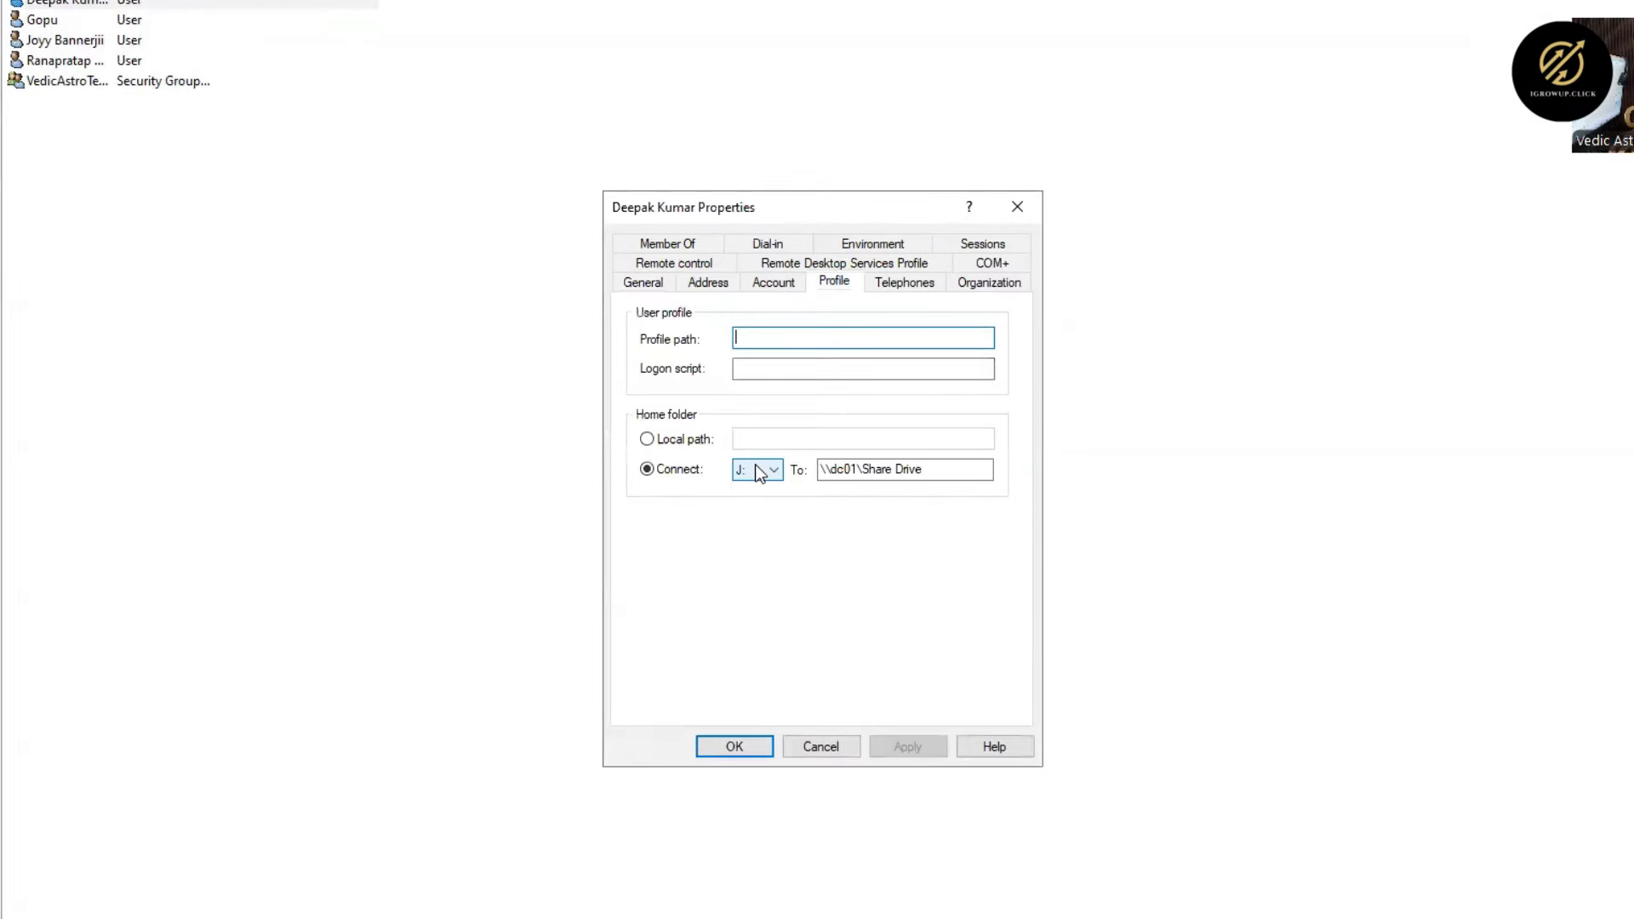
left_click(778, 467)
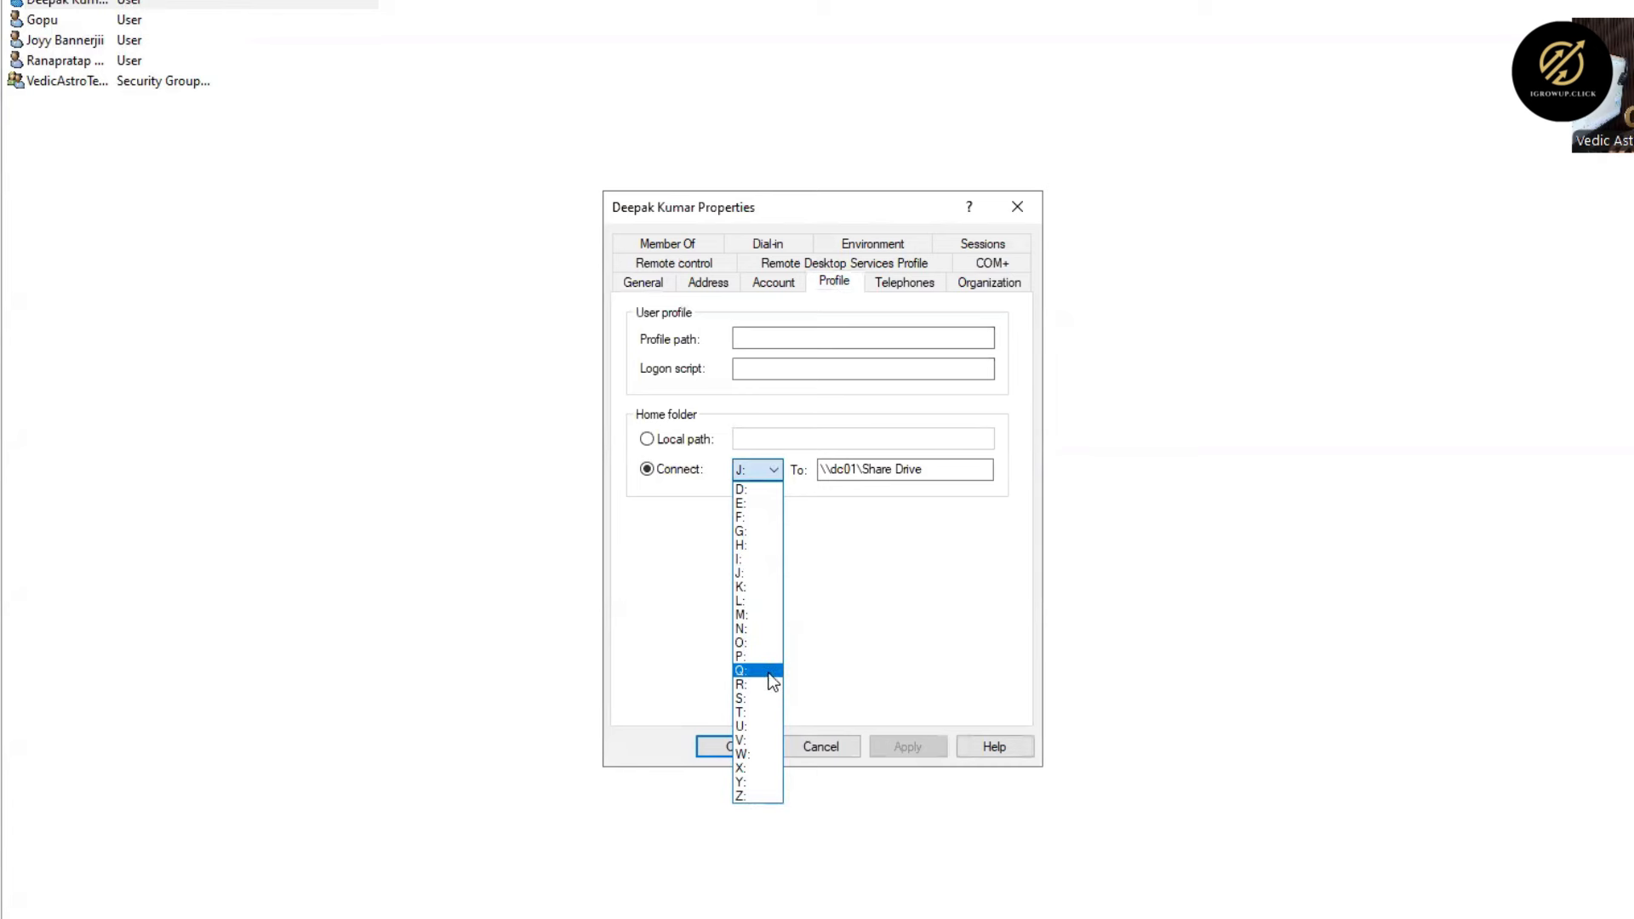
left_click(767, 699)
left_click(896, 747)
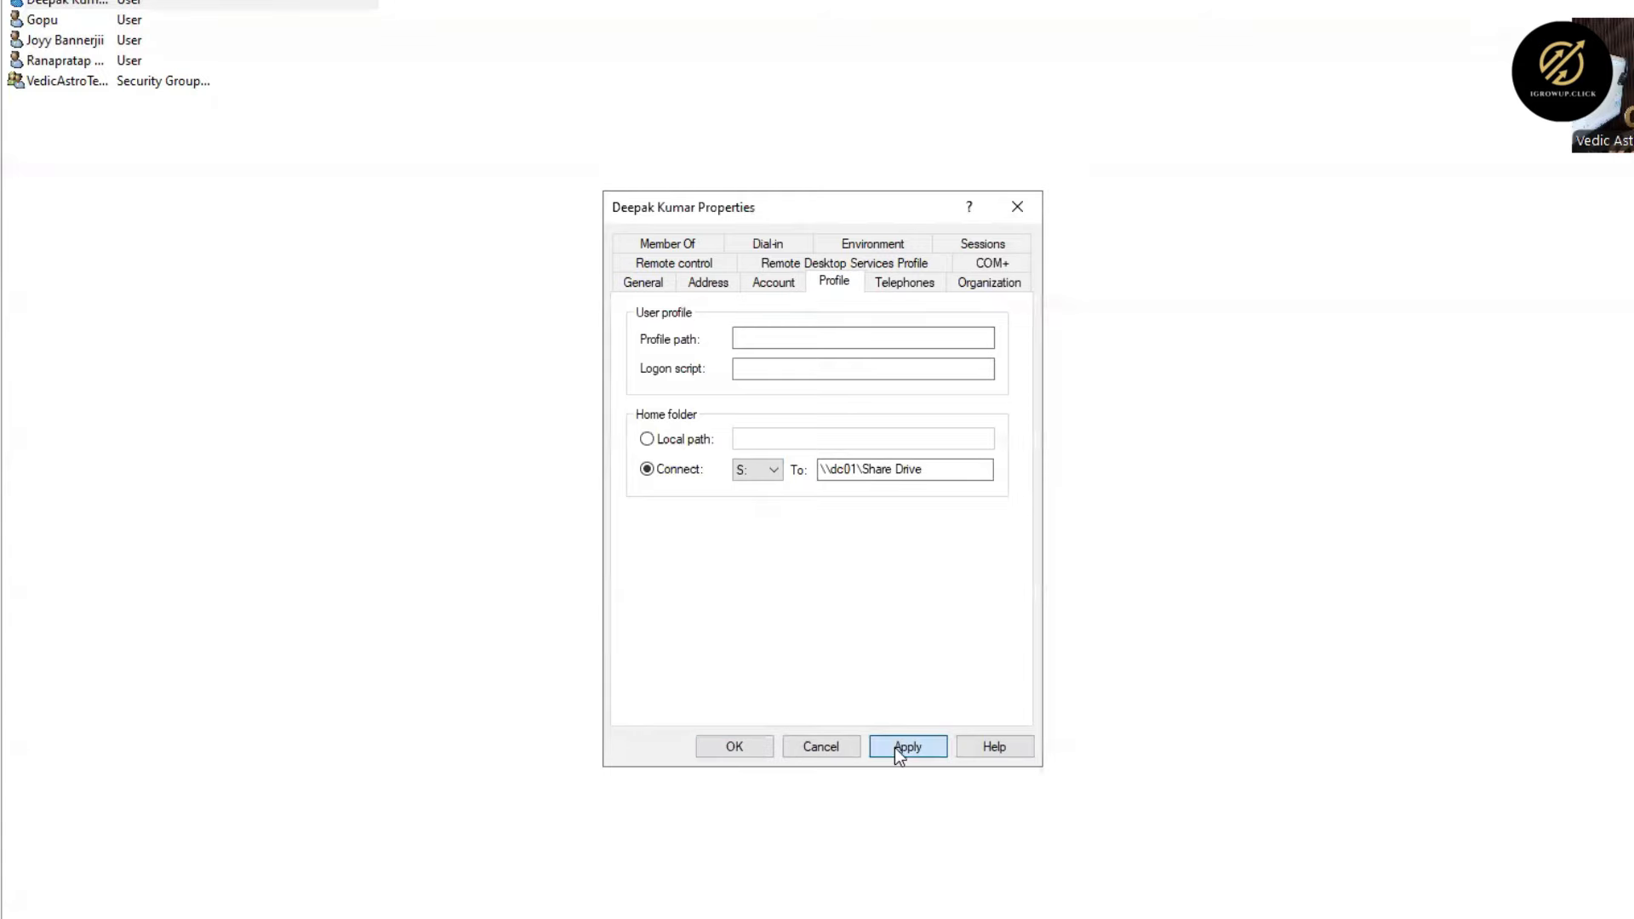
left_click(979, 586)
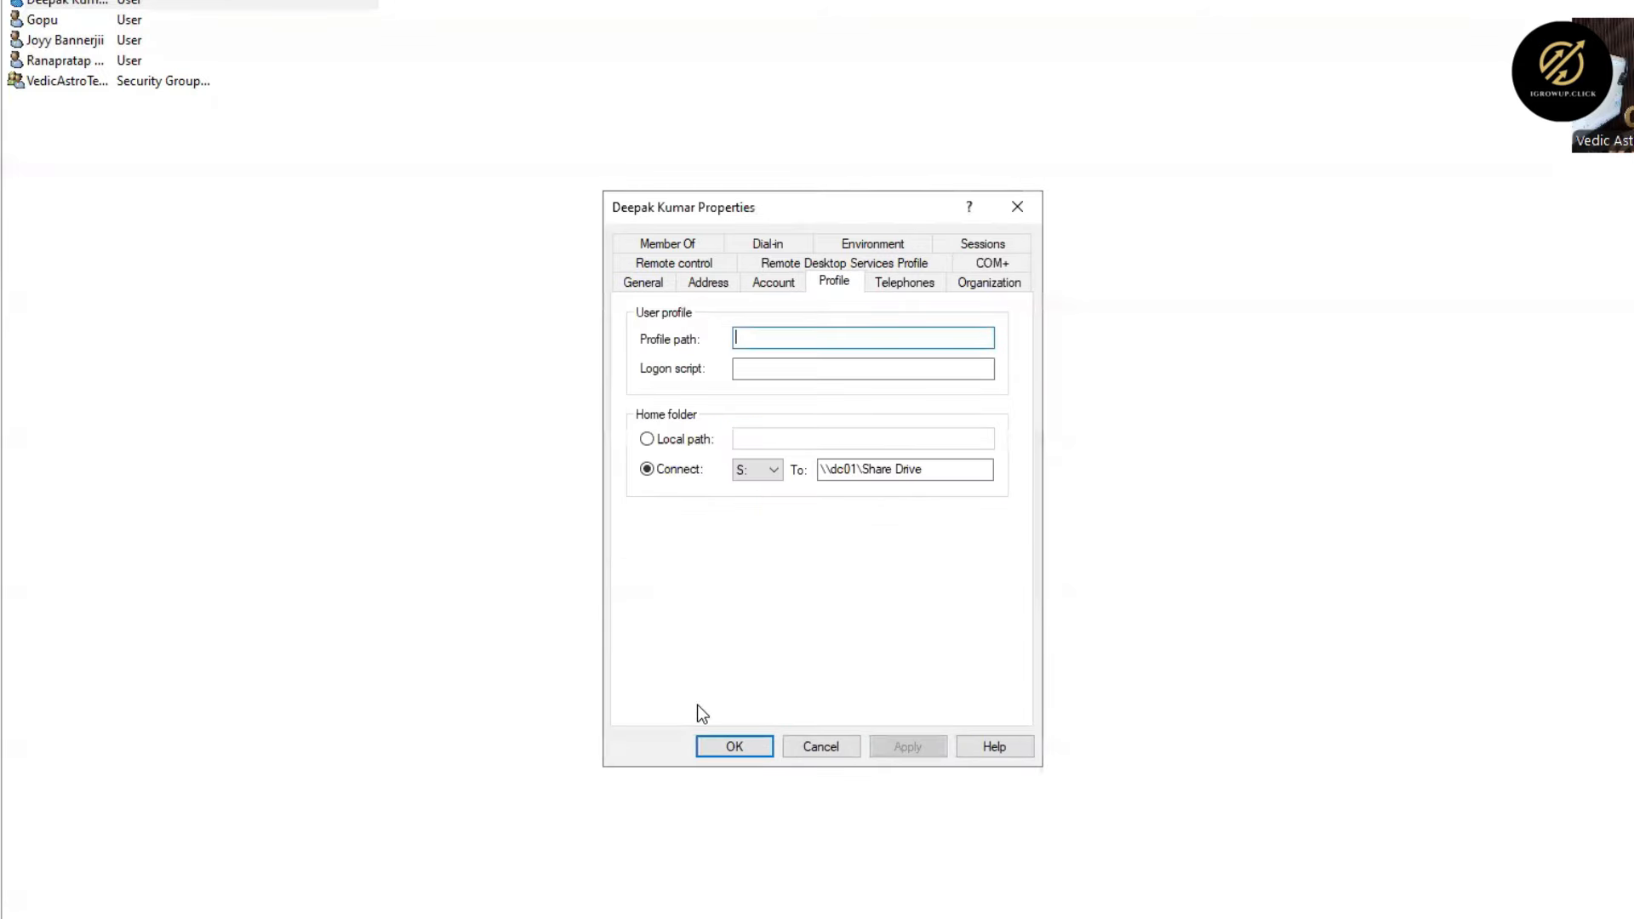
left_click(720, 752)
- Configure the home folder in the second Team user's profile as a network connection on drive S:
right_click(43, 21)
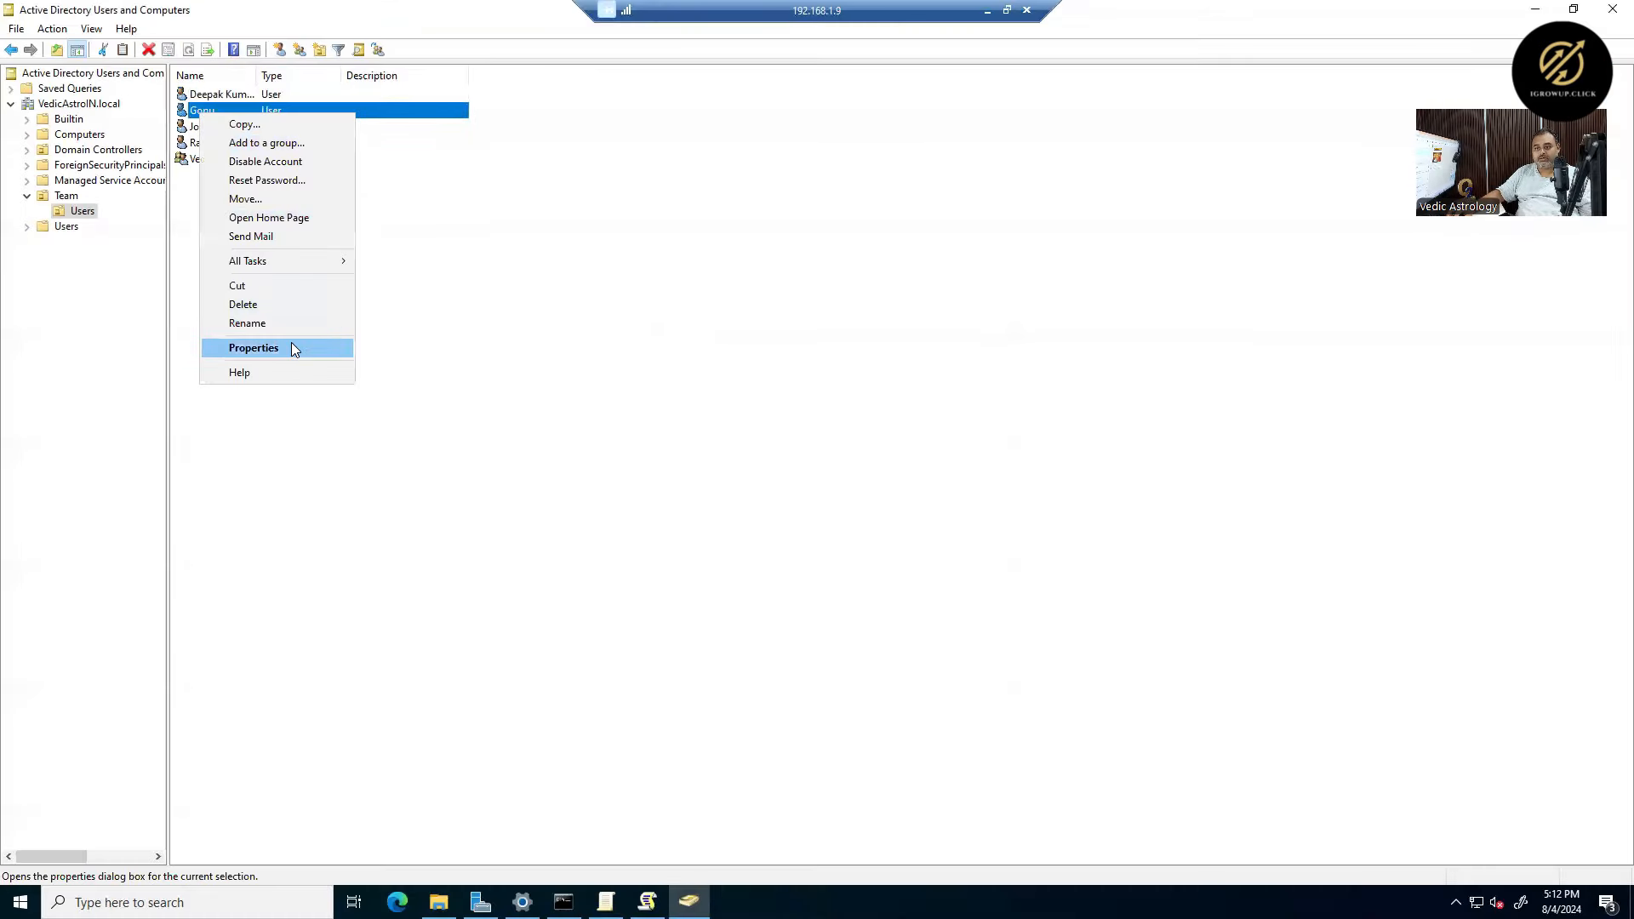
left_click(291, 347)
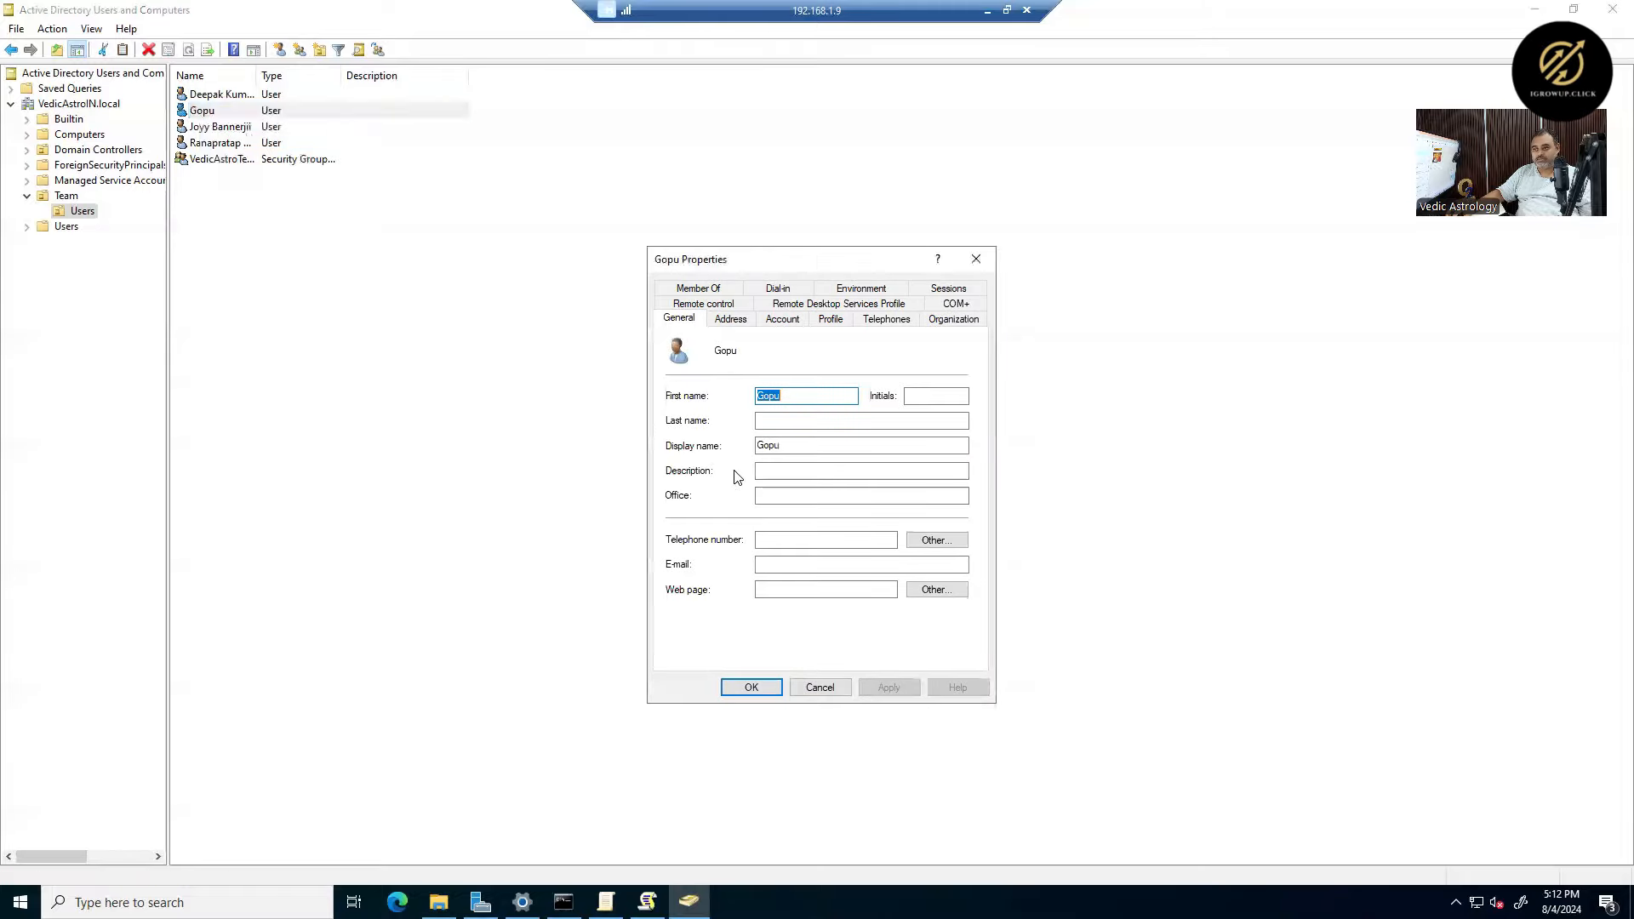
left_click(796, 322)
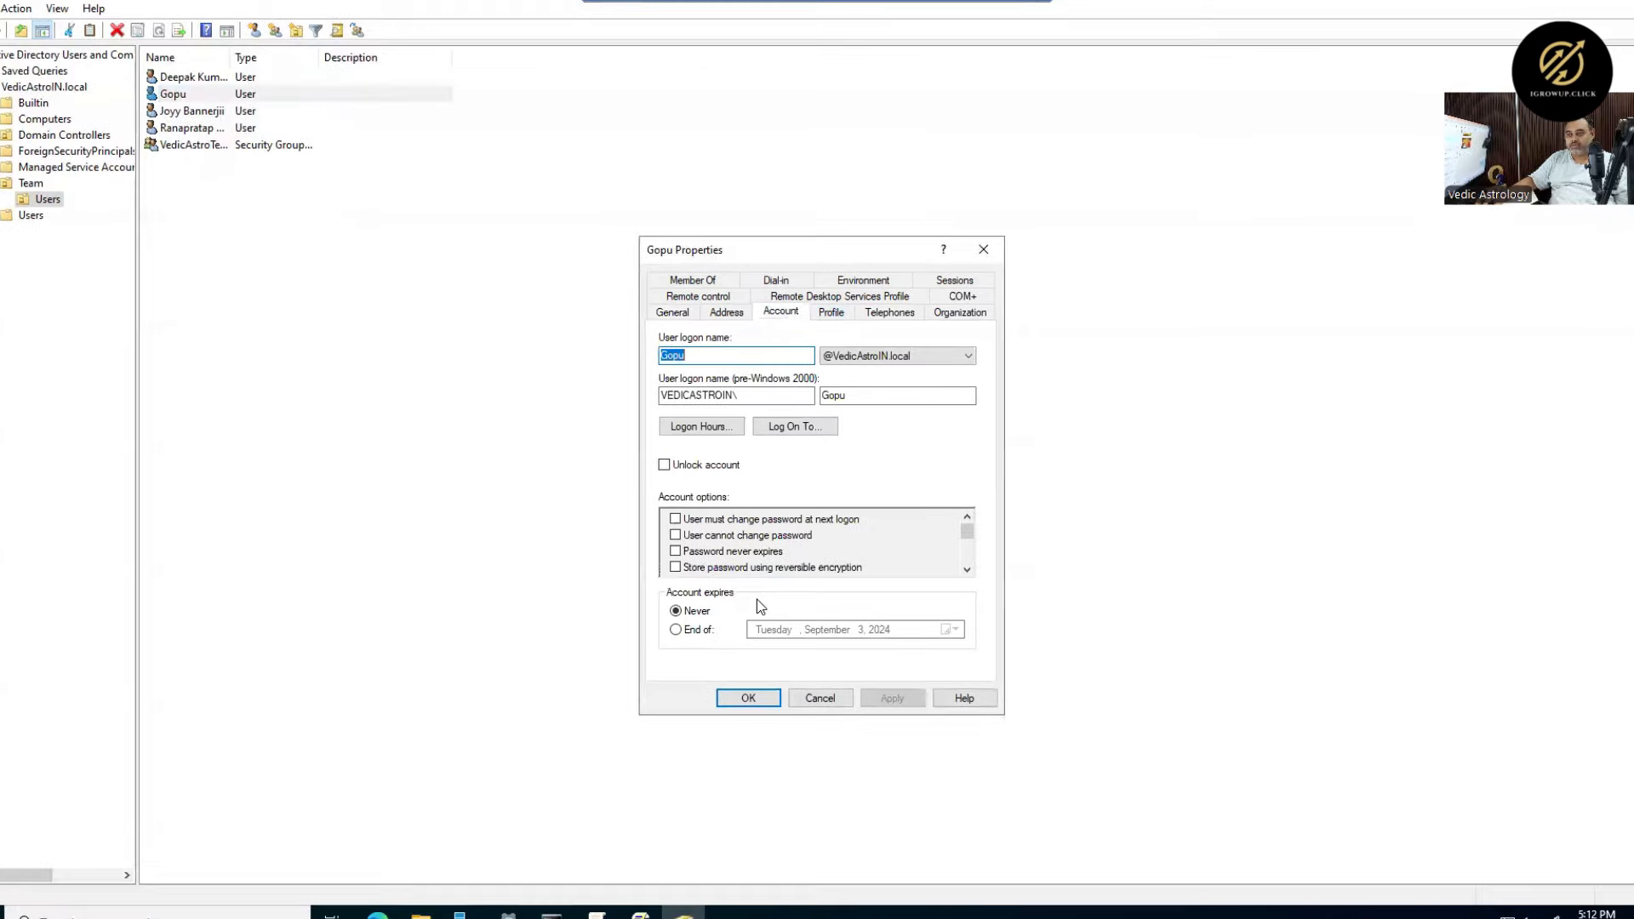
left_click(831, 319)
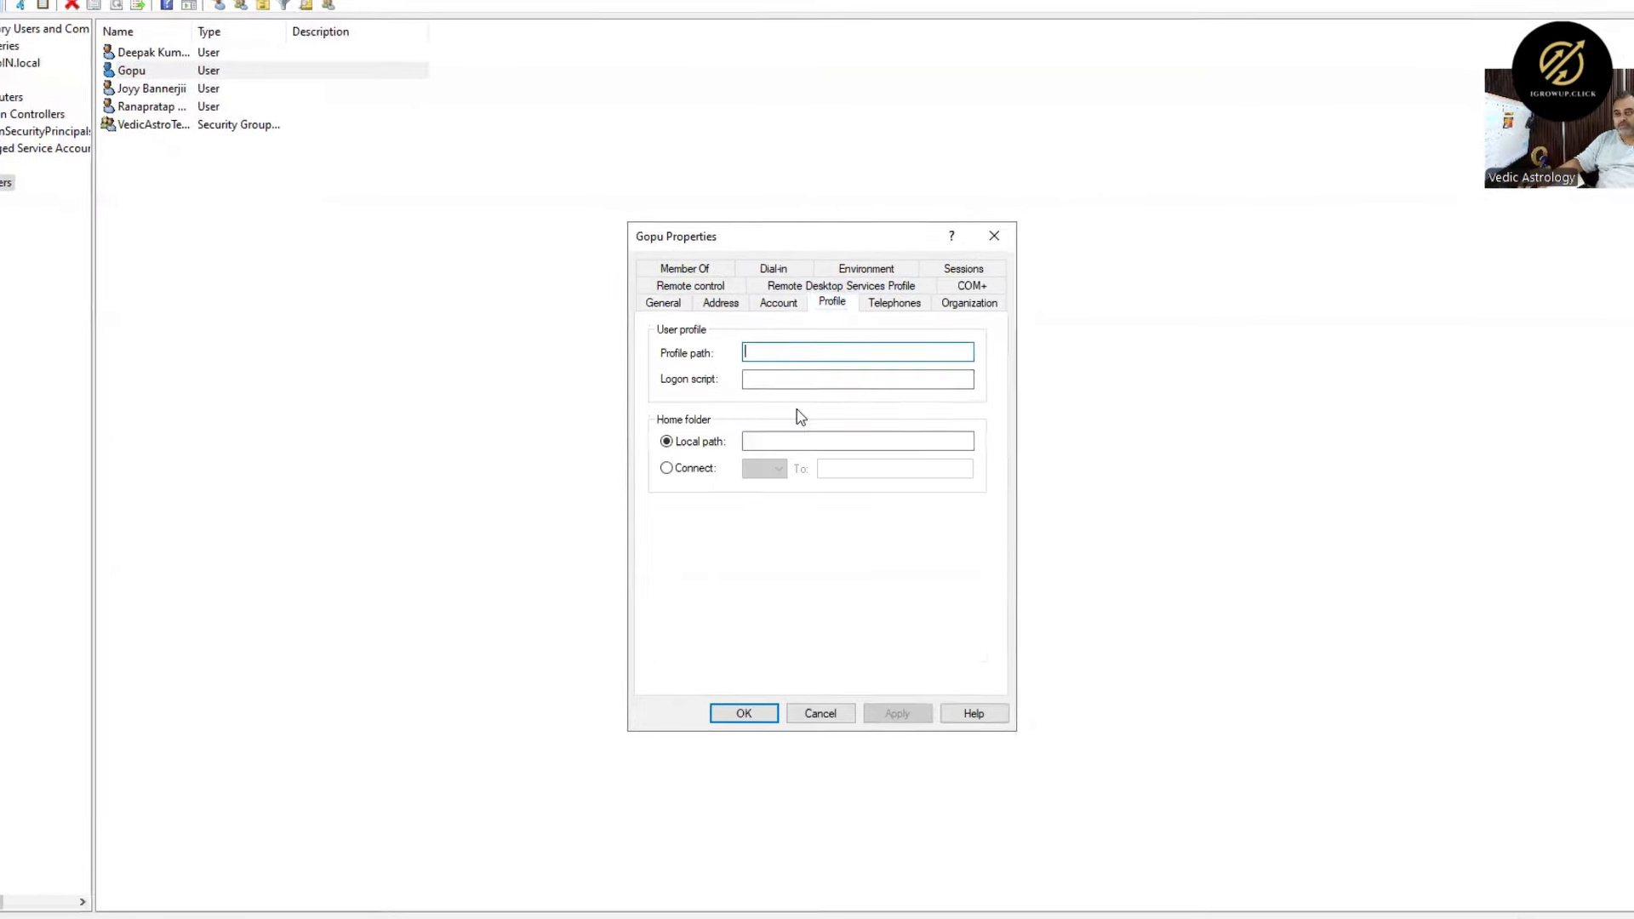
left_click(681, 468)
left_click(774, 471)
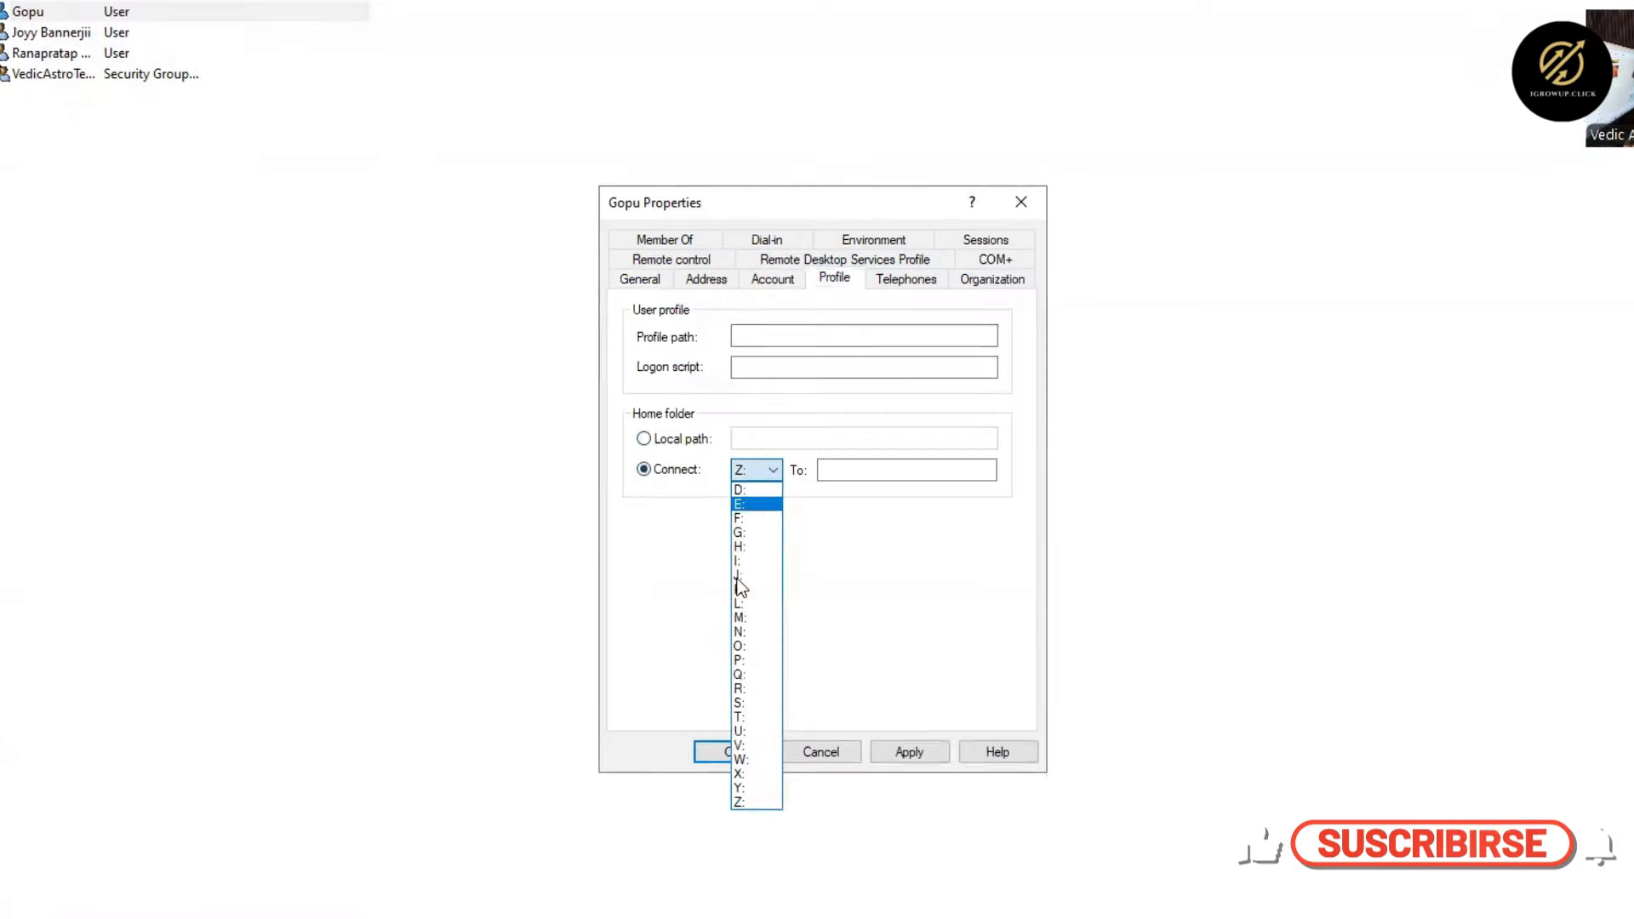
left_click(756, 714)
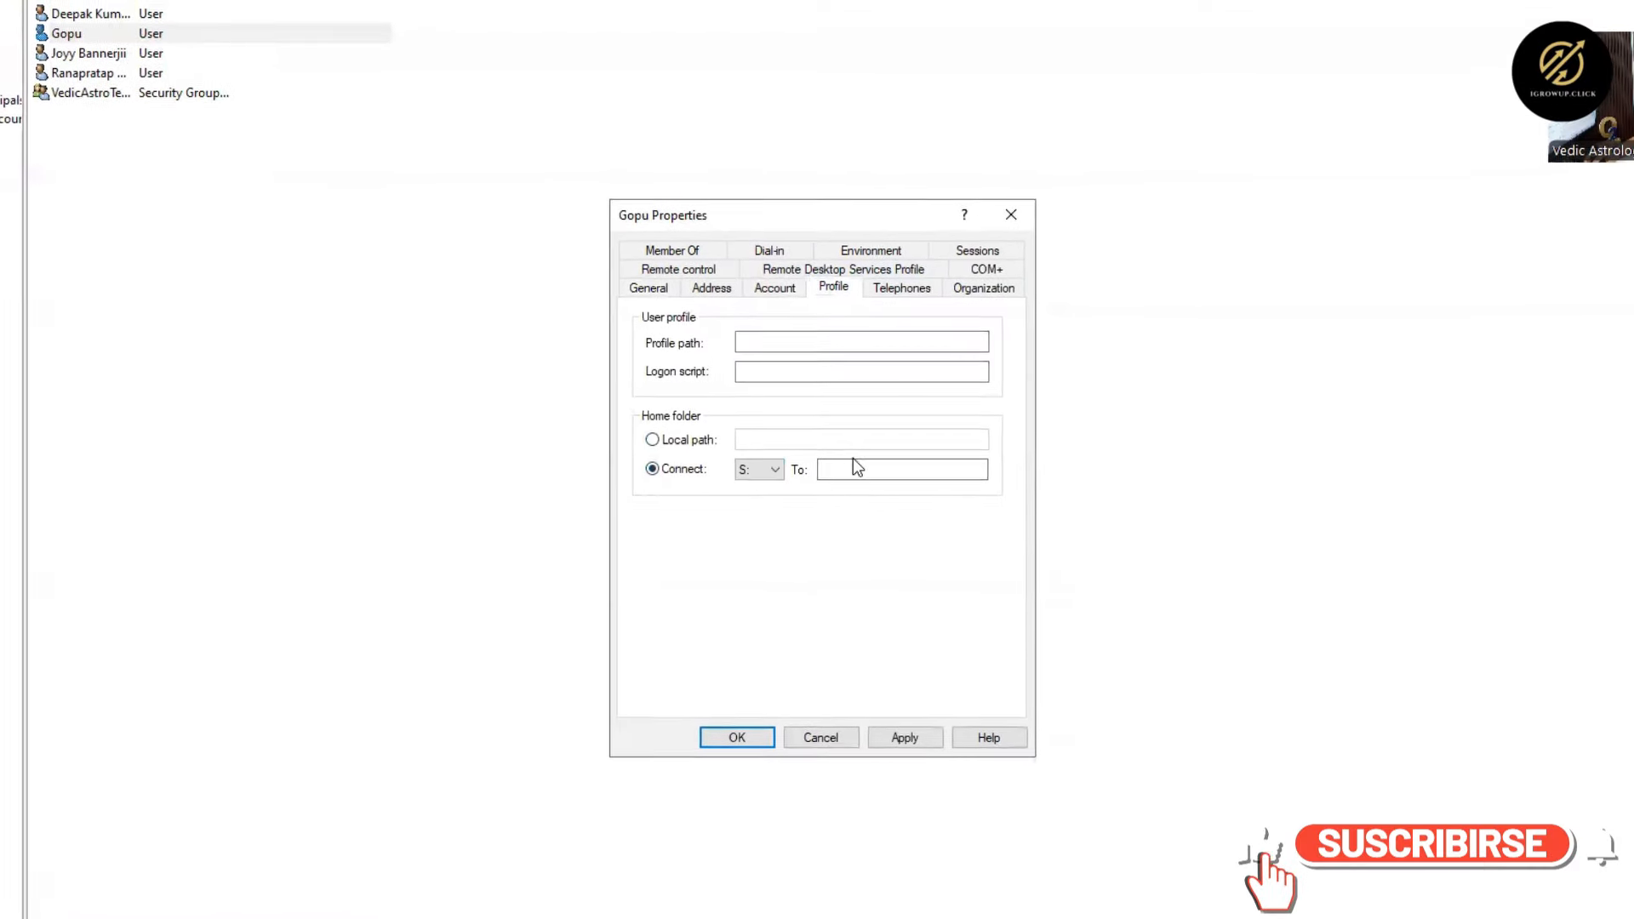
- Set the second user's home folder path to \\dc01\Share Drive, apply it, acknowledge the permissions notice and close the properties
left_click(855, 469)
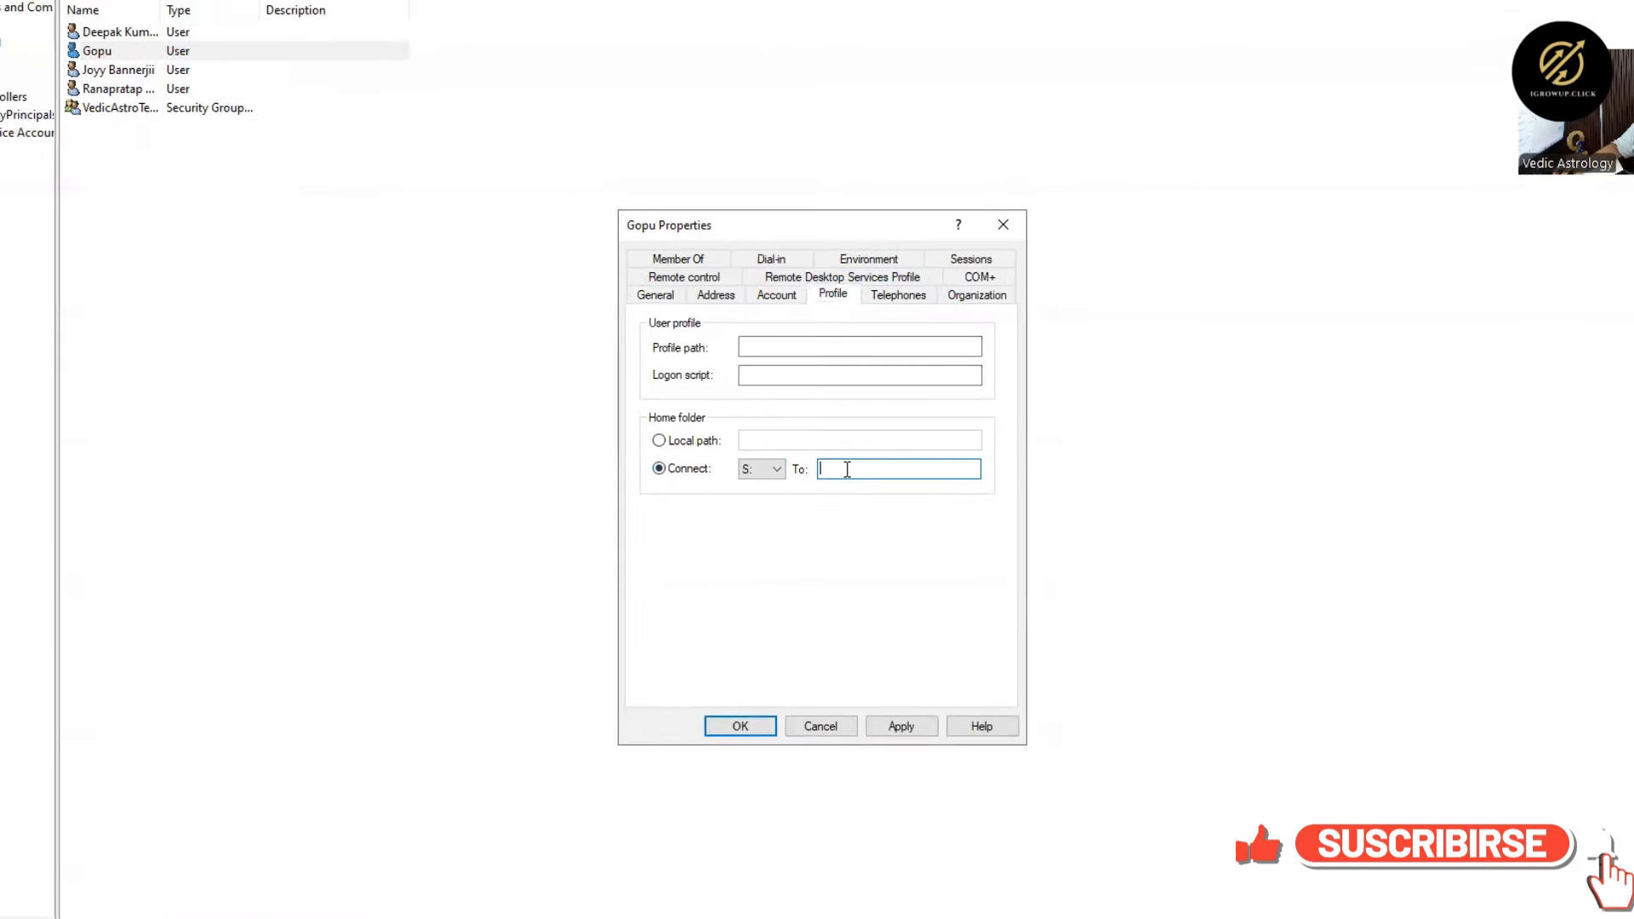
type("\\dc01\\Share Drive")
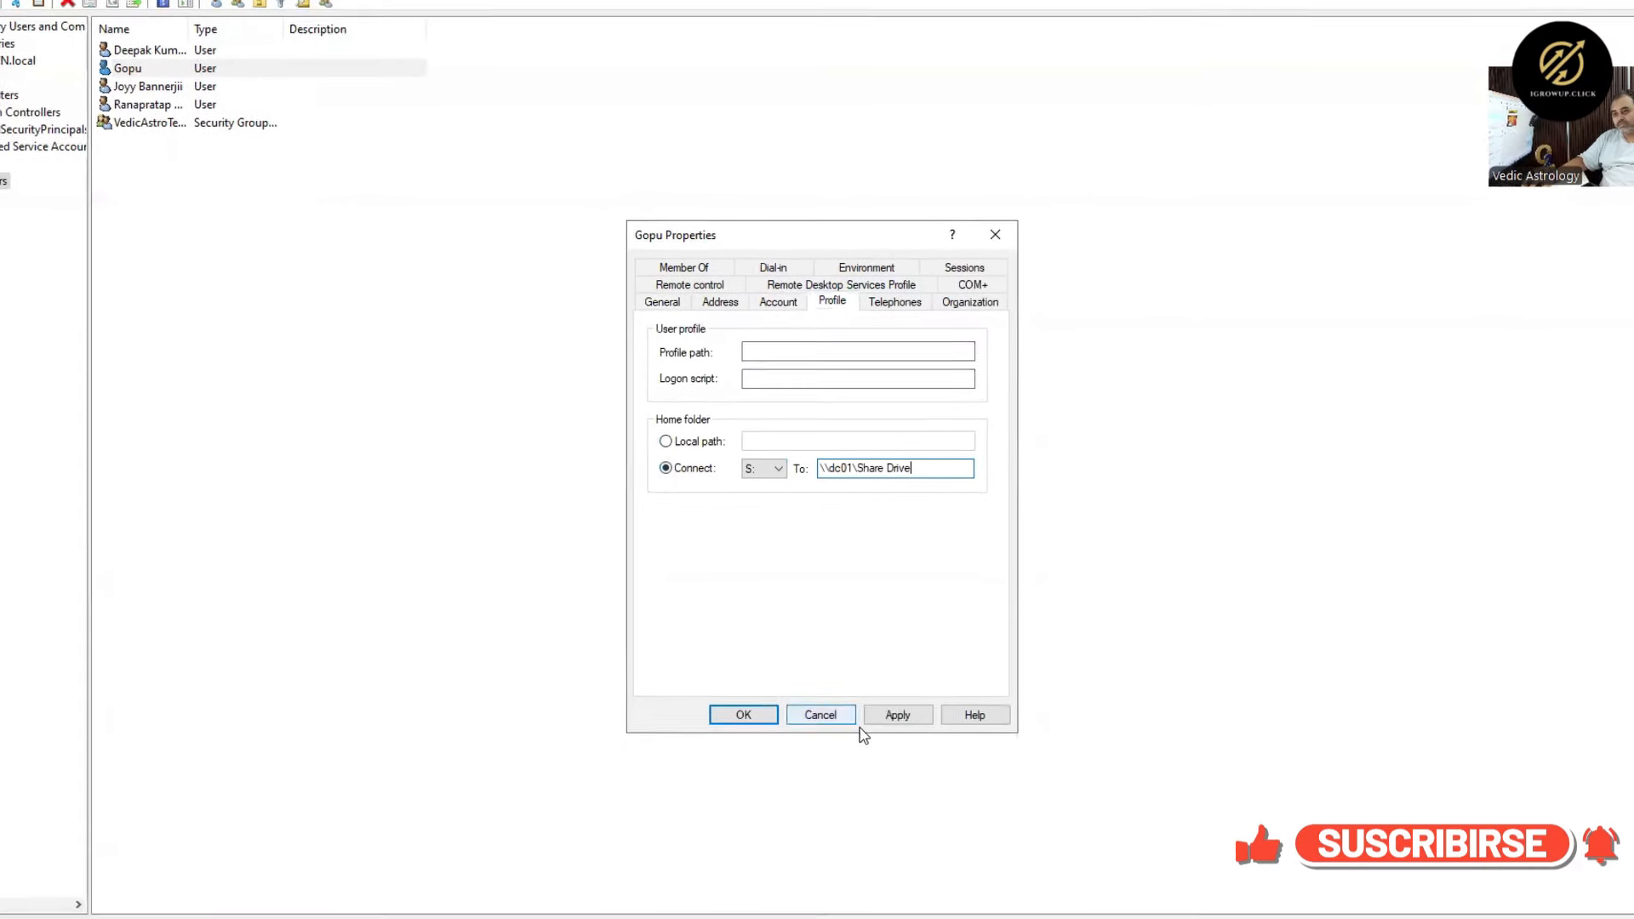
left_click(898, 715)
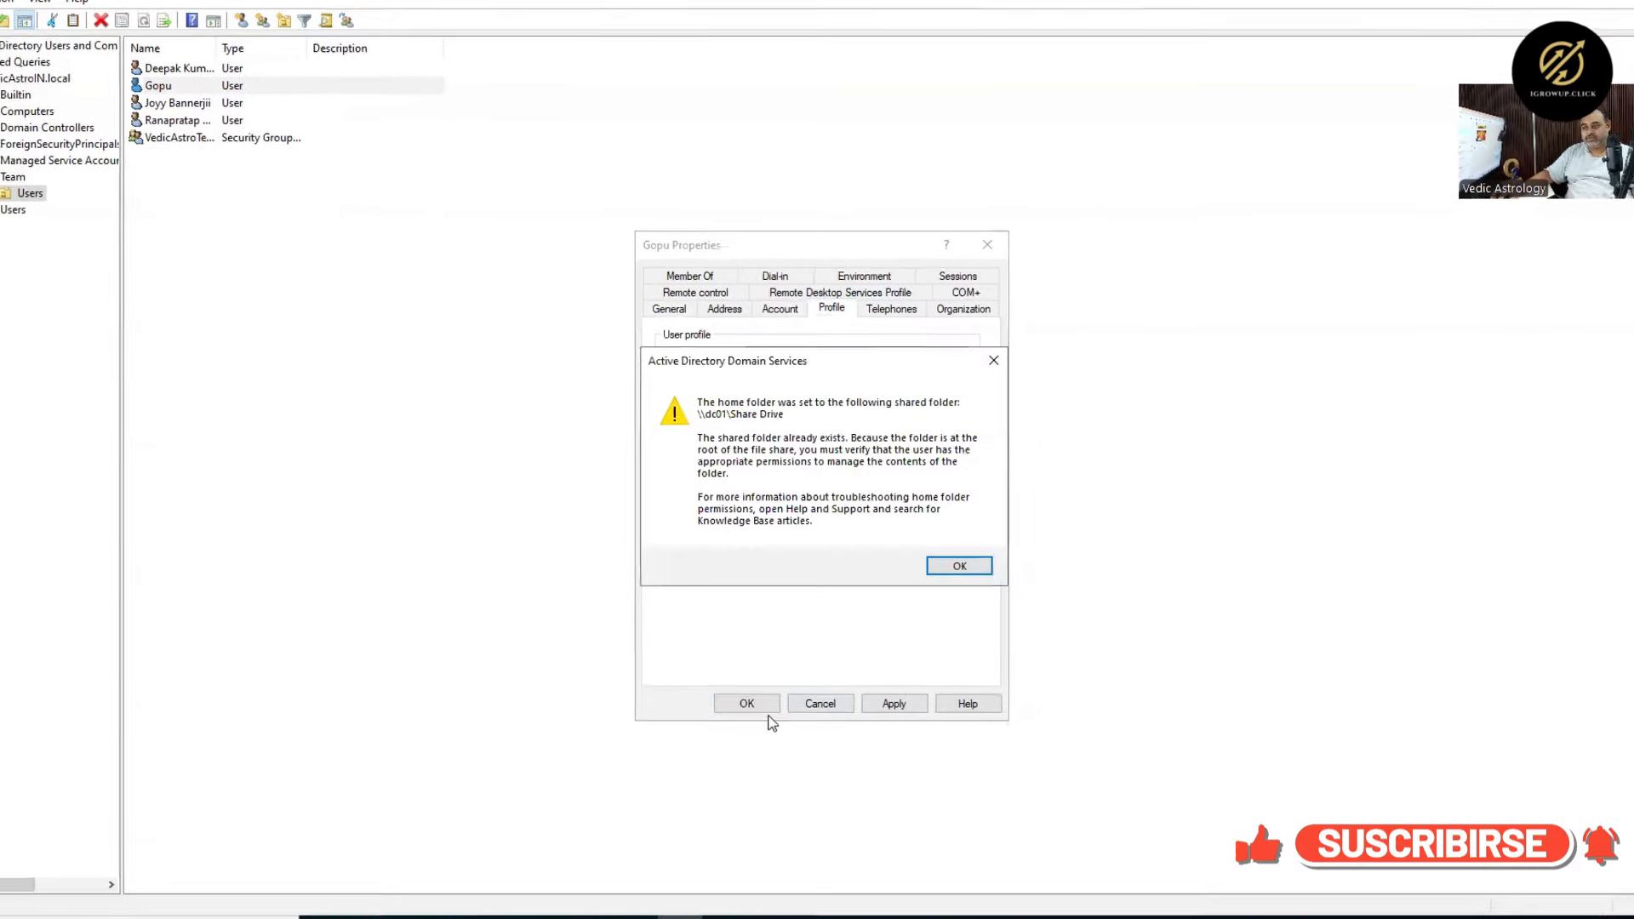
left_click(974, 575)
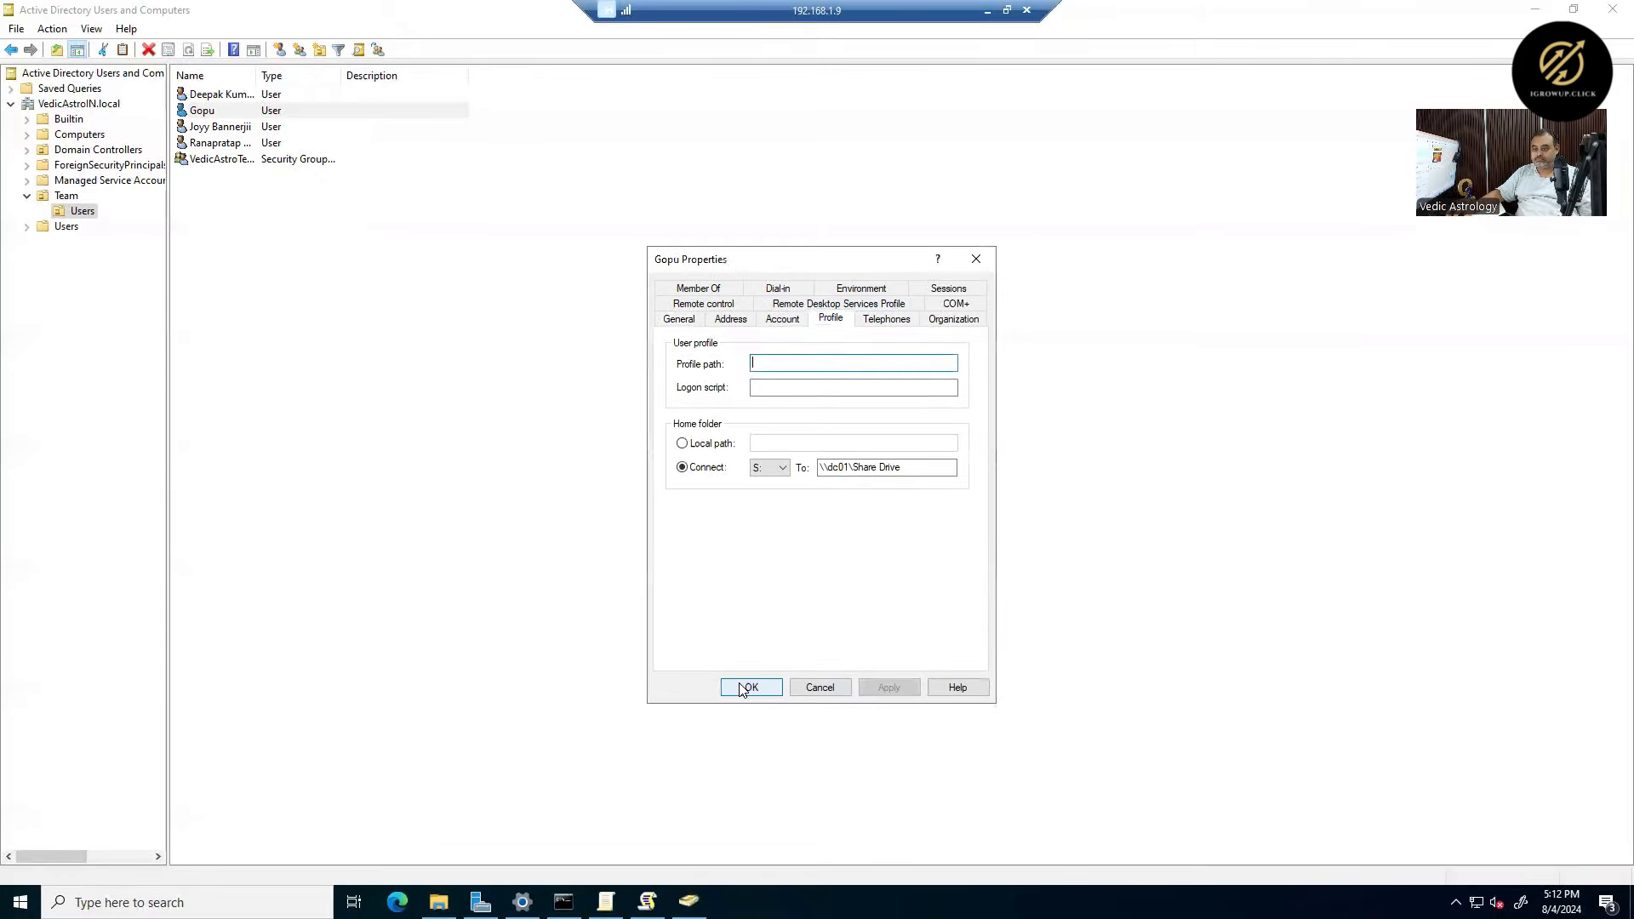
left_click(745, 693)
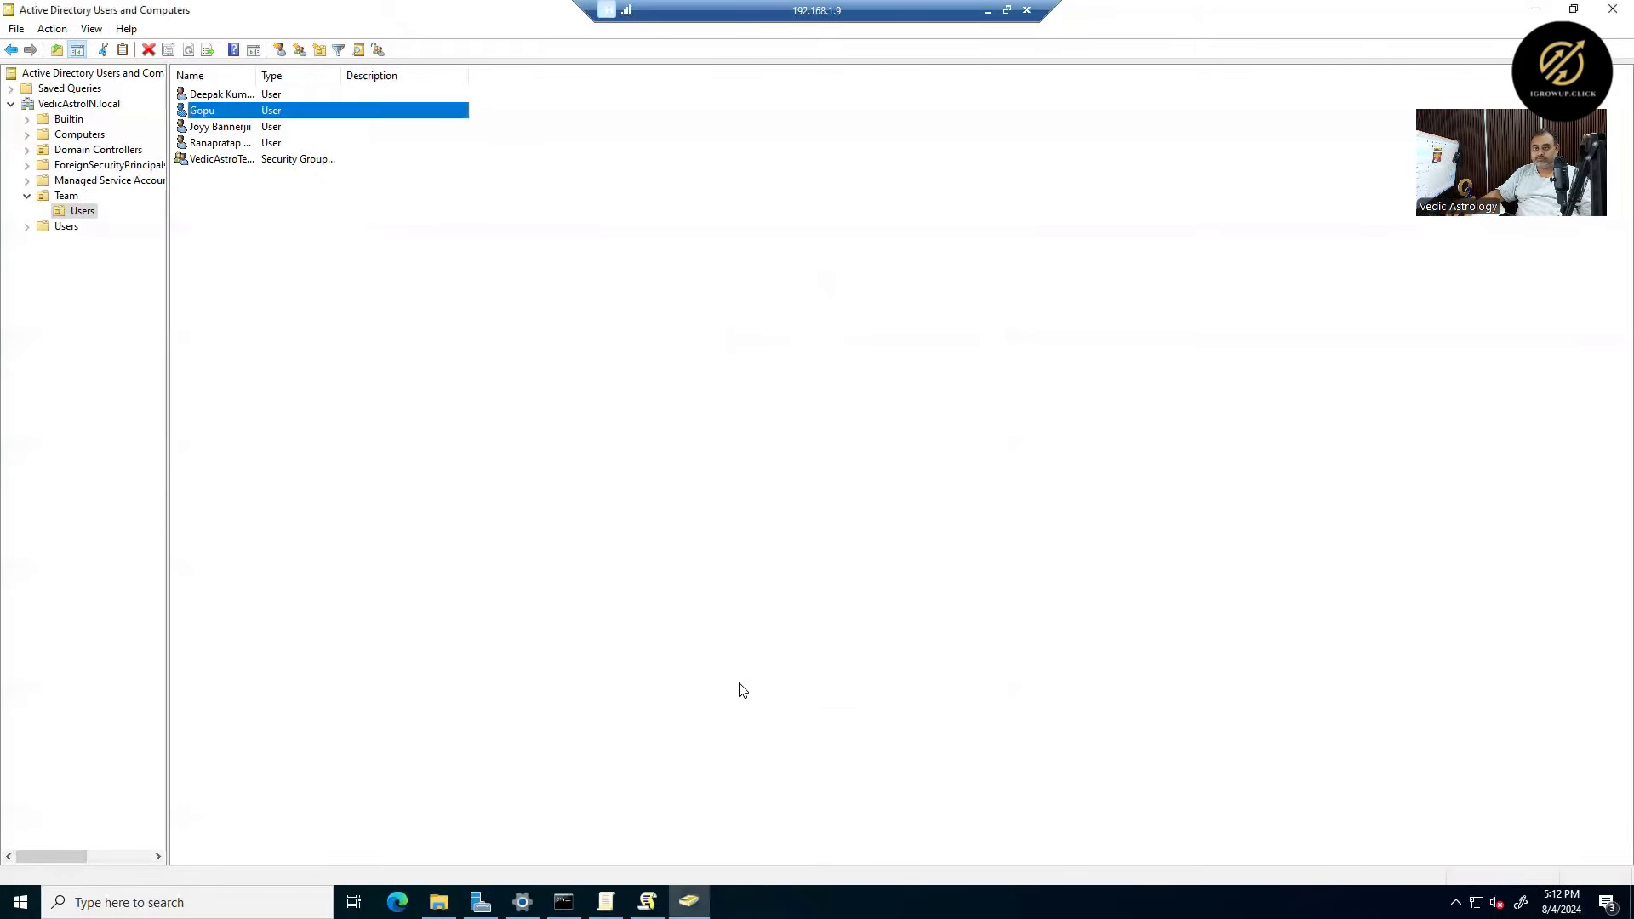
- Configure the home folder in the fourth Team user's profile as a network connection on drive S:
left_click(220, 143)
right_click(218, 143)
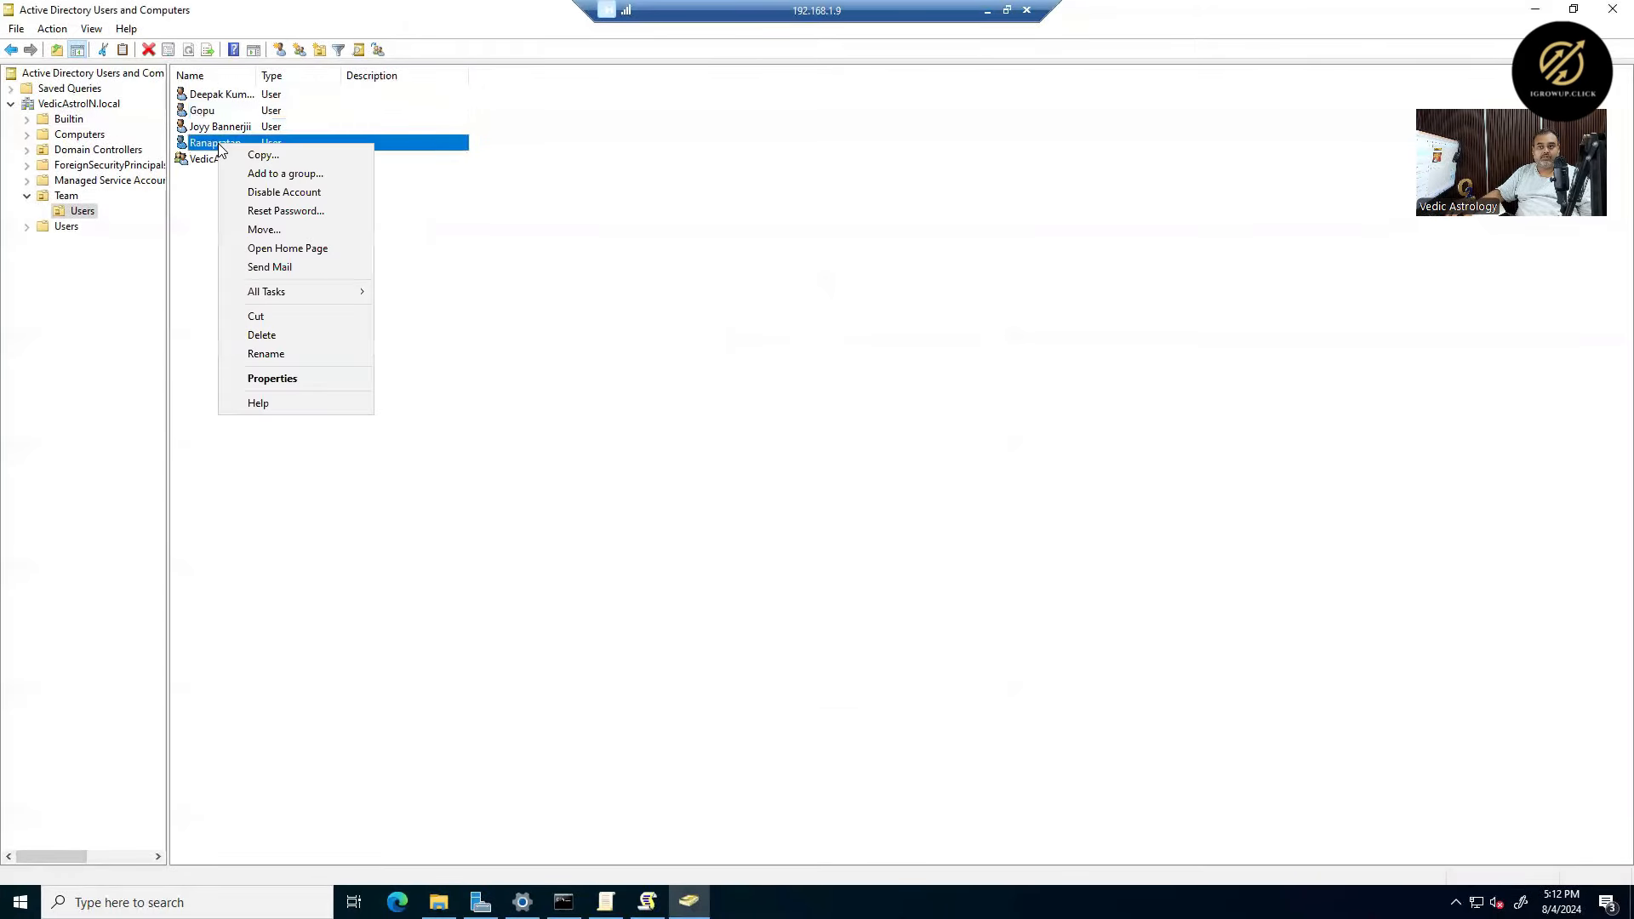
left_click(301, 378)
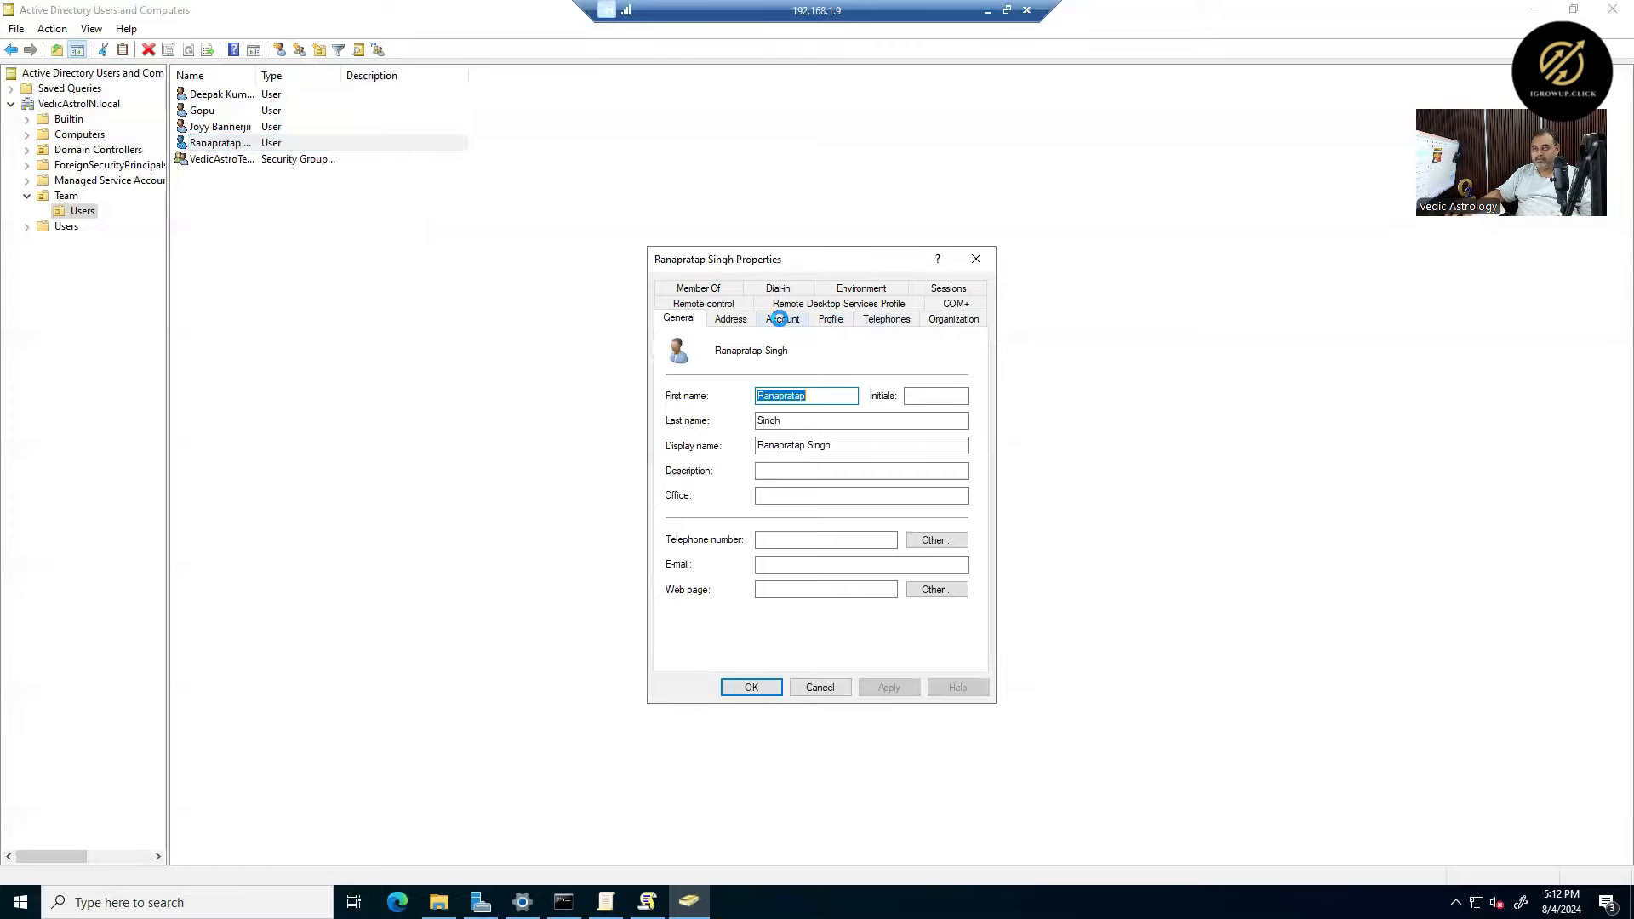
left_click(780, 319)
left_click(830, 318)
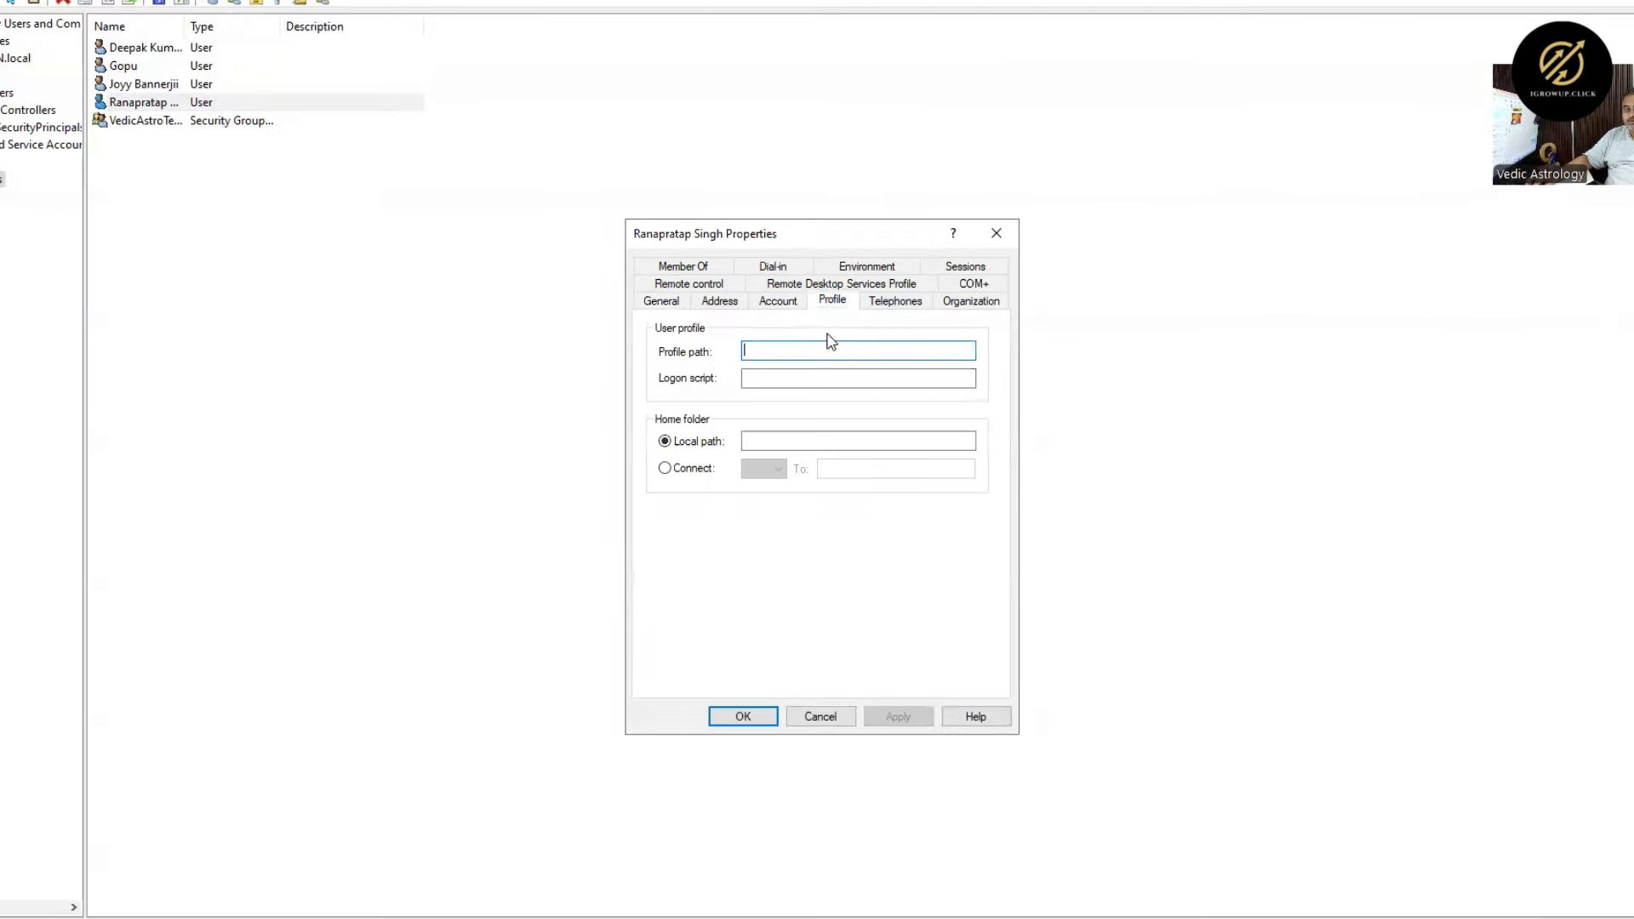
left_click(692, 469)
left_click(779, 469)
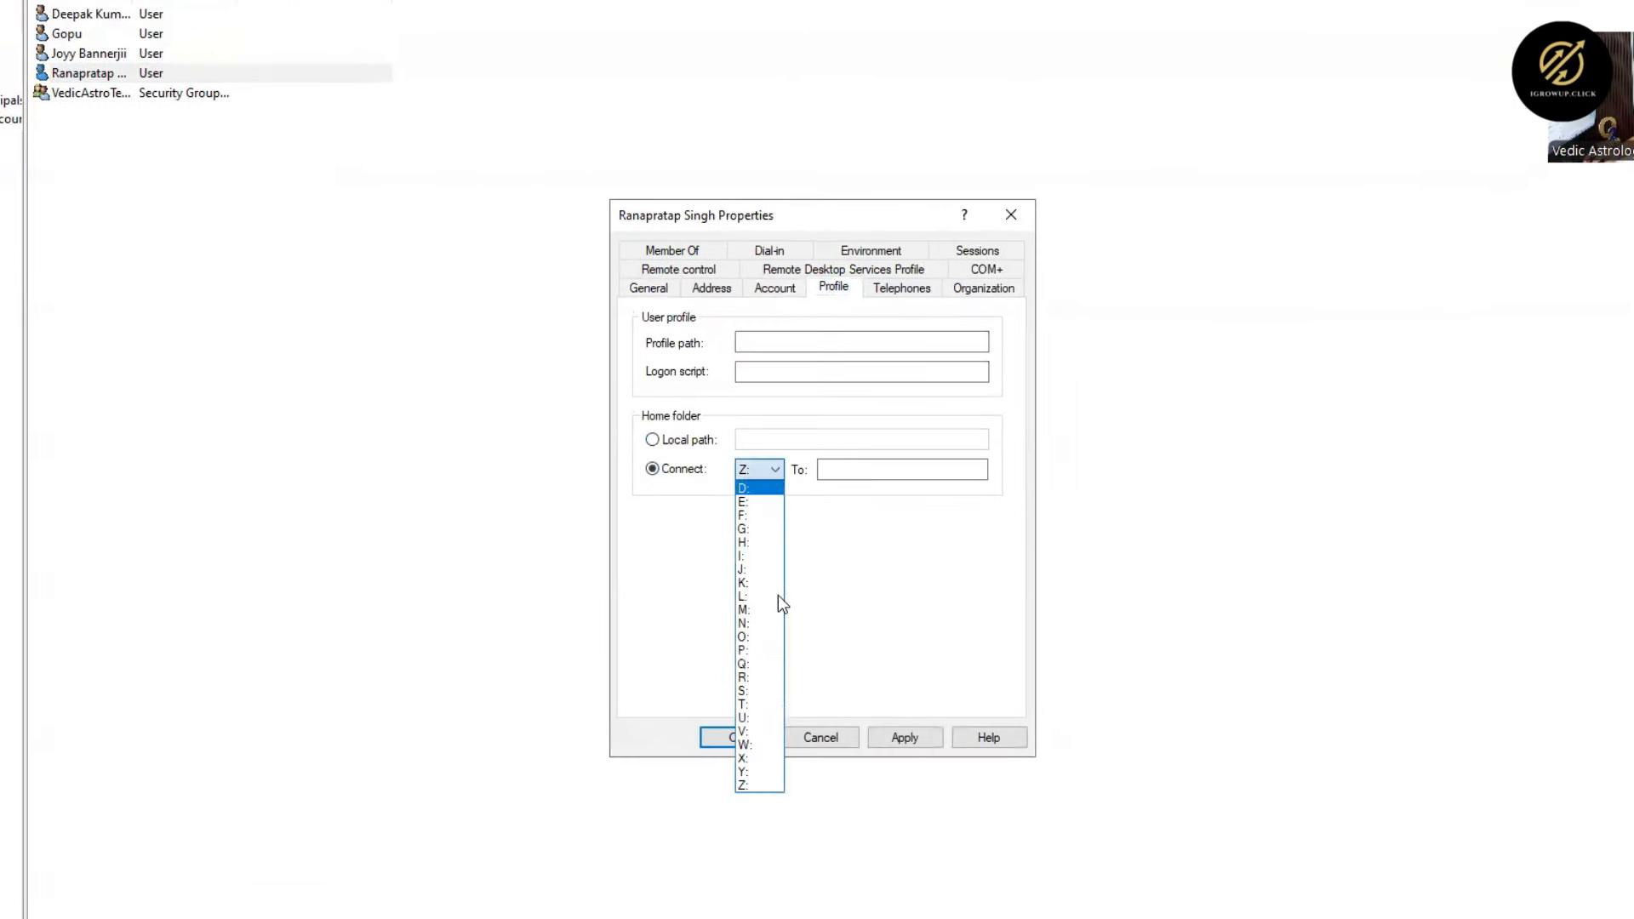
left_click(753, 691)
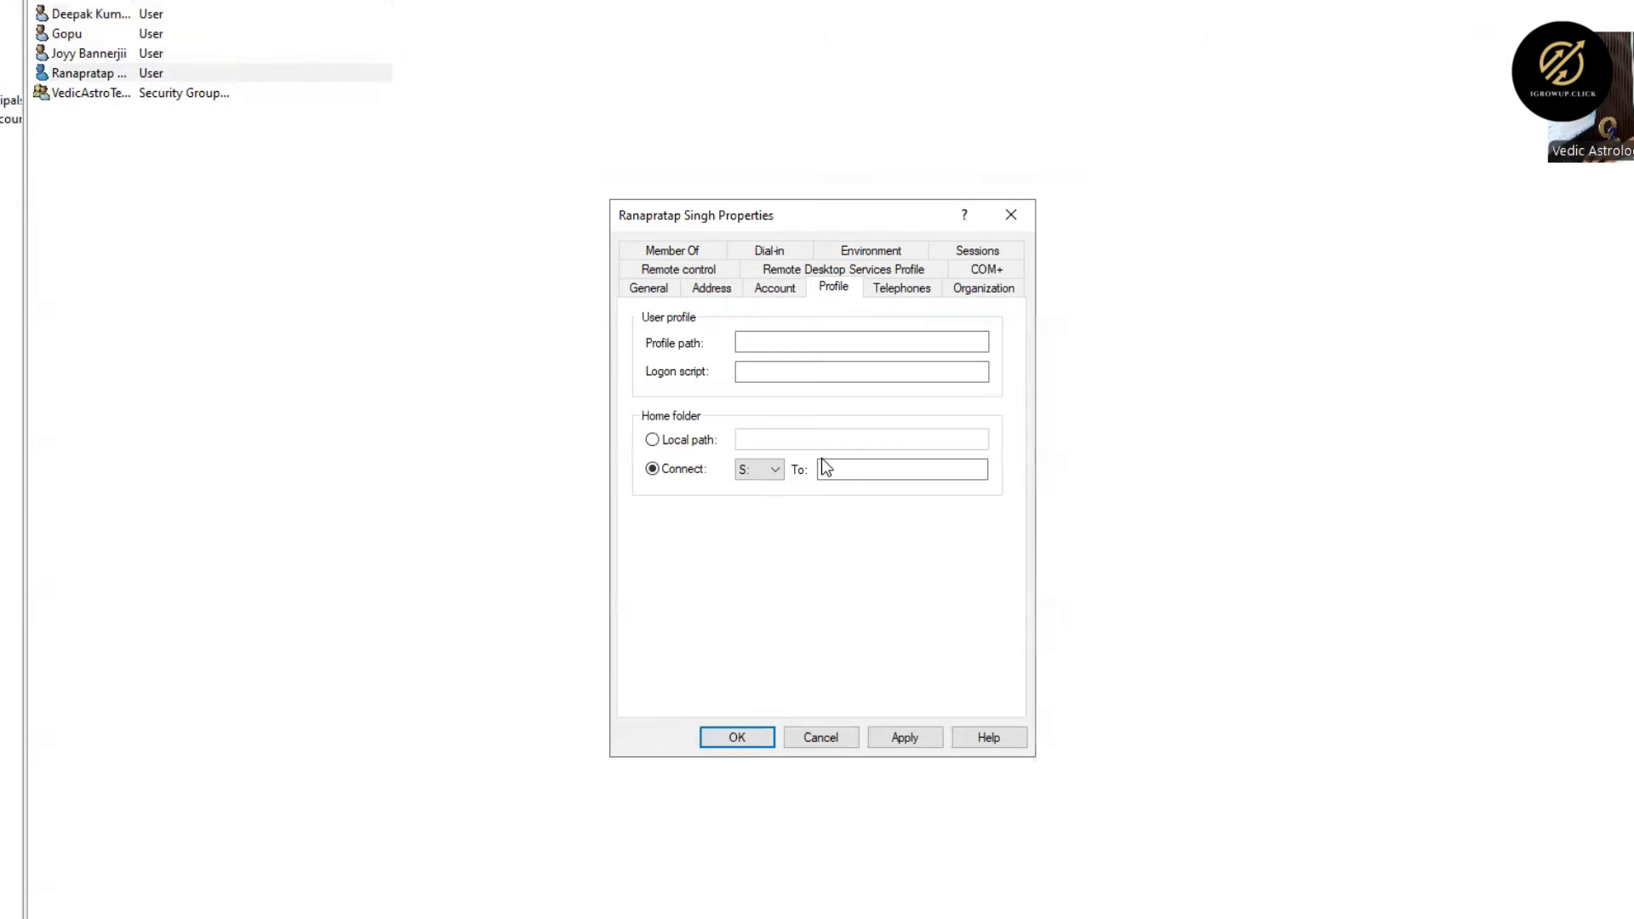
- Set the fourth user's home folder path to \\dc01\Share Drive, apply it, acknowledge the permissions notice and close the properties
left_click(854, 467)
type("\\\\dc01\\Share Drive")
left_click(905, 737)
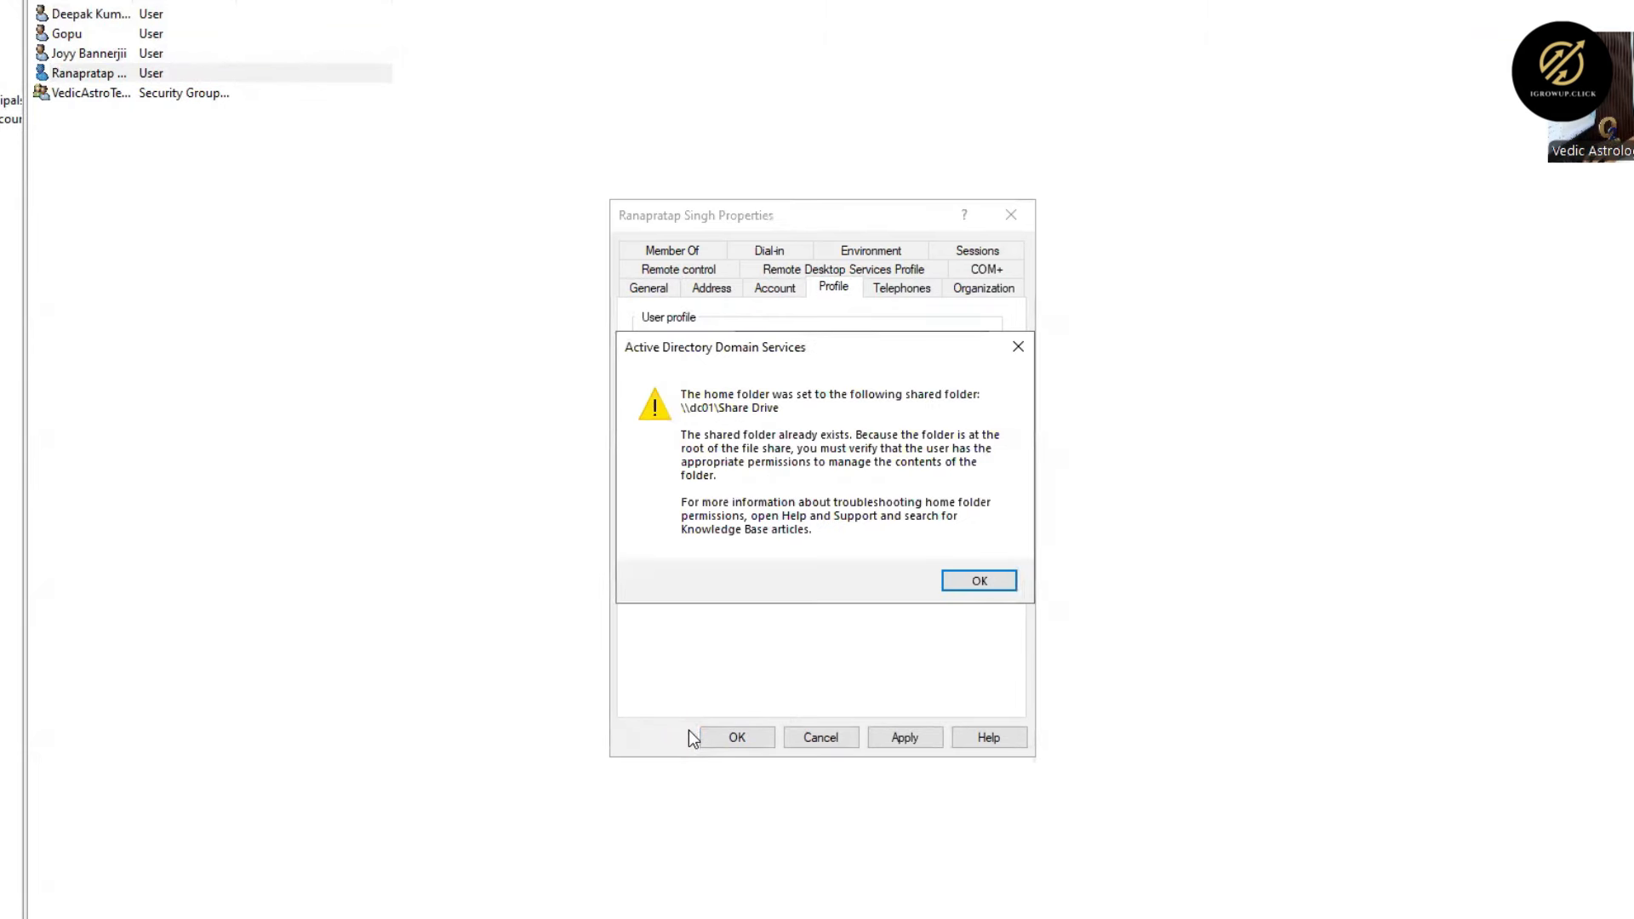
left_click(979, 581)
left_click(737, 737)
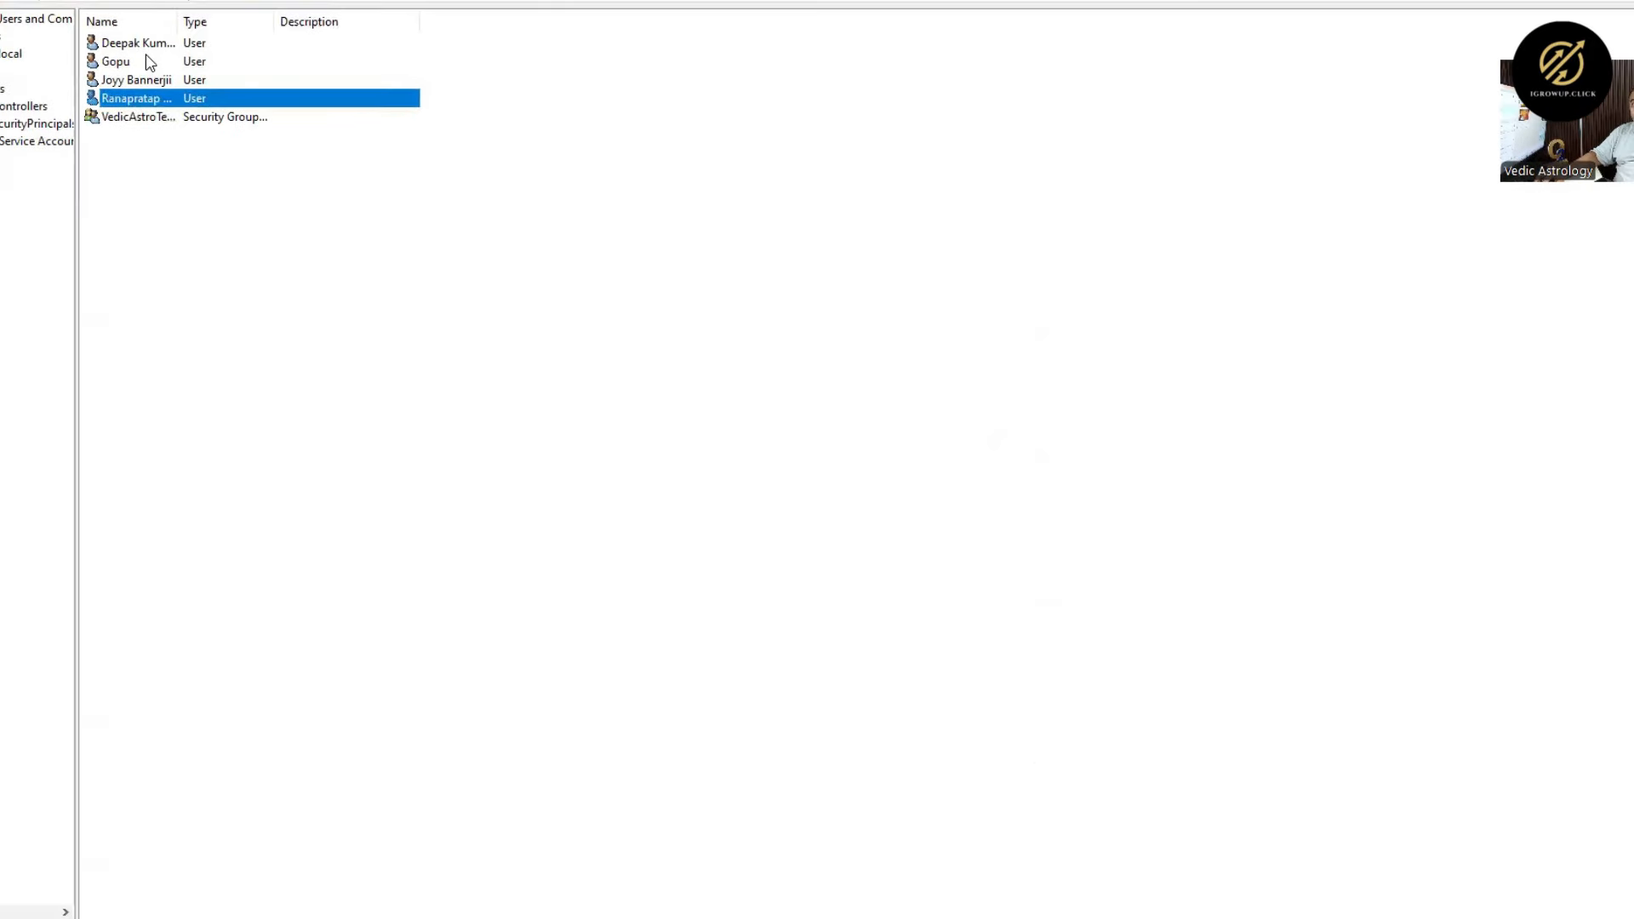
- Switch to Command Prompt on the server and run gpupdate /force to refresh the group policies
left_click(93, 33)
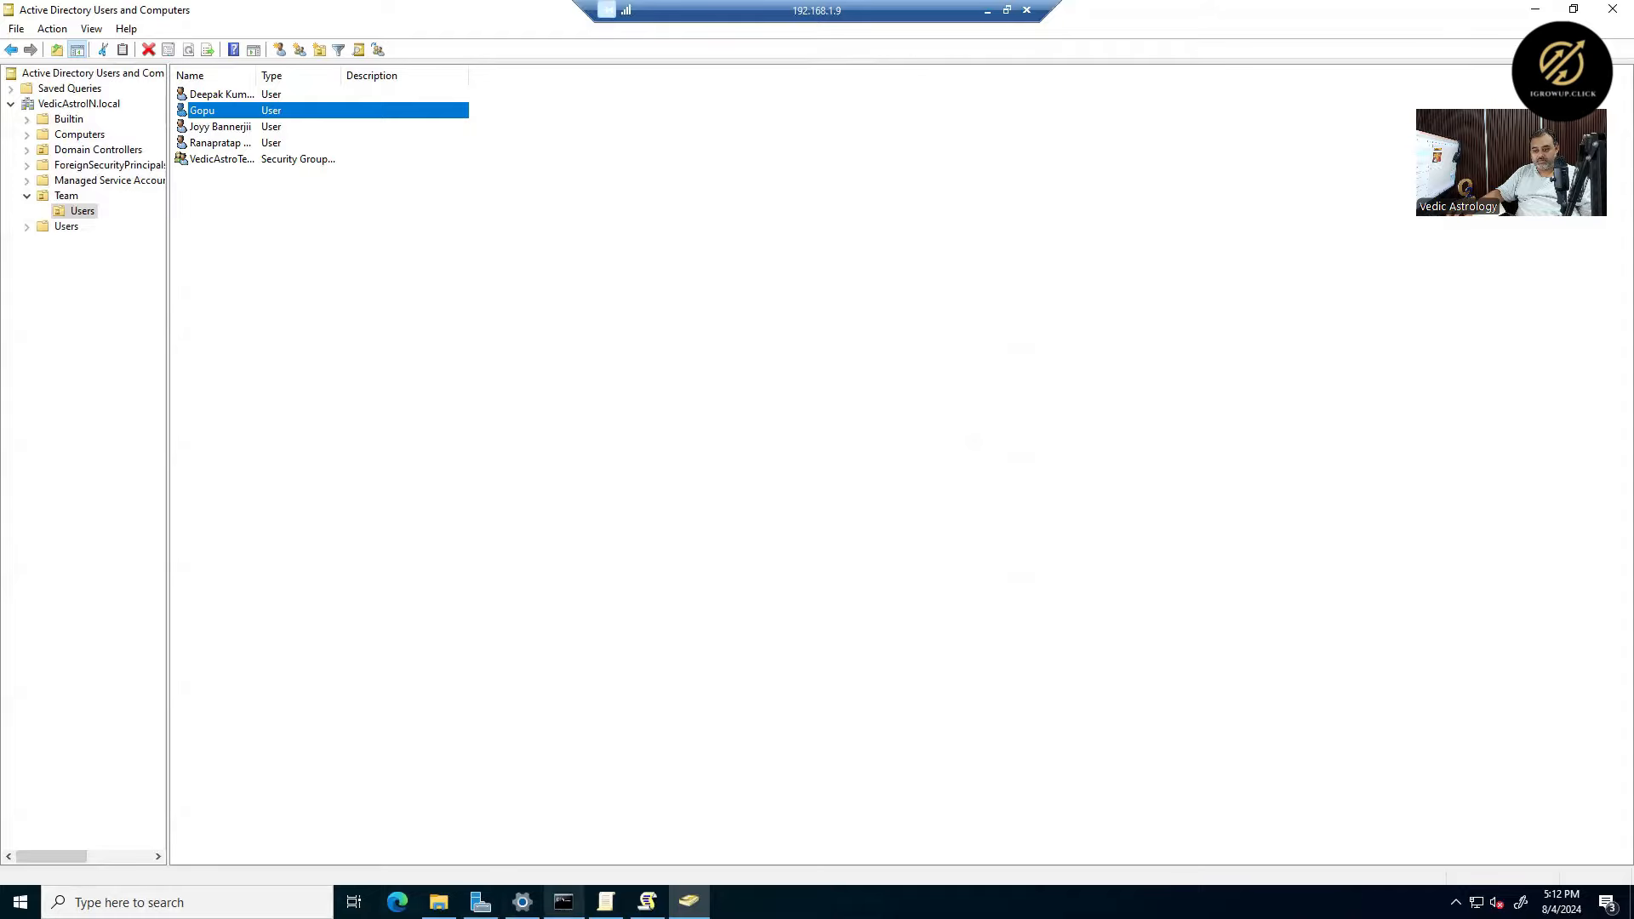
left_click(564, 901)
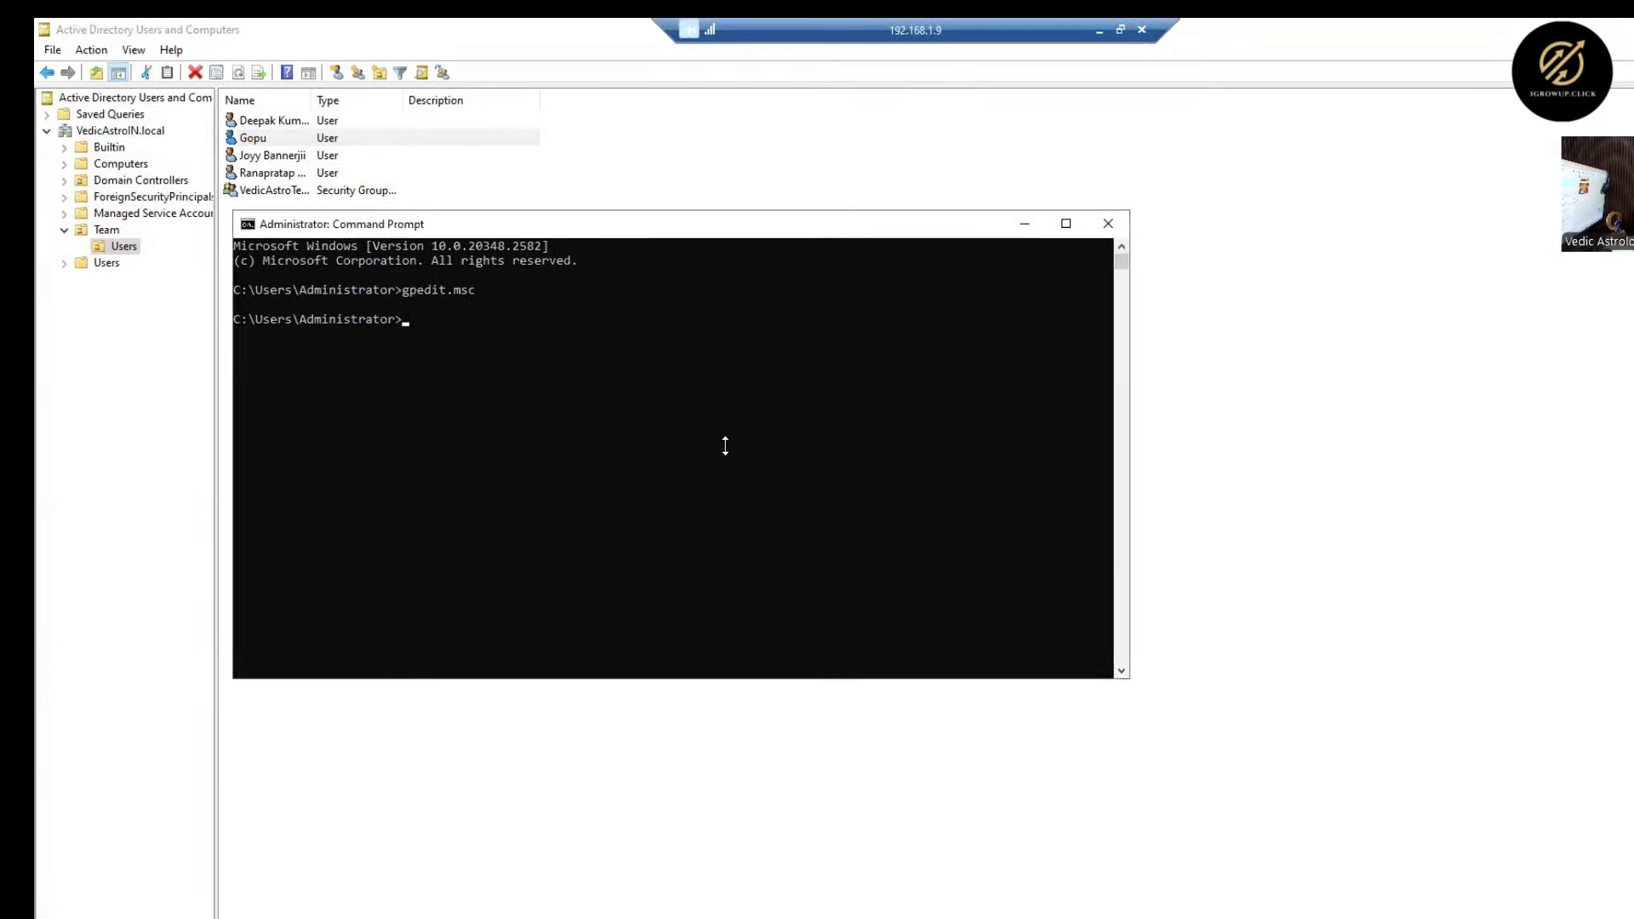
type("update /force")
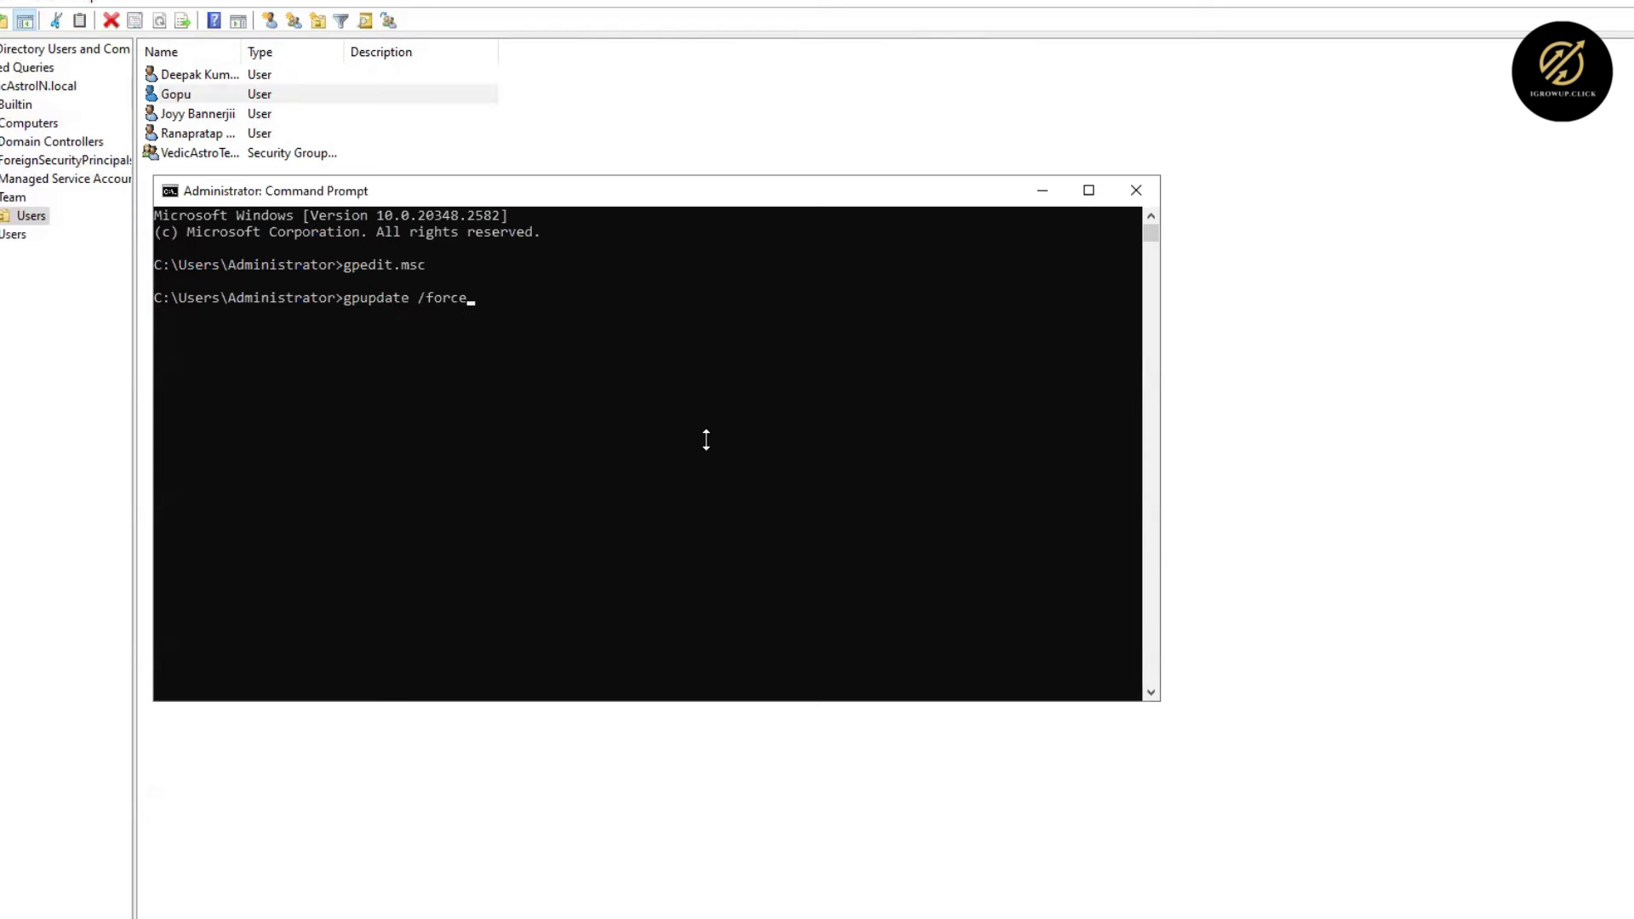
key("Return")
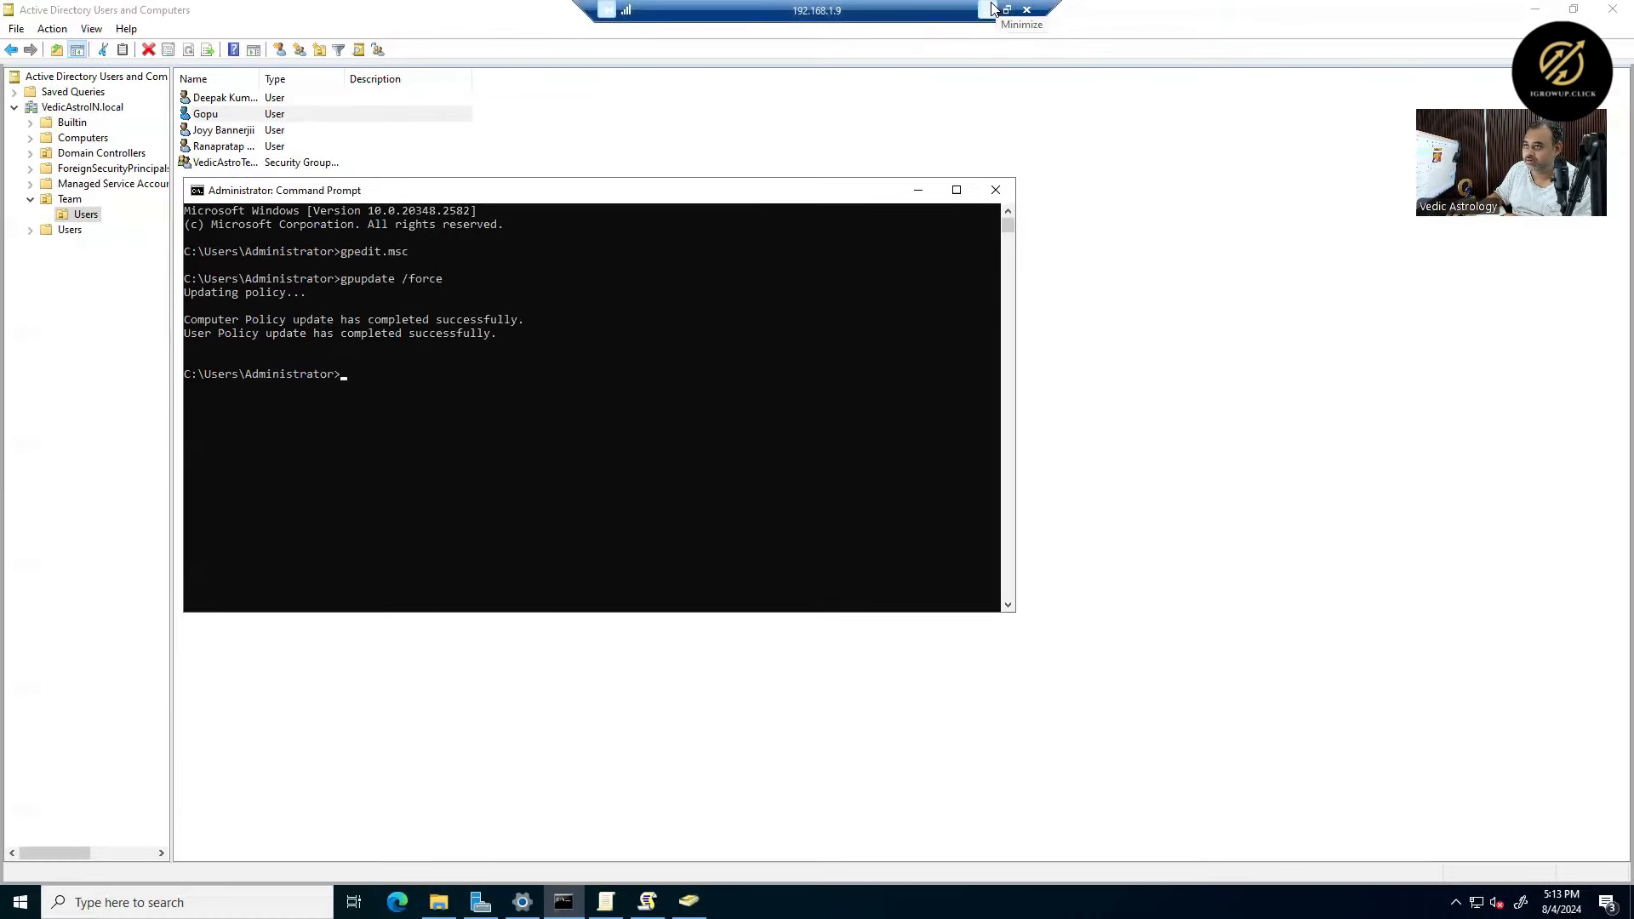
- Minimize the server session, open Remote Desktop Connection on the local computer and set the target computer to 192.168.1.6
left_click(992, 9)
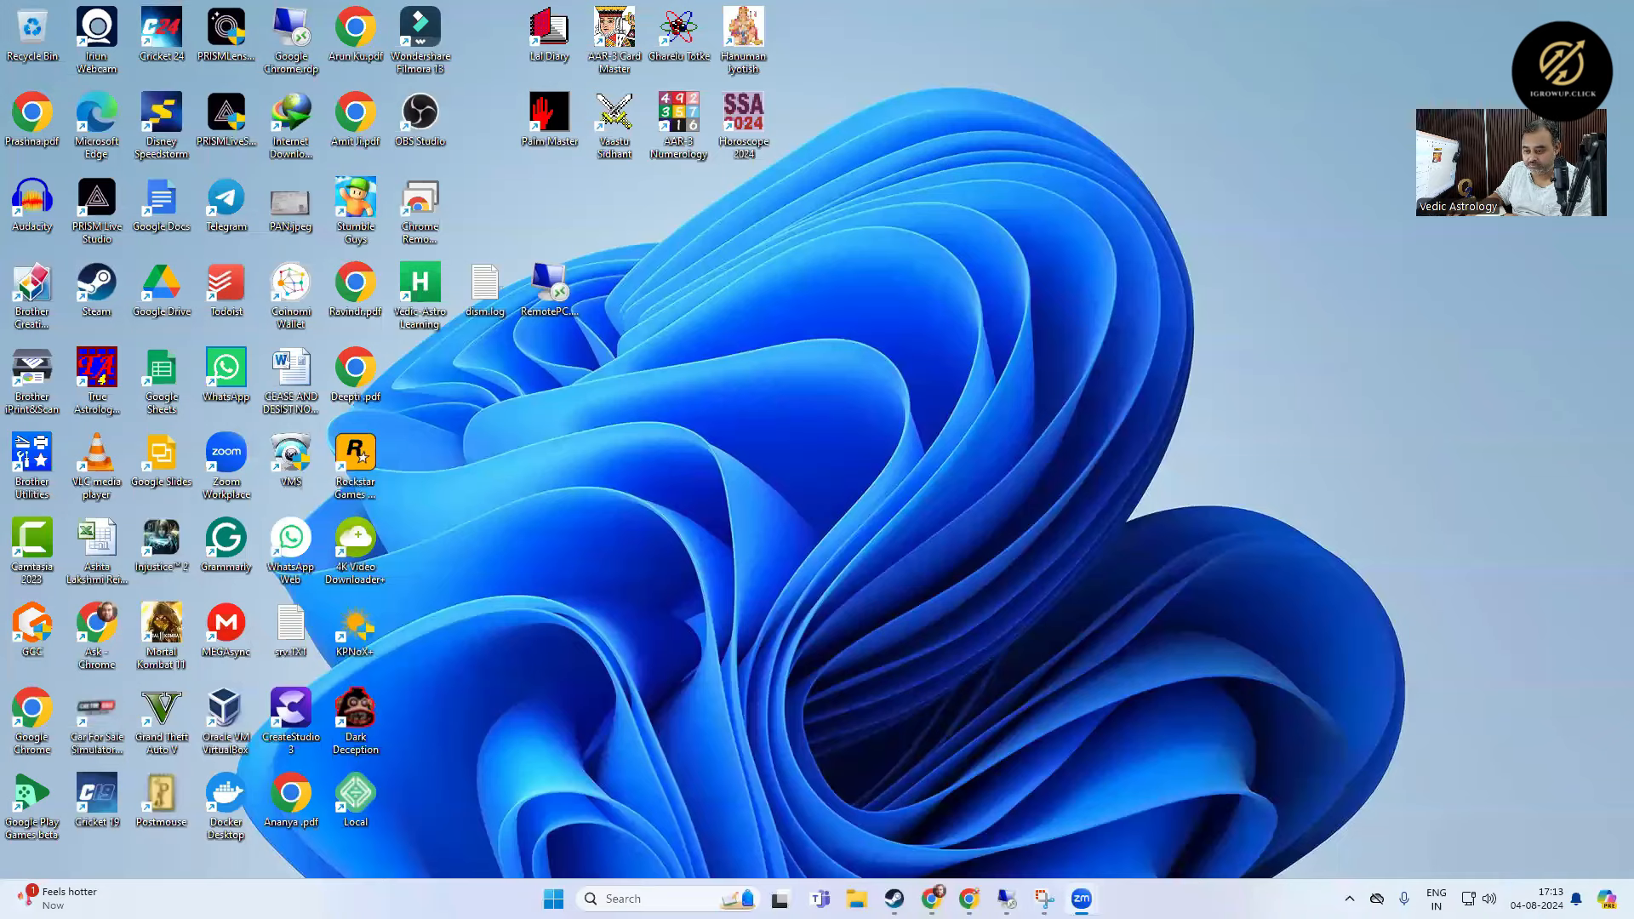
left_click(647, 899)
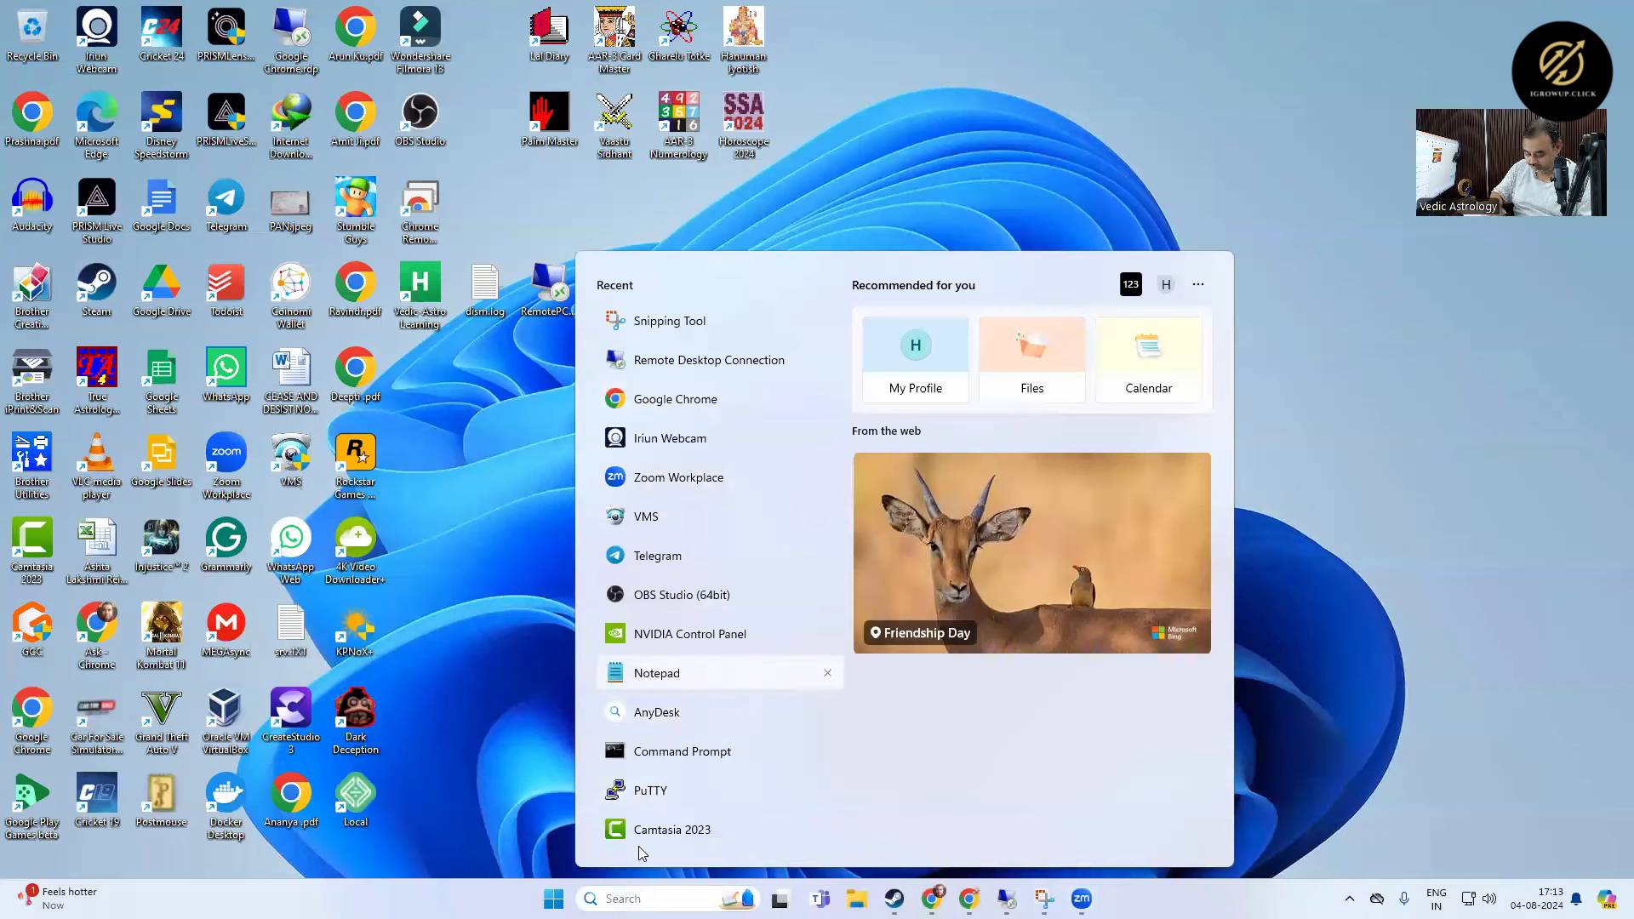
left_click(760, 373)
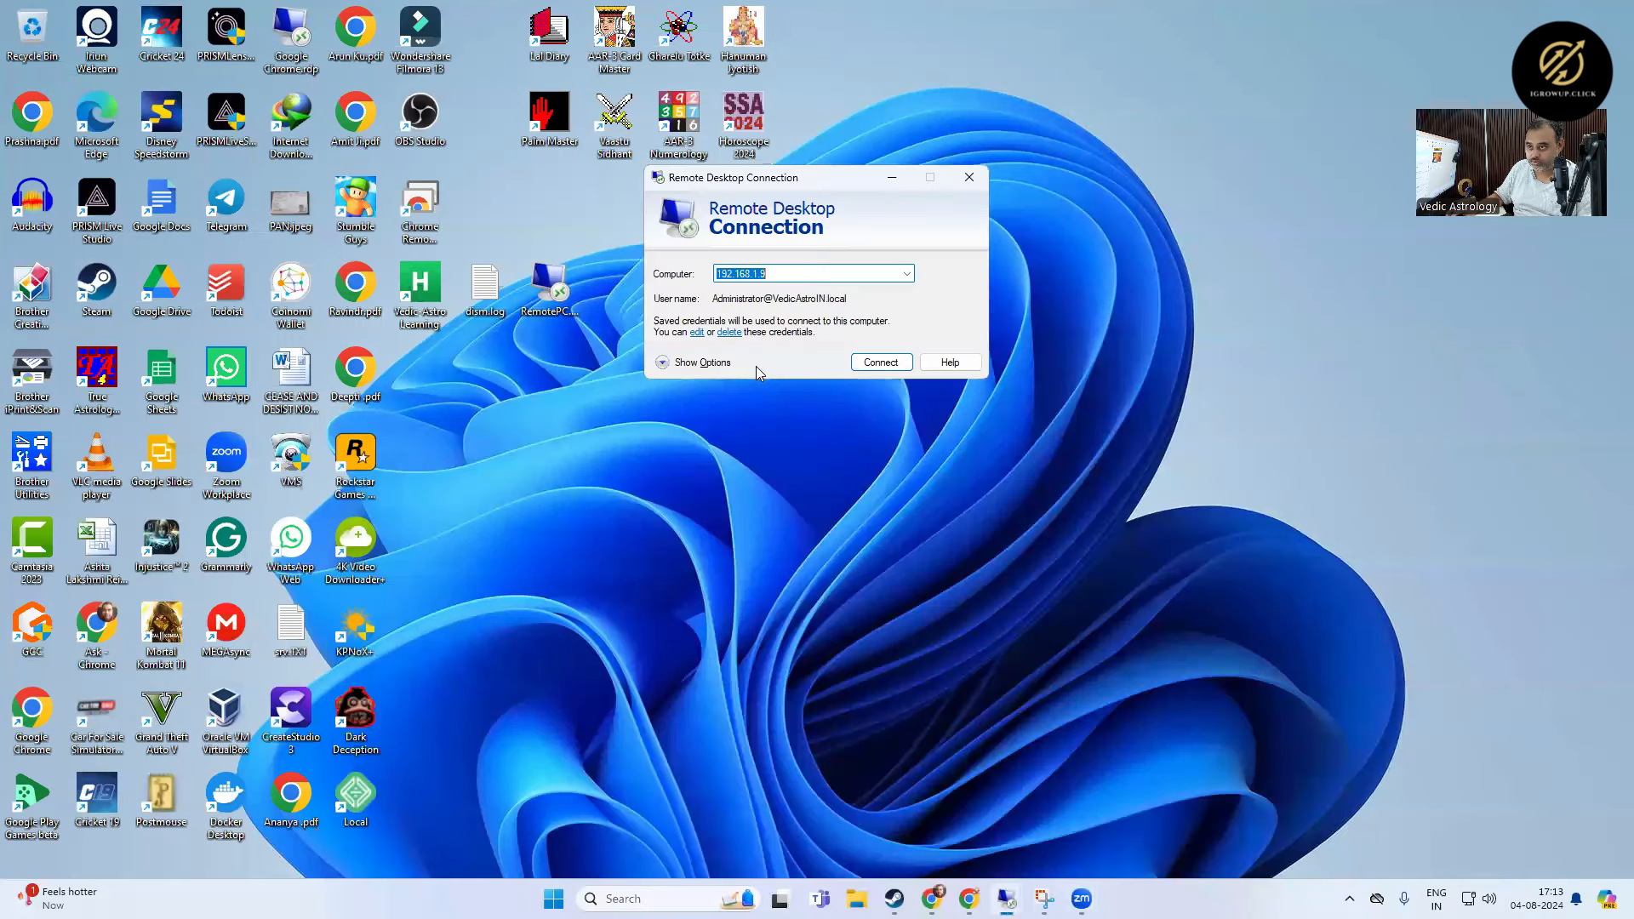
left_click(908, 274)
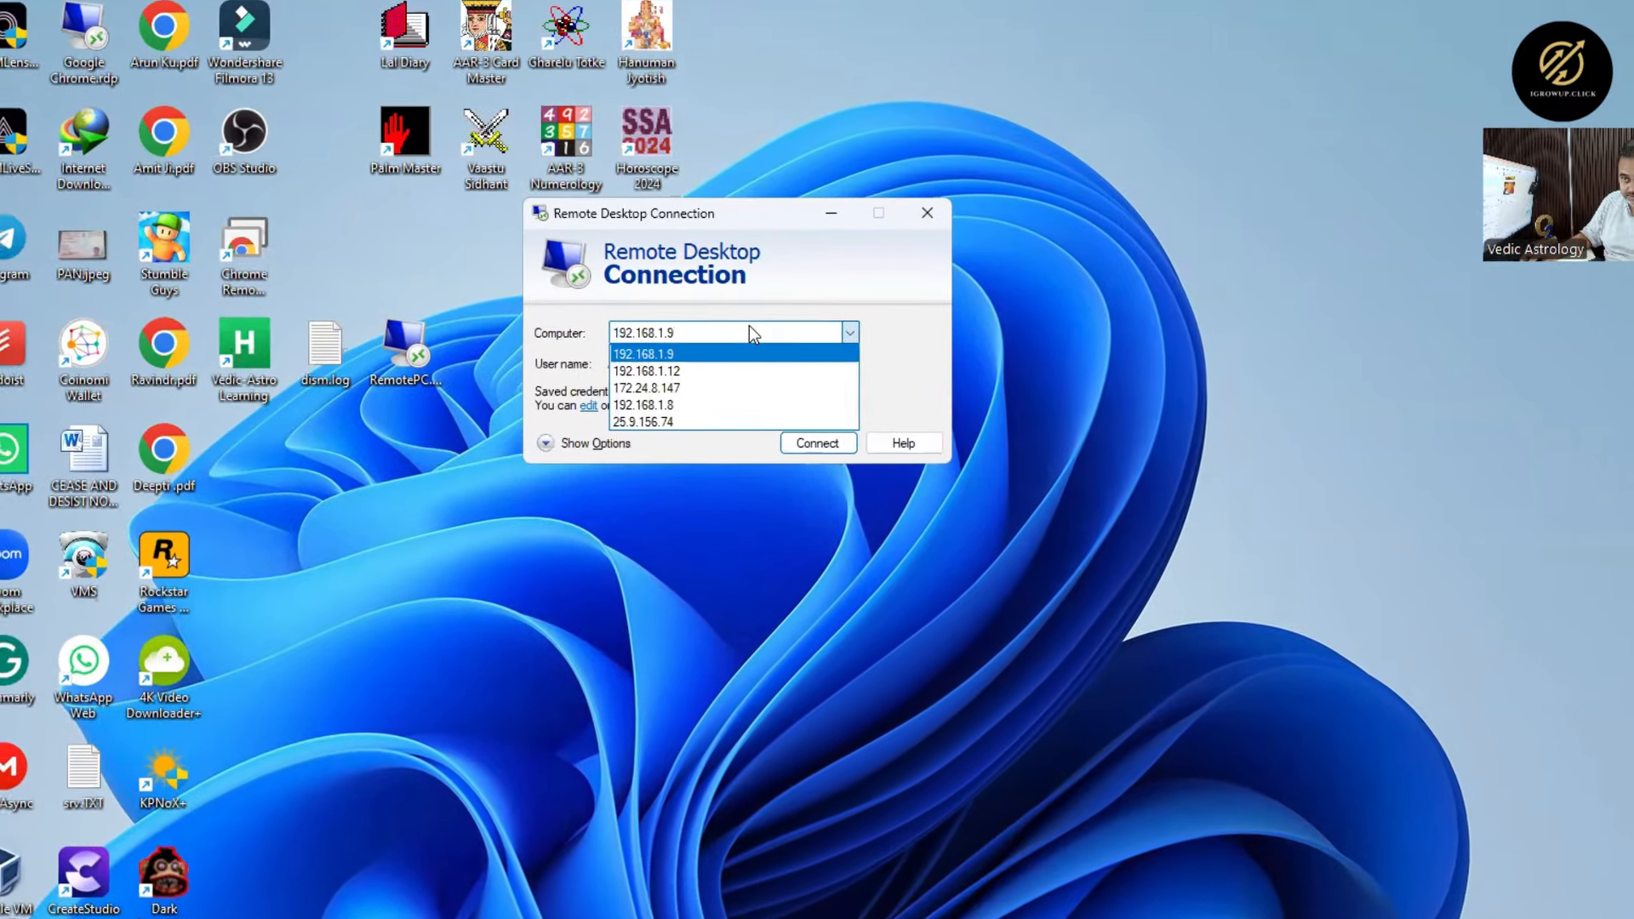
left_click(749, 327)
left_click(750, 333)
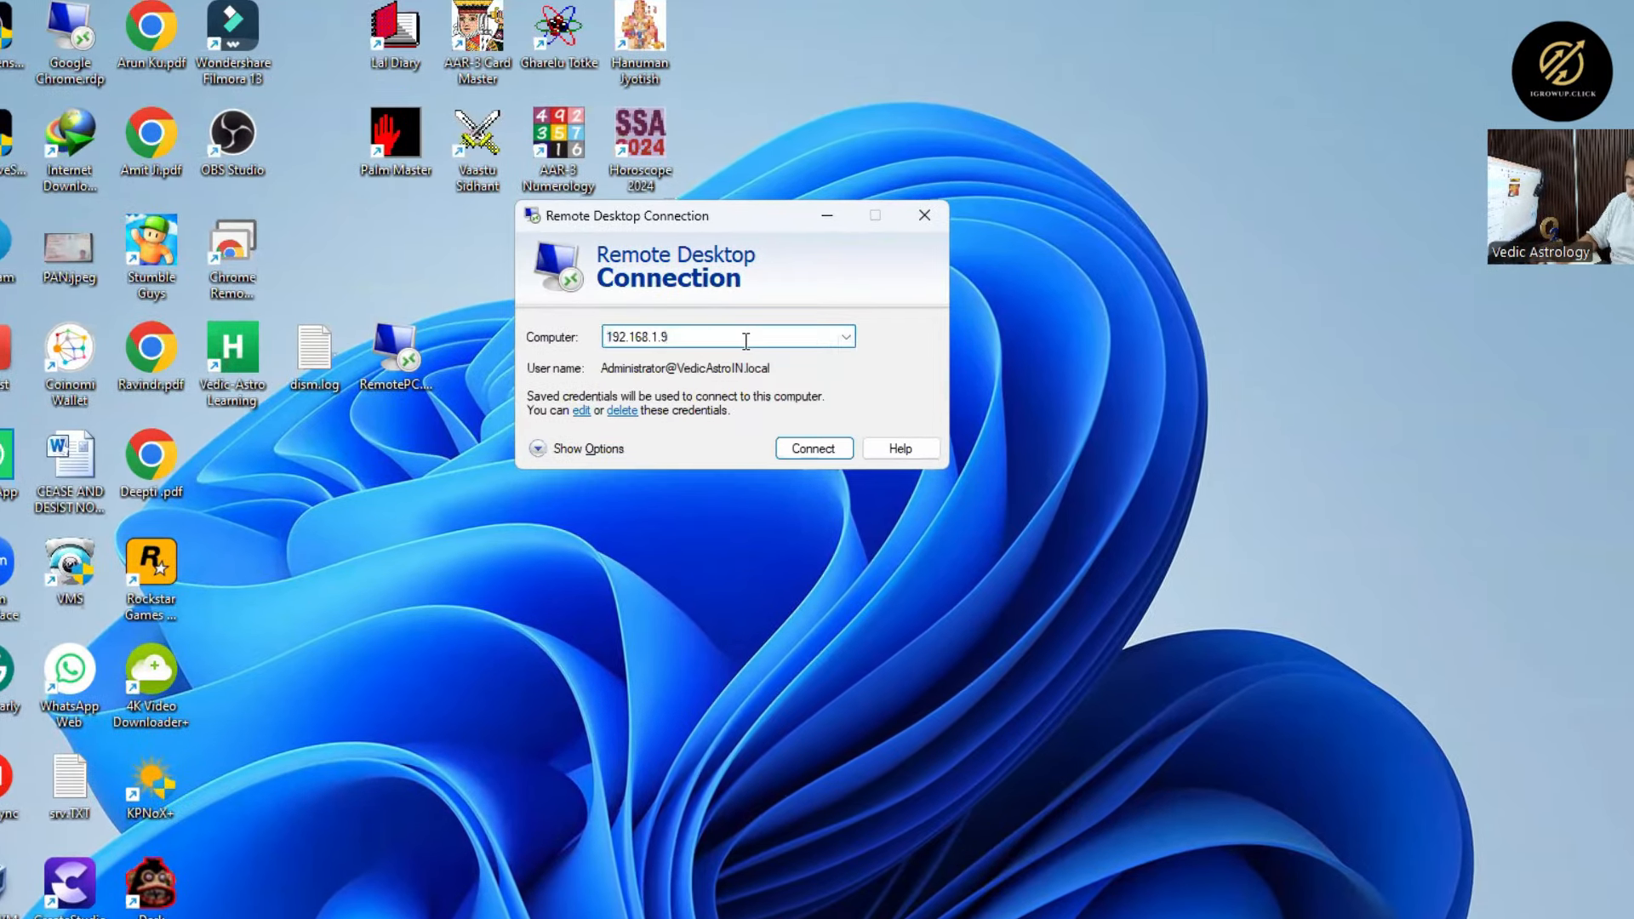
key("BackSpace")
type("6")
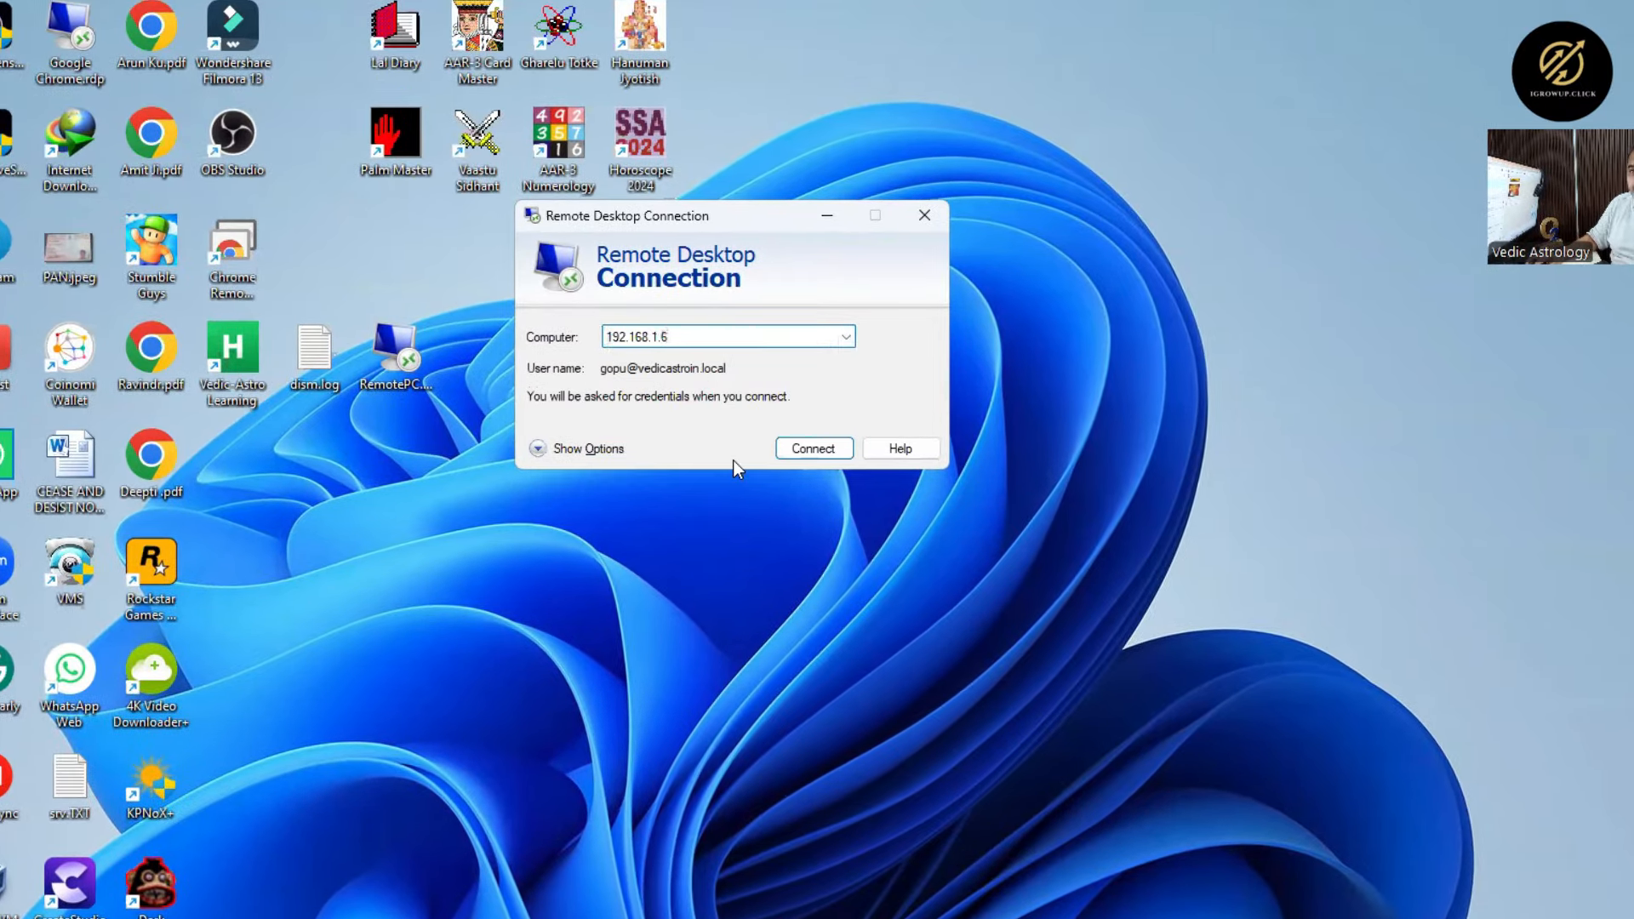
- Connect to the client computer, entering the domain user's account password and accepting the untrusted certificate
left_click(802, 451)
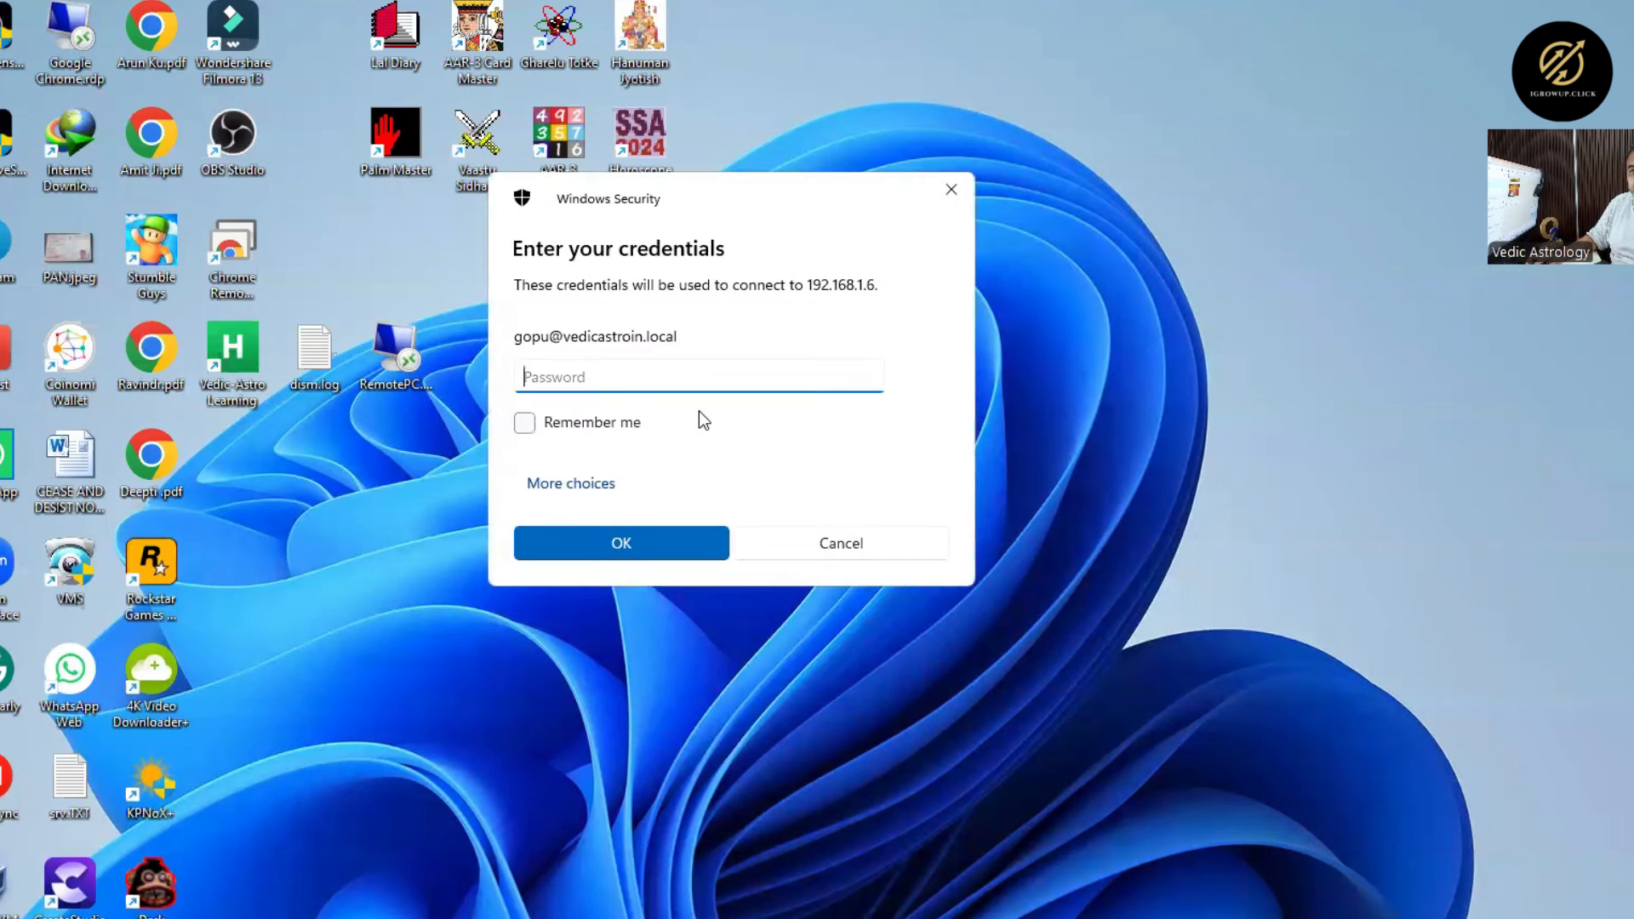
type("••••••")
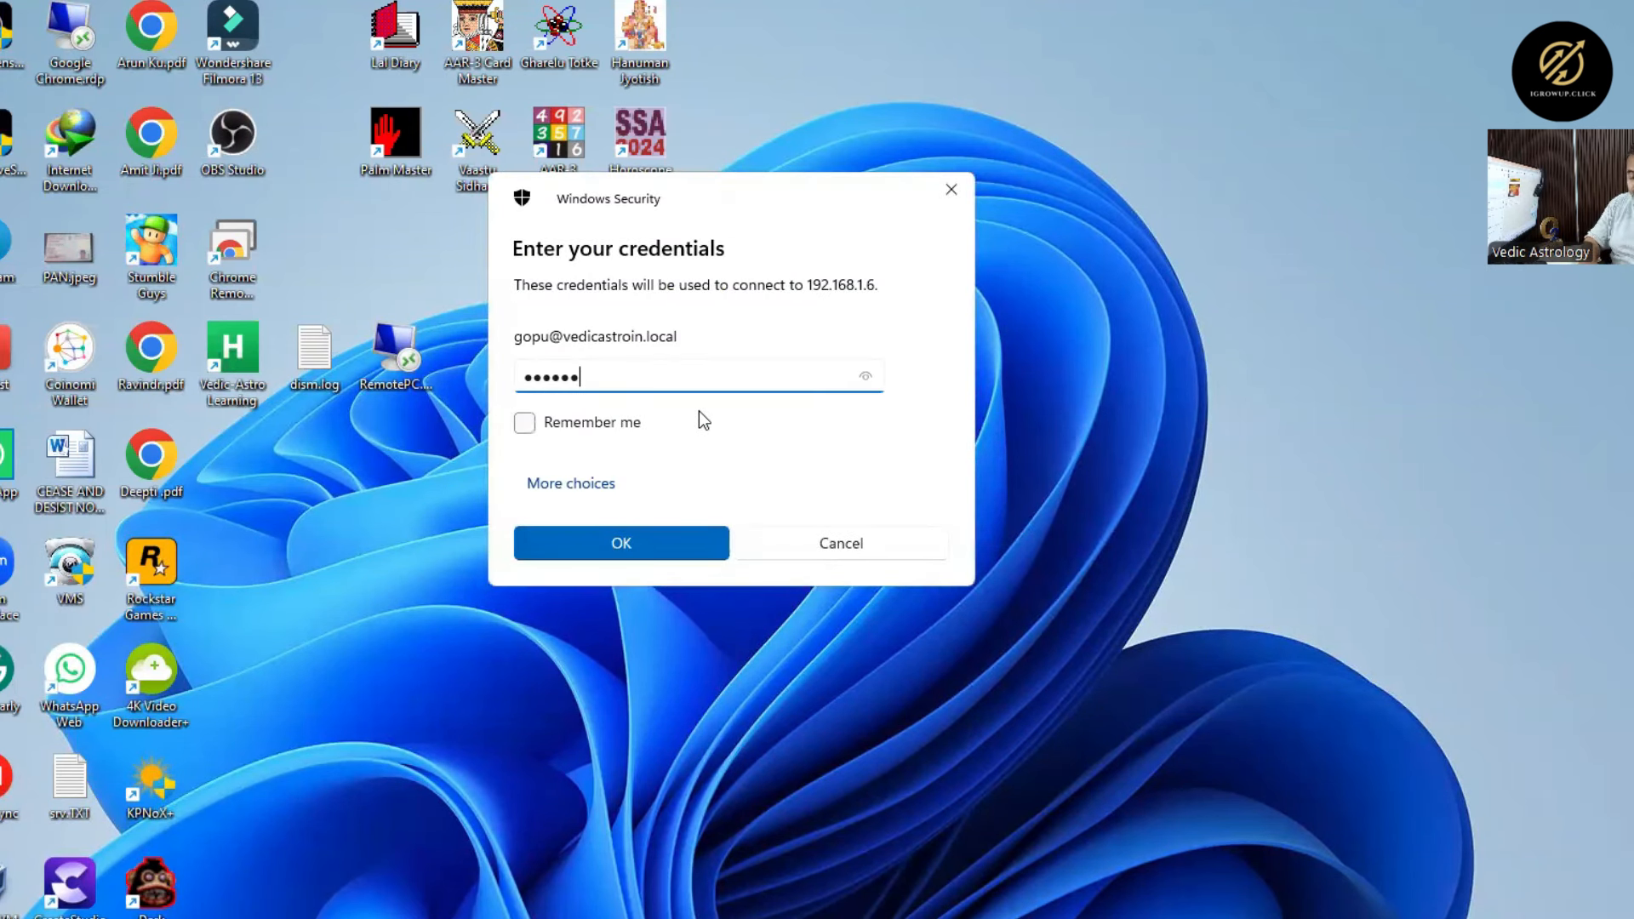
type("•••••")
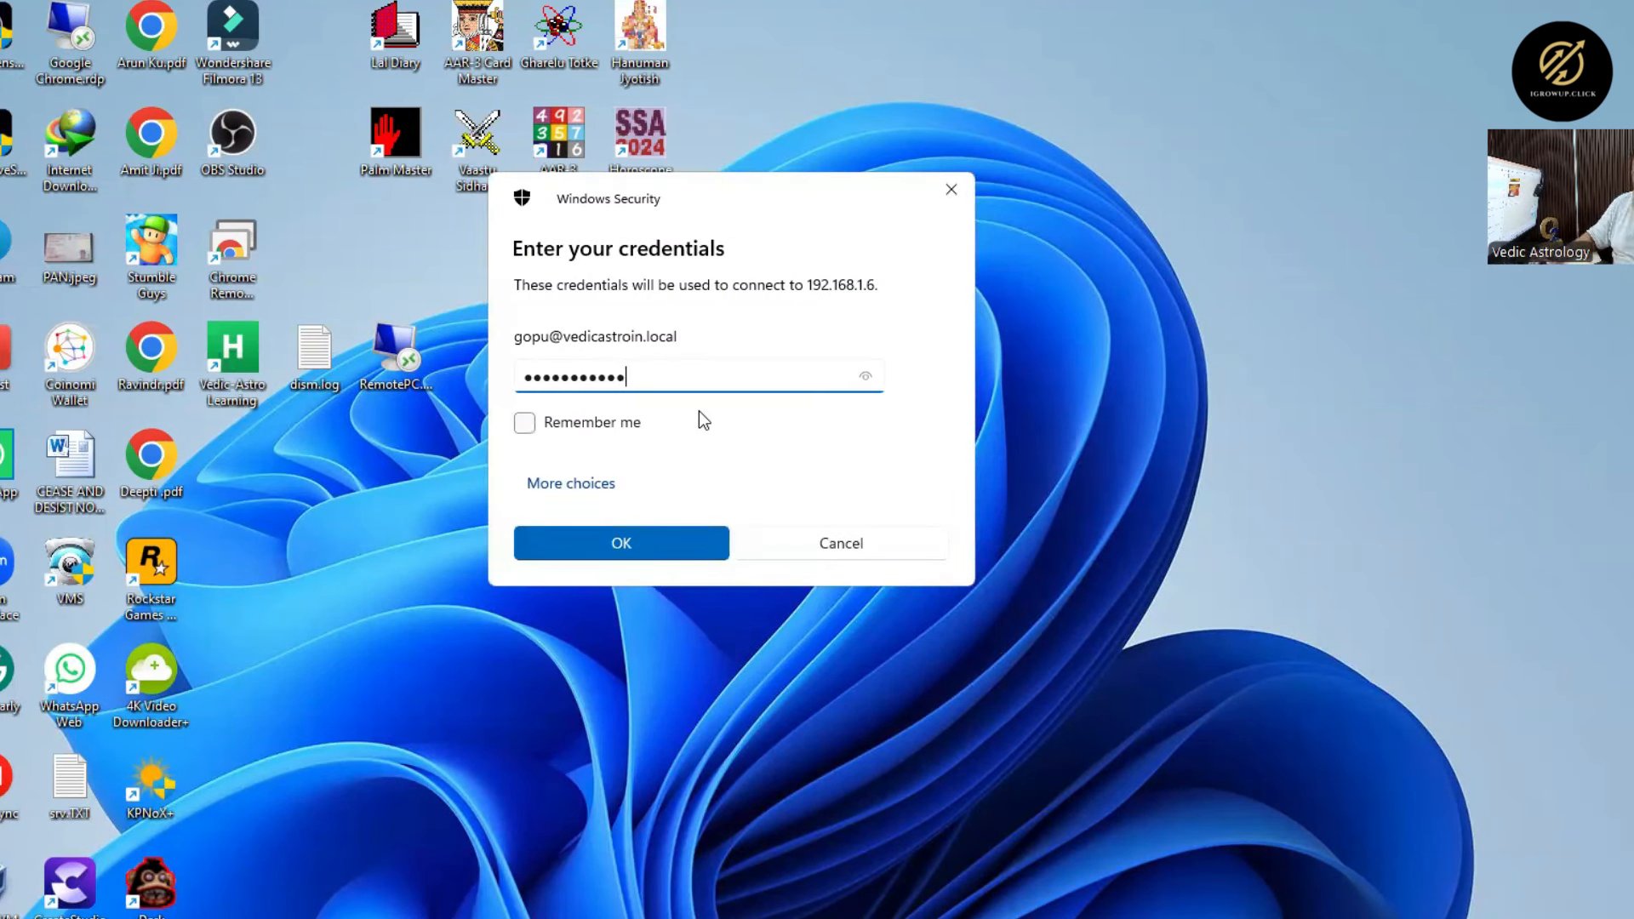
left_click(613, 541)
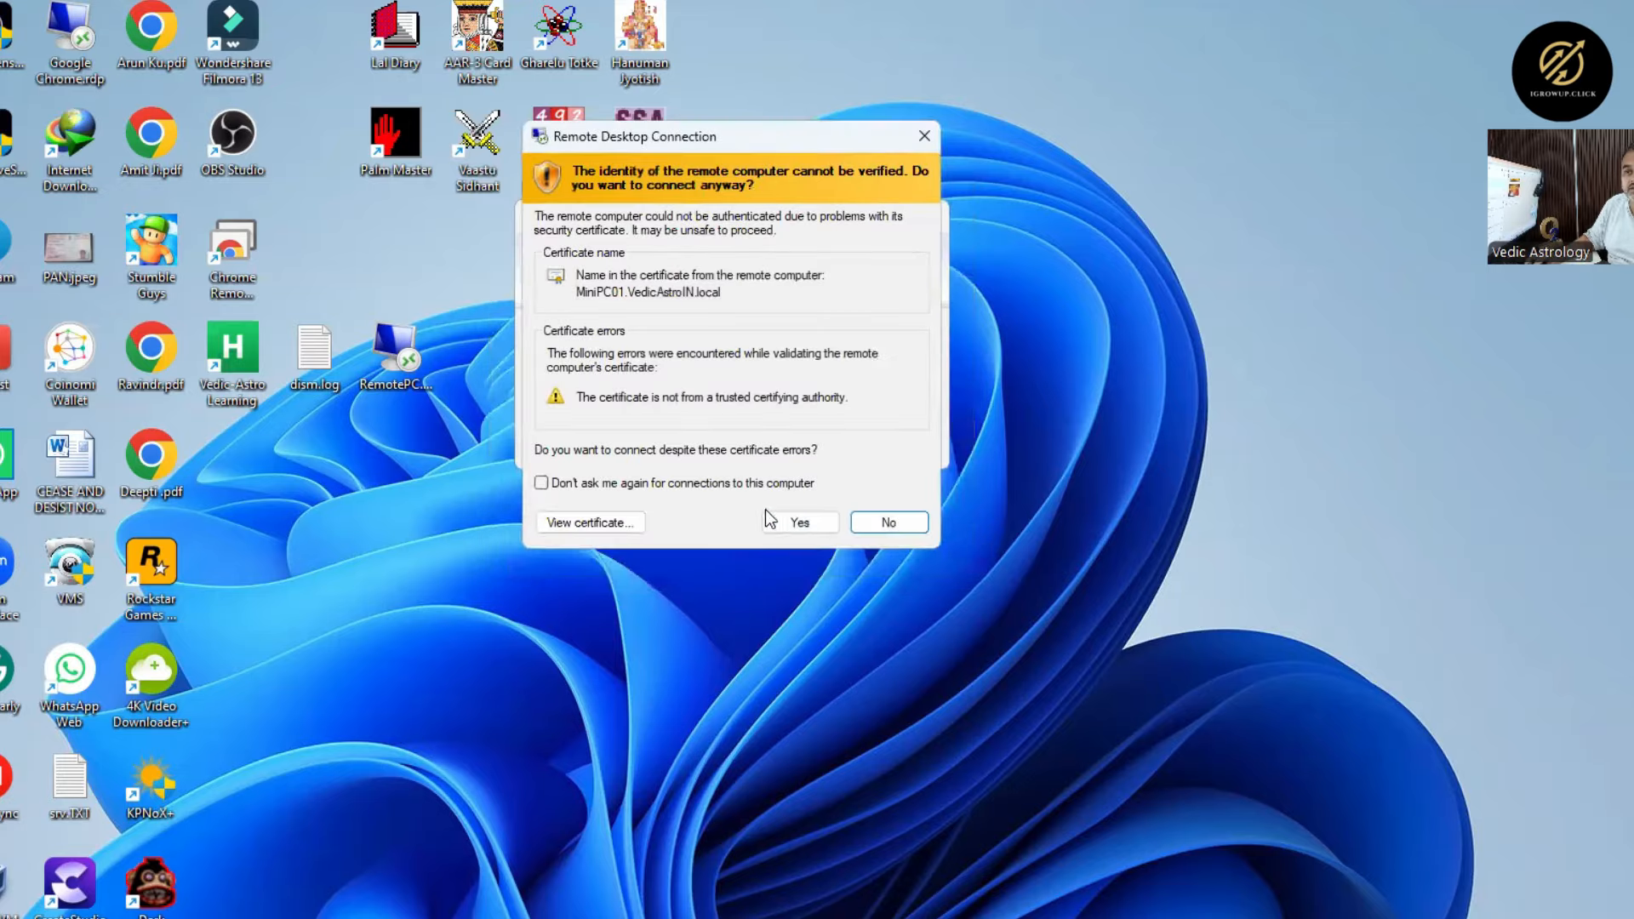
left_click(800, 523)
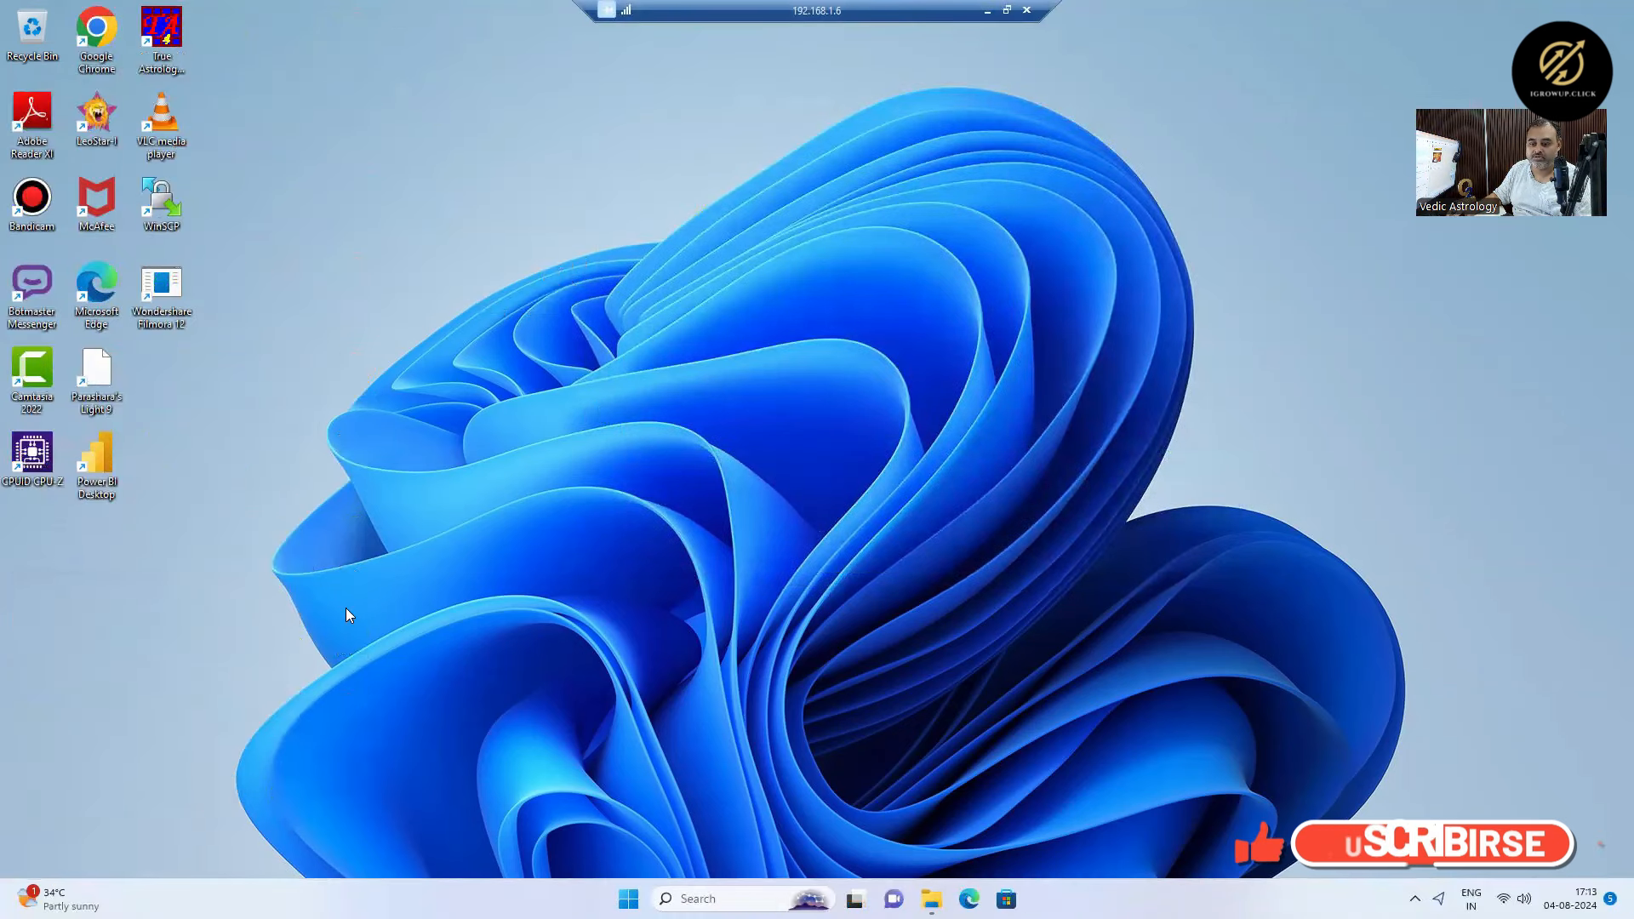
- Open This PC in File Explorer on the client computer and check the mapped network drives
left_click(931, 899)
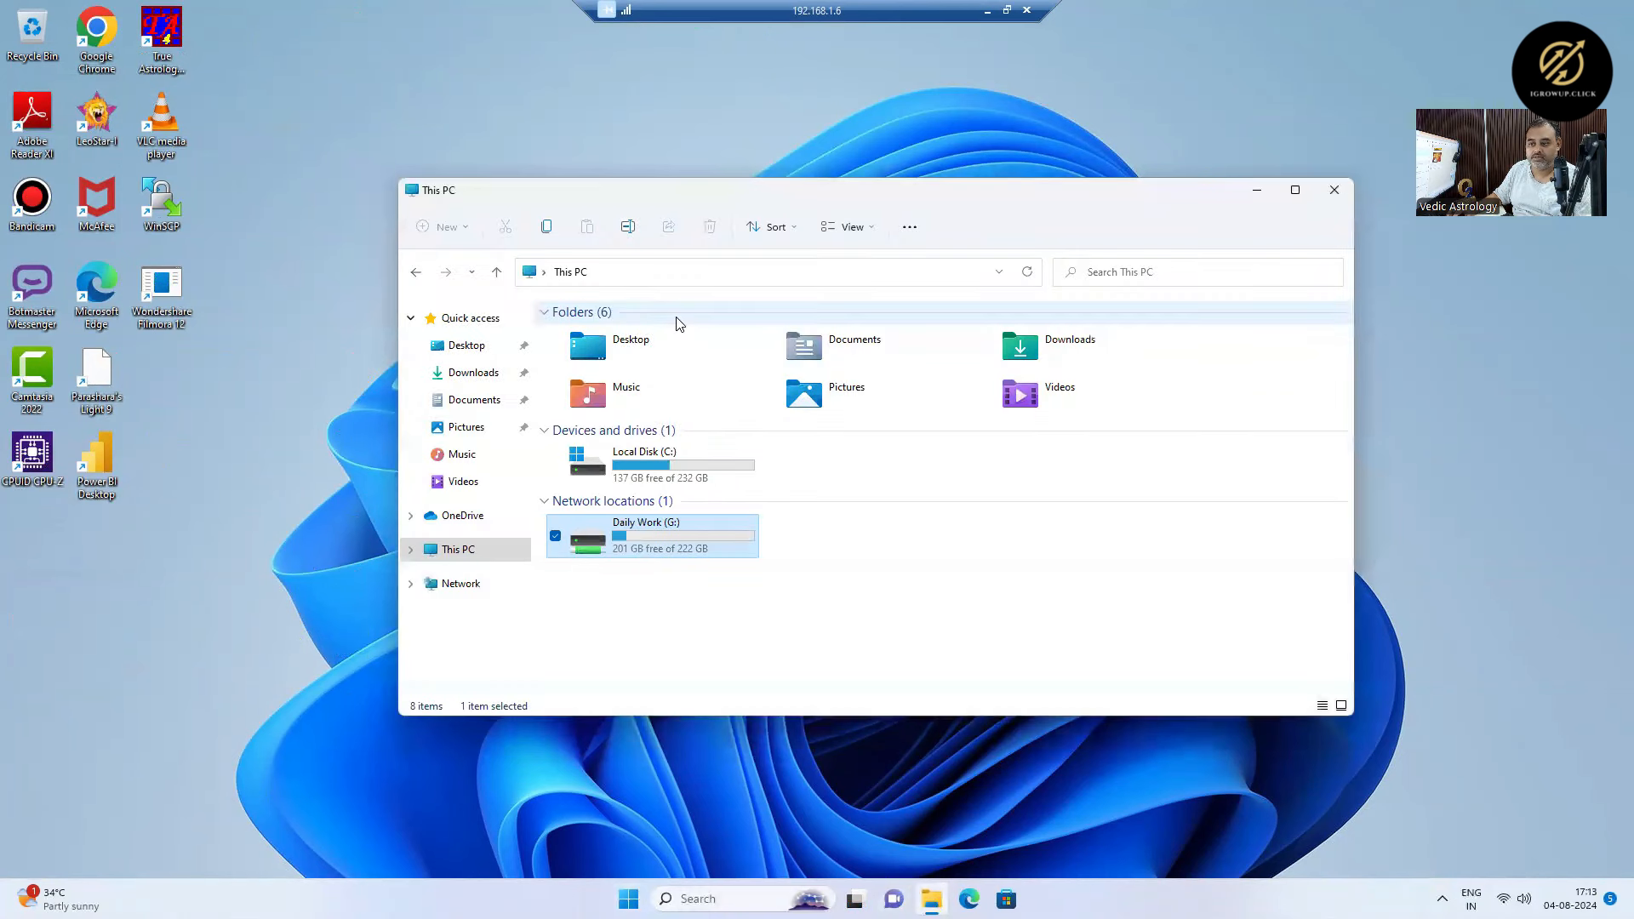
left_click(457, 551)
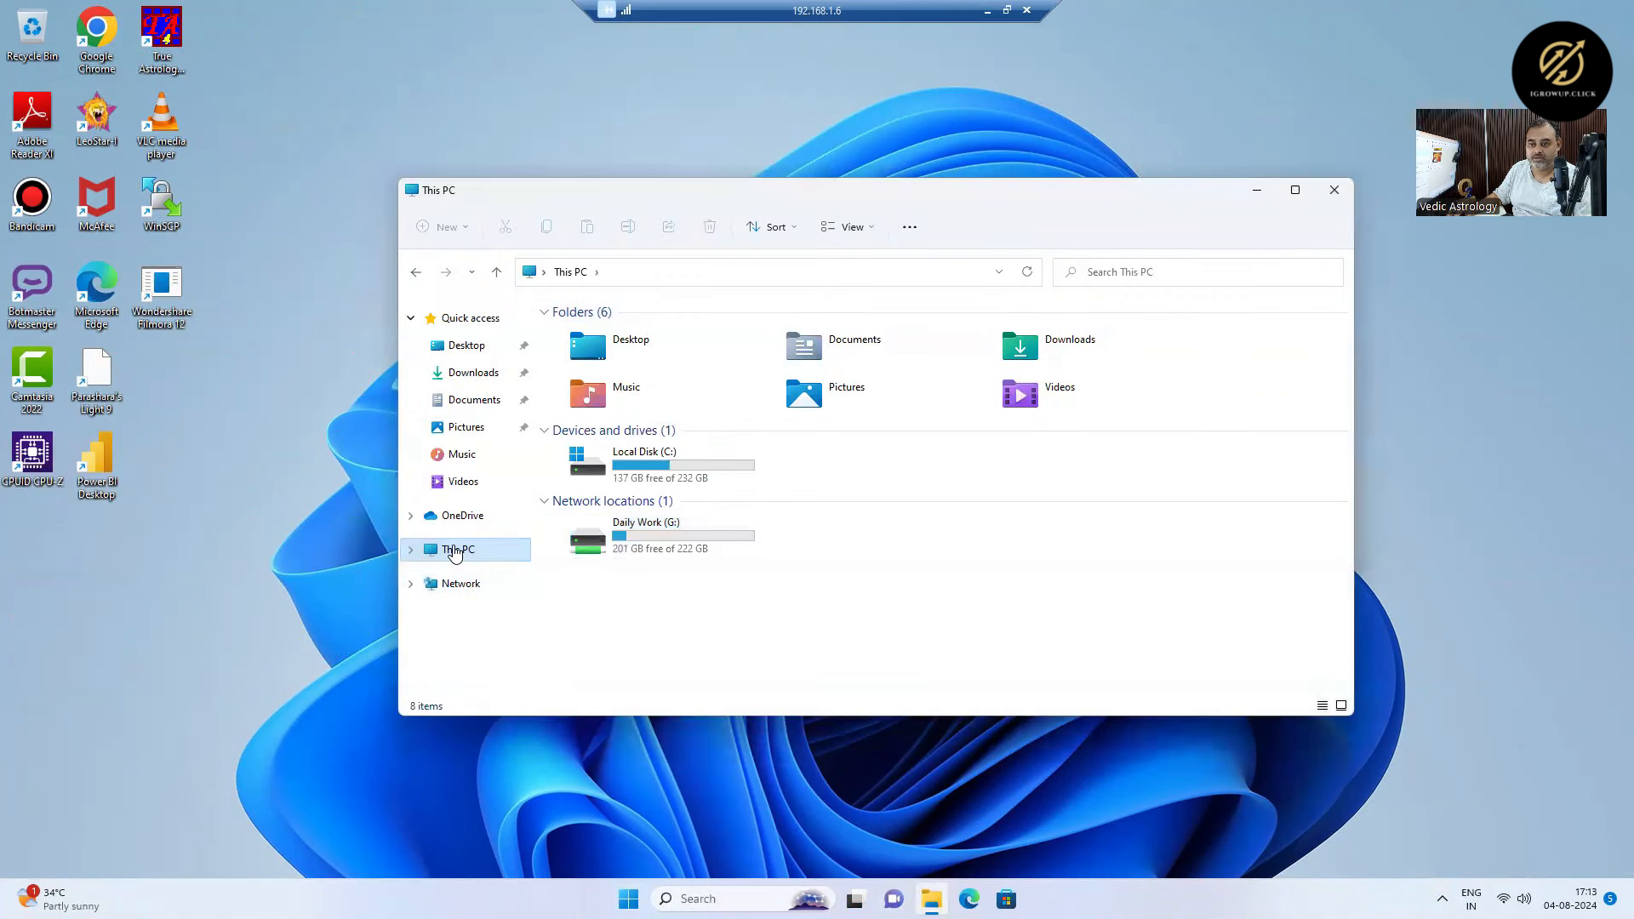
- Open Command Prompt on the client computer and run logoff to end the domain user's session
double_click(455, 551)
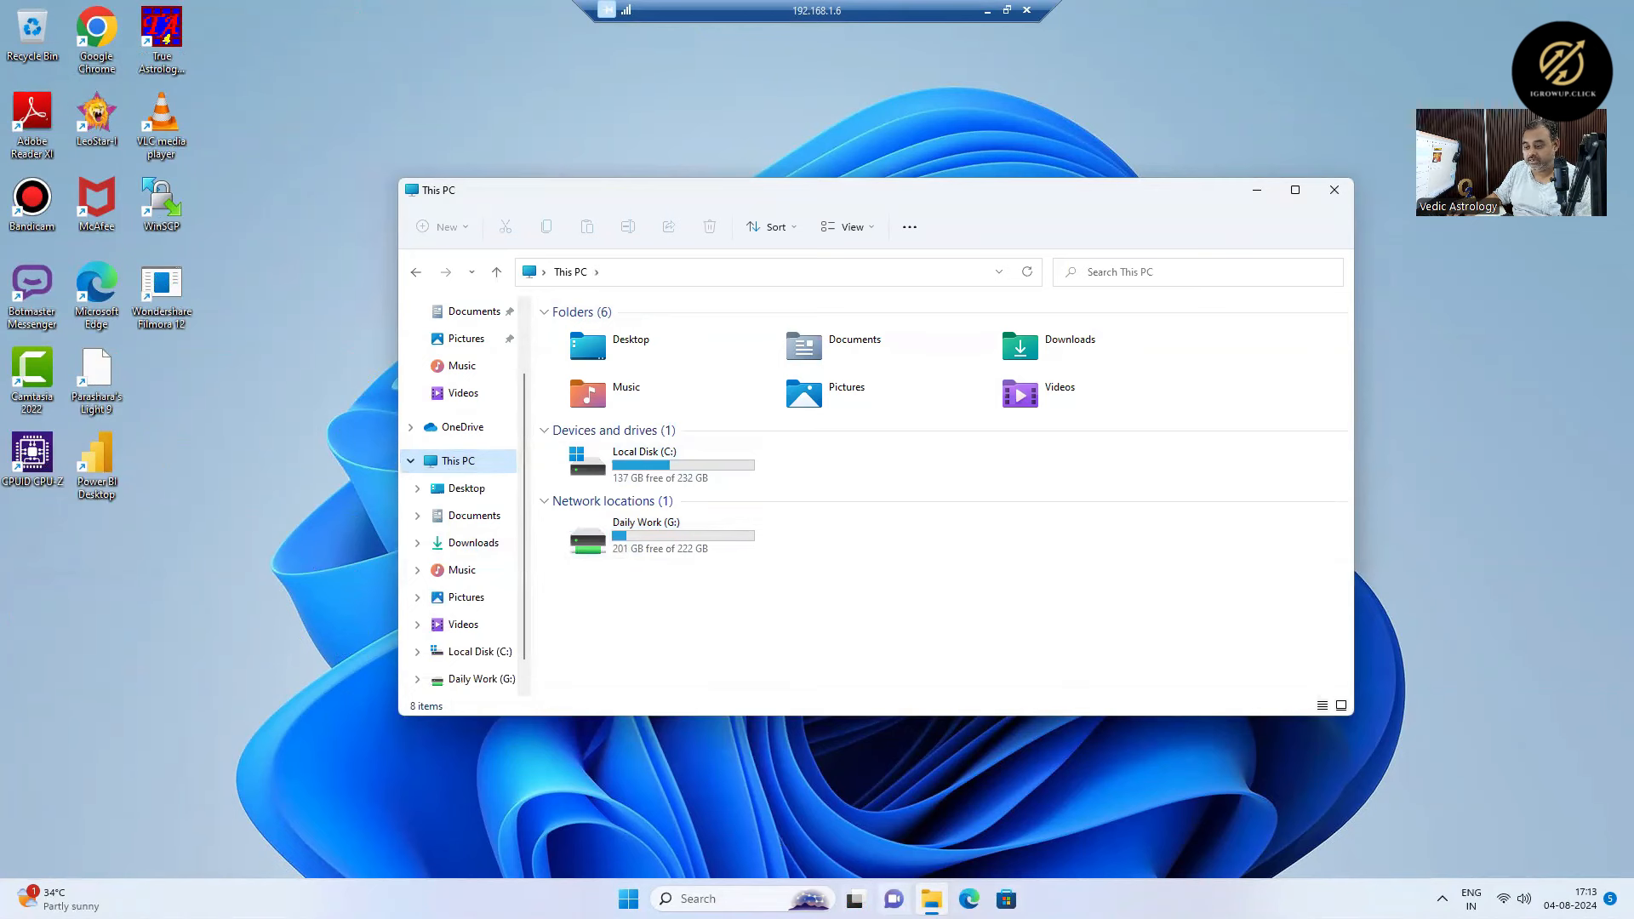
left_click(628, 899)
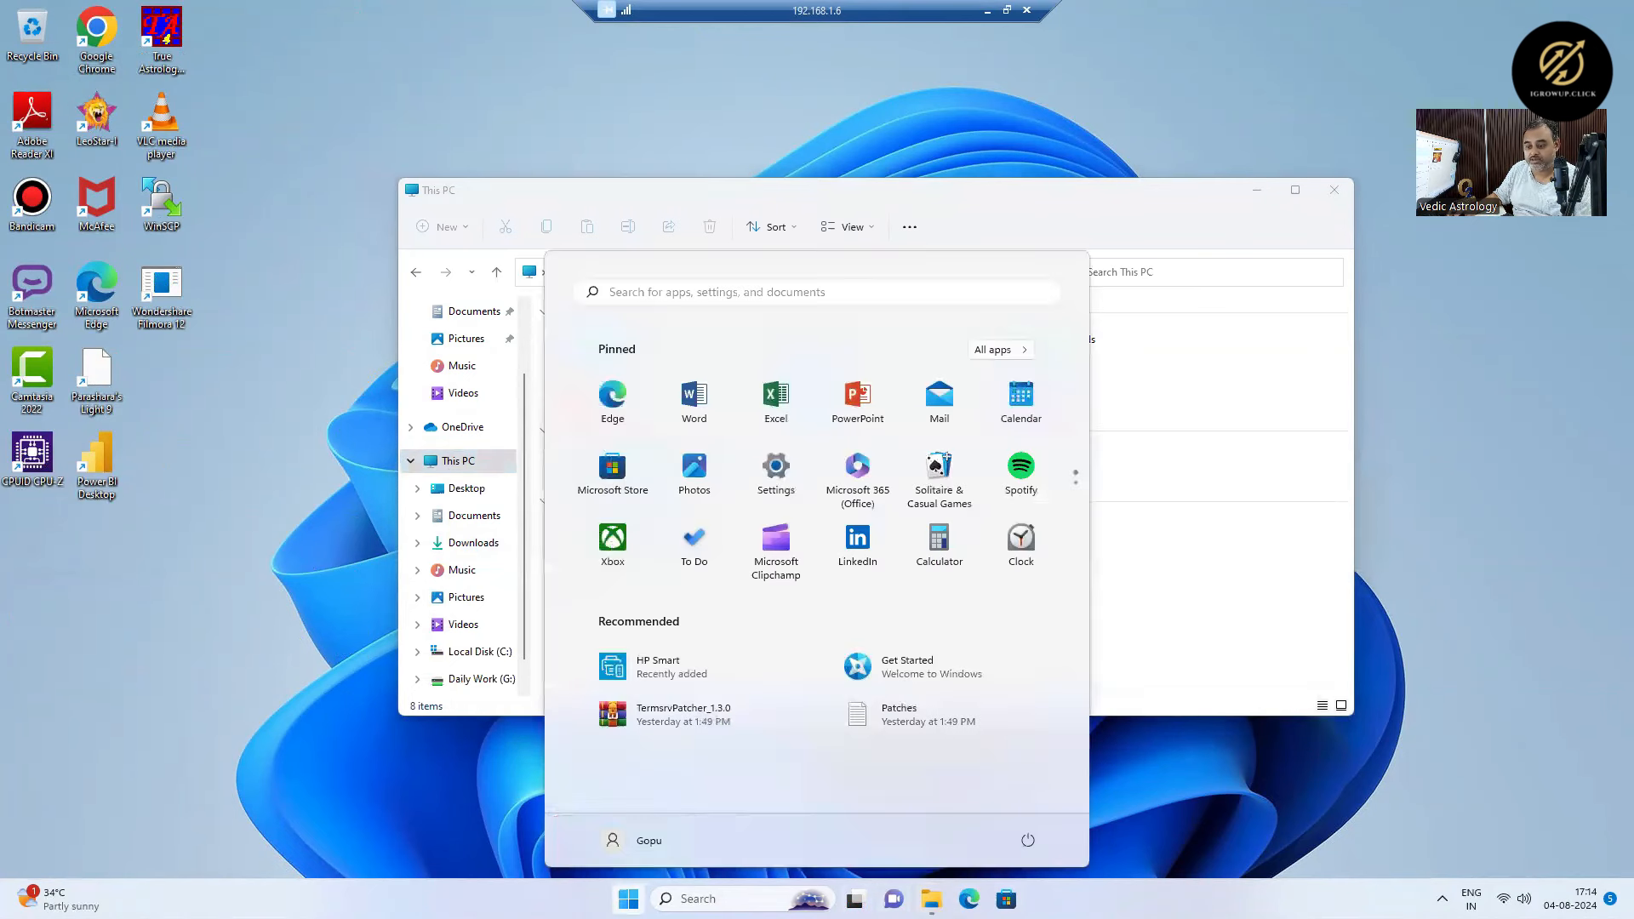
left_click(1027, 841)
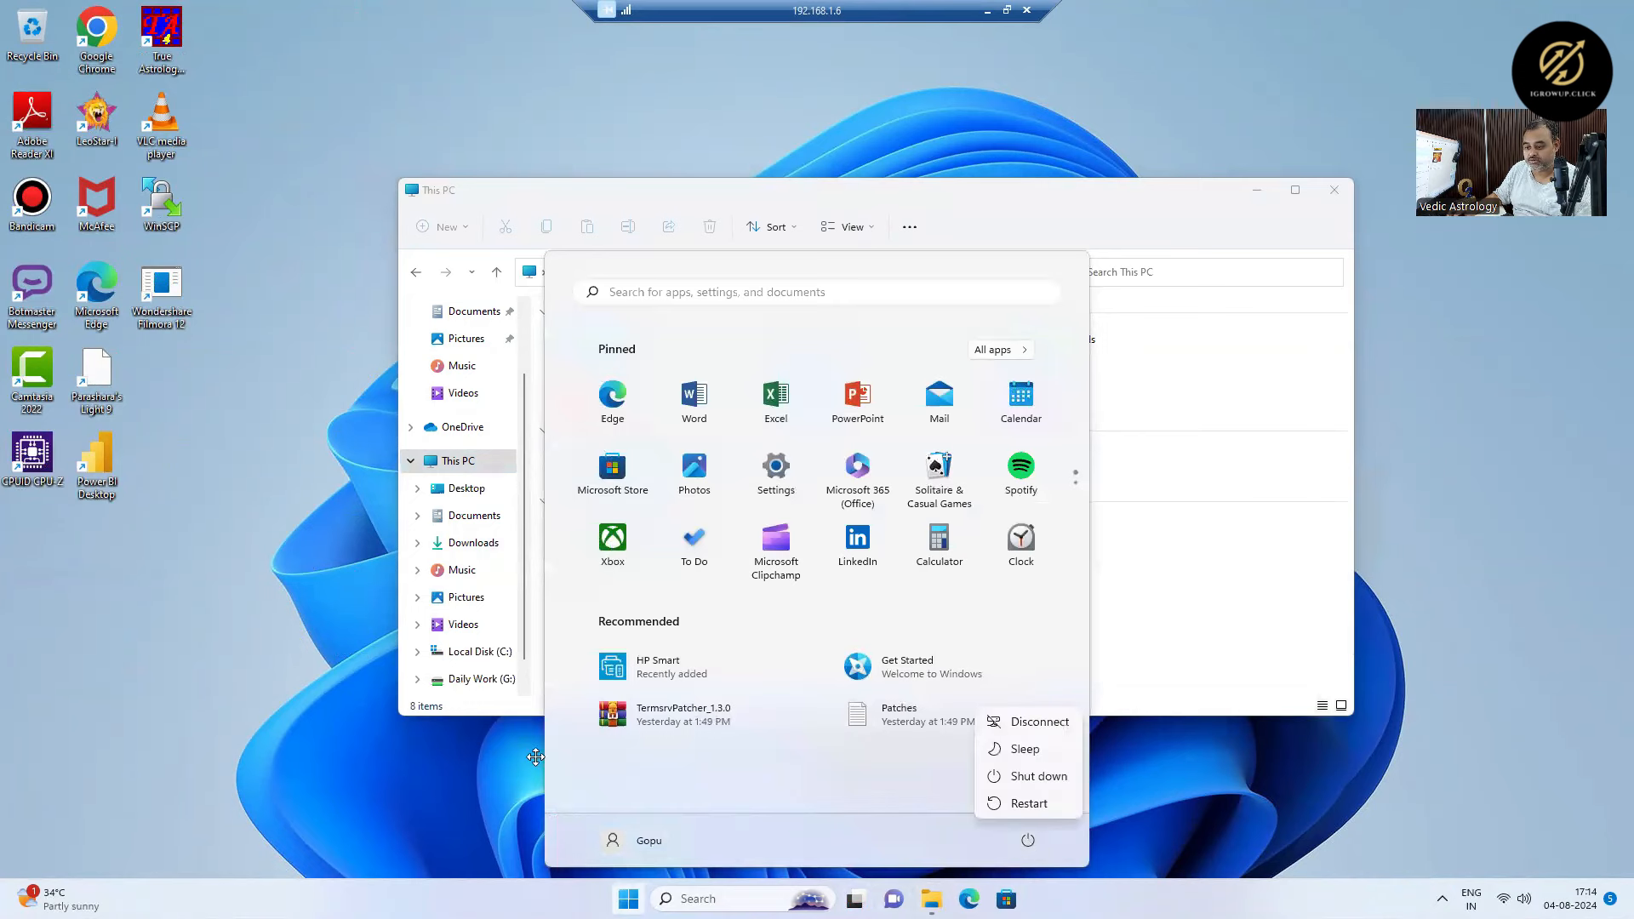
left_click(691, 899)
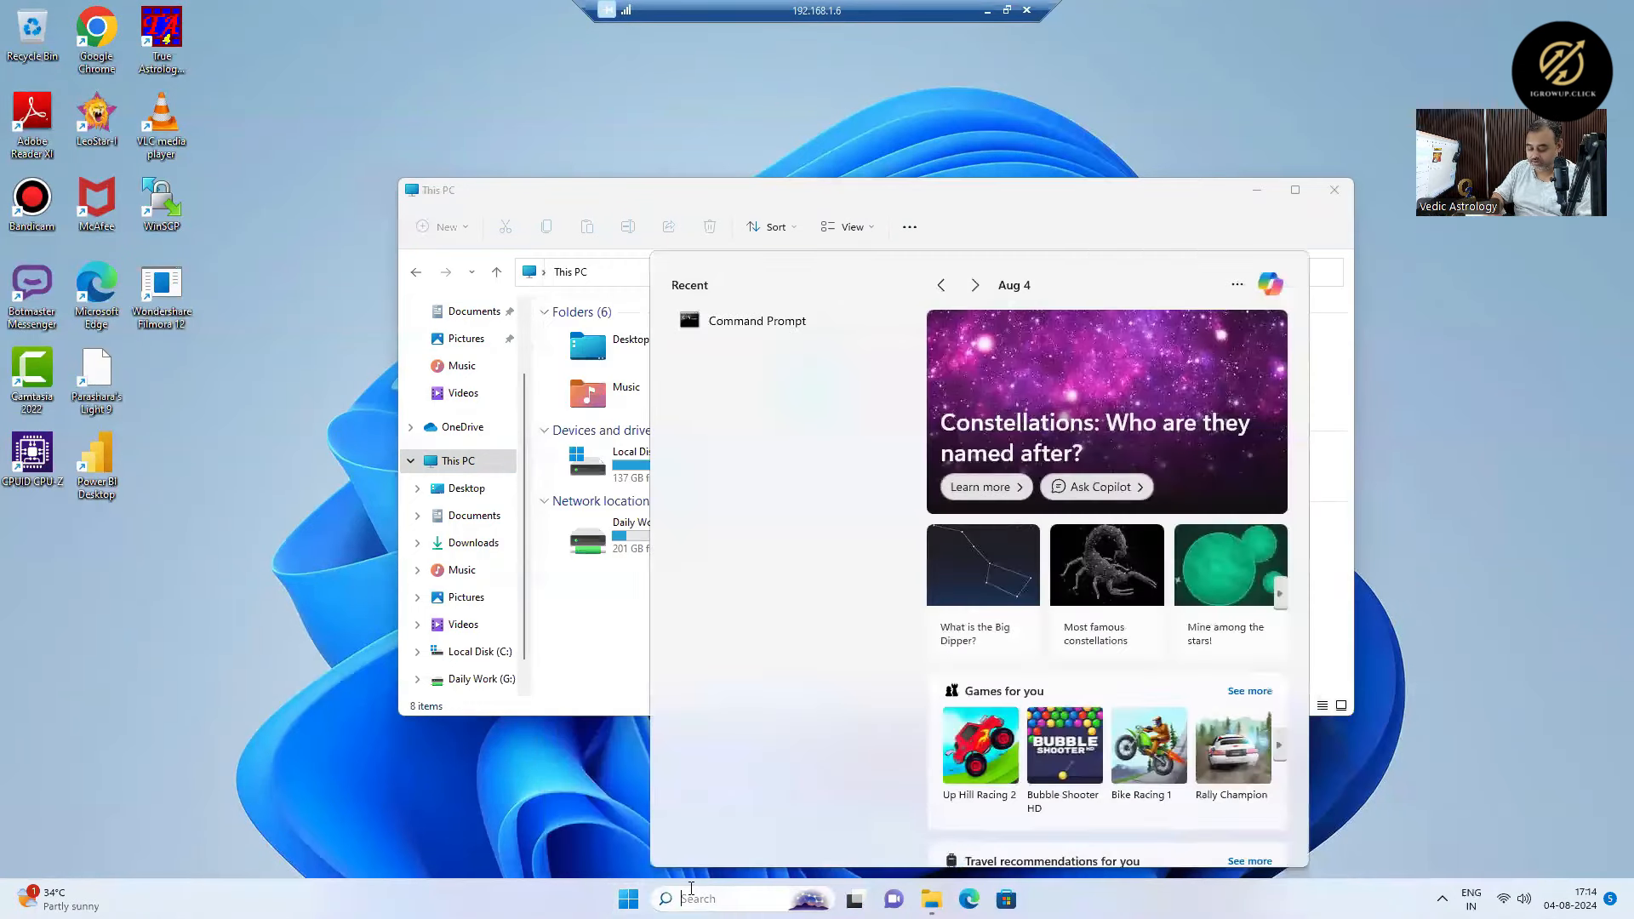
type("cm")
key("Return")
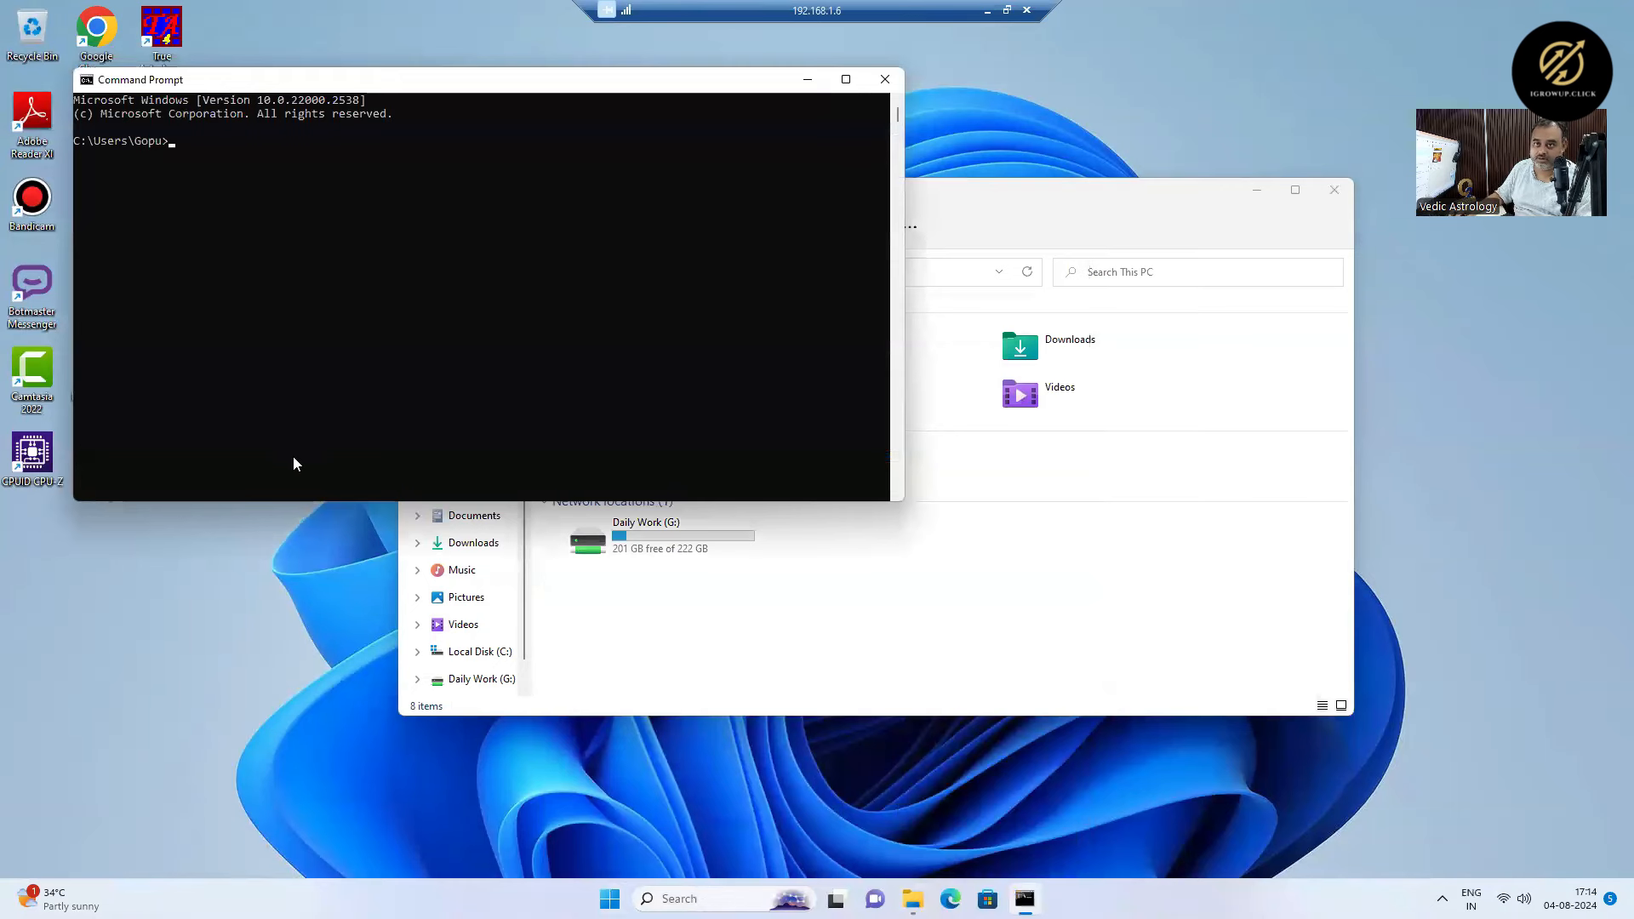
left_click(444, 347)
type("logoff")
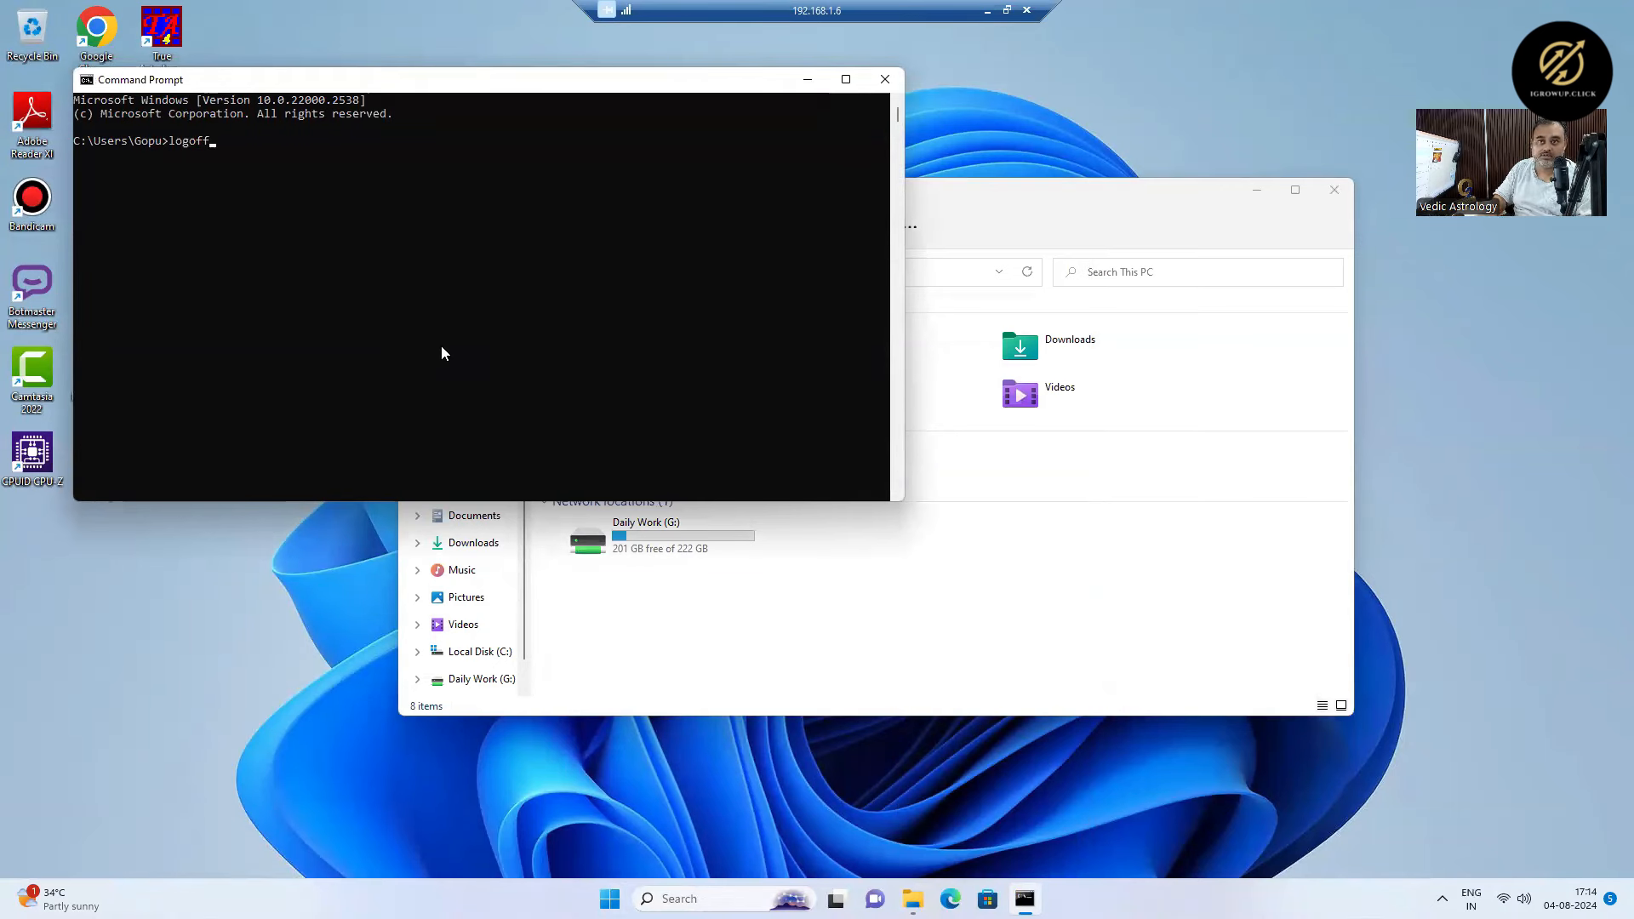
key("Return")
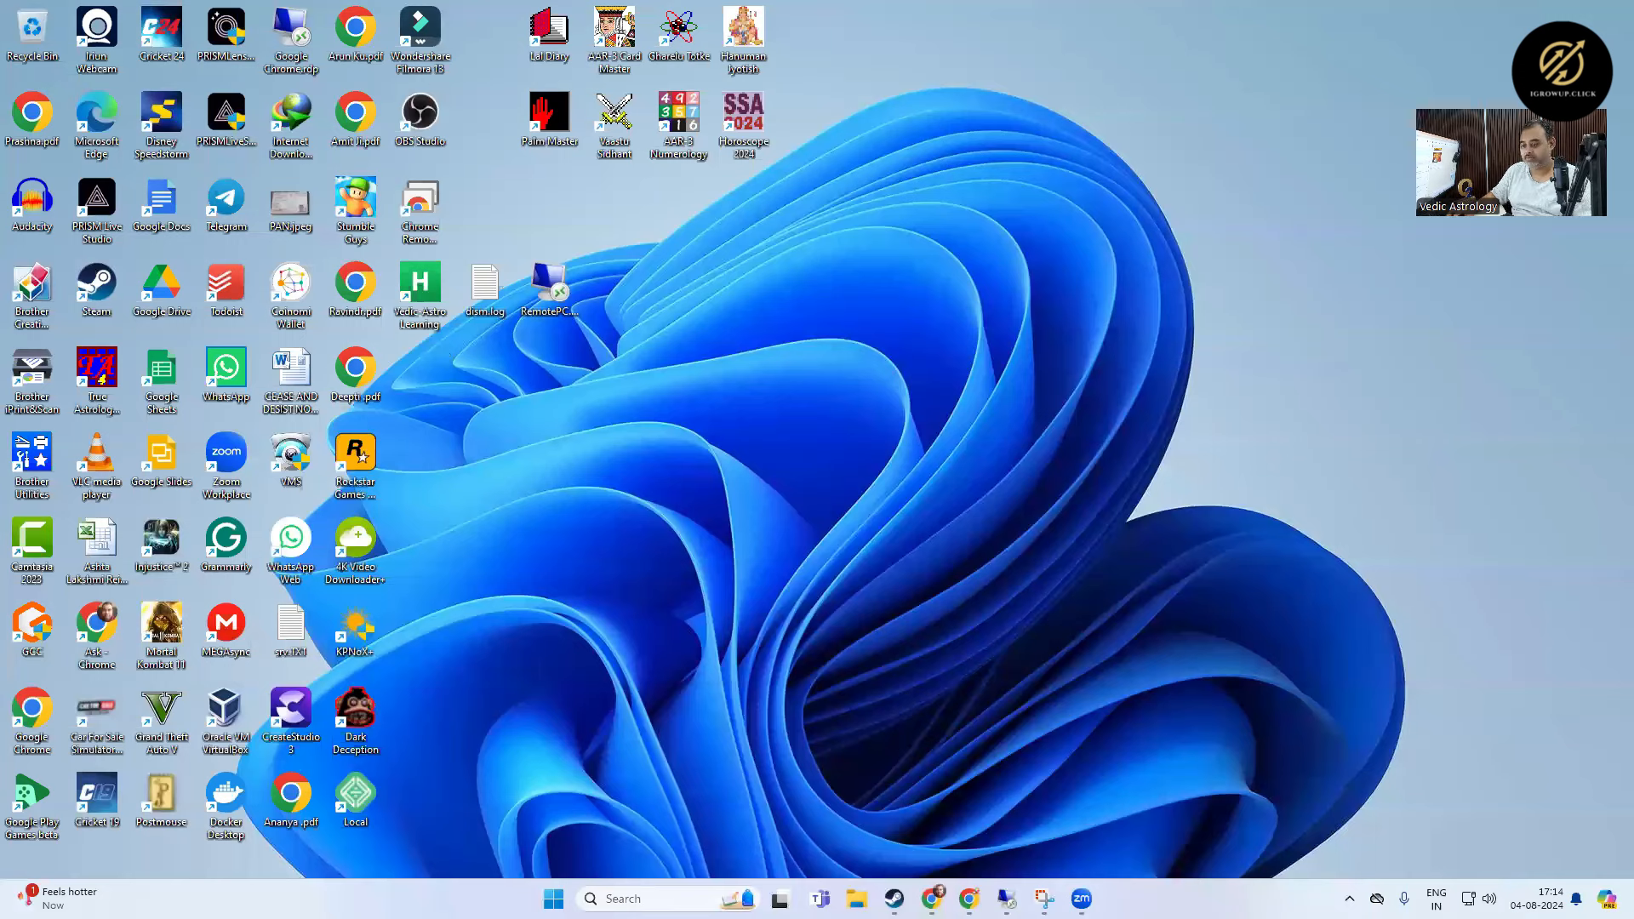
- Reconnect to 192.168.1.6 through Remote Desktop Connection, entering the domain user's account password and accepting the untrusted certificate
left_click(645, 893)
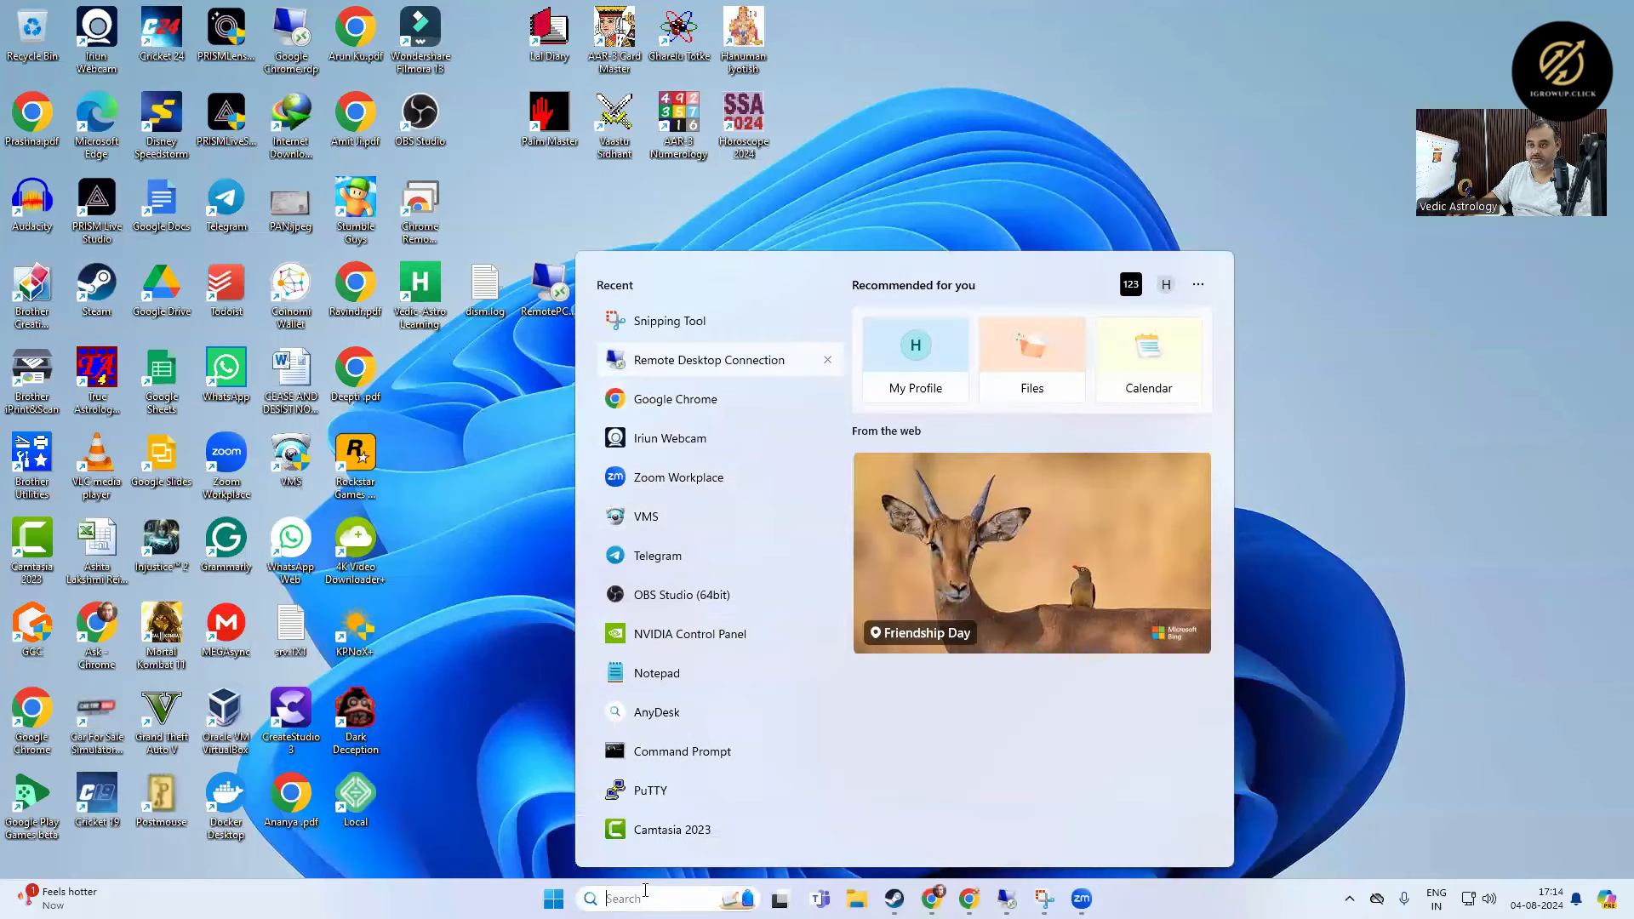
left_click(710, 634)
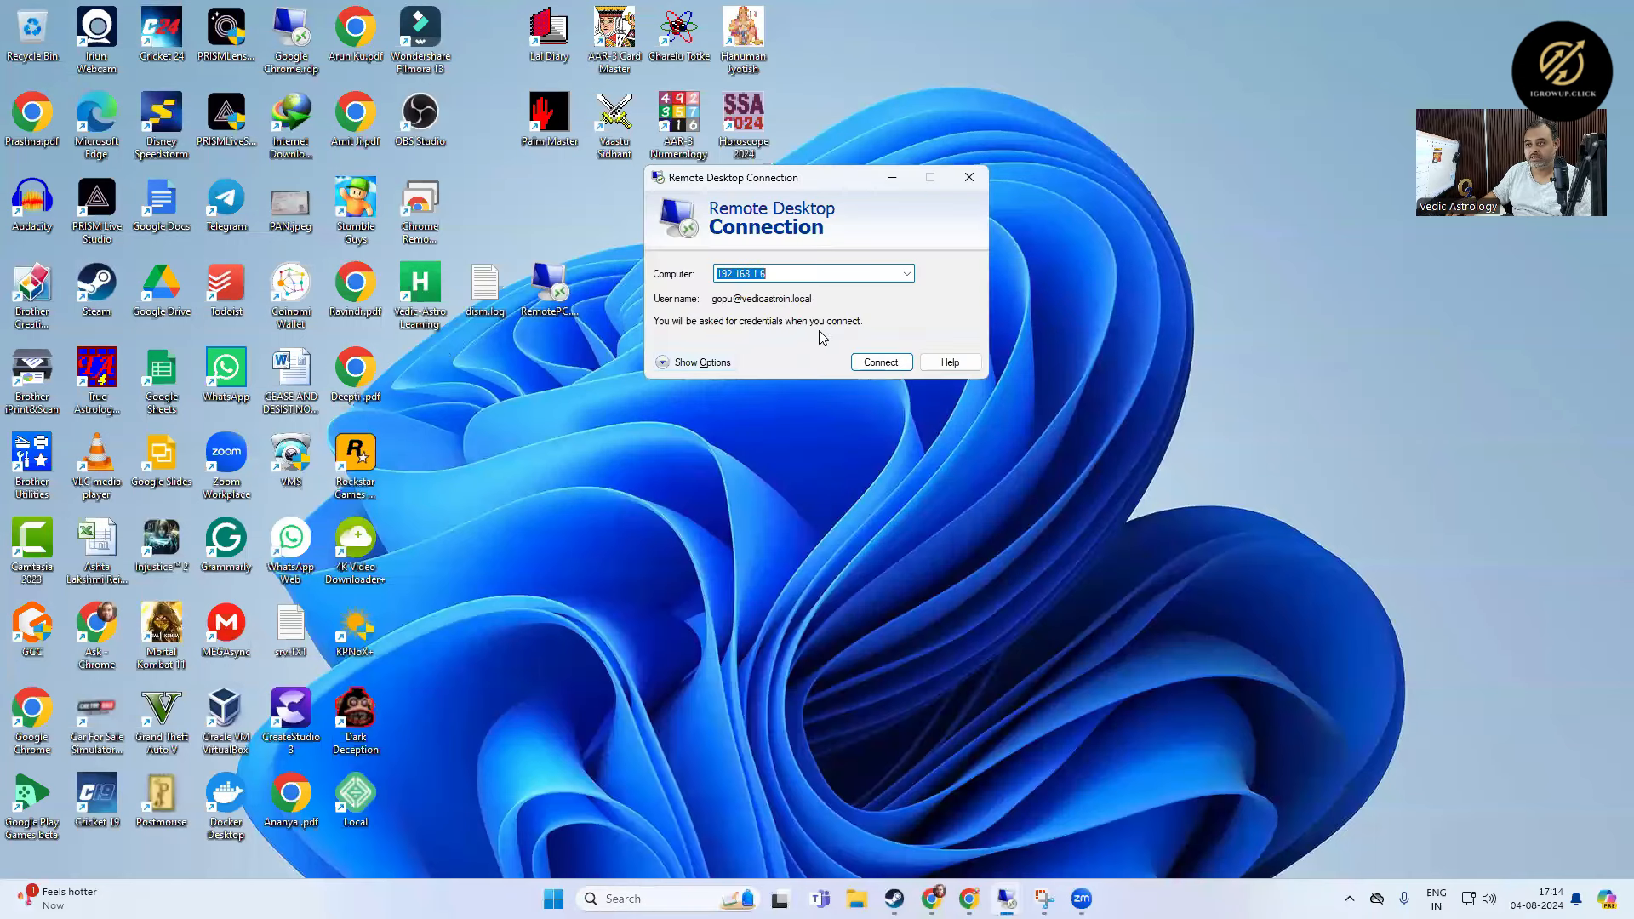
left_click(879, 364)
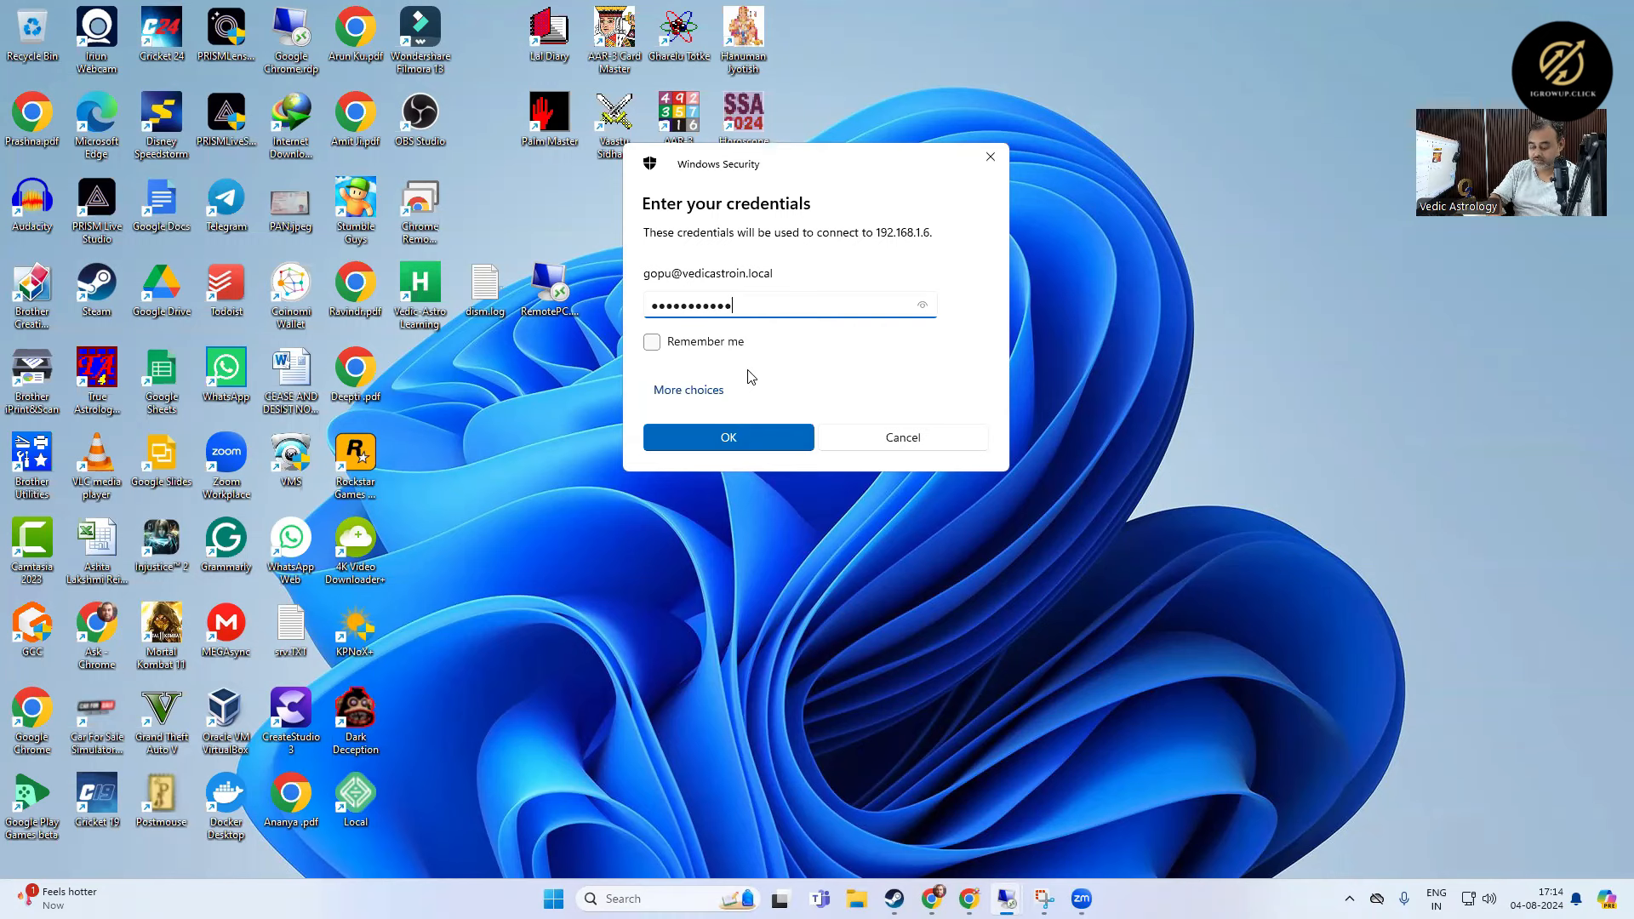
left_click(710, 441)
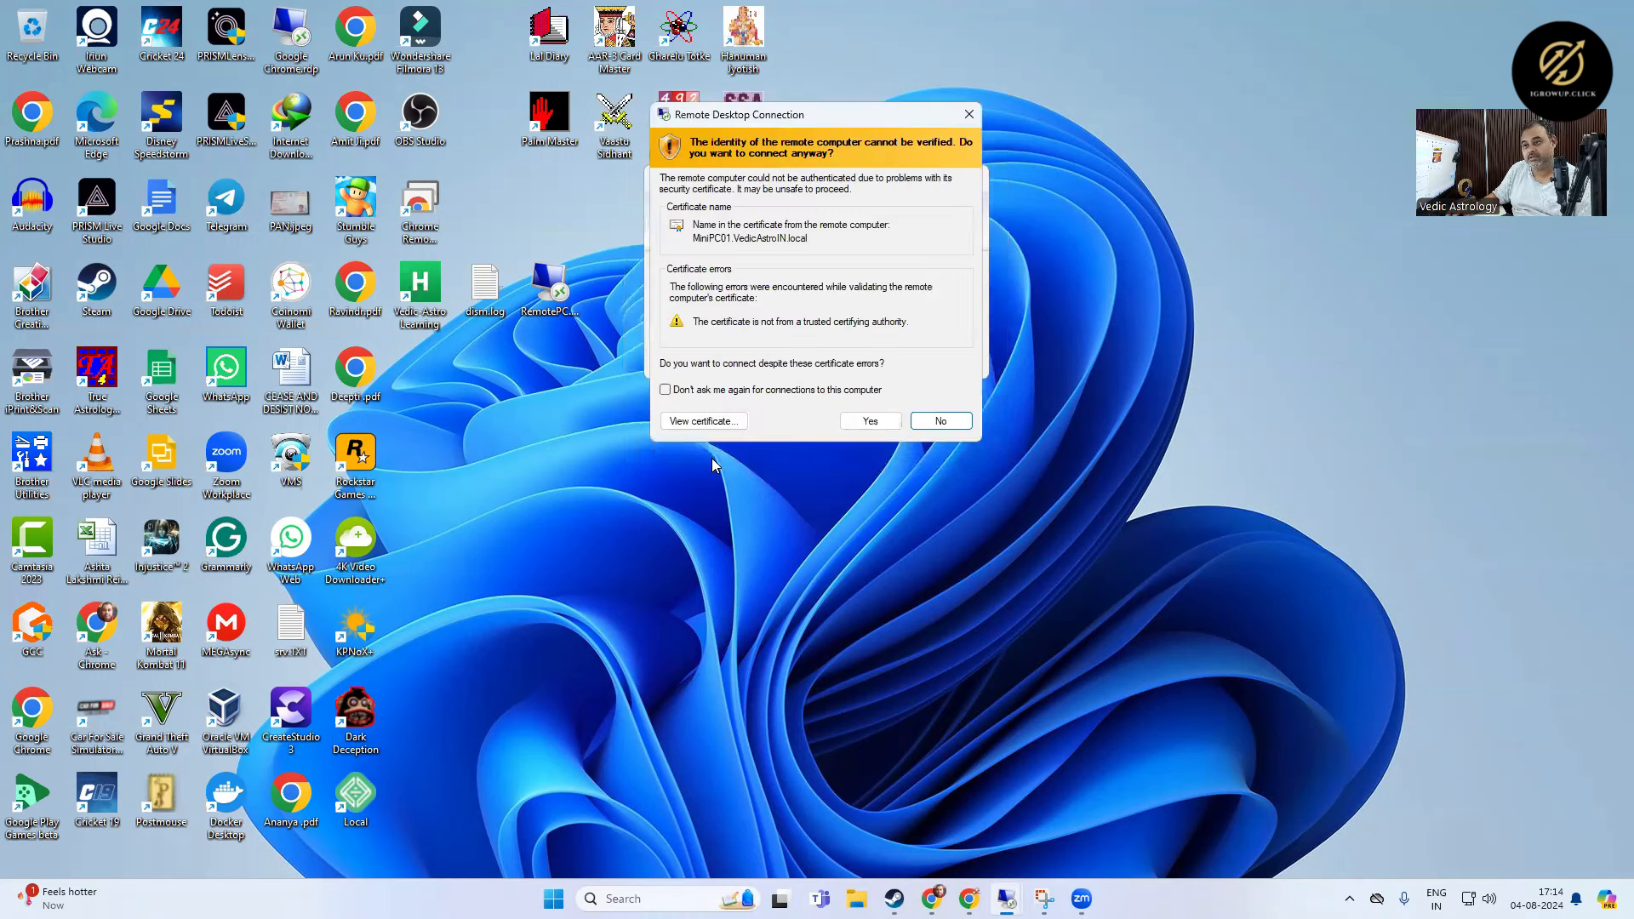
left_click(941, 420)
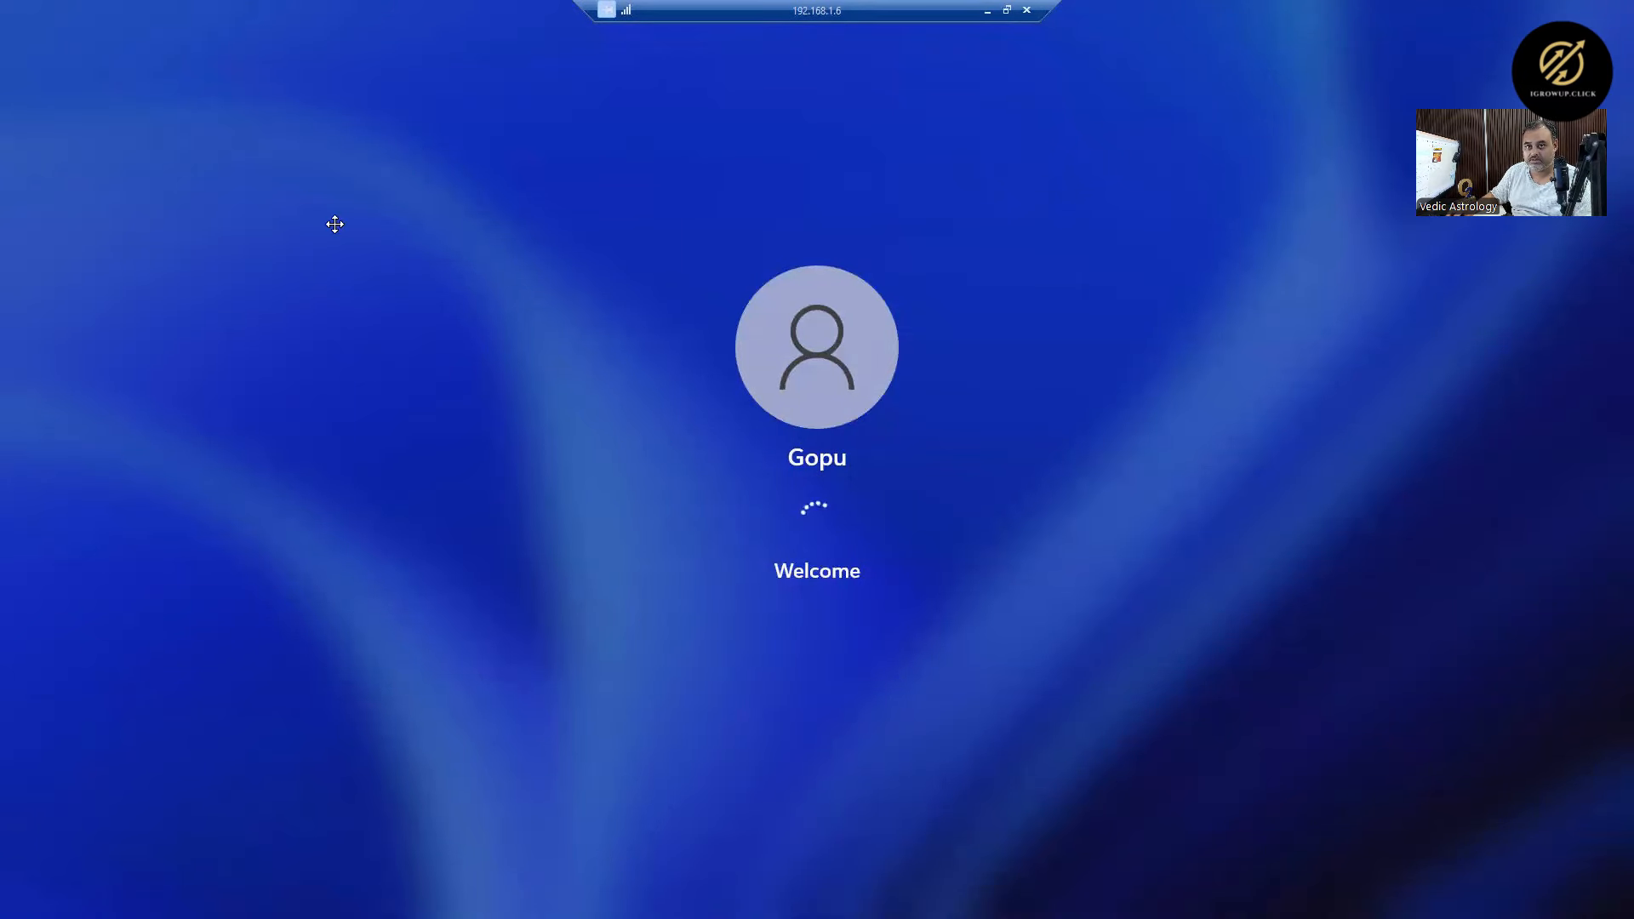
- Check This PC on the client computer for the mapped drive, open Share Drive (S:) and dismiss the WSHelper.exe error
left_click(932, 899)
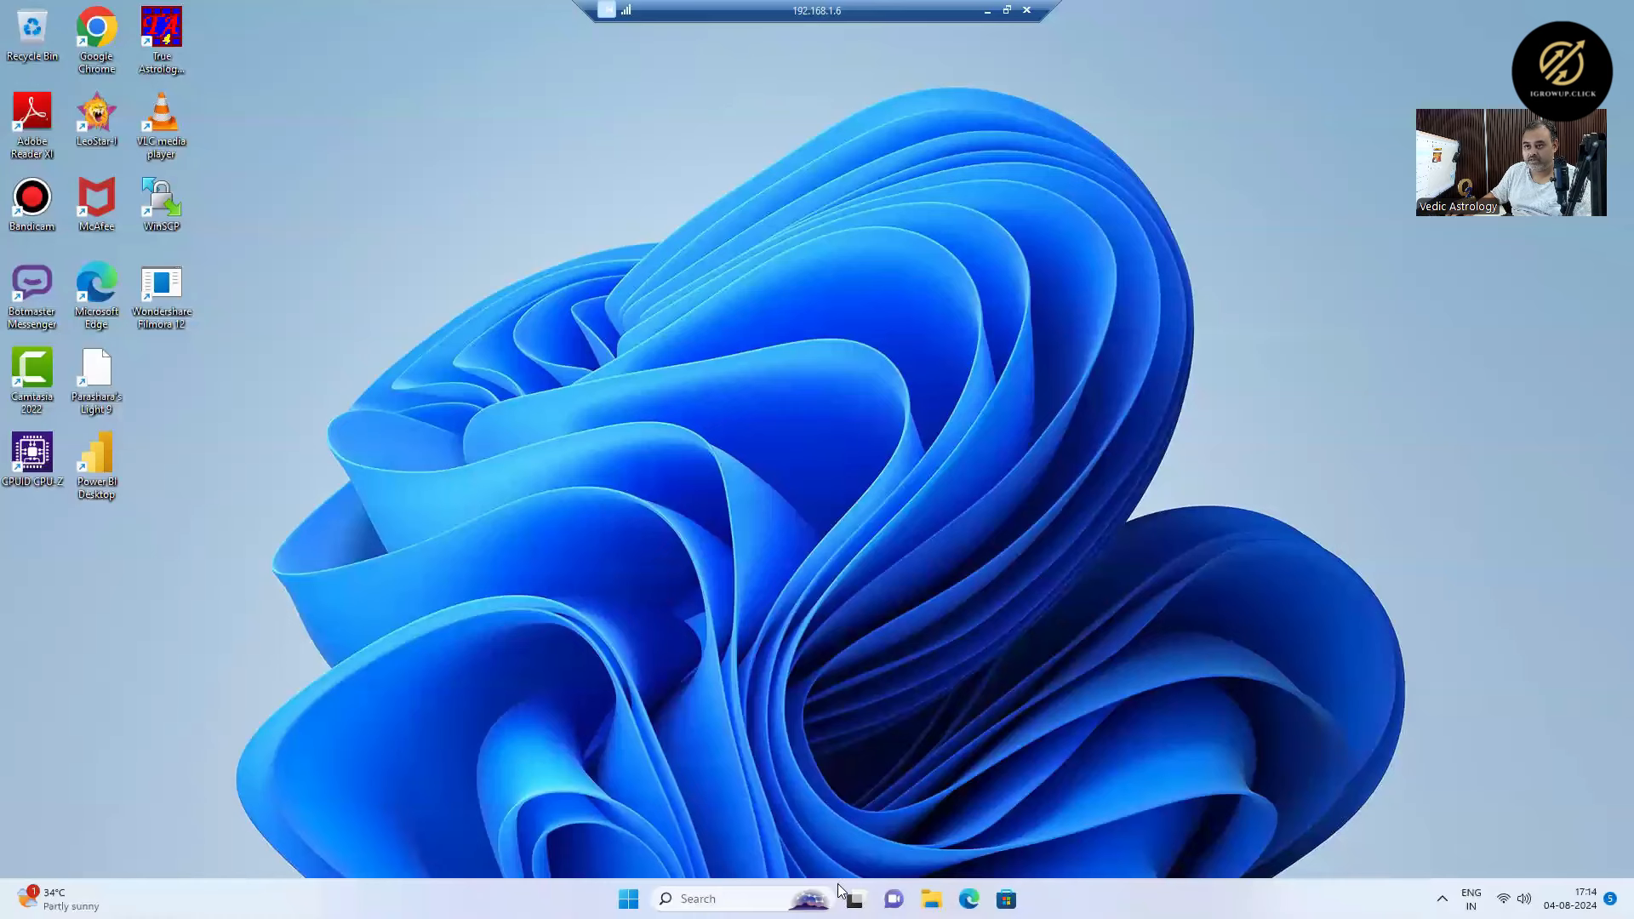
left_click(458, 549)
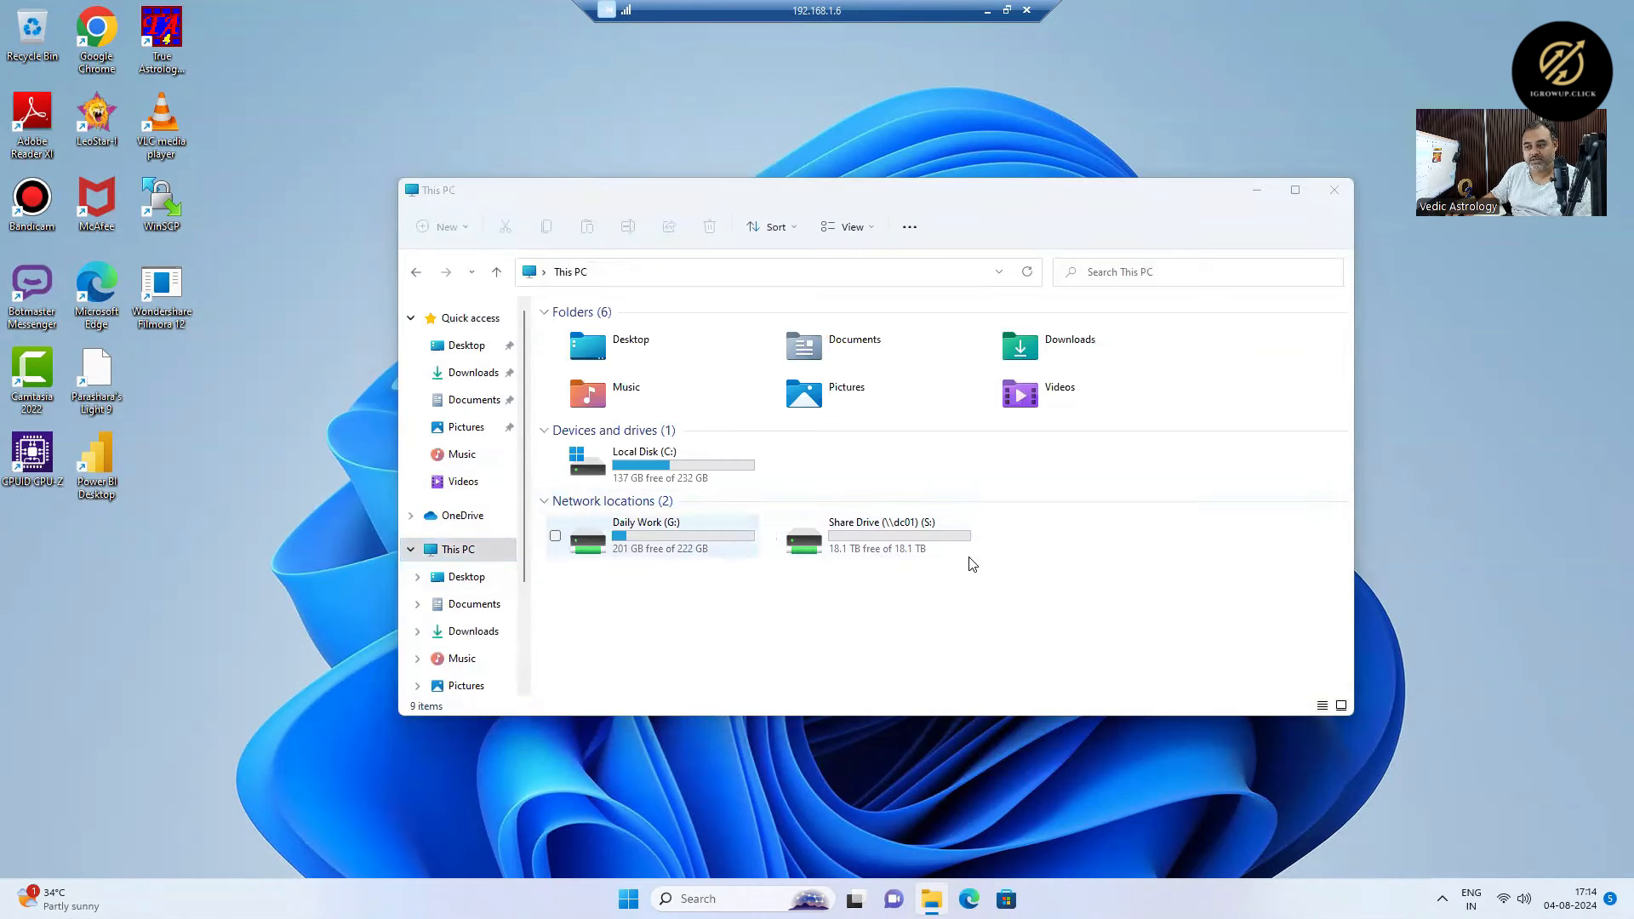
left_click(891, 542)
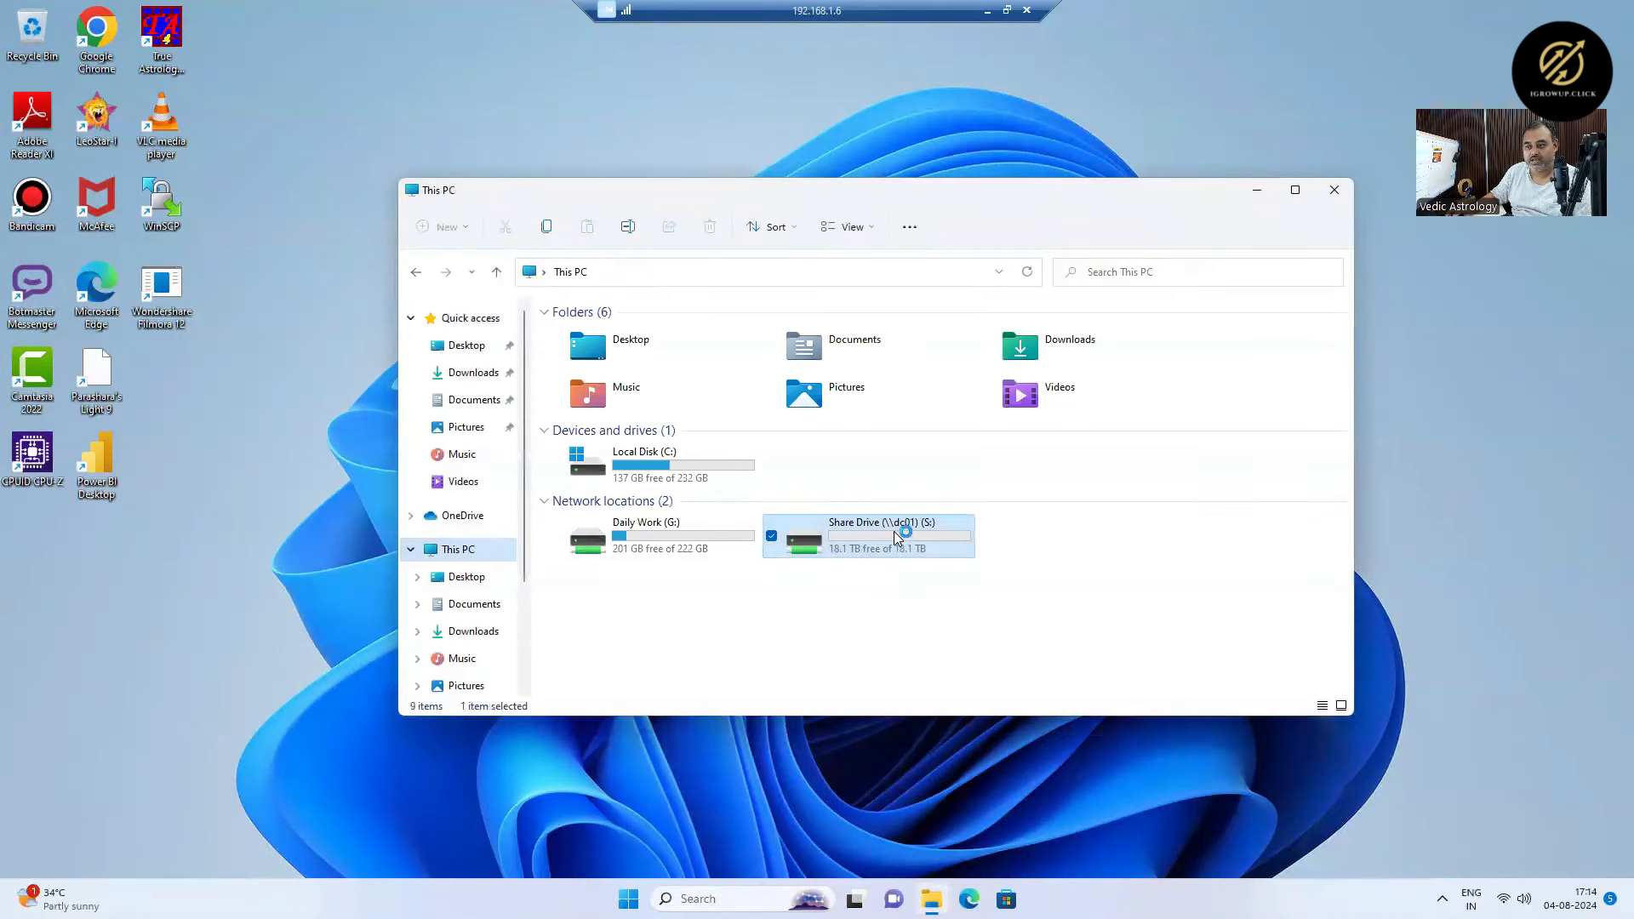
double_click(894, 531)
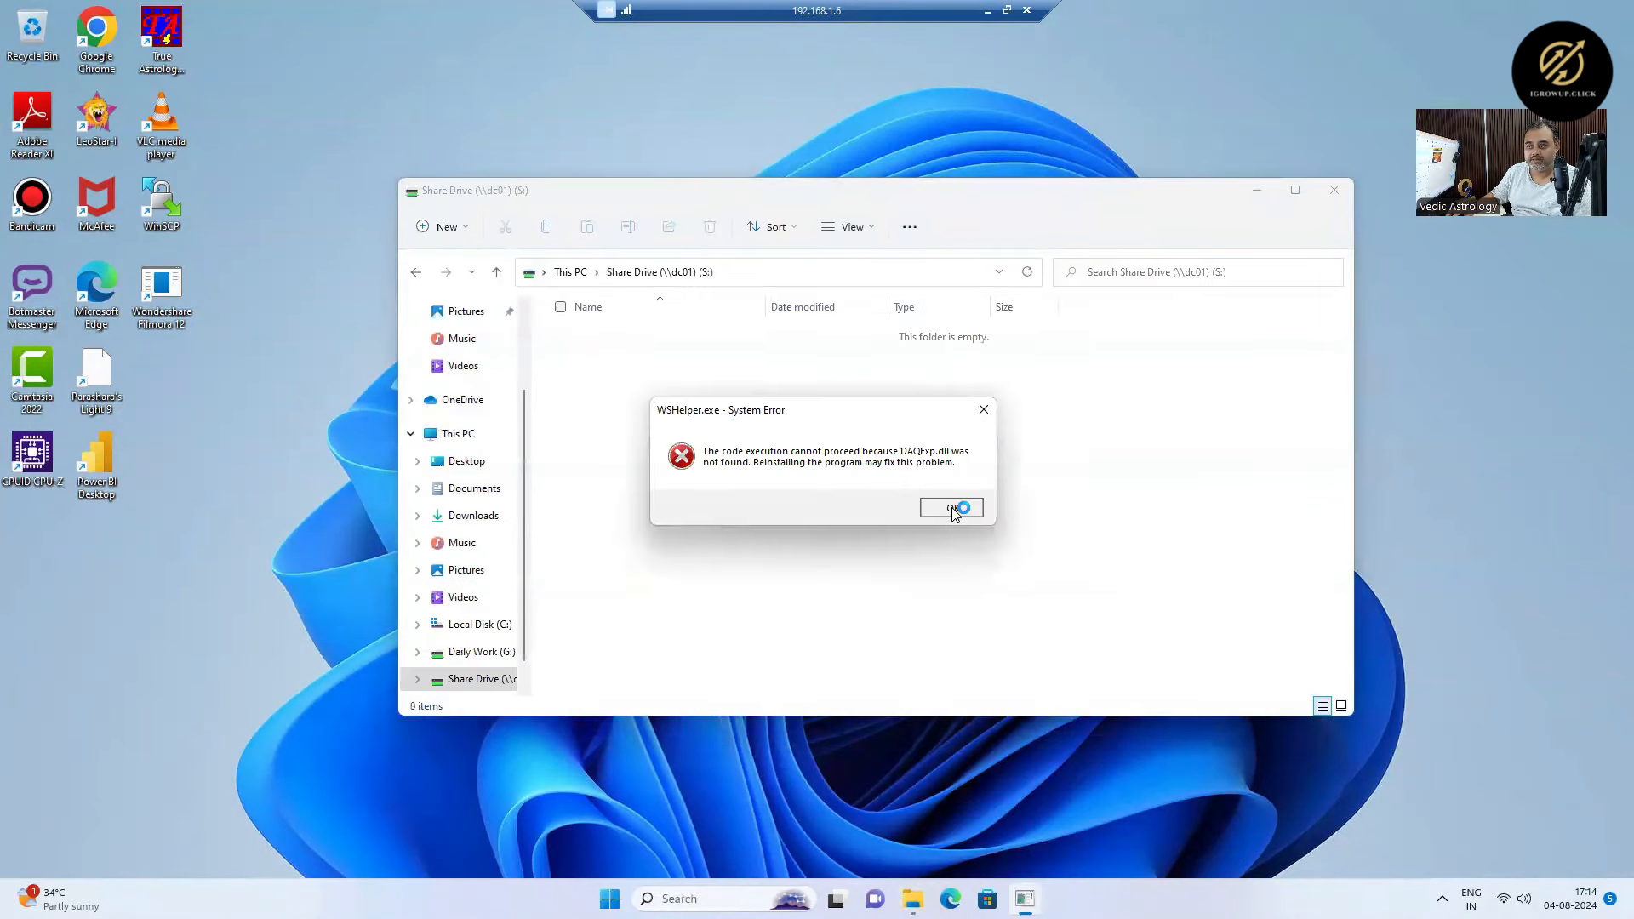
left_click(951, 509)
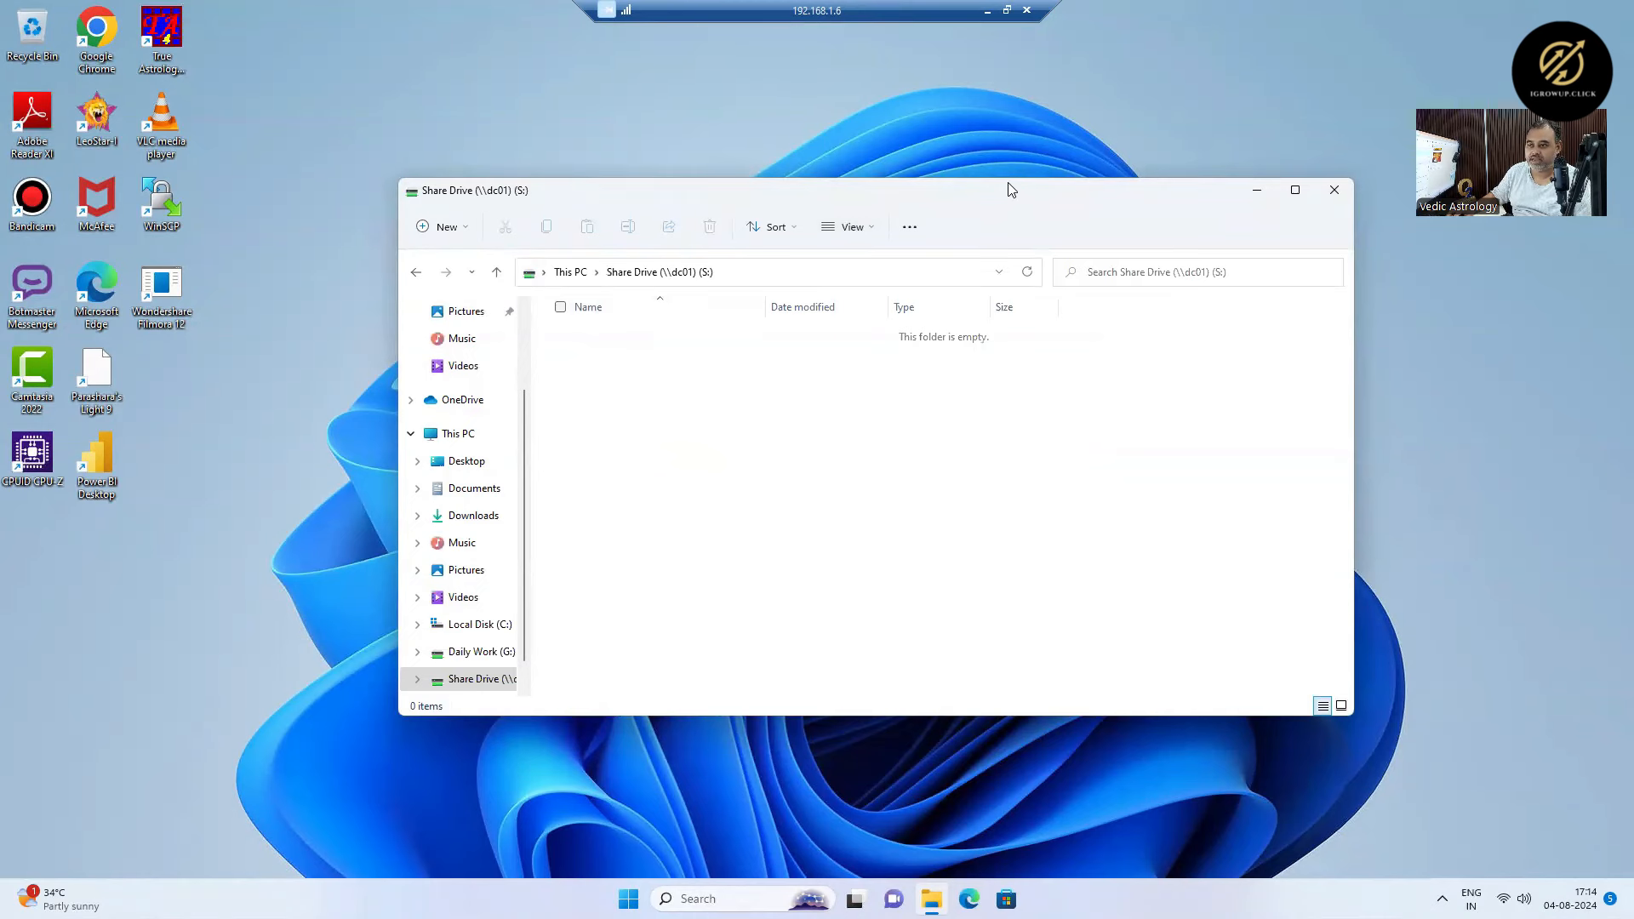
- Switch to the 192.168.1.9 server session, close Command Prompt and minimize Active Directory Users and Computers and Server Manager
left_click(987, 11)
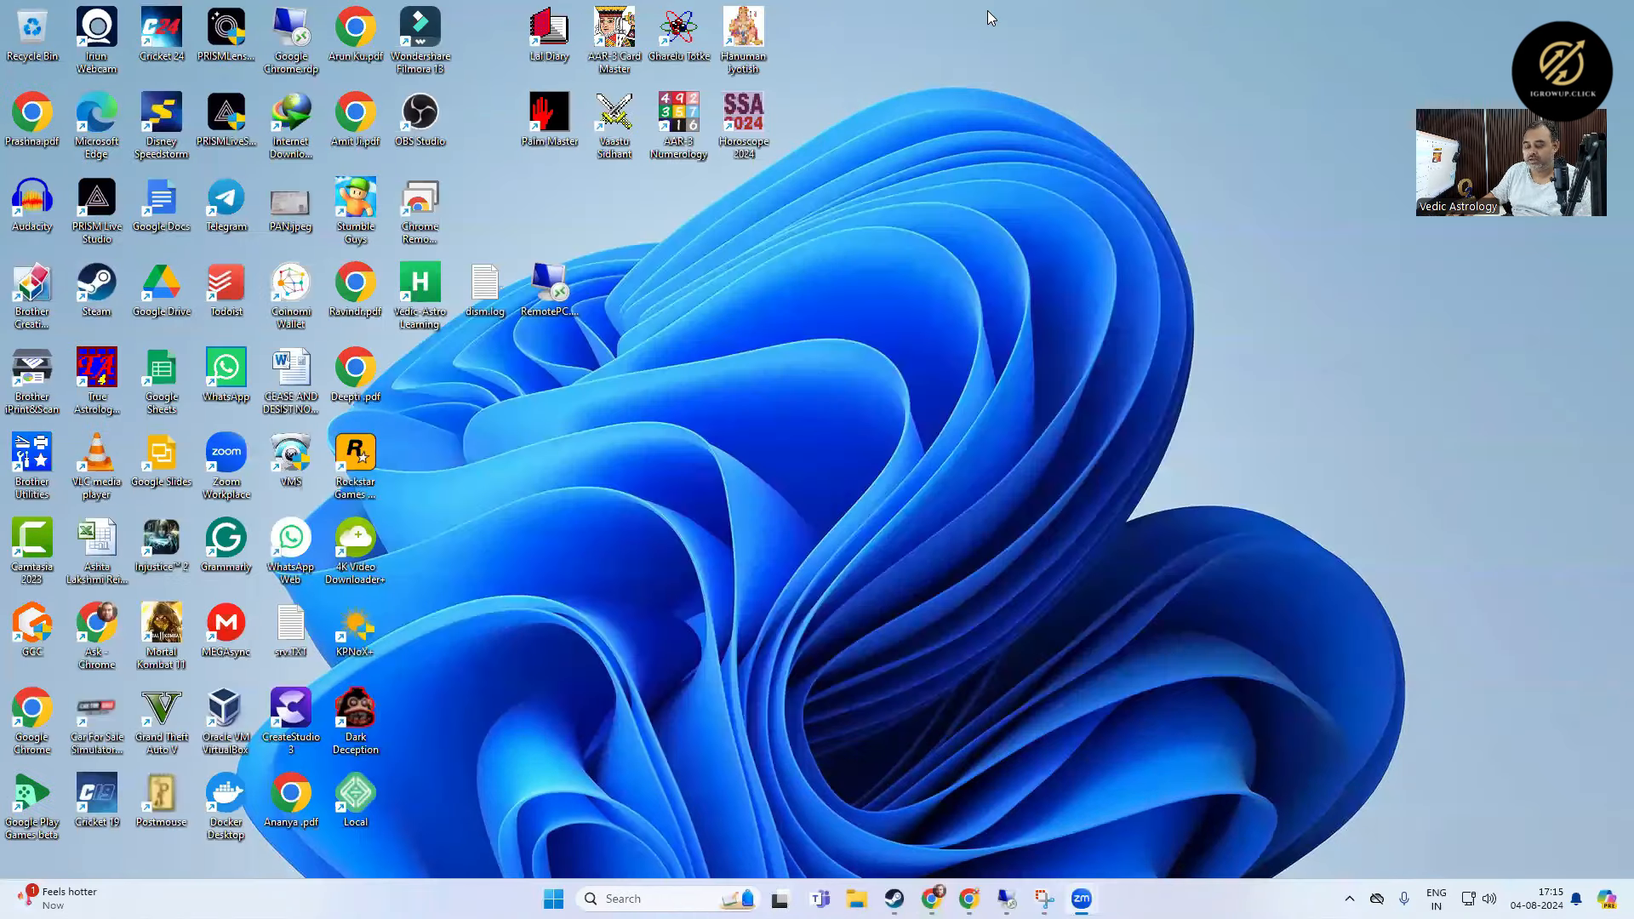
mouse_move(1006, 899)
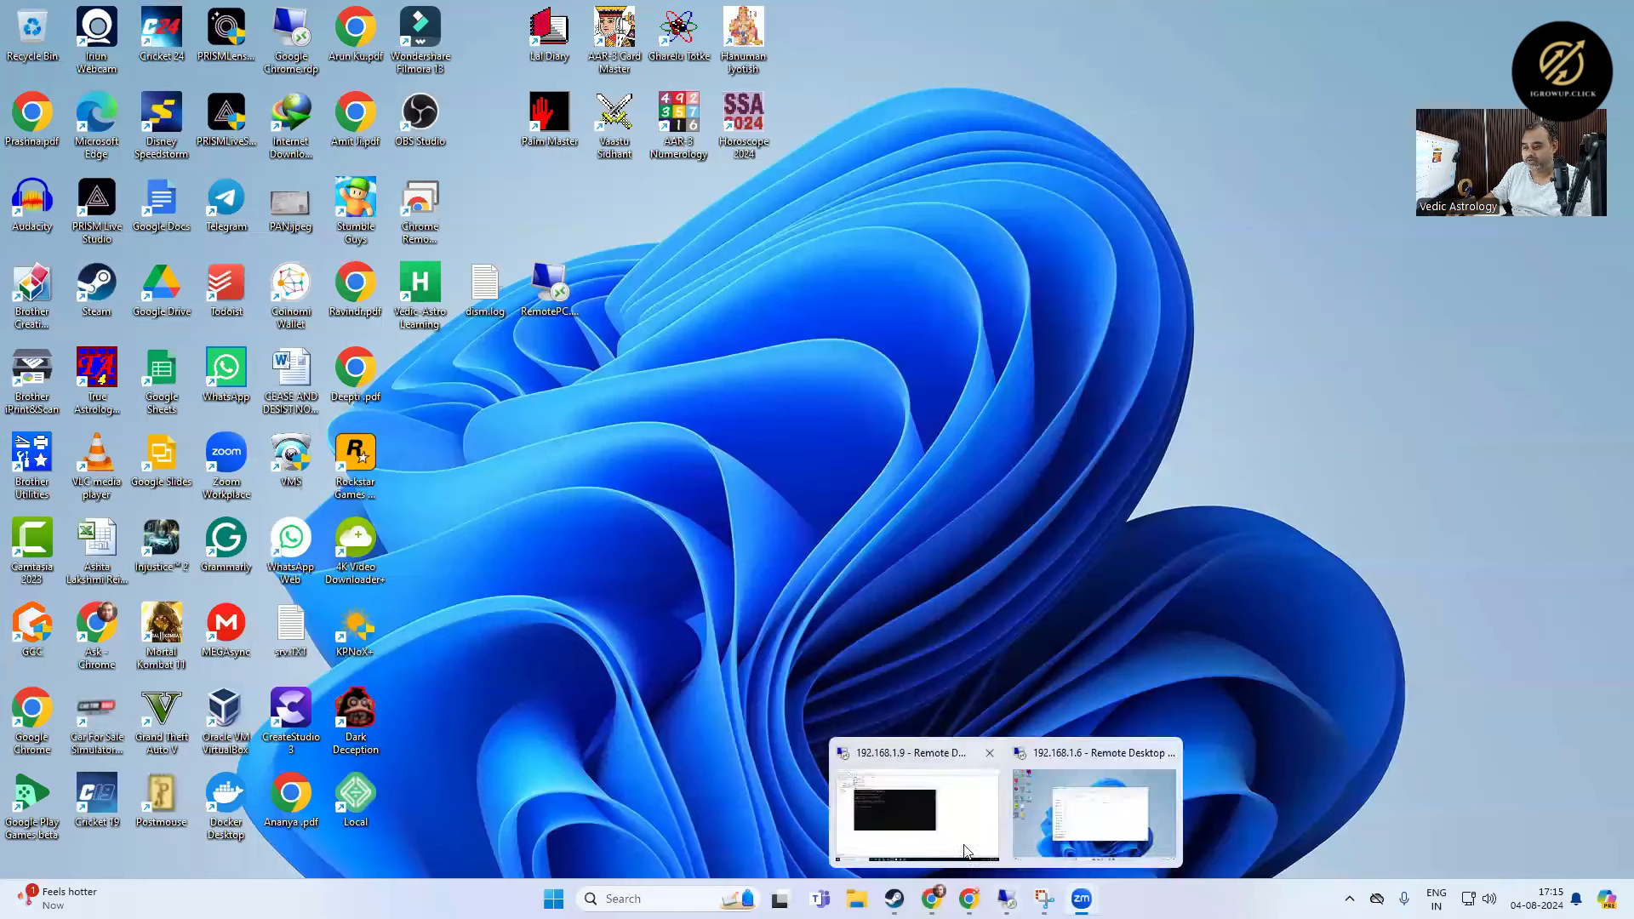
left_click(916, 809)
left_click(996, 190)
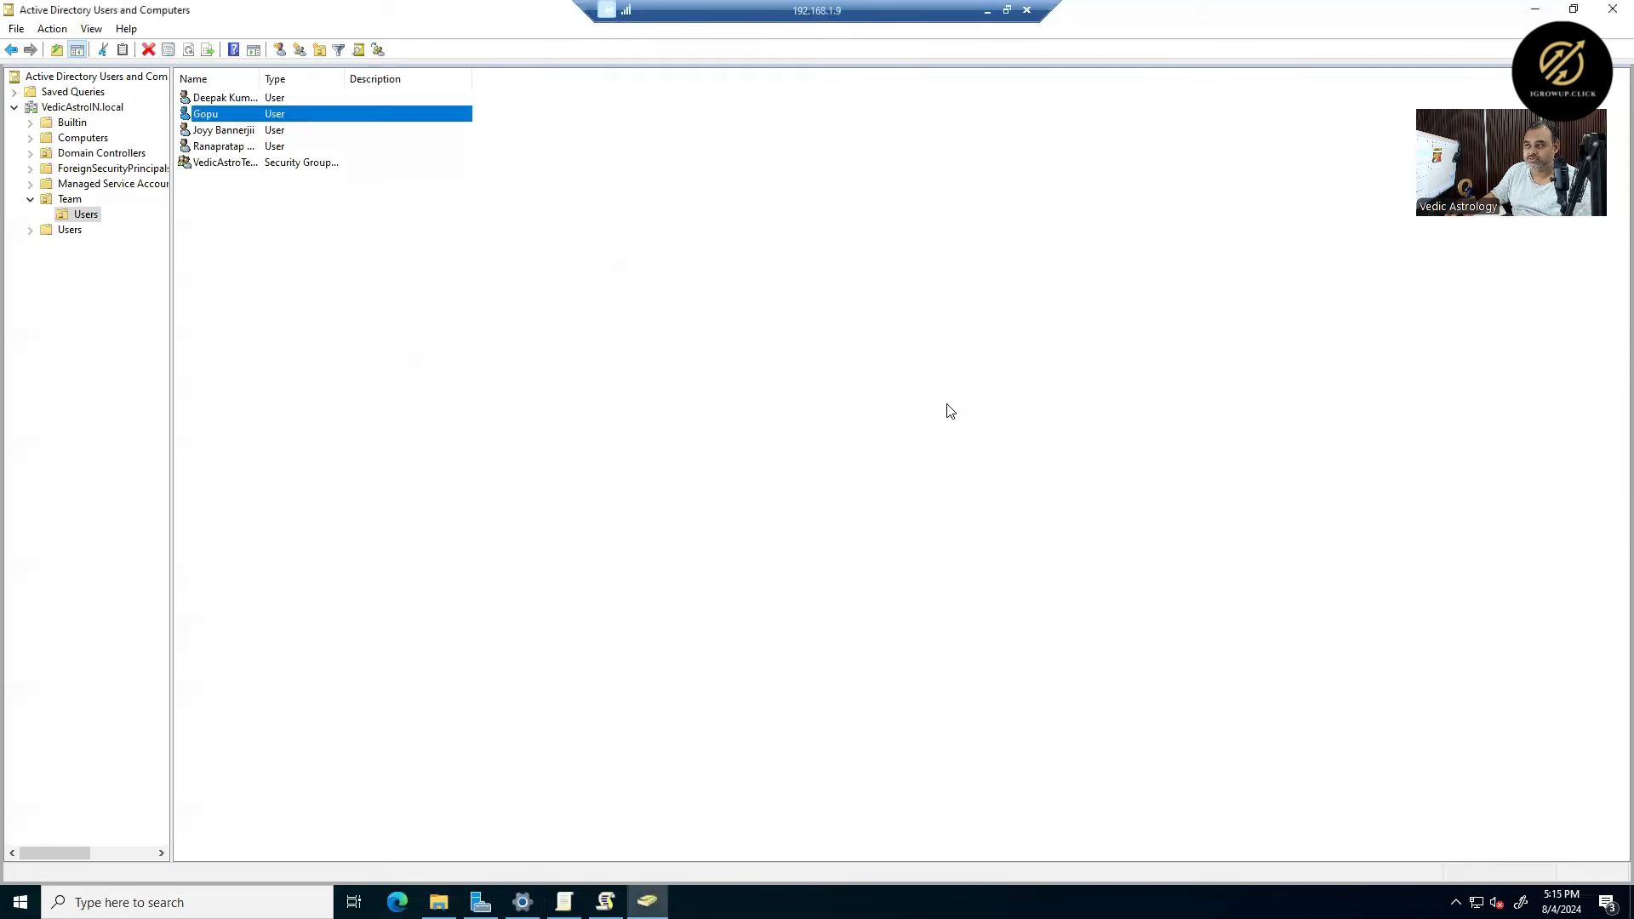
left_click(1535, 9)
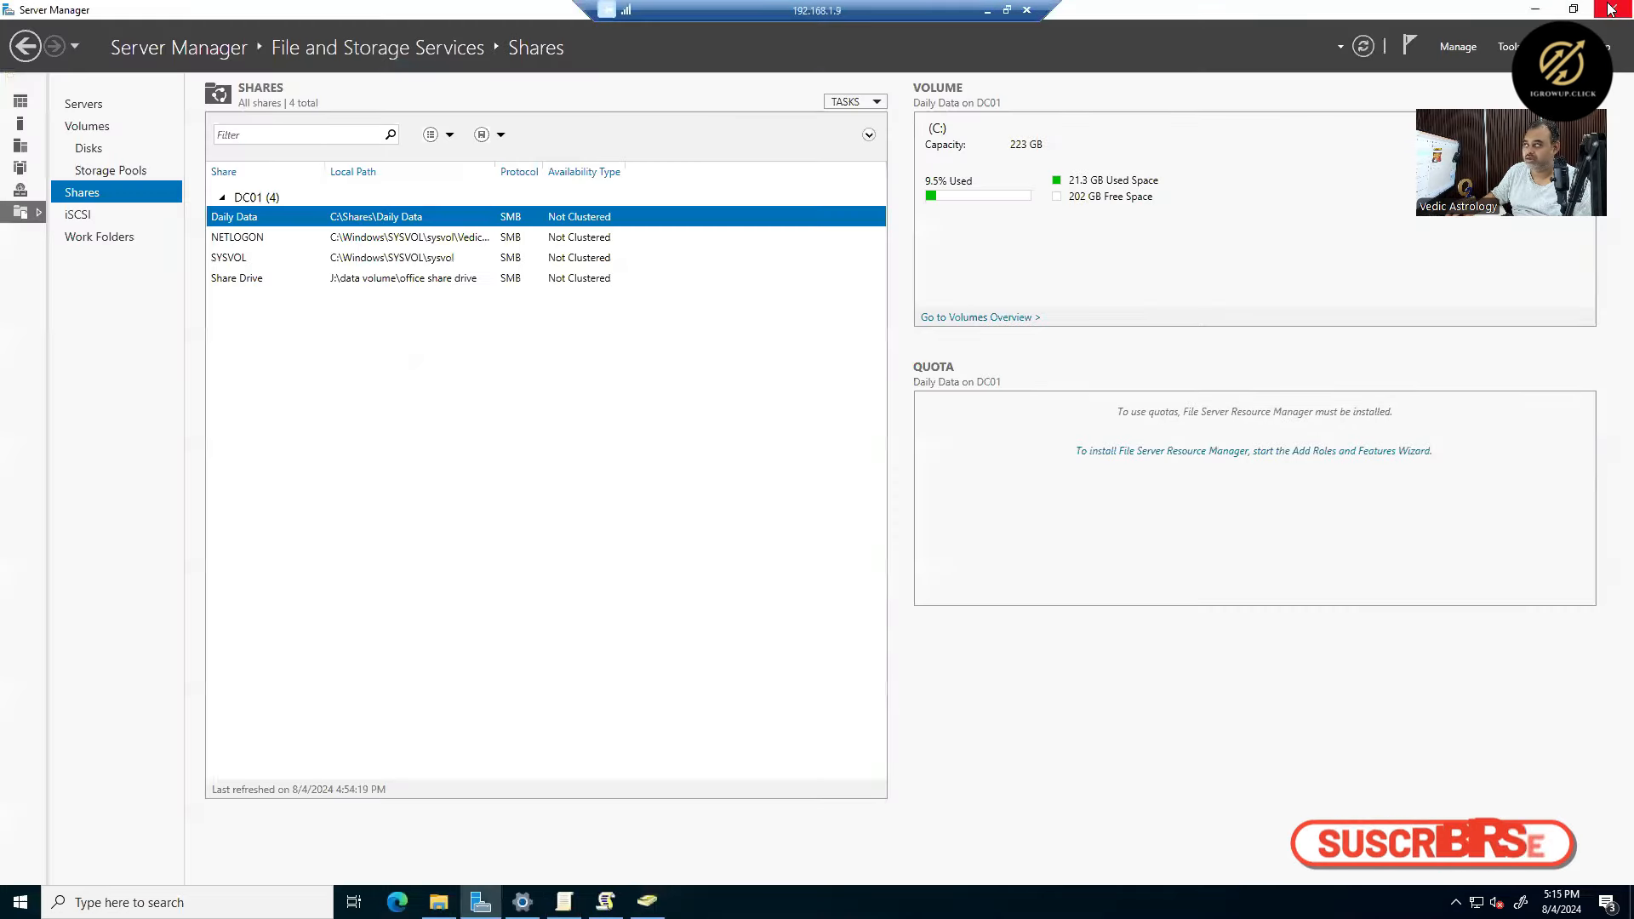
left_click(1535, 9)
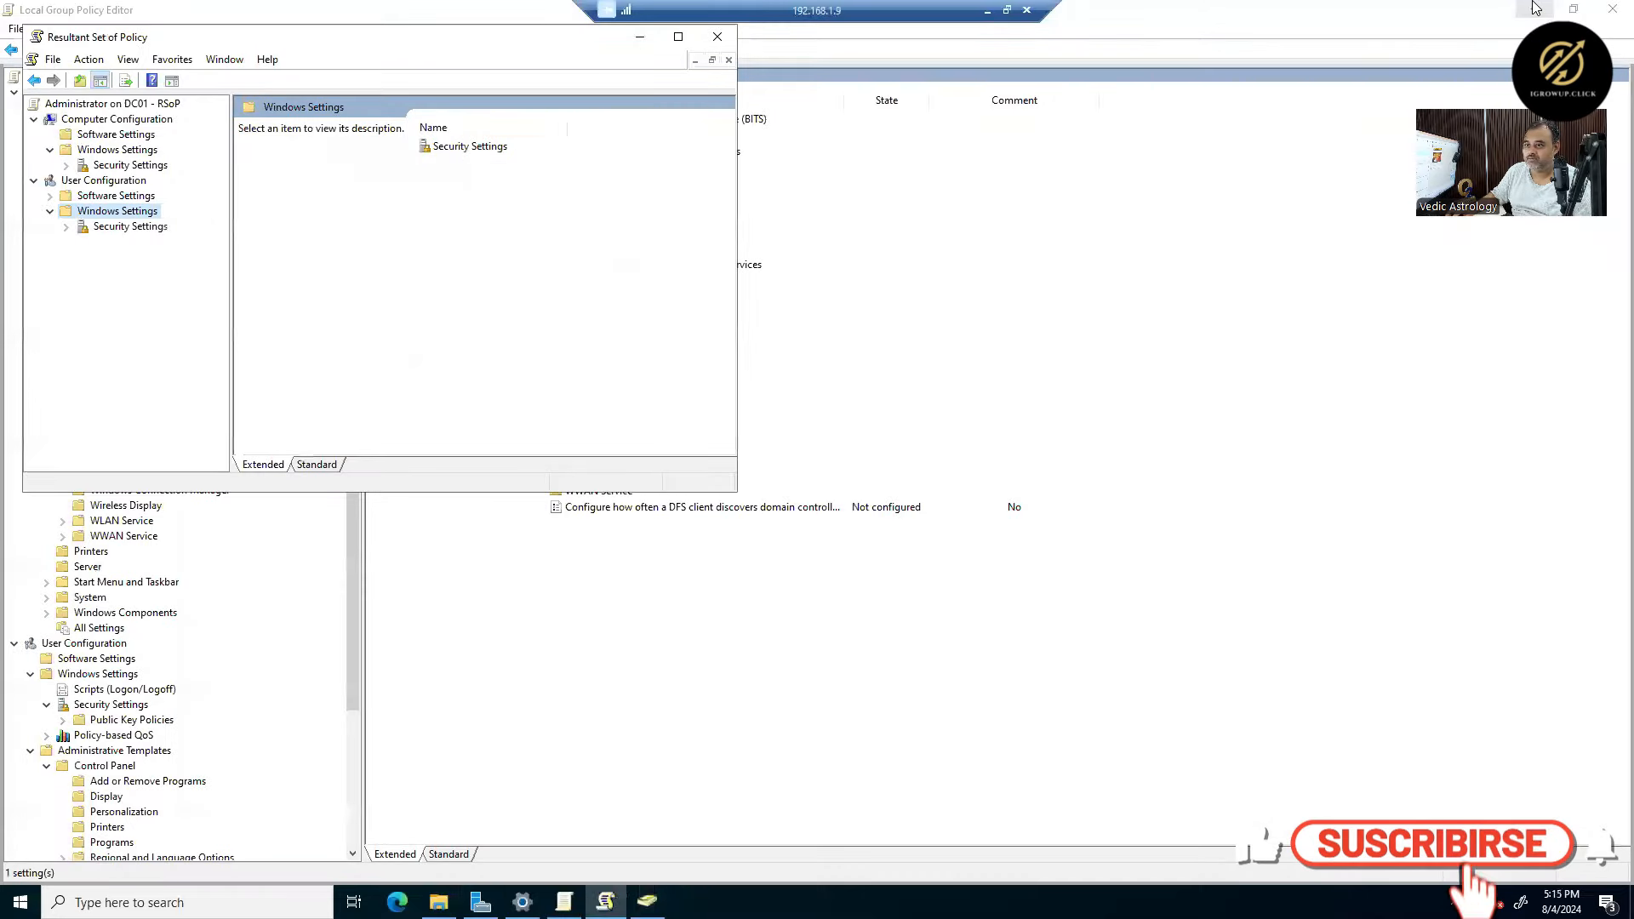
- Close Resultant Set of Policy without saving its console settings, along with the Local Group Policy Editor and the dc01 network folder window
right_click(428, 35)
left_click(466, 144)
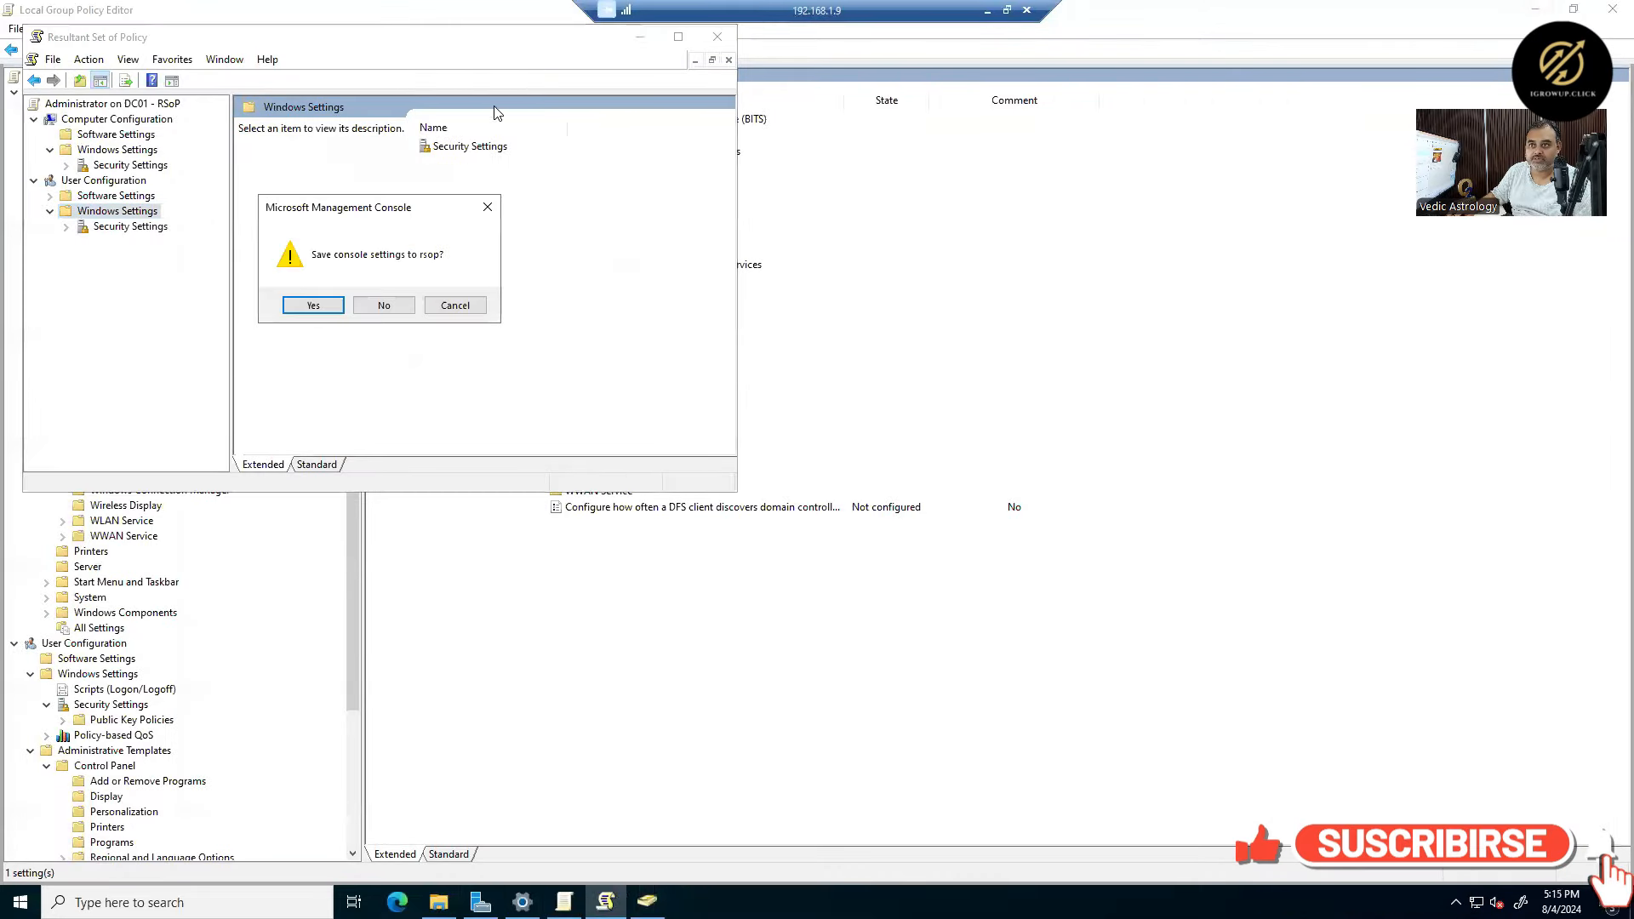
left_click(379, 305)
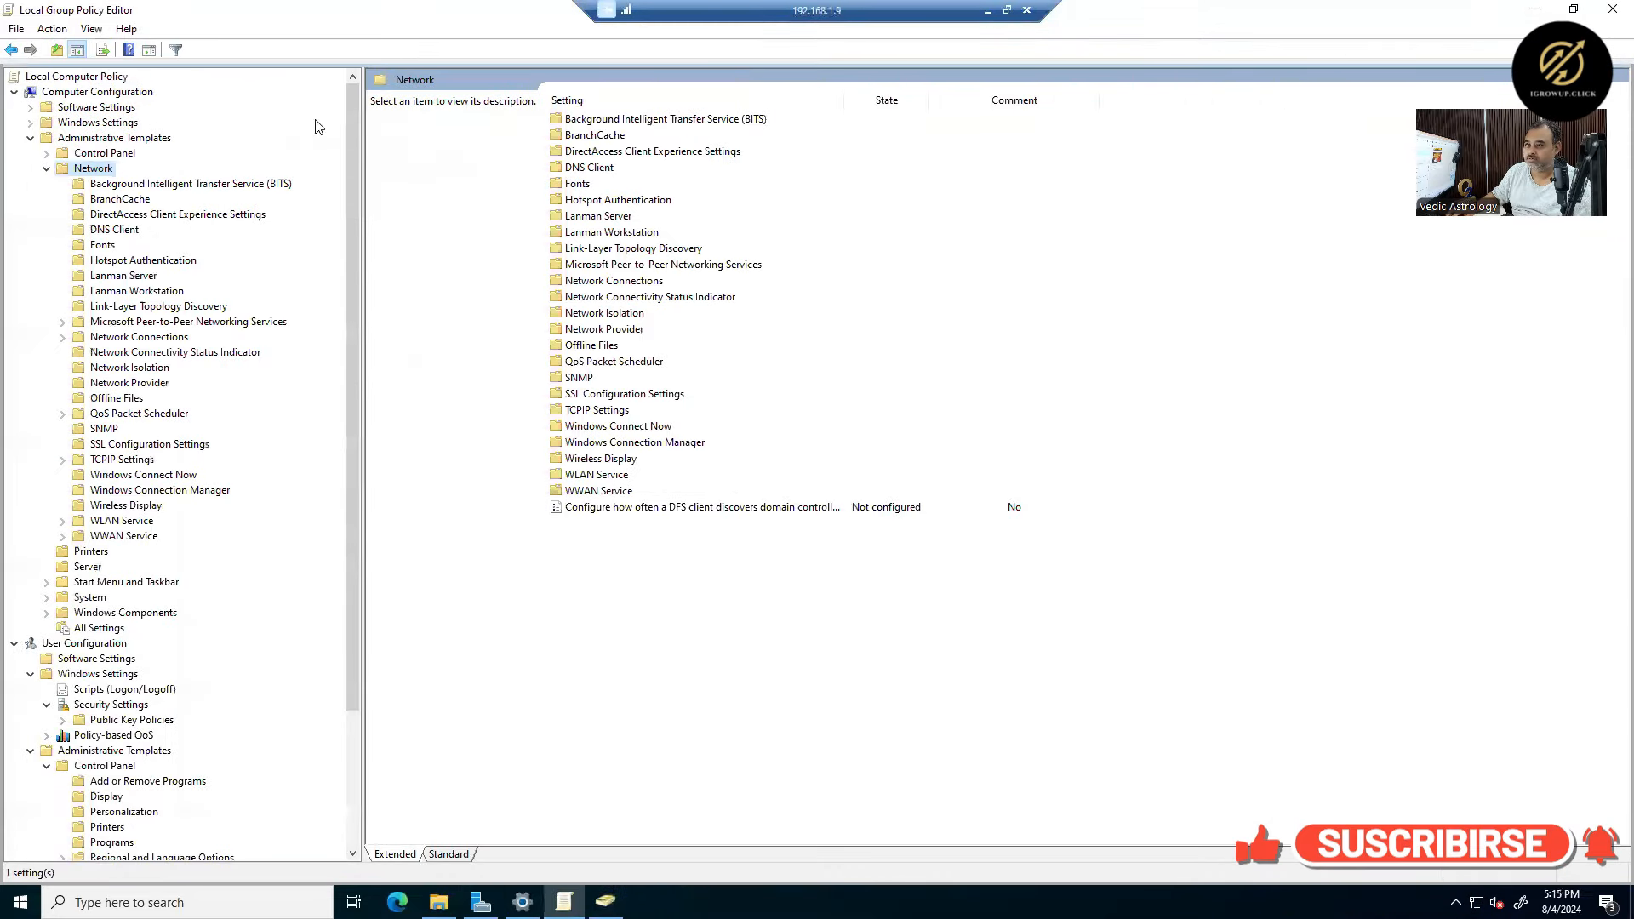
right_click(366, 11)
left_click(394, 120)
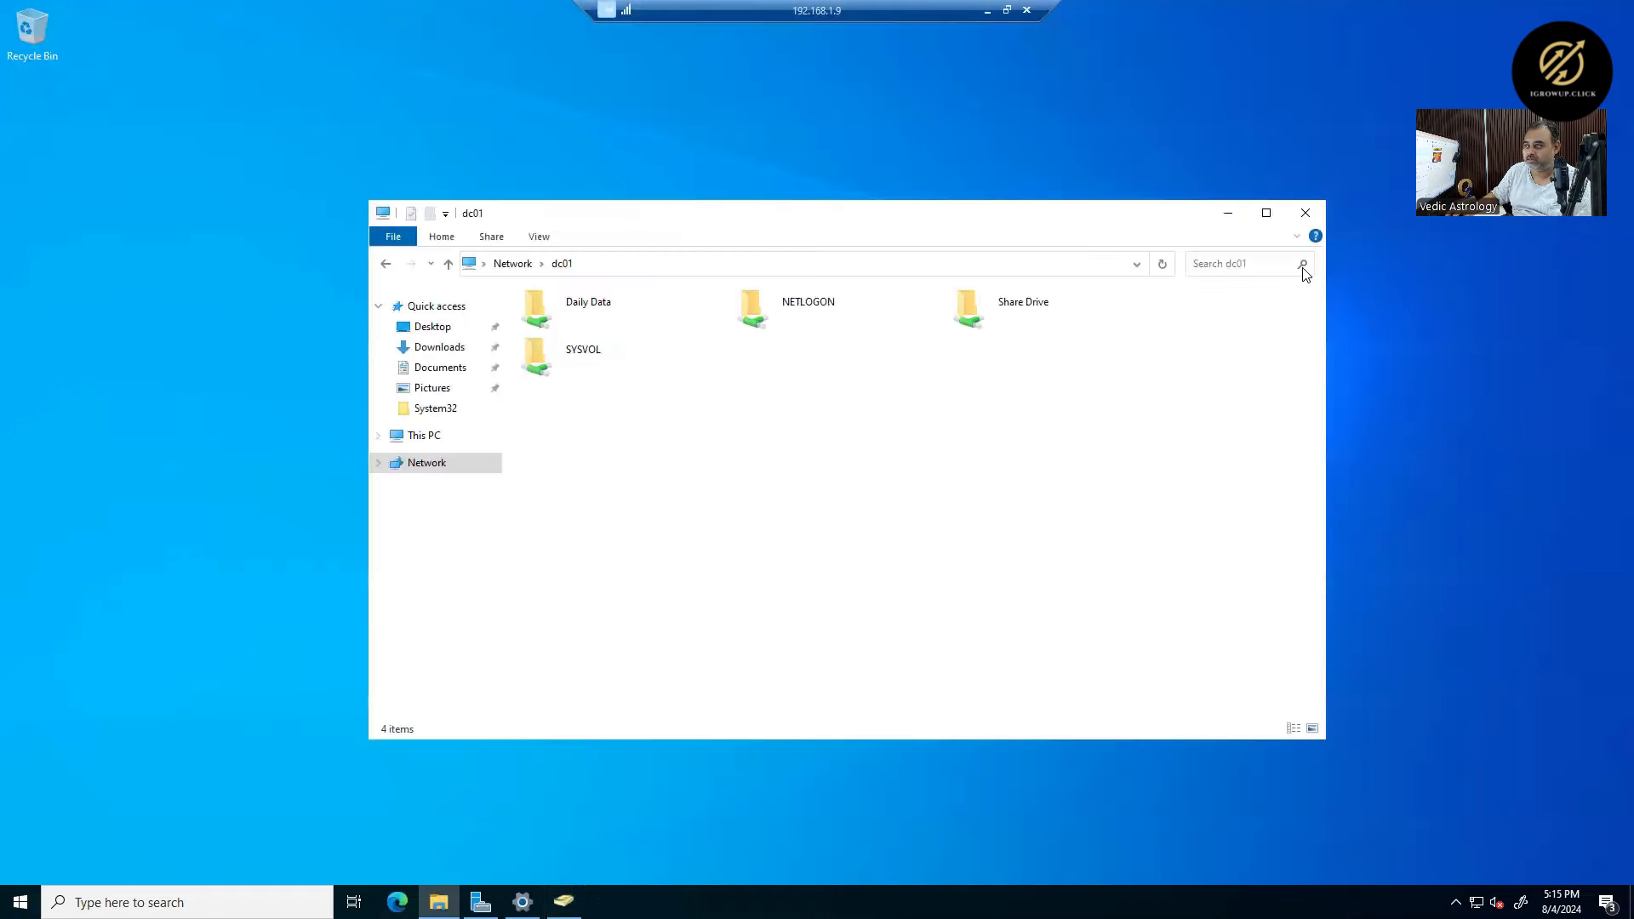
left_click(1306, 213)
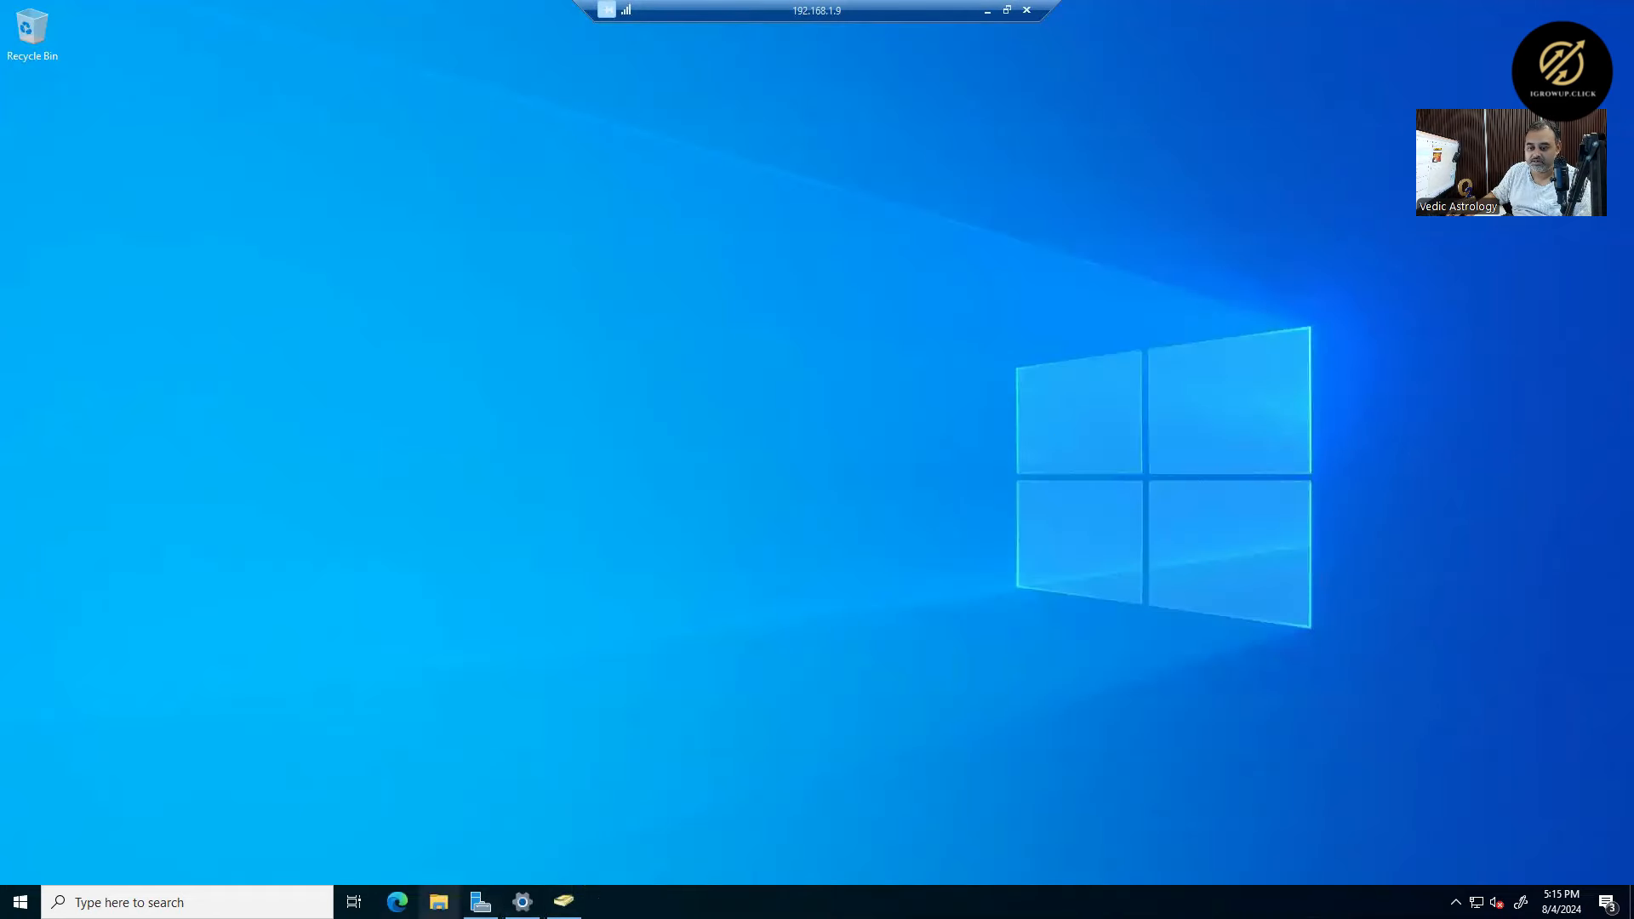
- Open the Office Share Drive folder inside Data Volume on the server's Storage Volume (J:)
key("super+e")
left_click(400, 414)
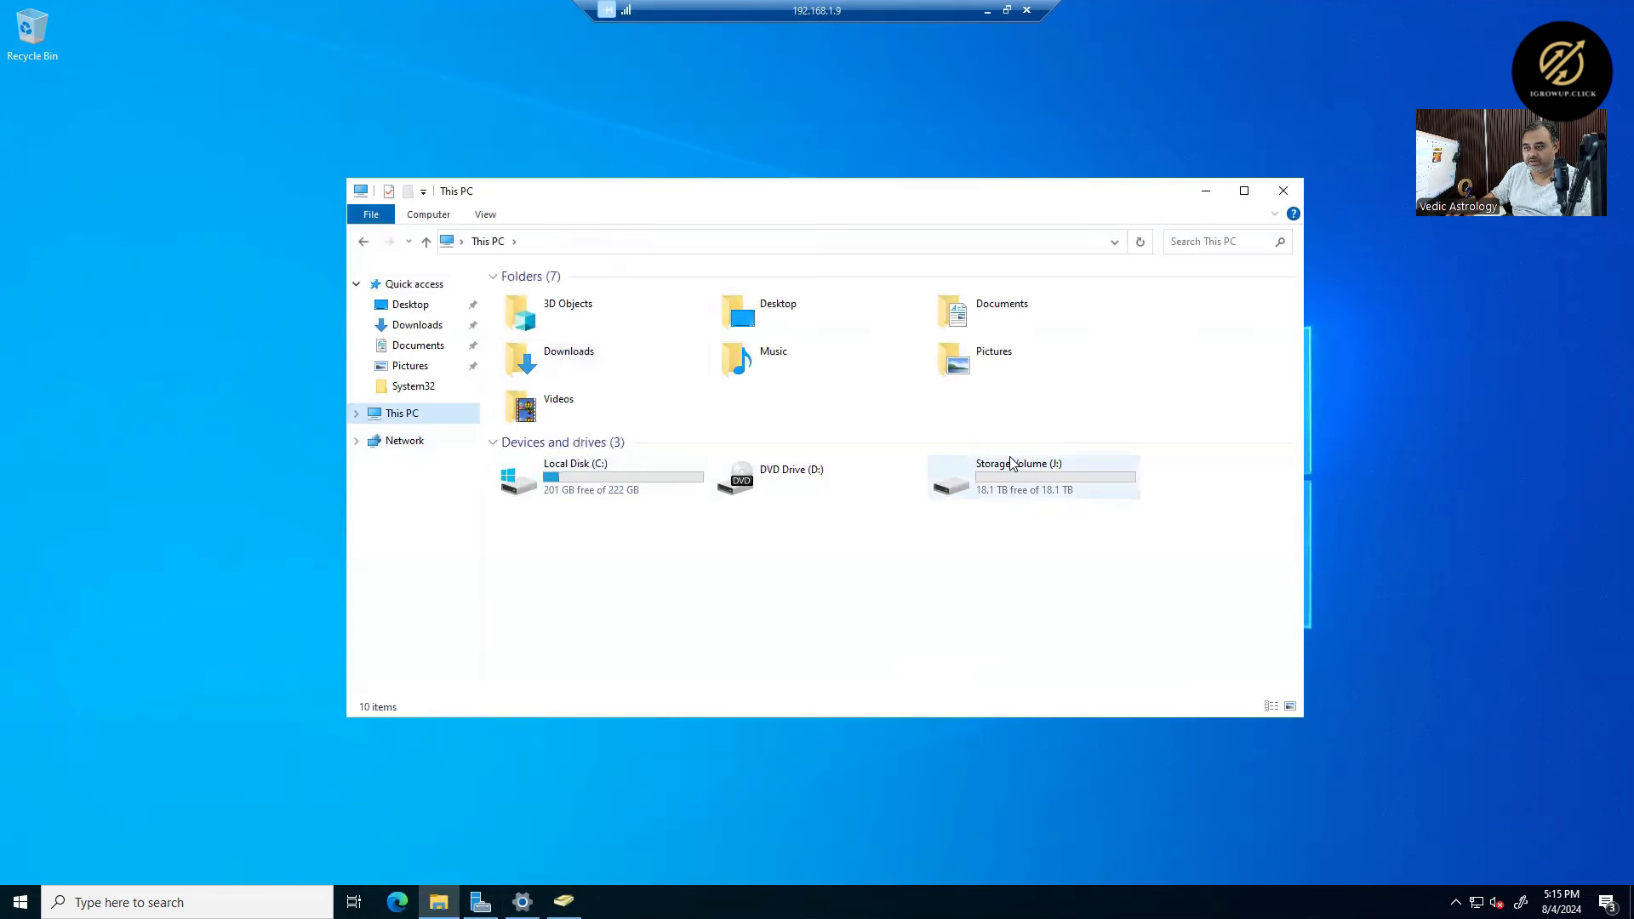
double_click(1024, 494)
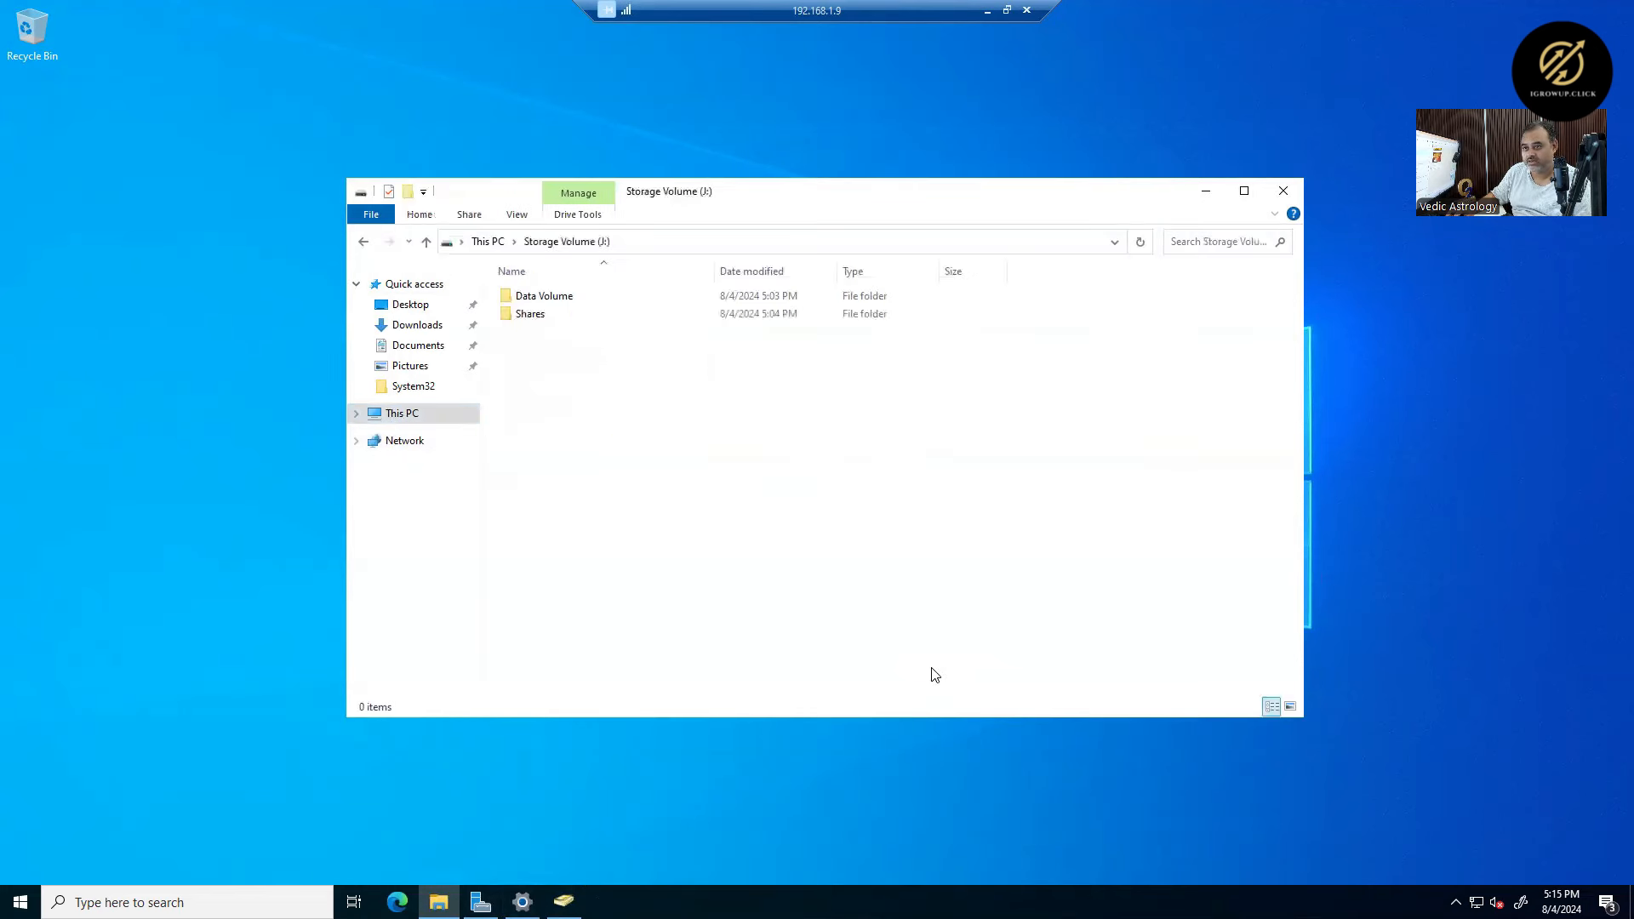
double_click(545, 317)
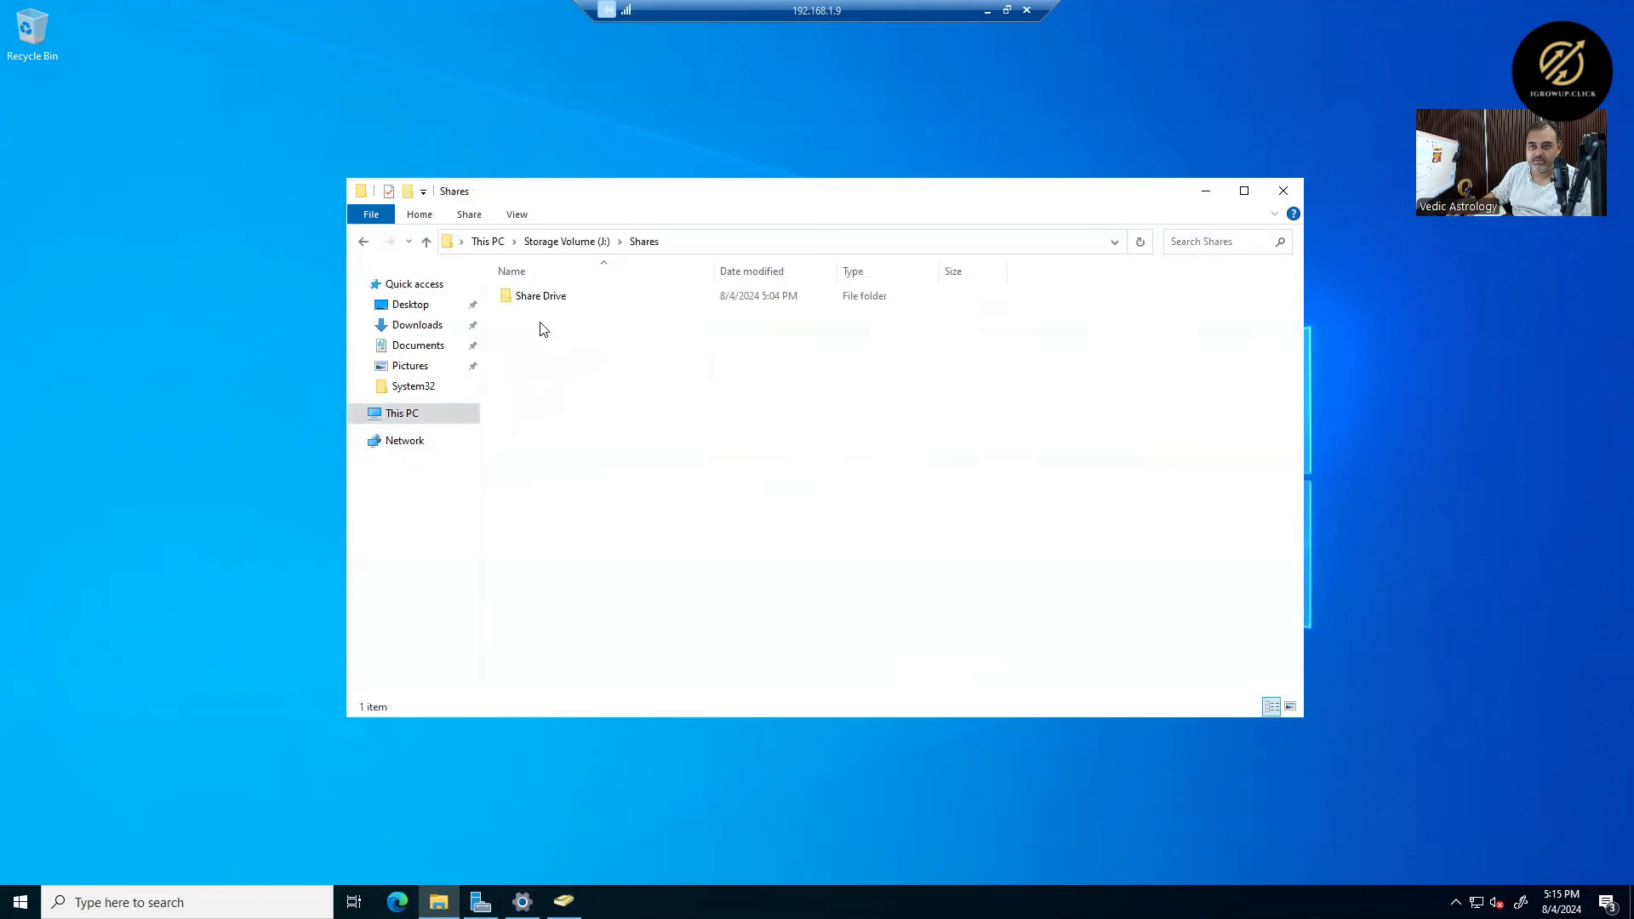
key("alt+Left")
double_click(529, 298)
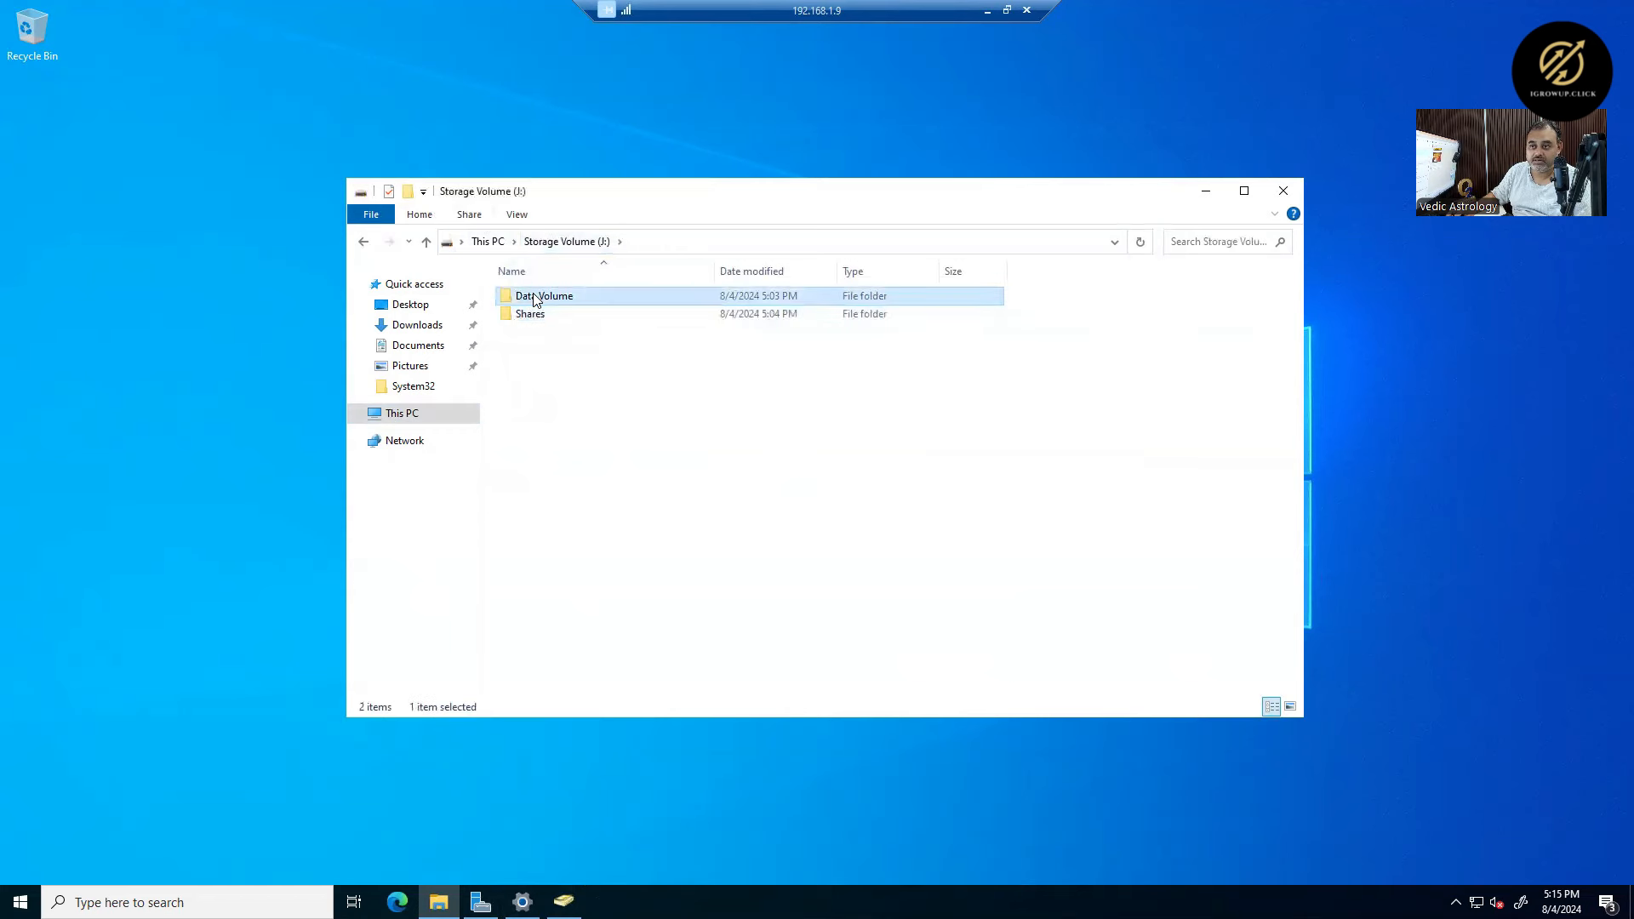
double_click(530, 298)
- Create a new folder named YouTube Data in the Office Share Drive folder
right_click(616, 375)
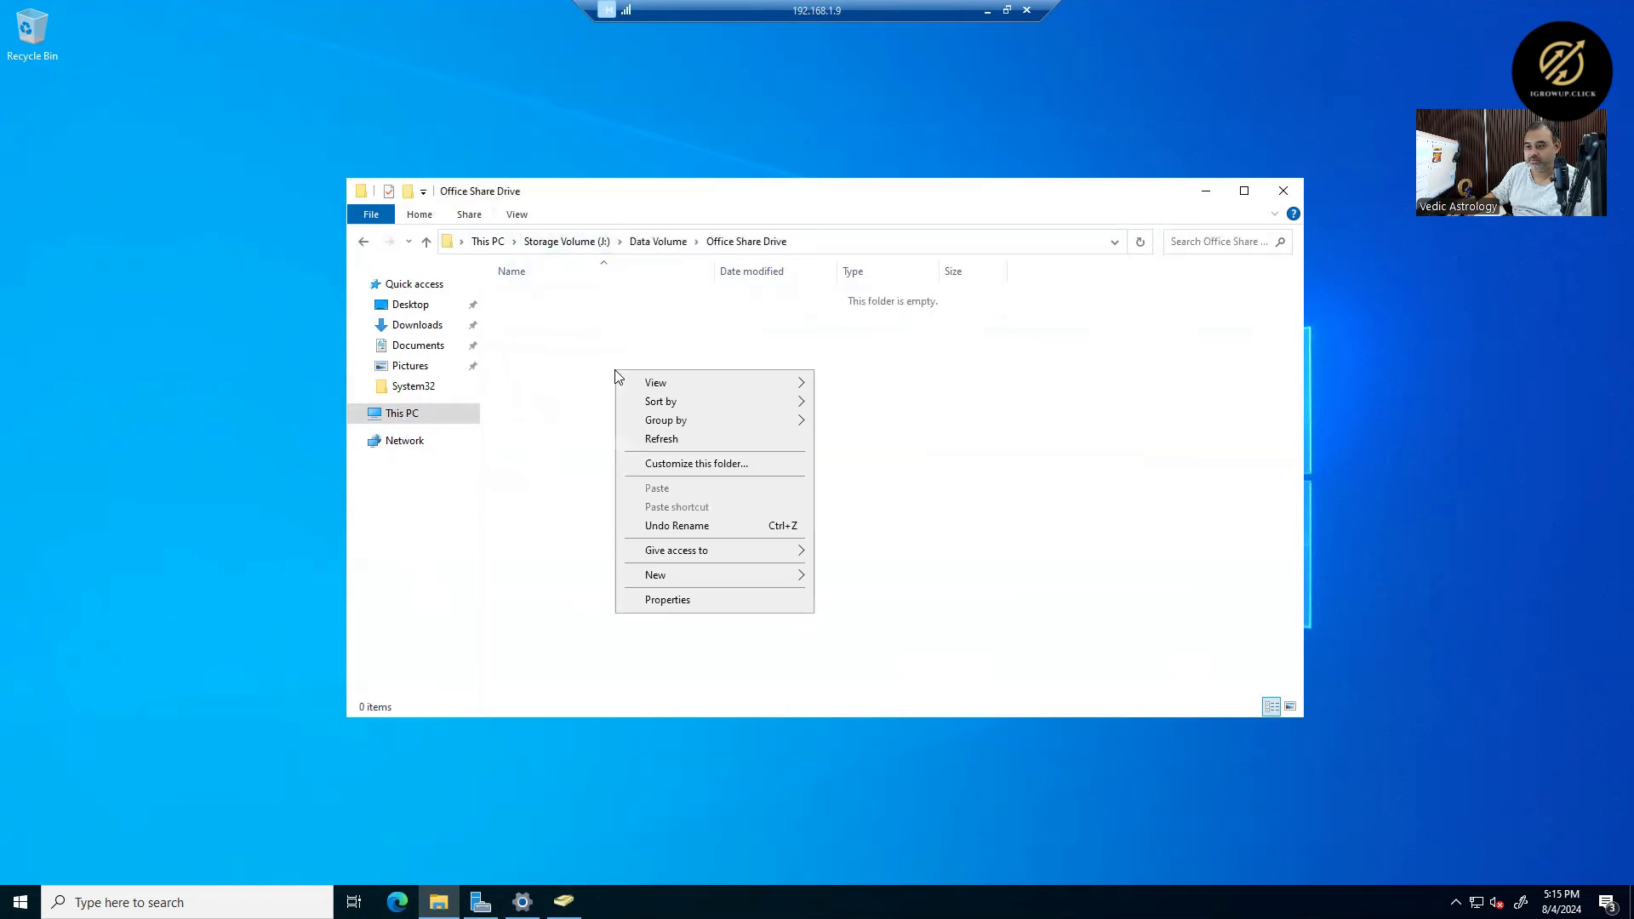
mouse_move(730, 575)
left_click(850, 573)
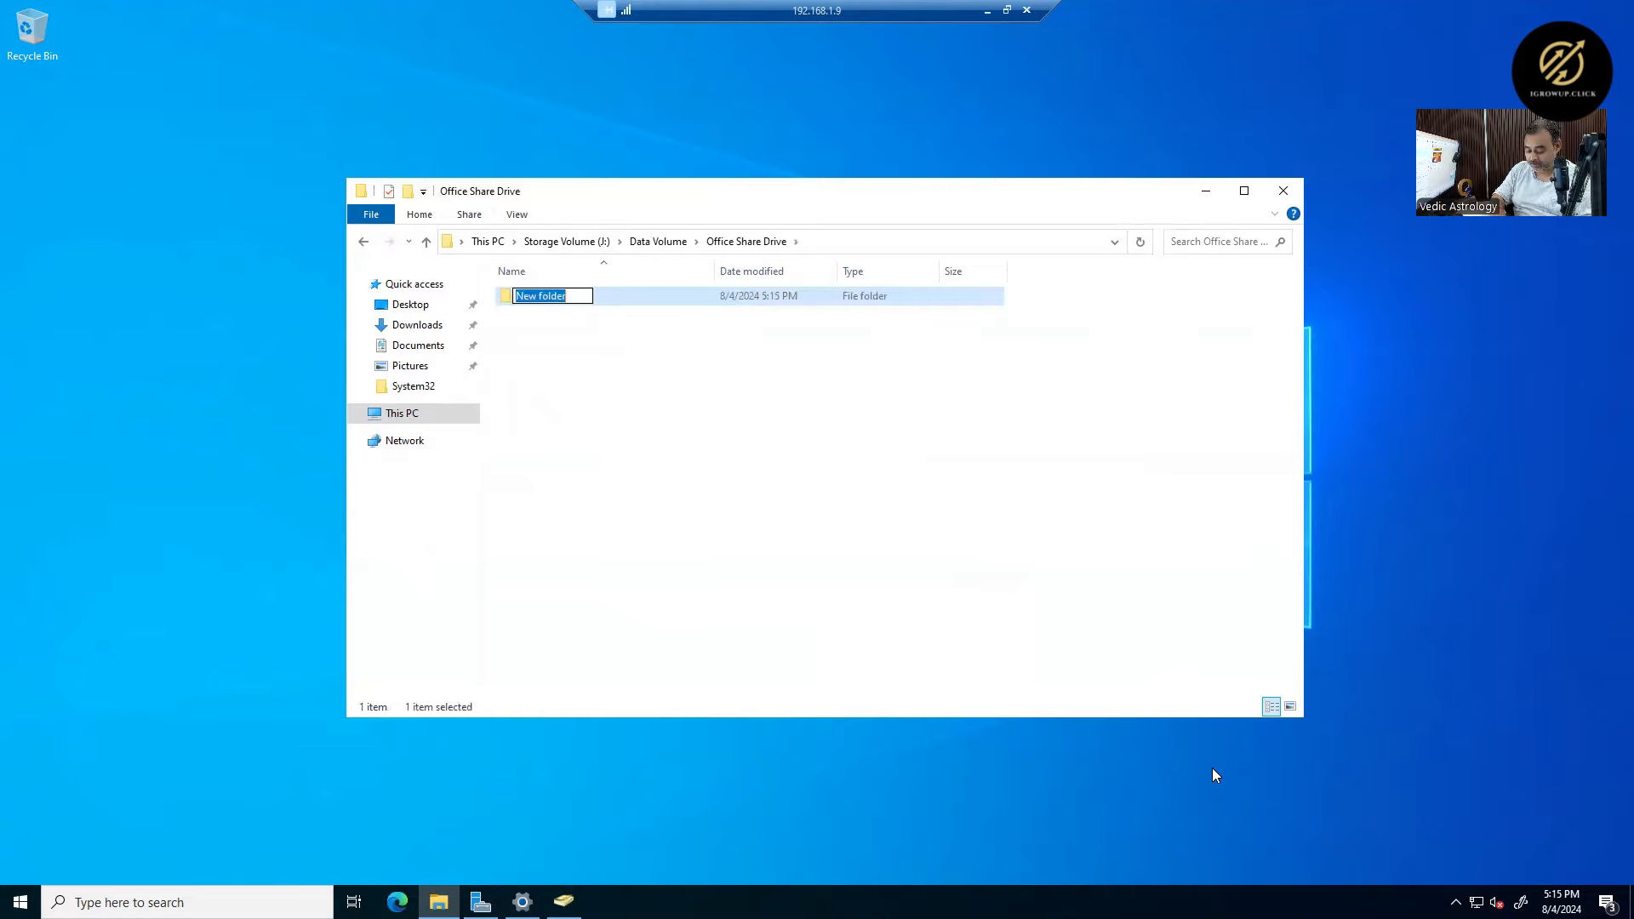
type("YouTube")
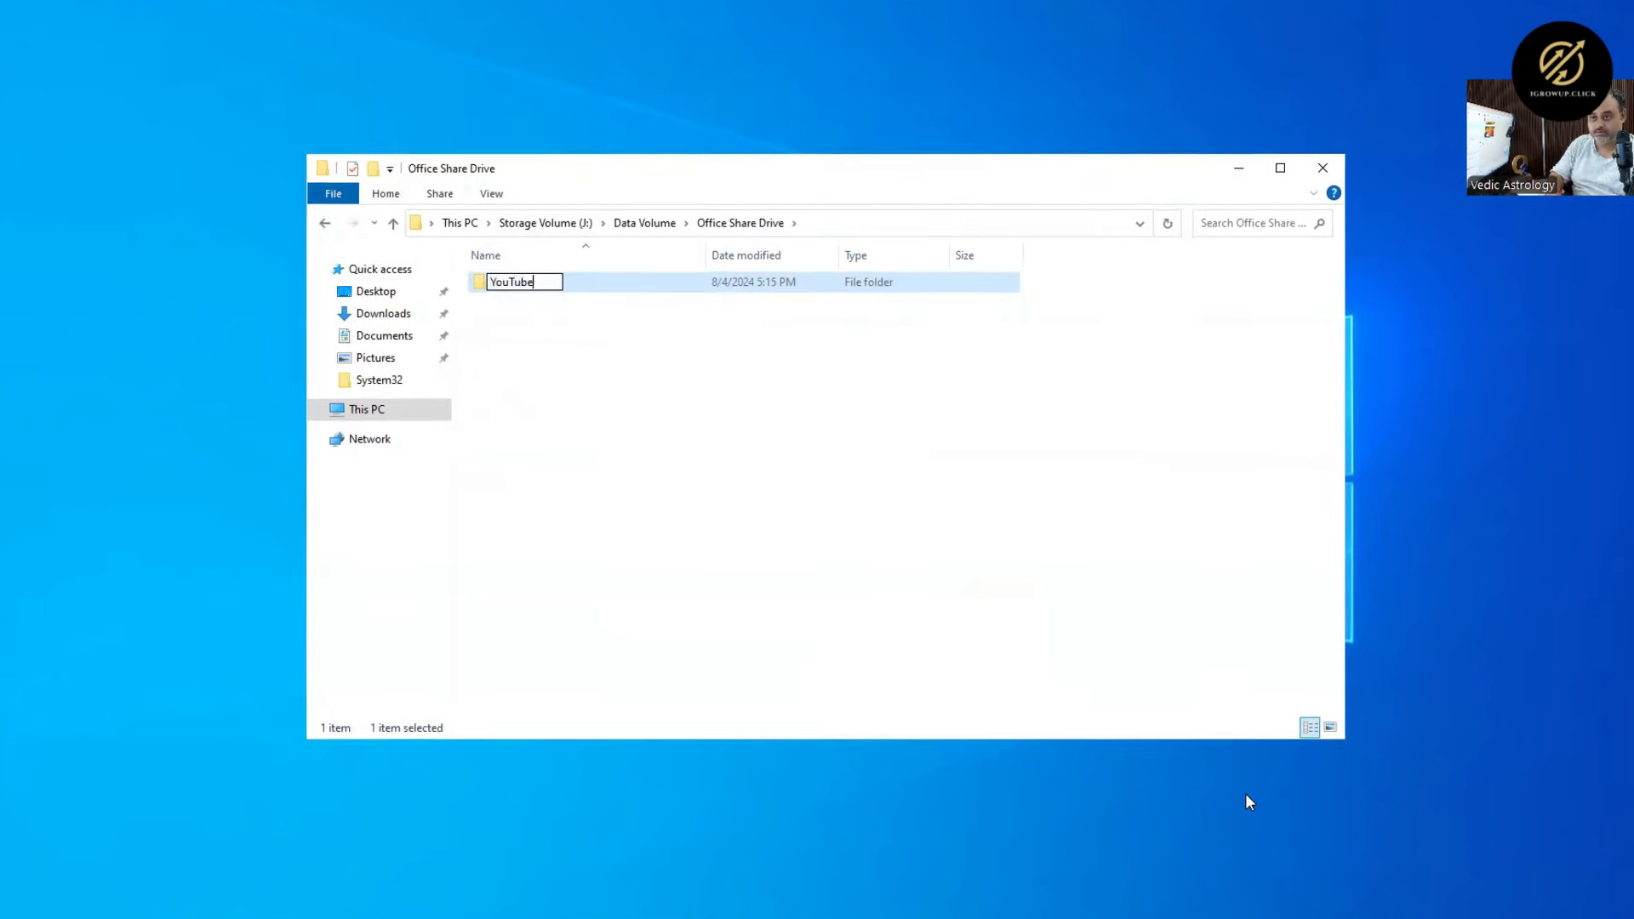
type(" Data")
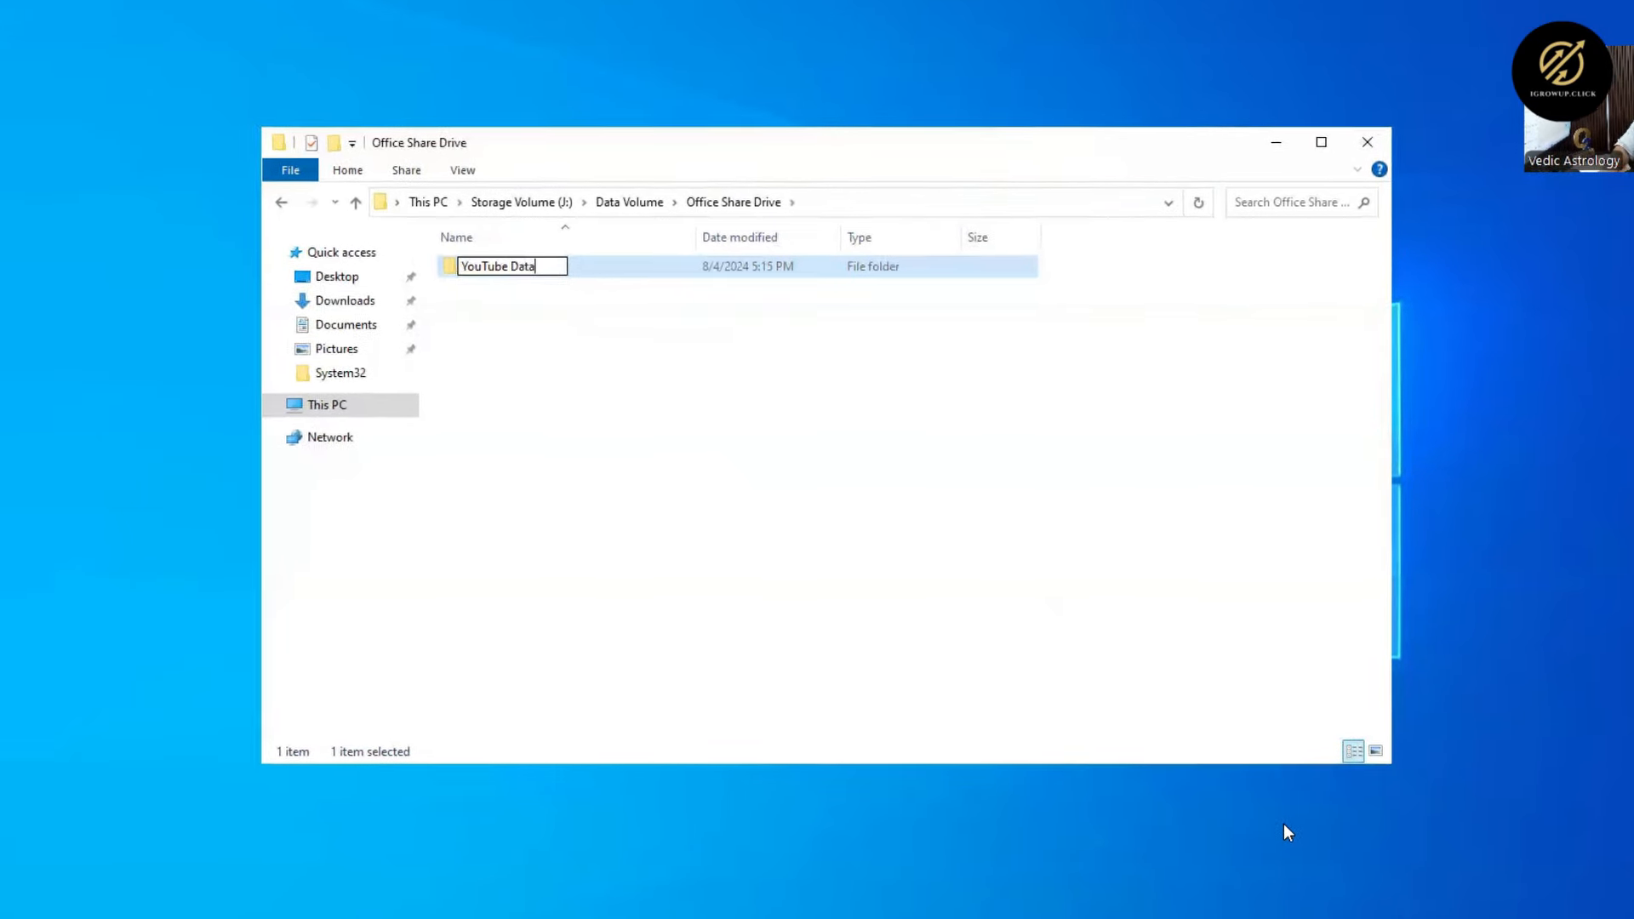
key("Return")
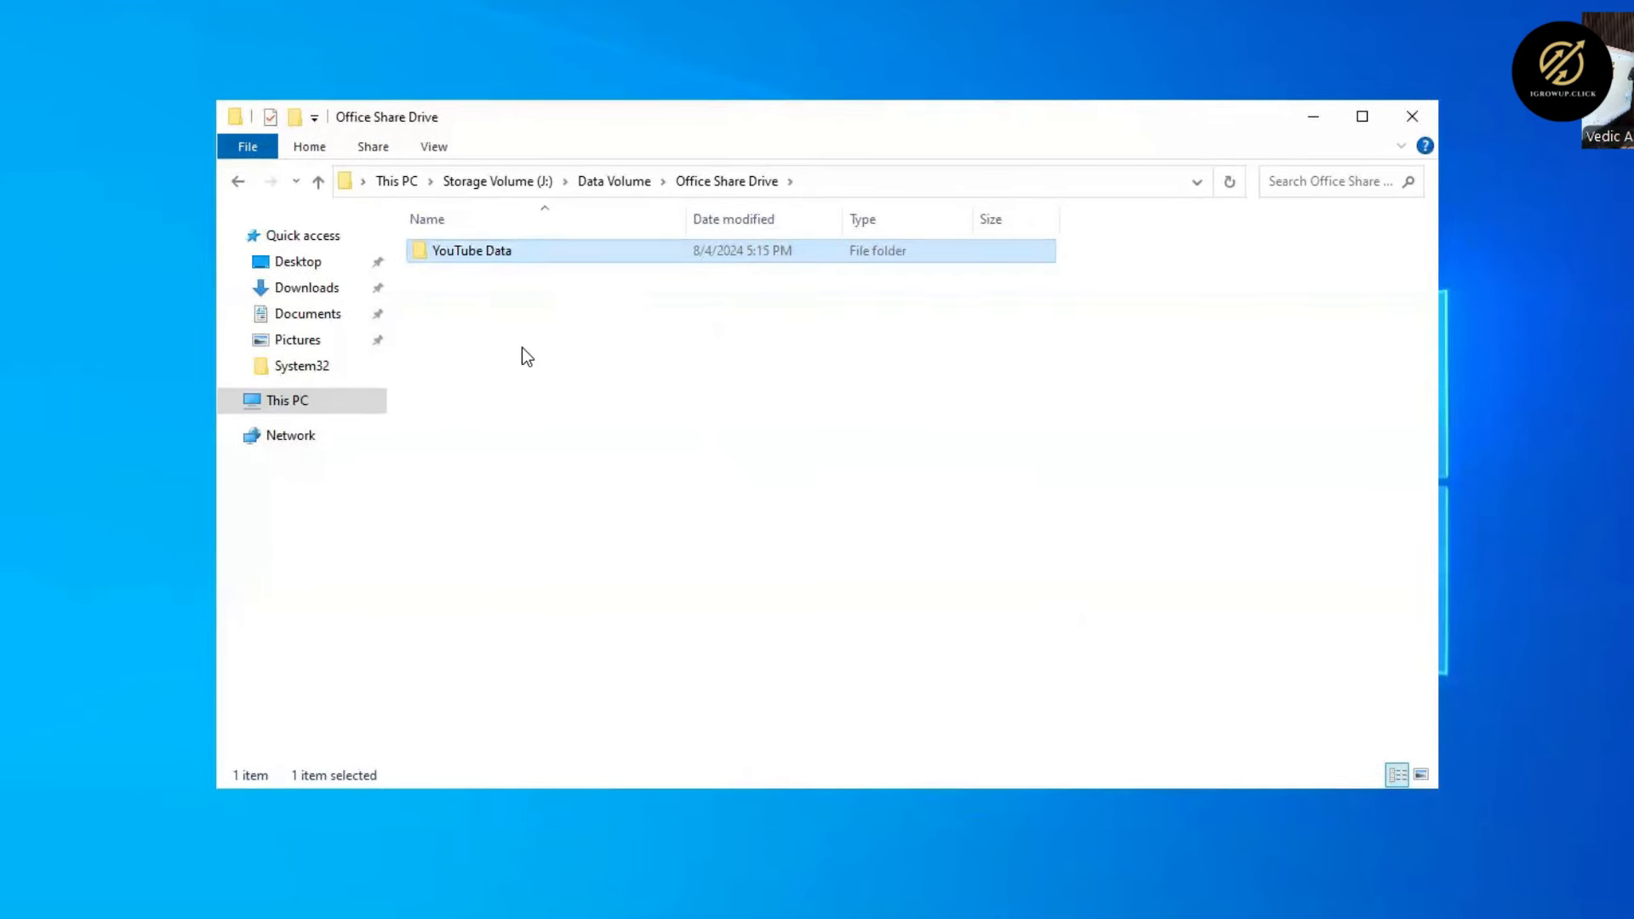
- Create a new folder named Course Data in the Office Share Drive folder
right_click(523, 348)
mouse_move(596, 614)
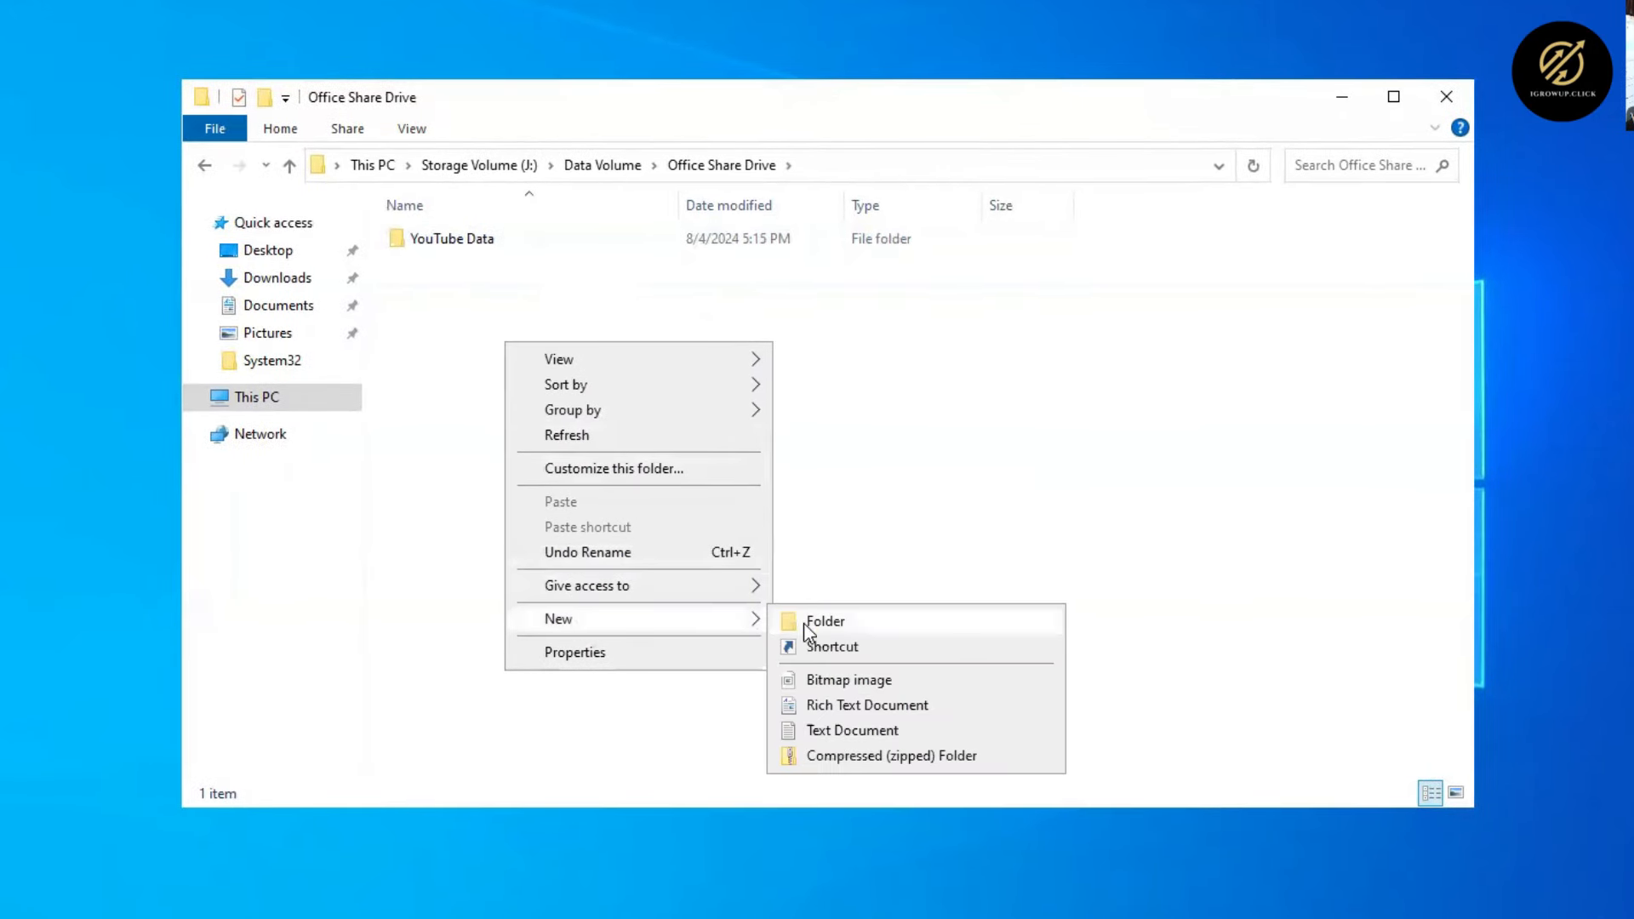
left_click(807, 626)
type("Cou")
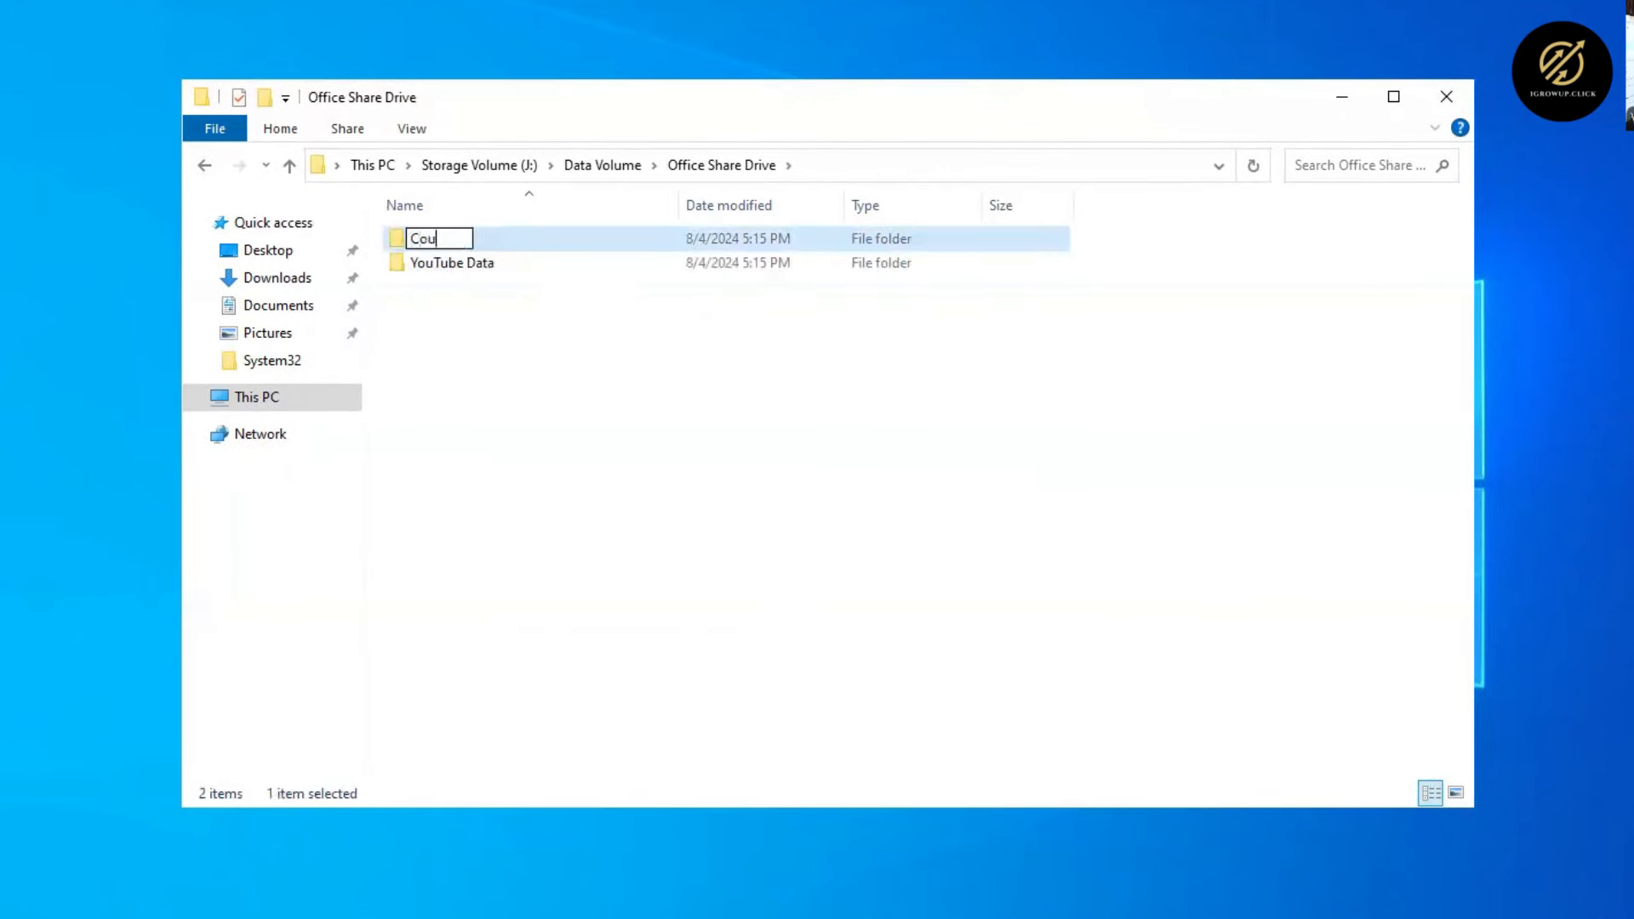
type("rse Data")
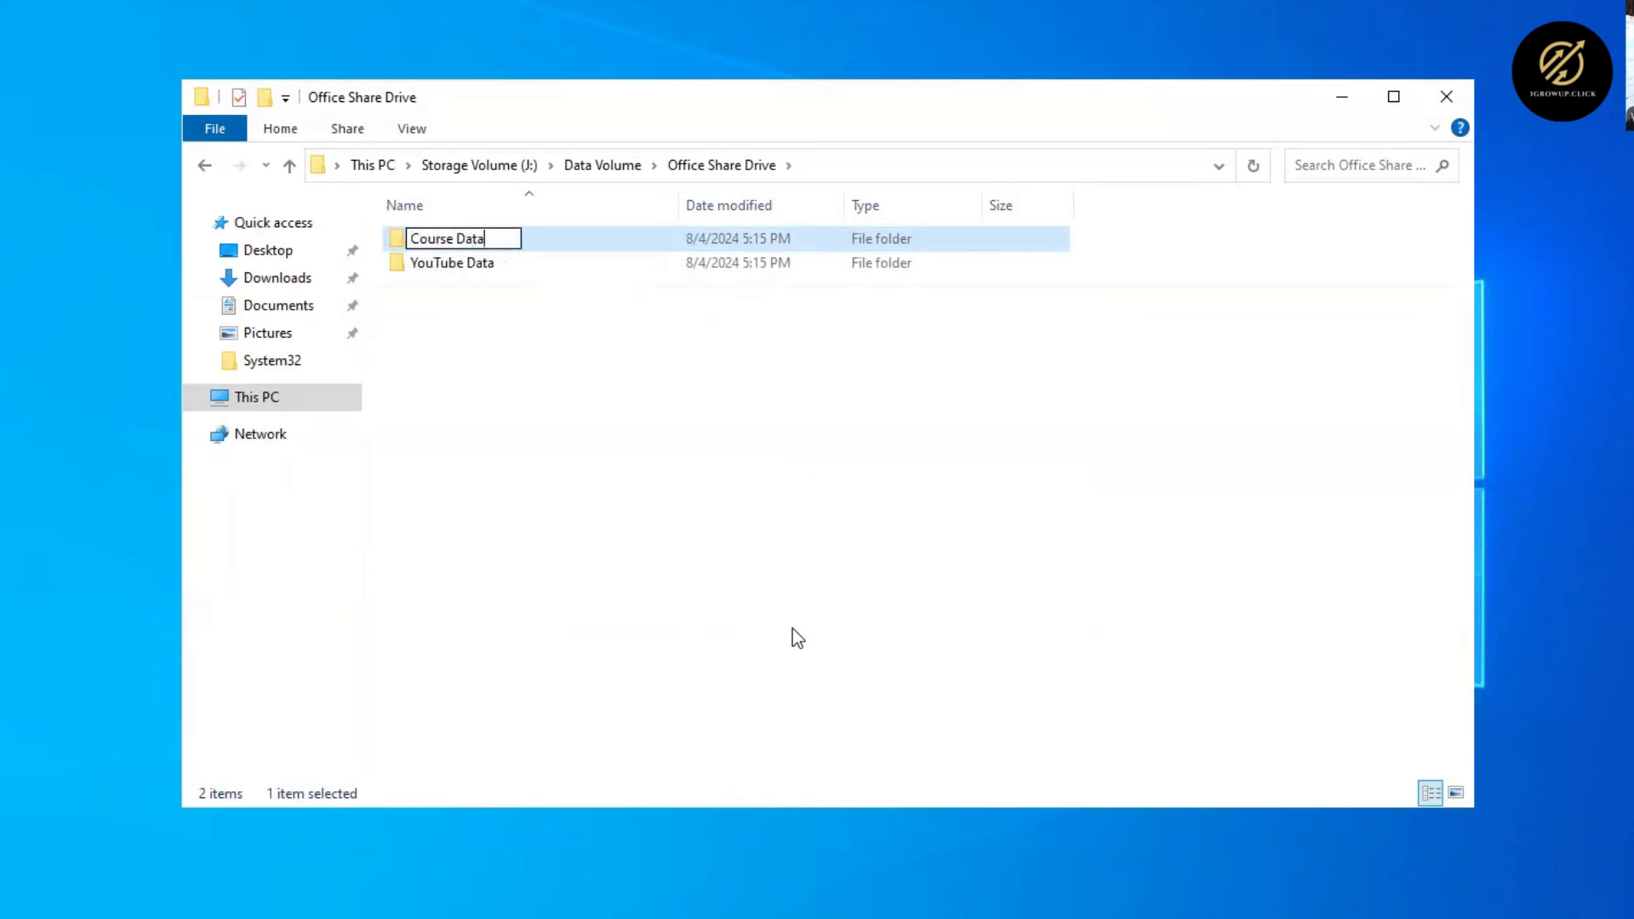
key("Return")
- Create another new folder named Raw Video Data in the Office Share Drive folder
right_click(464, 349)
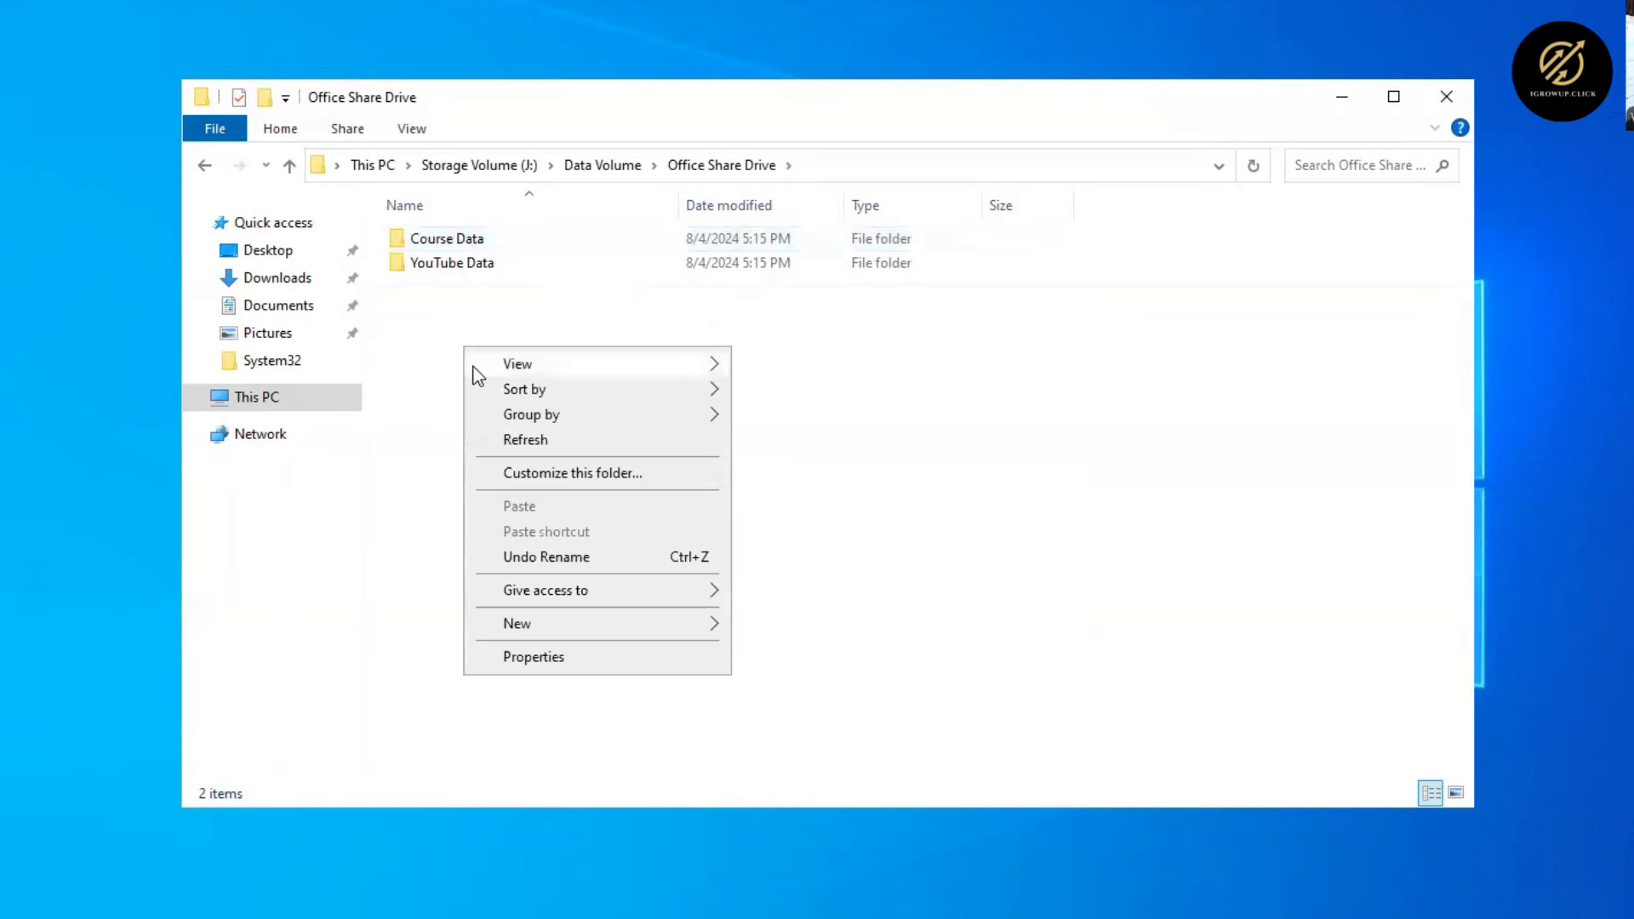
mouse_move(703, 626)
left_click(769, 630)
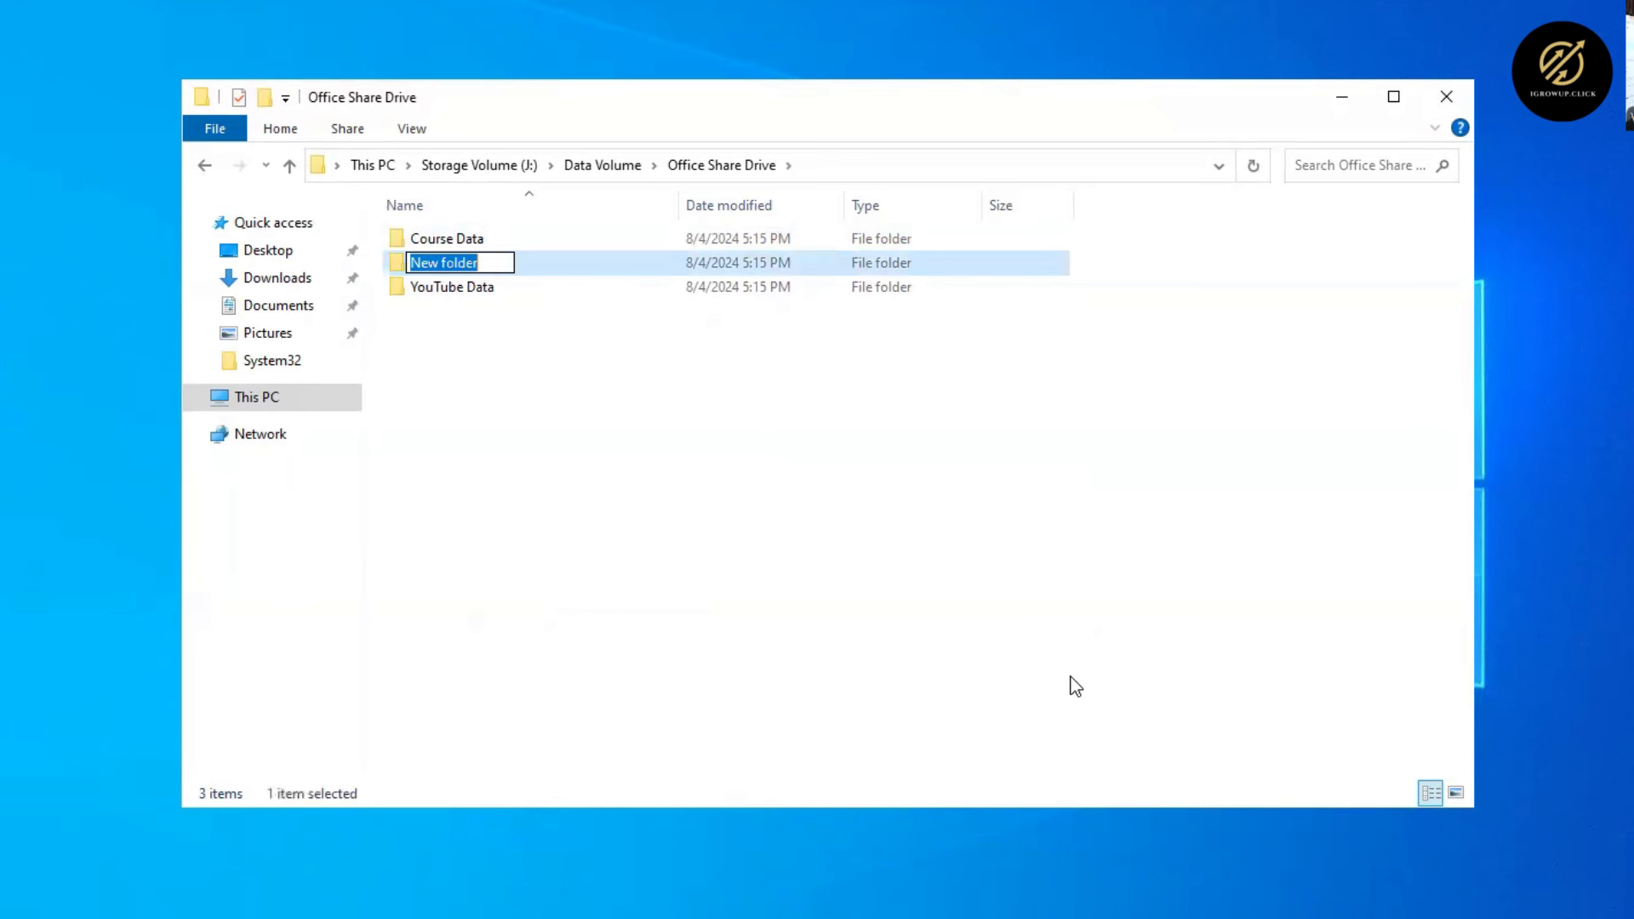
type("Raw")
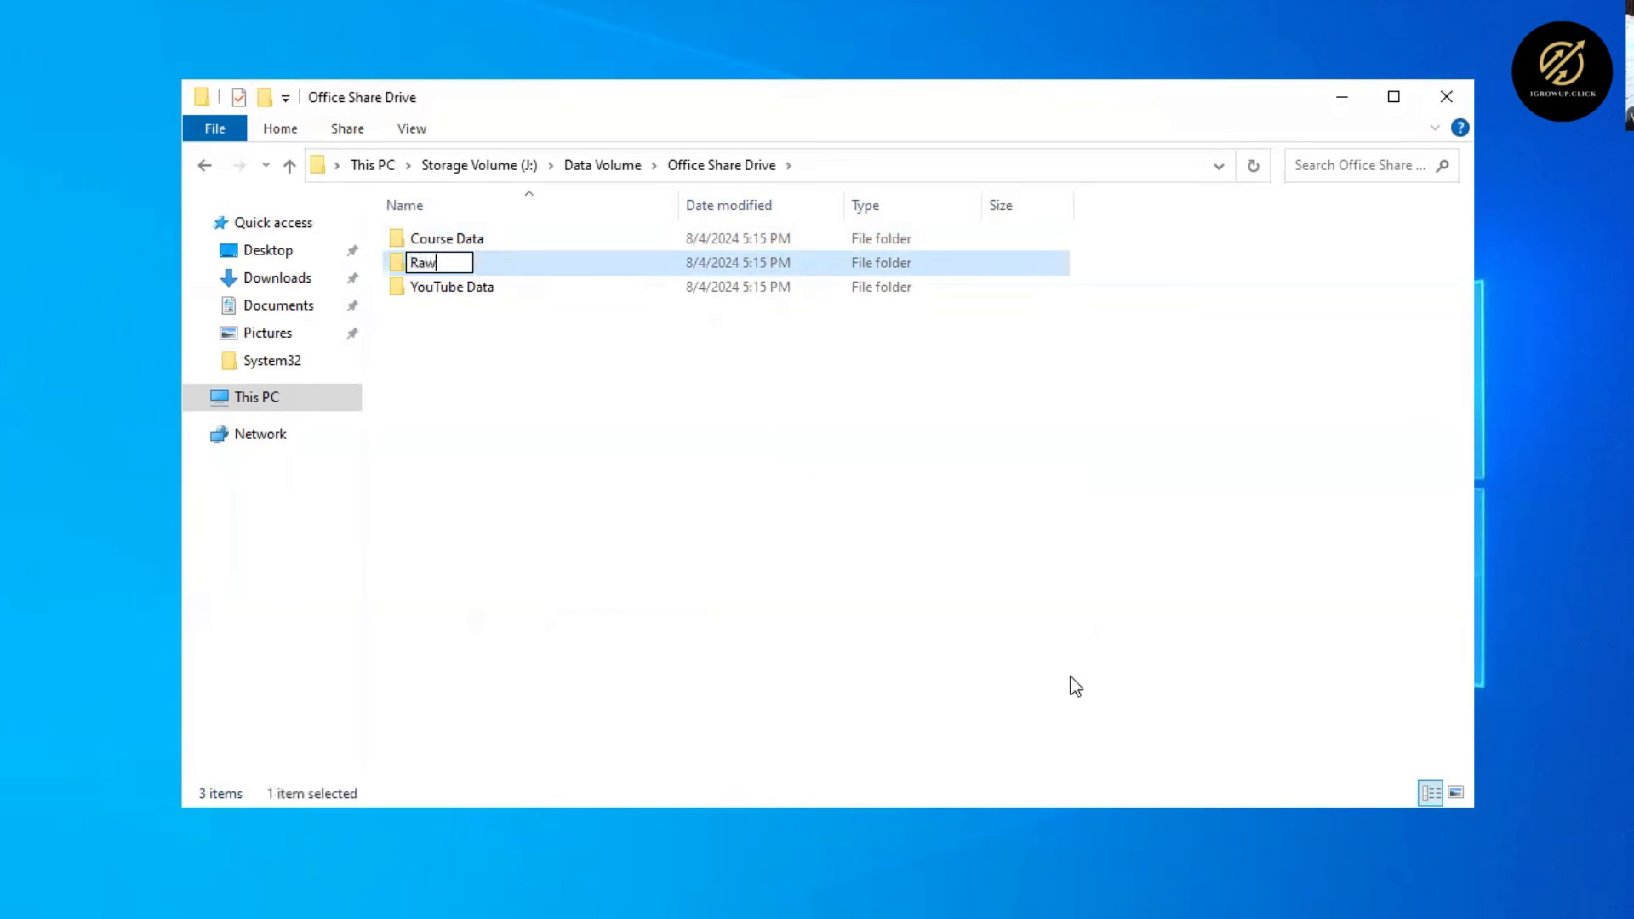
type(" Video")
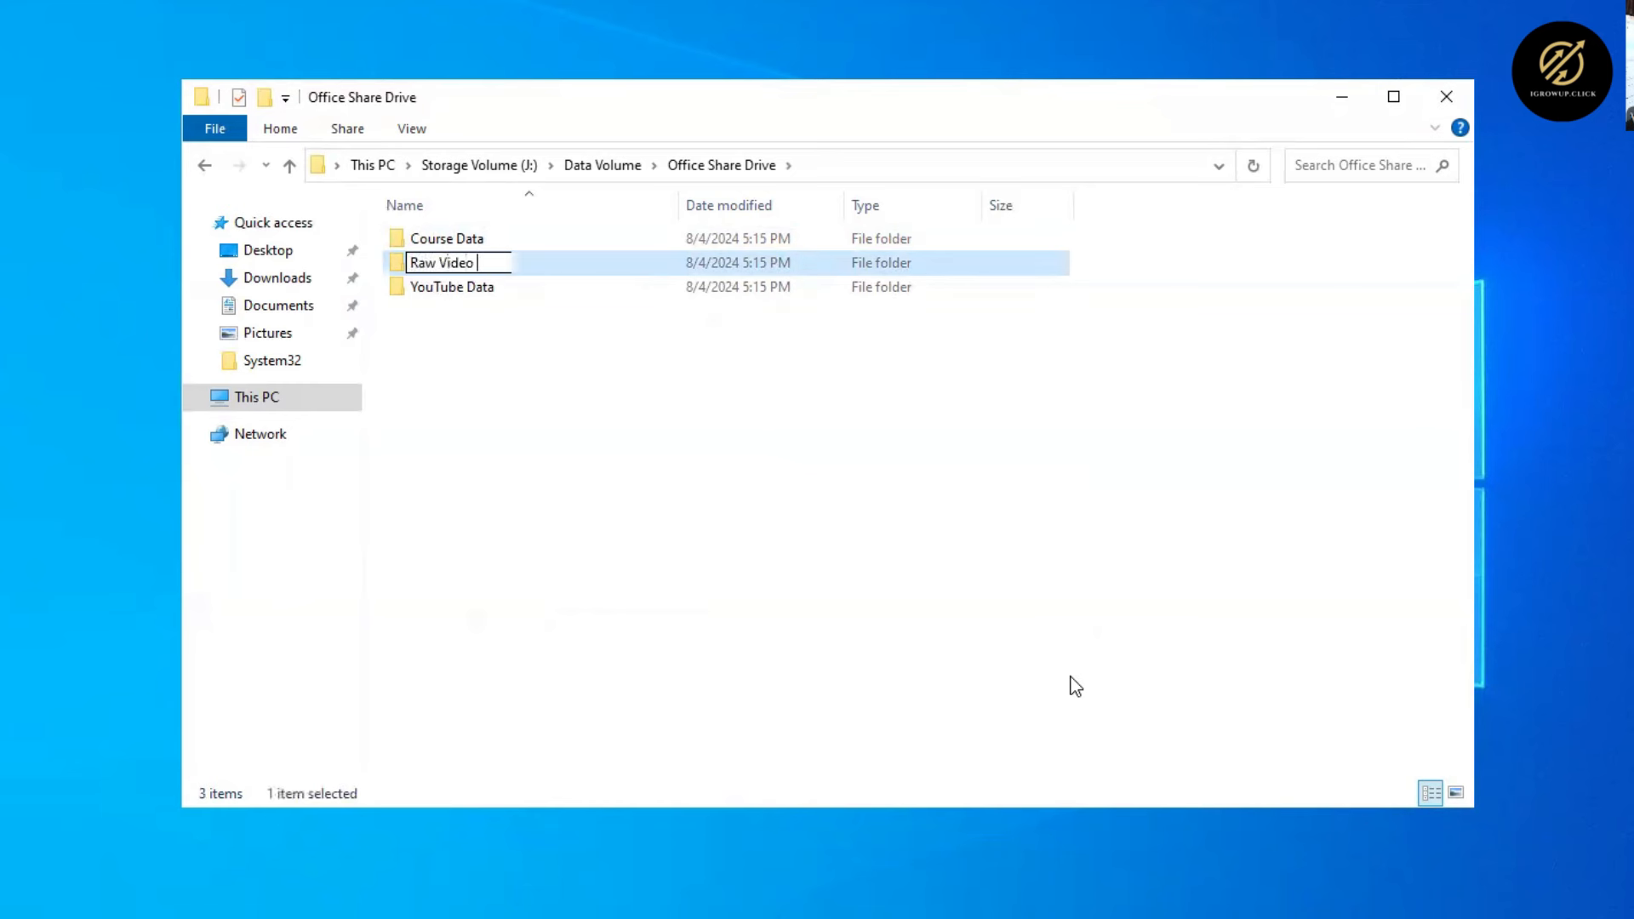
type(" Data")
key("Return")
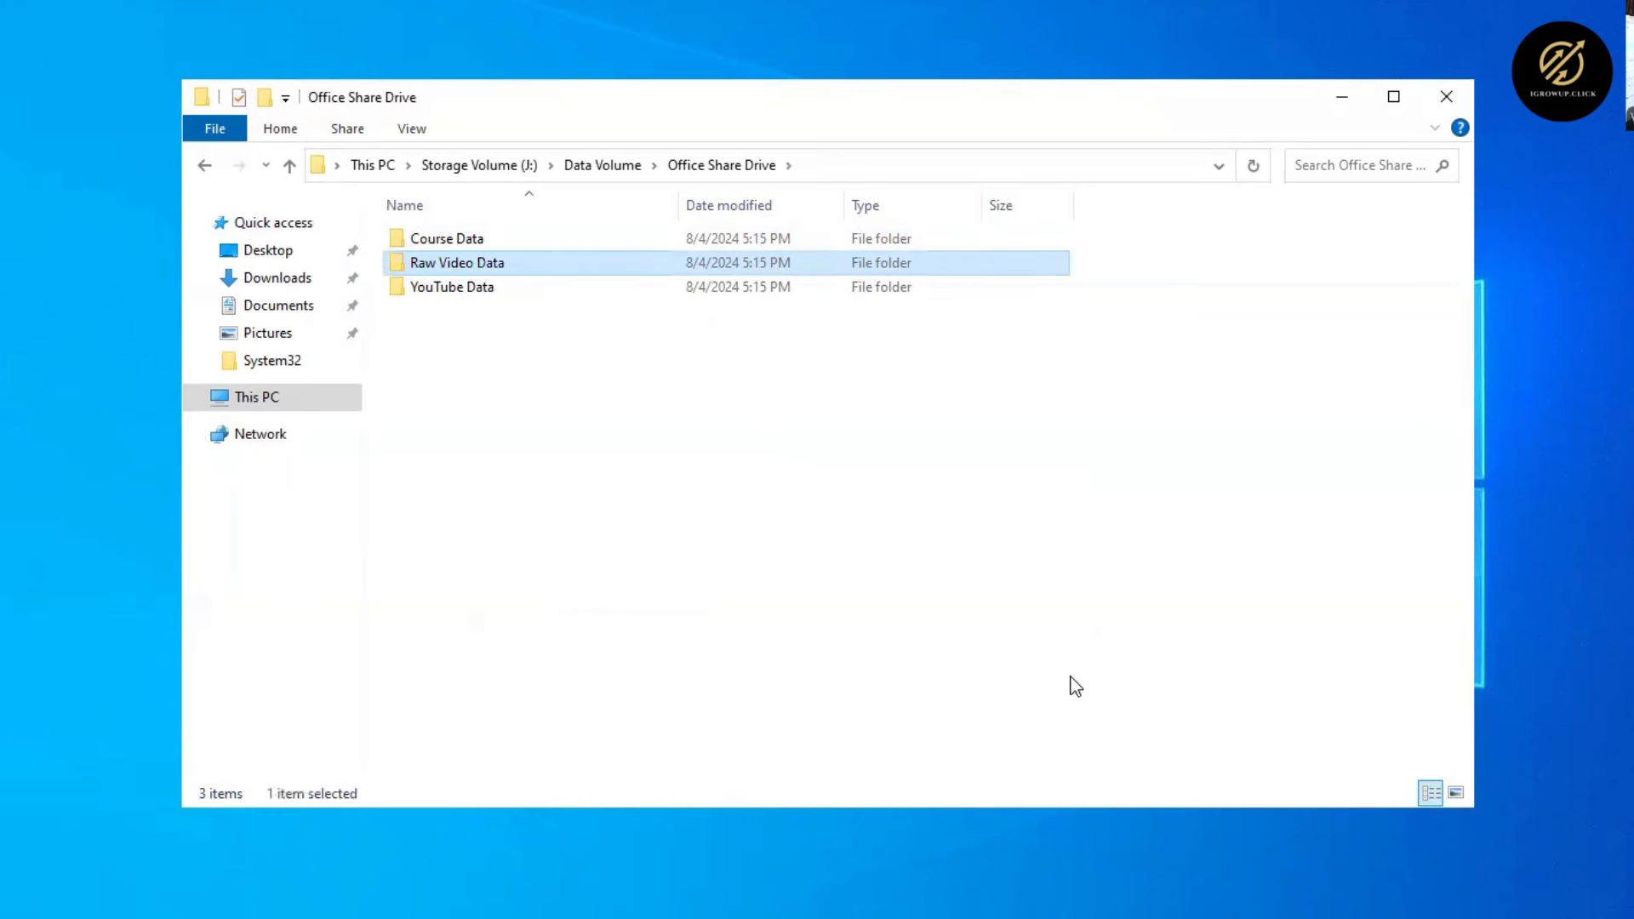
- Rename the Course Data folder to 01- Course Data
right_click(458, 244)
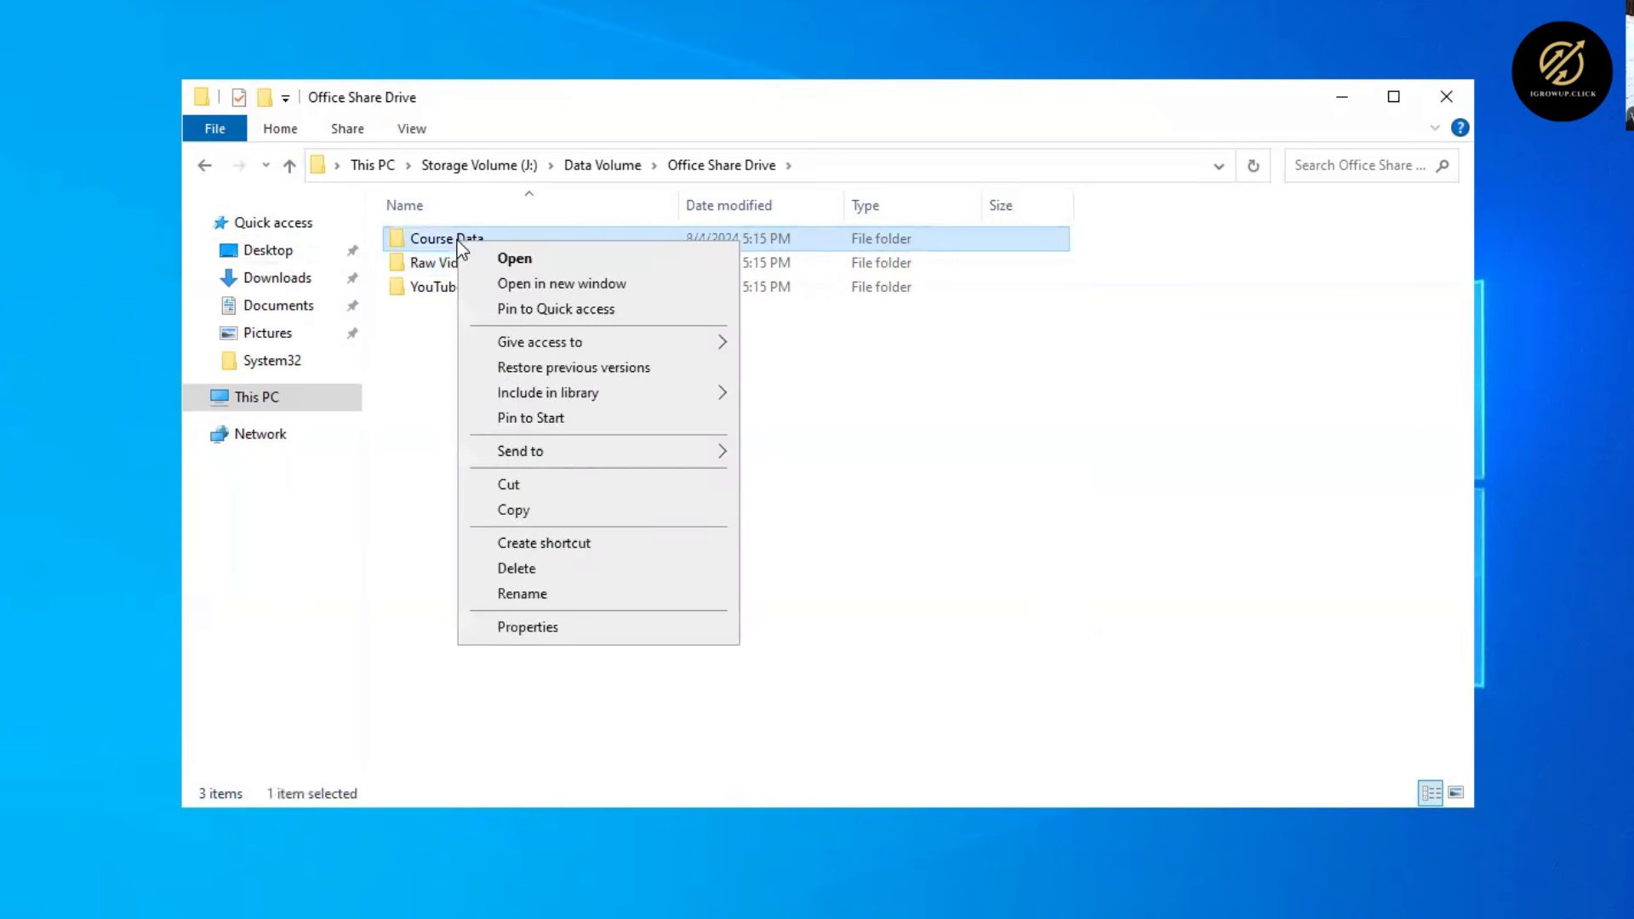
left_click(544, 589)
left_click(412, 240)
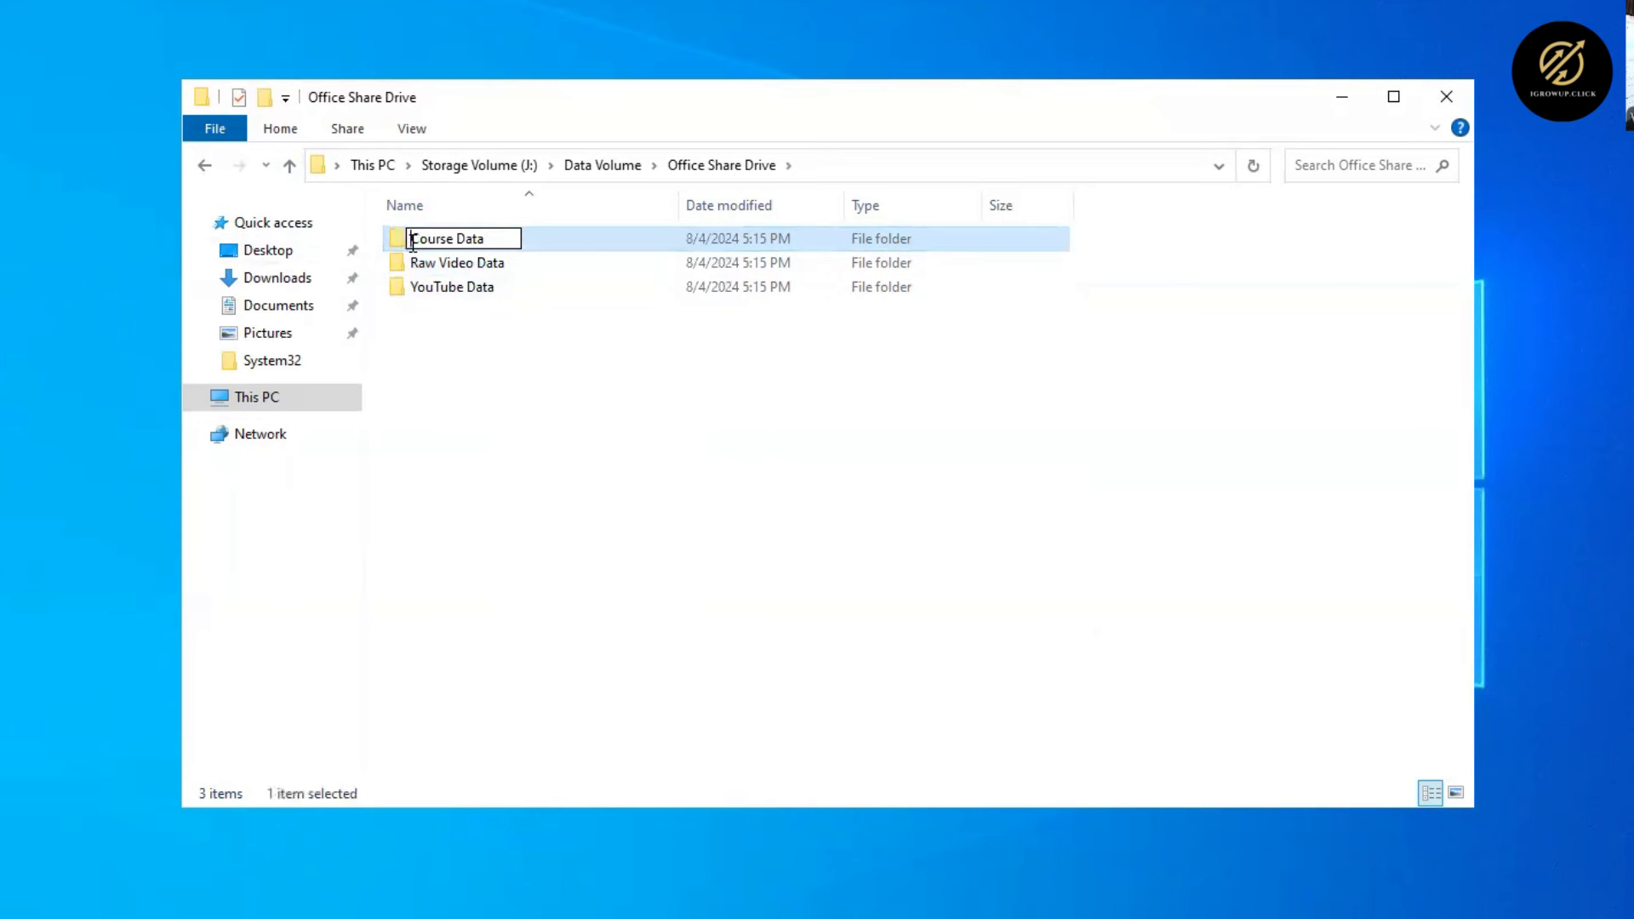
type("01")
key("BackSpace")
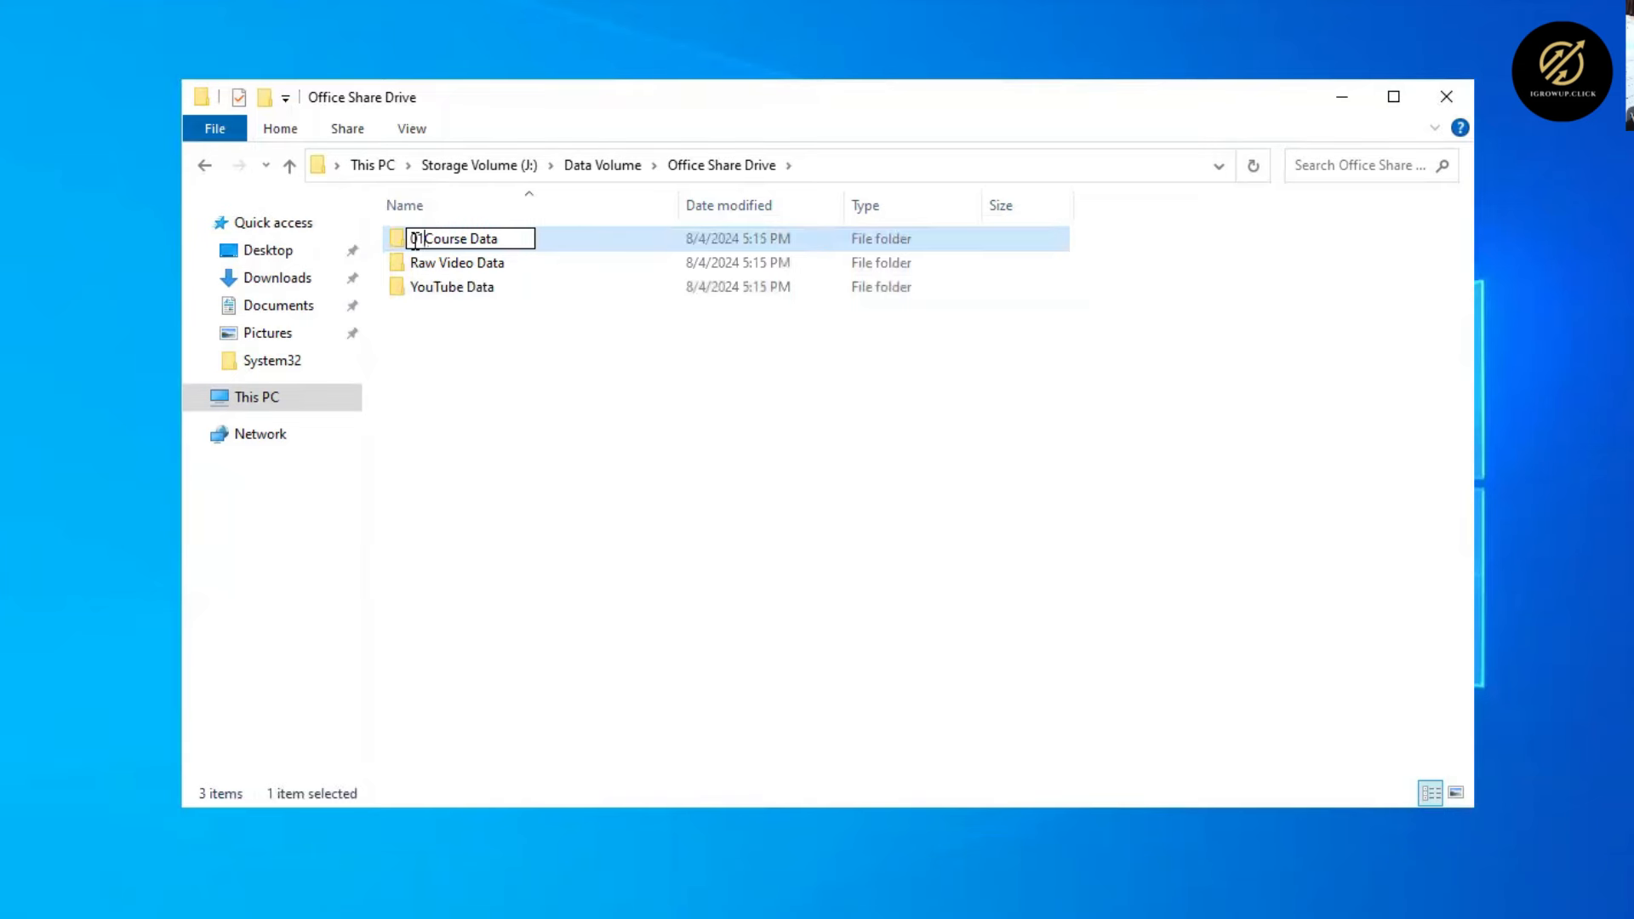
type("-")
key("Return")
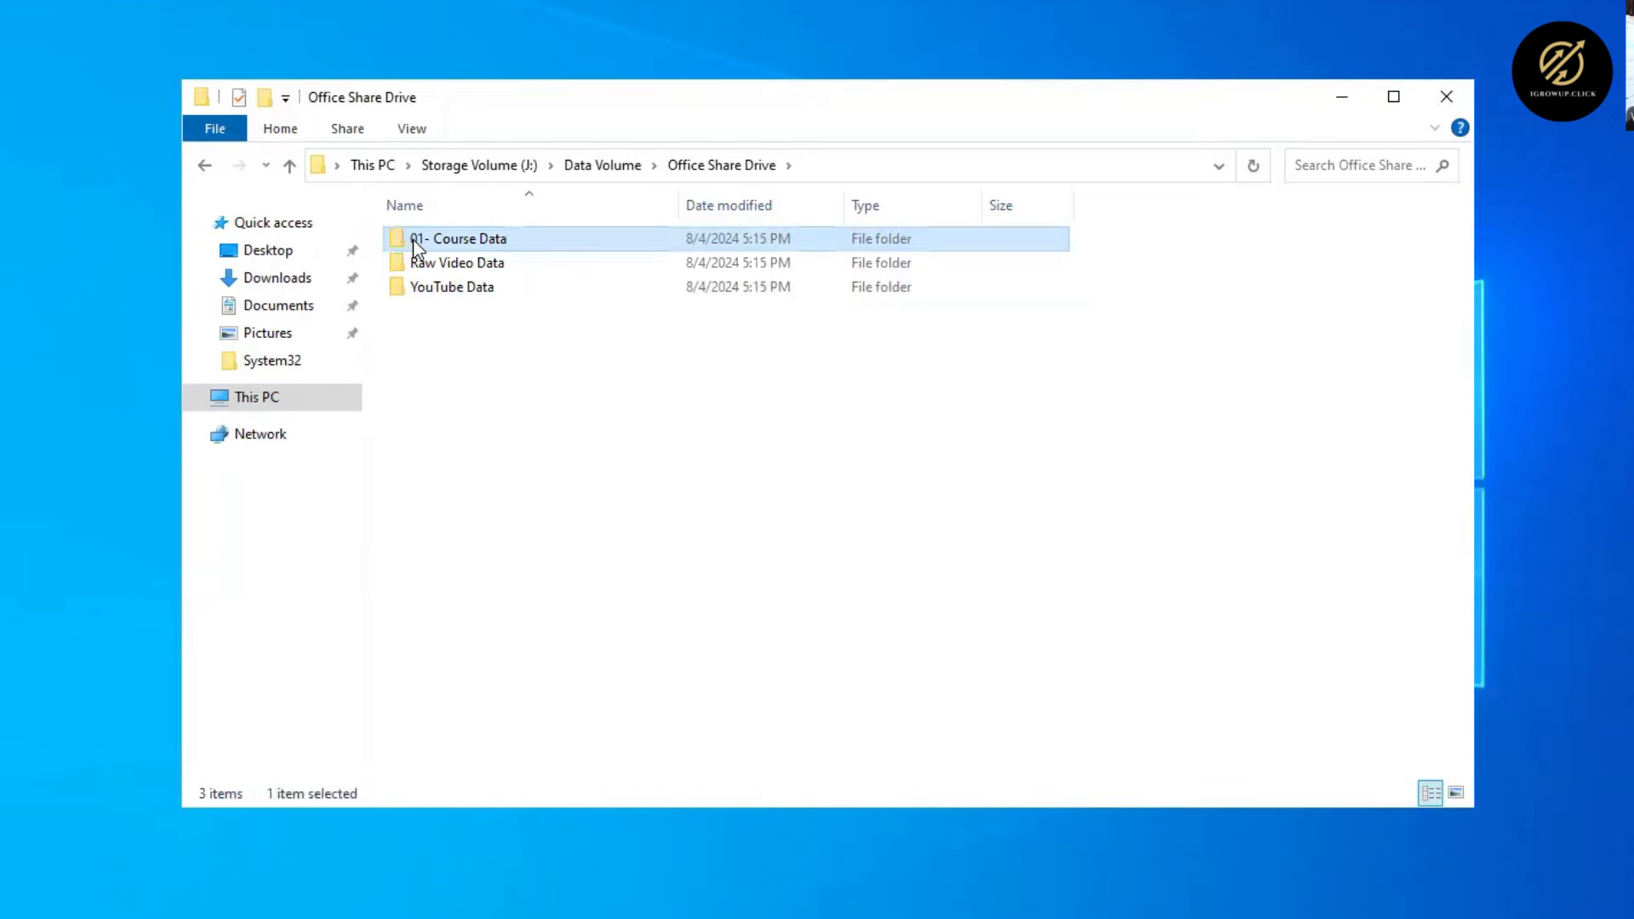
- Rename the YouTube Data folder to 02- YouTube Data
left_click(429, 284)
right_click(429, 284)
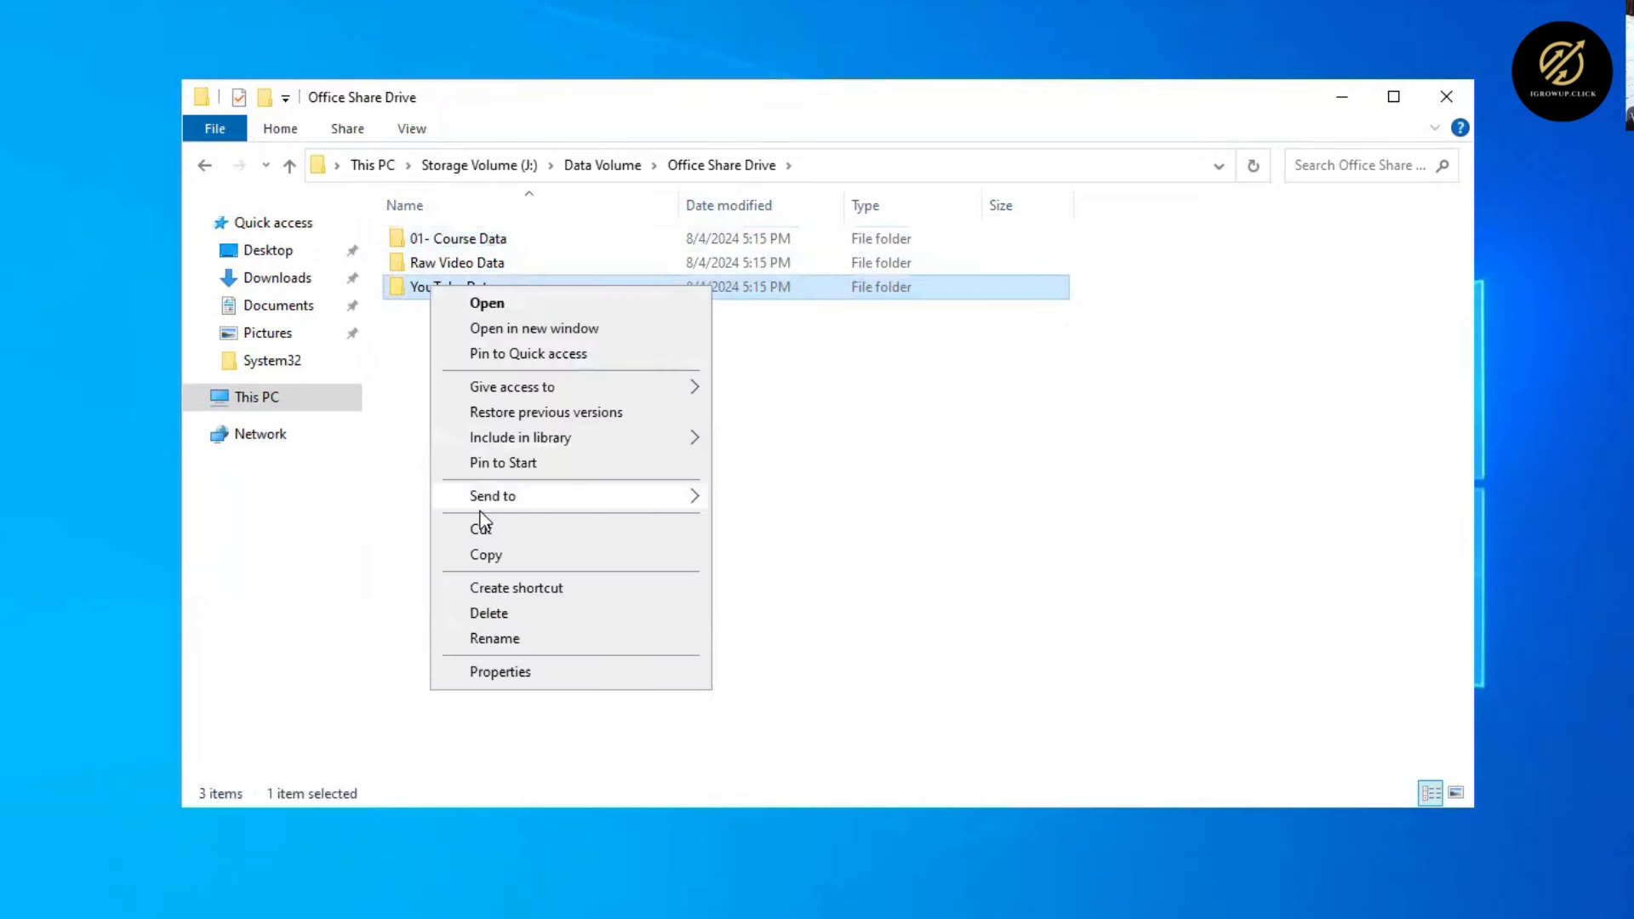
left_click(502, 638)
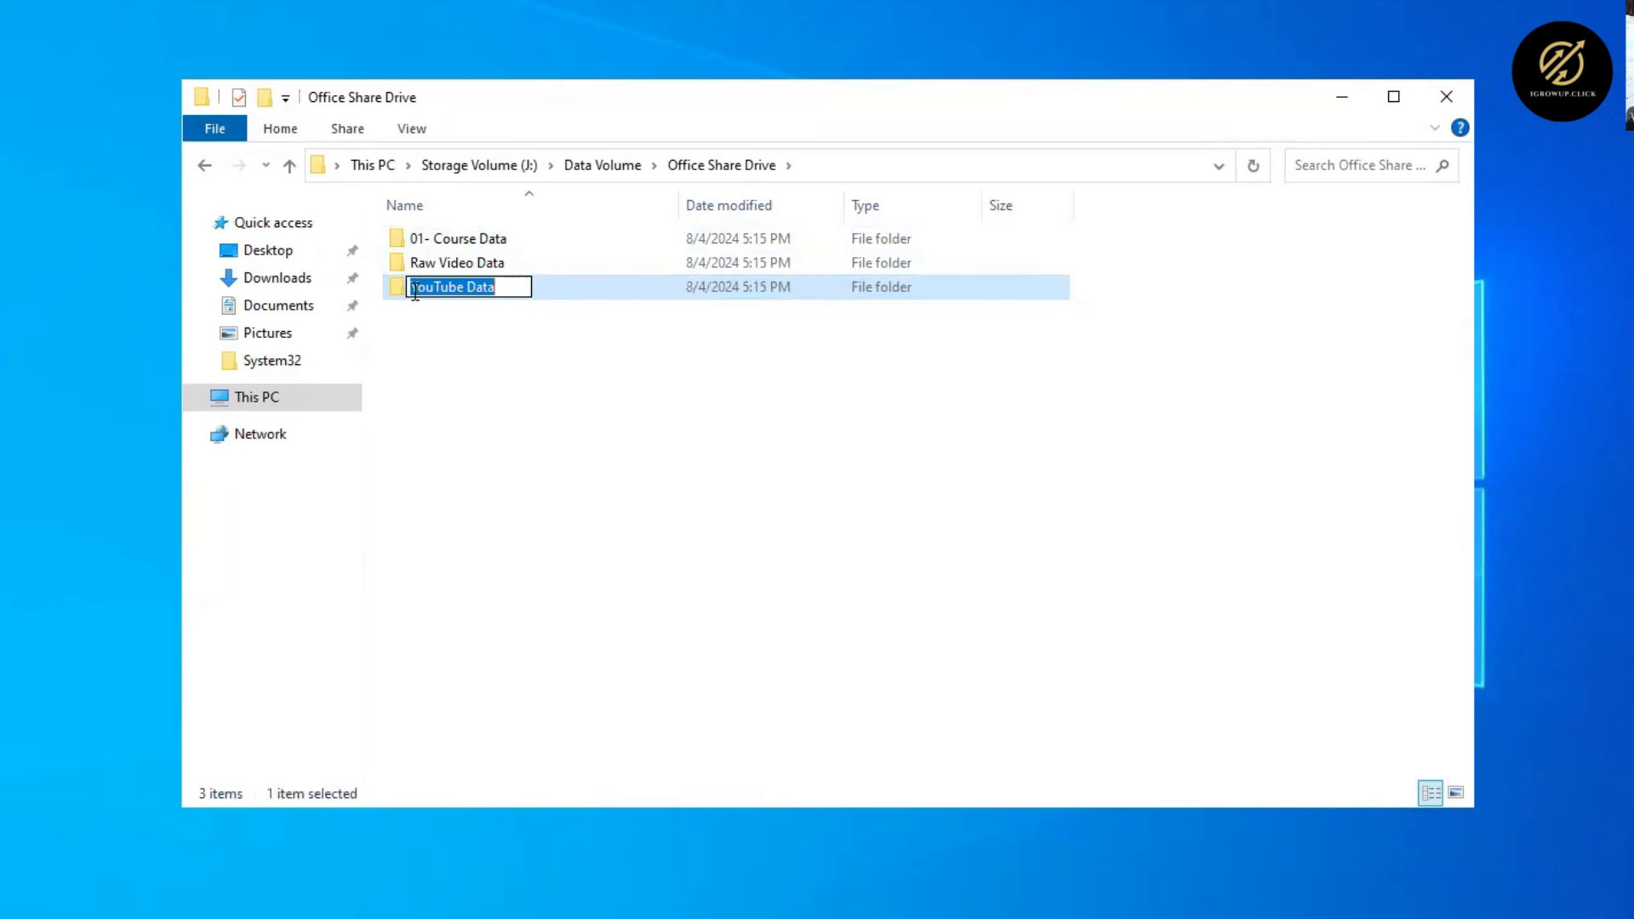
key("Home")
type("02-")
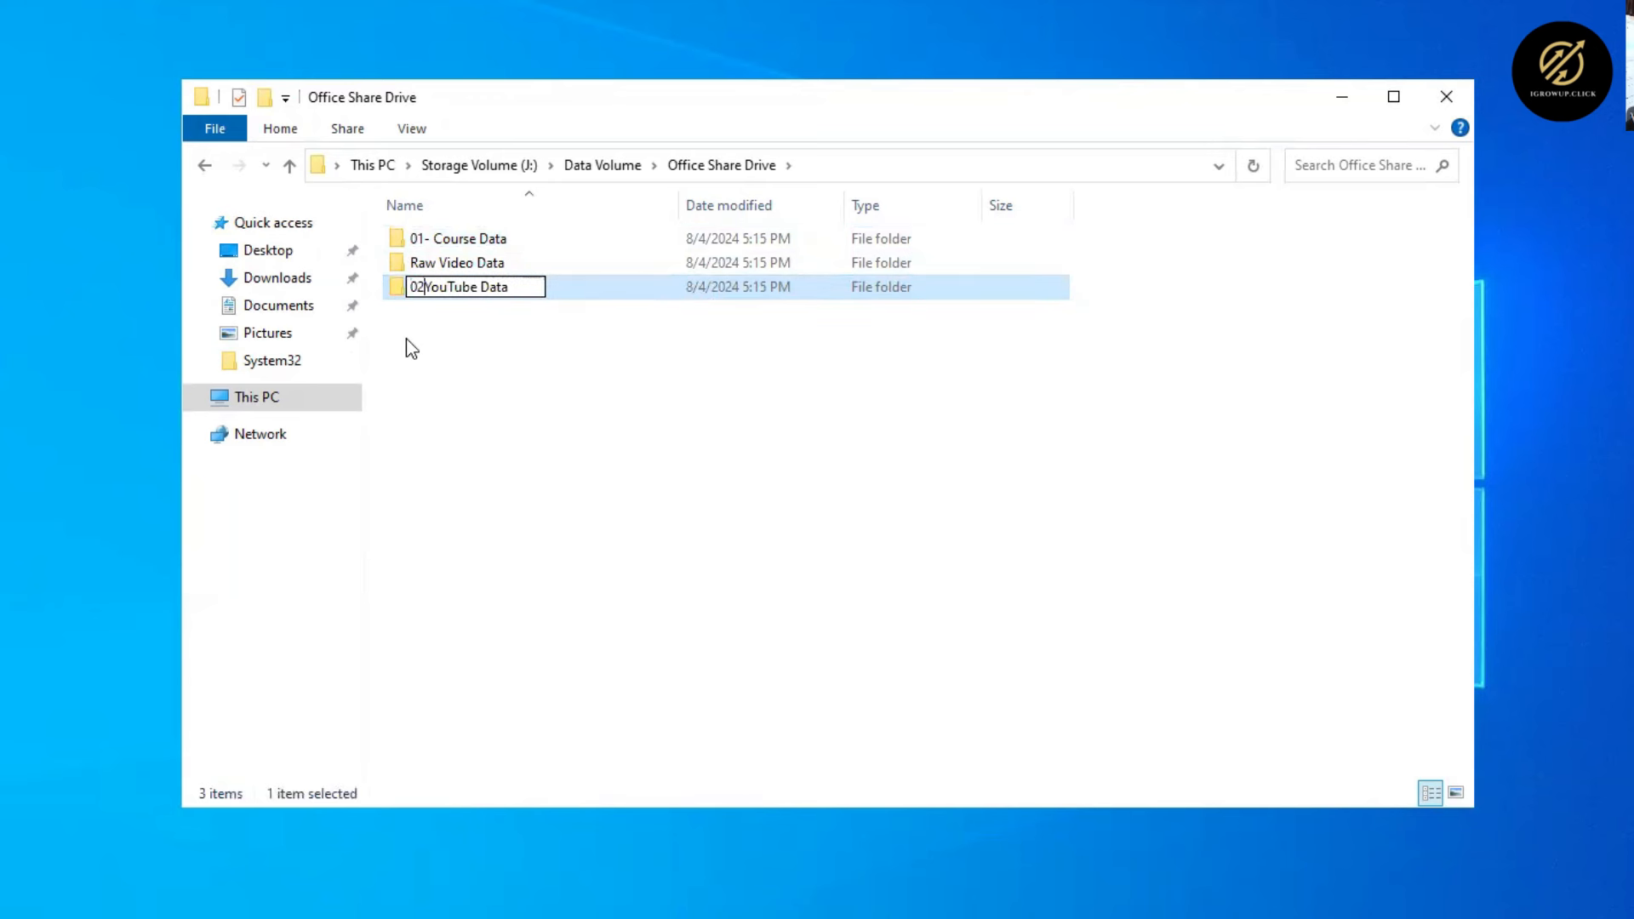
key("Return")
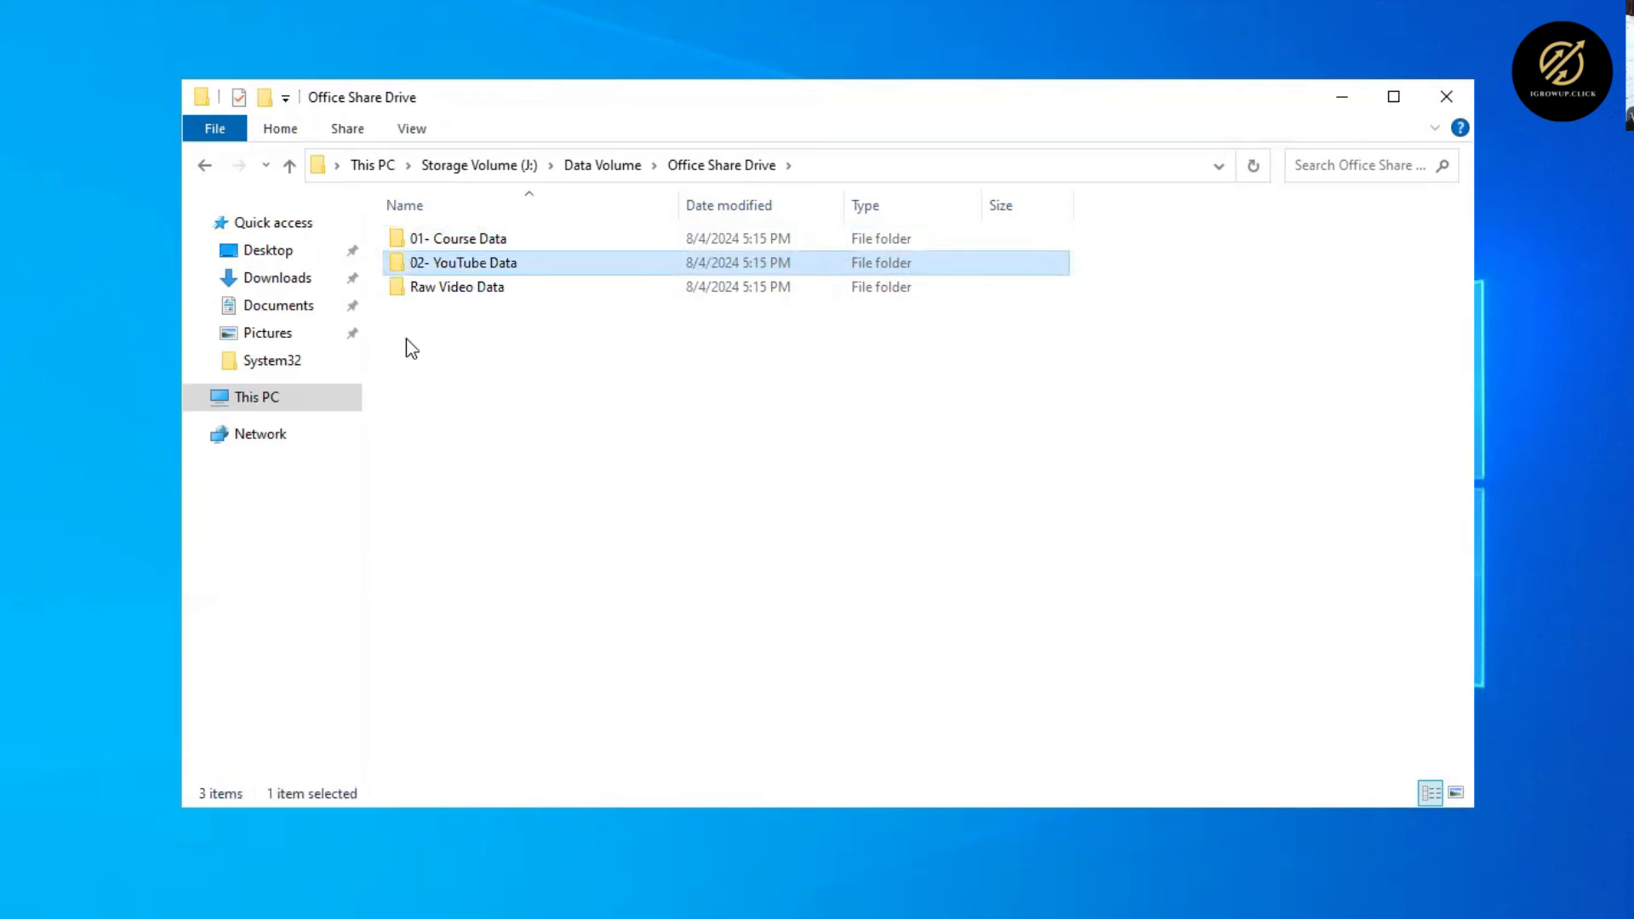
- Add the prefix 03- to the name of the Raw Video Data folder
left_click(446, 286)
right_click(446, 286)
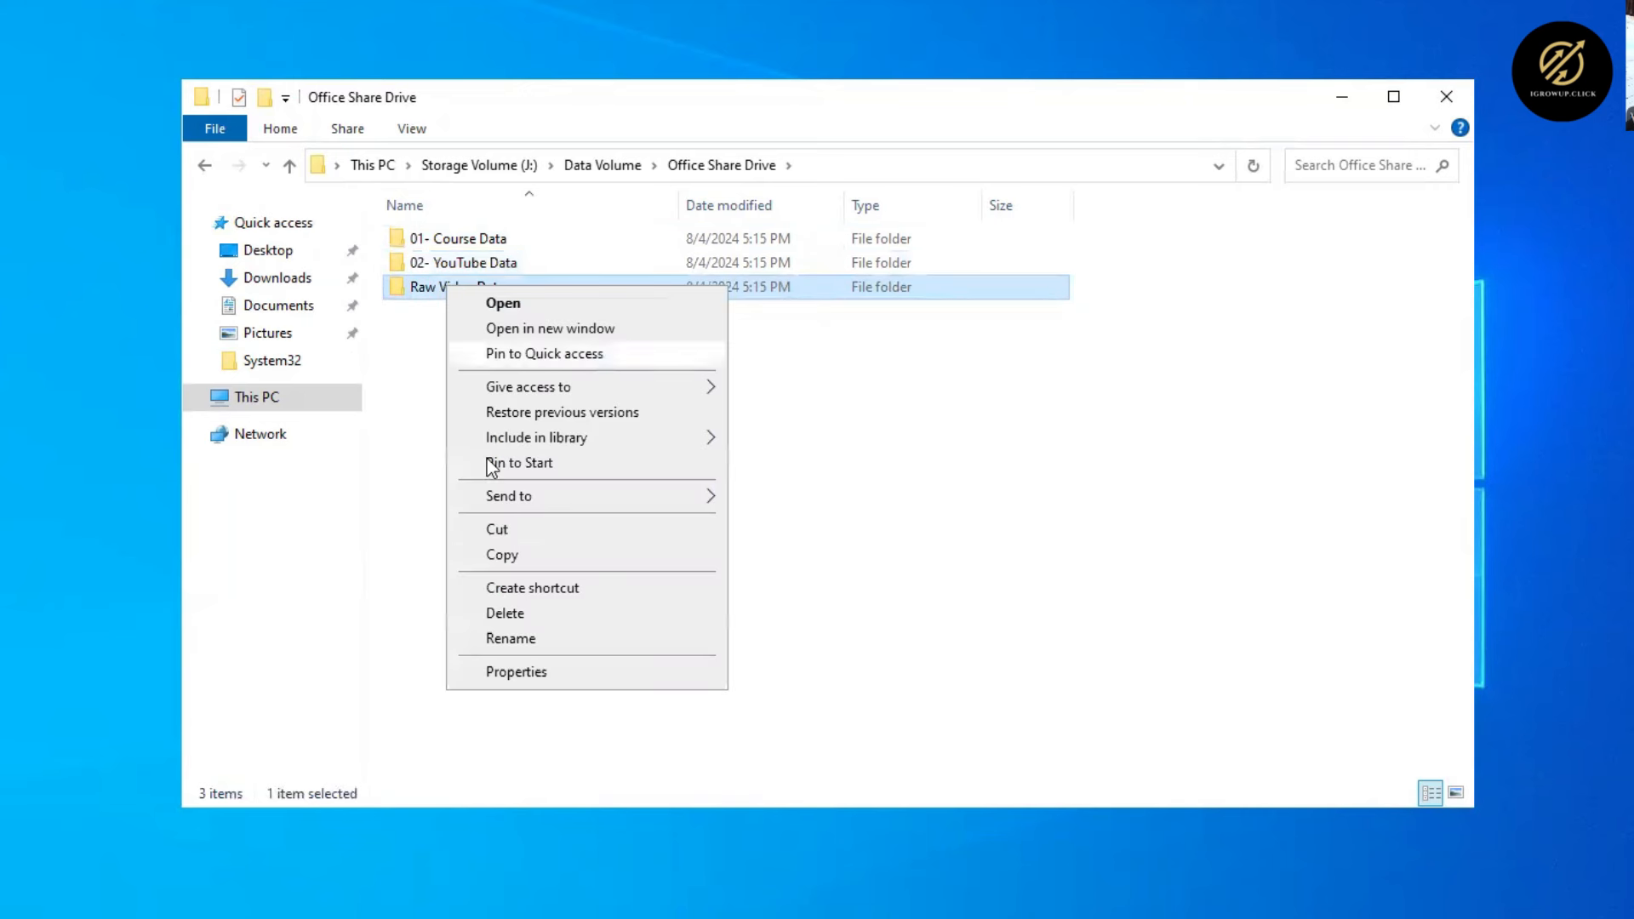
left_click(505, 638)
left_click(410, 288)
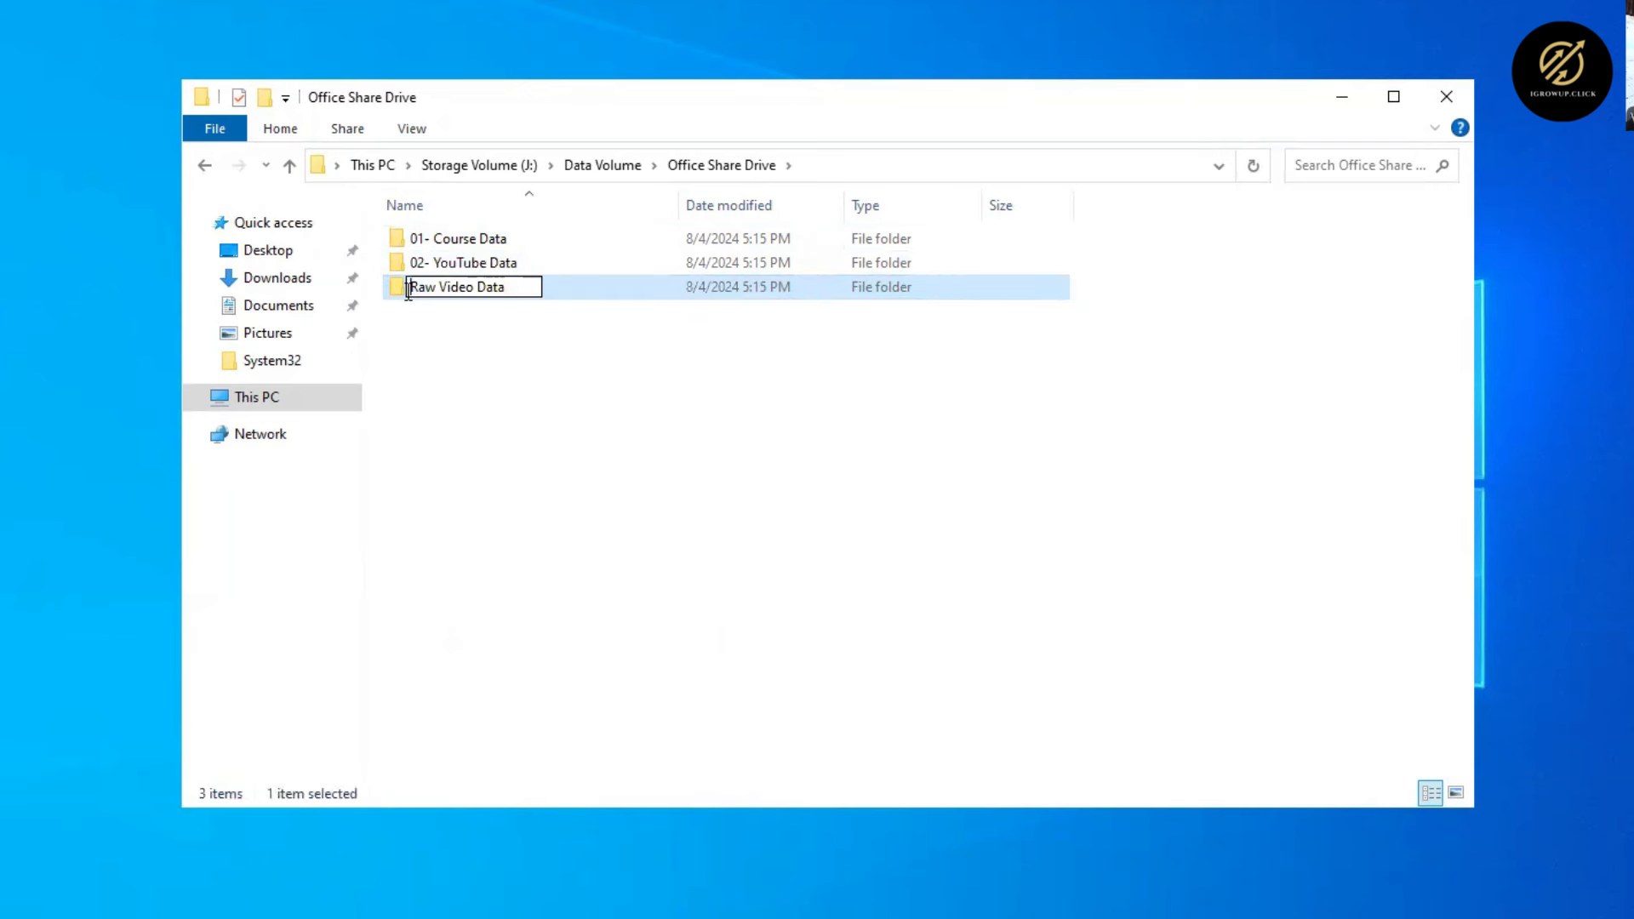
type("03-")
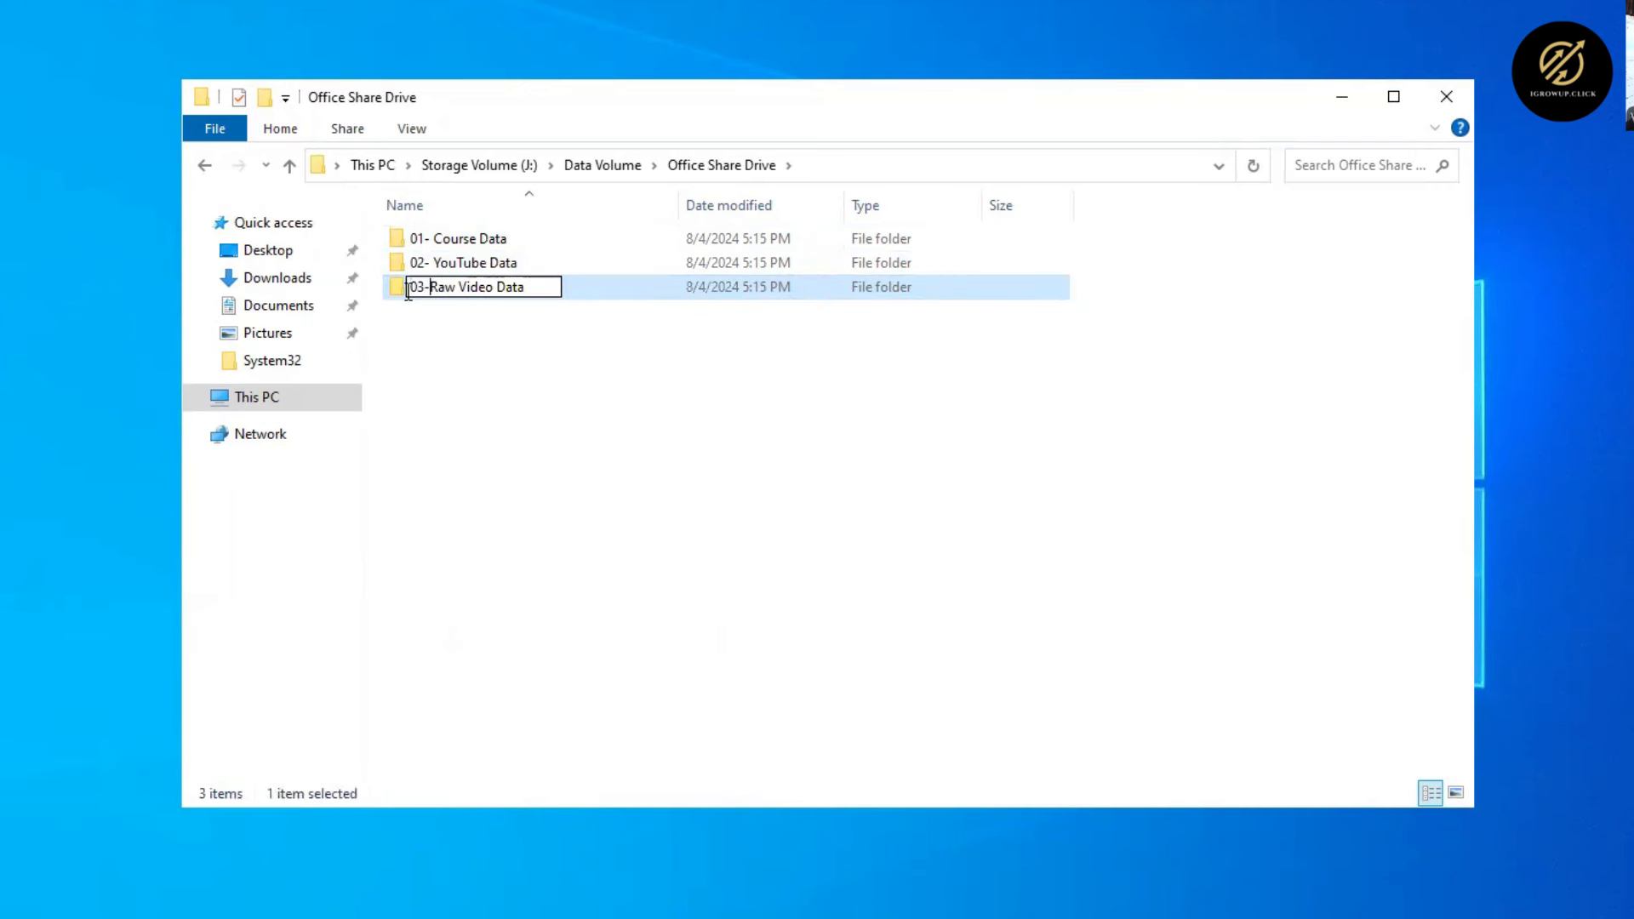
key("Return")
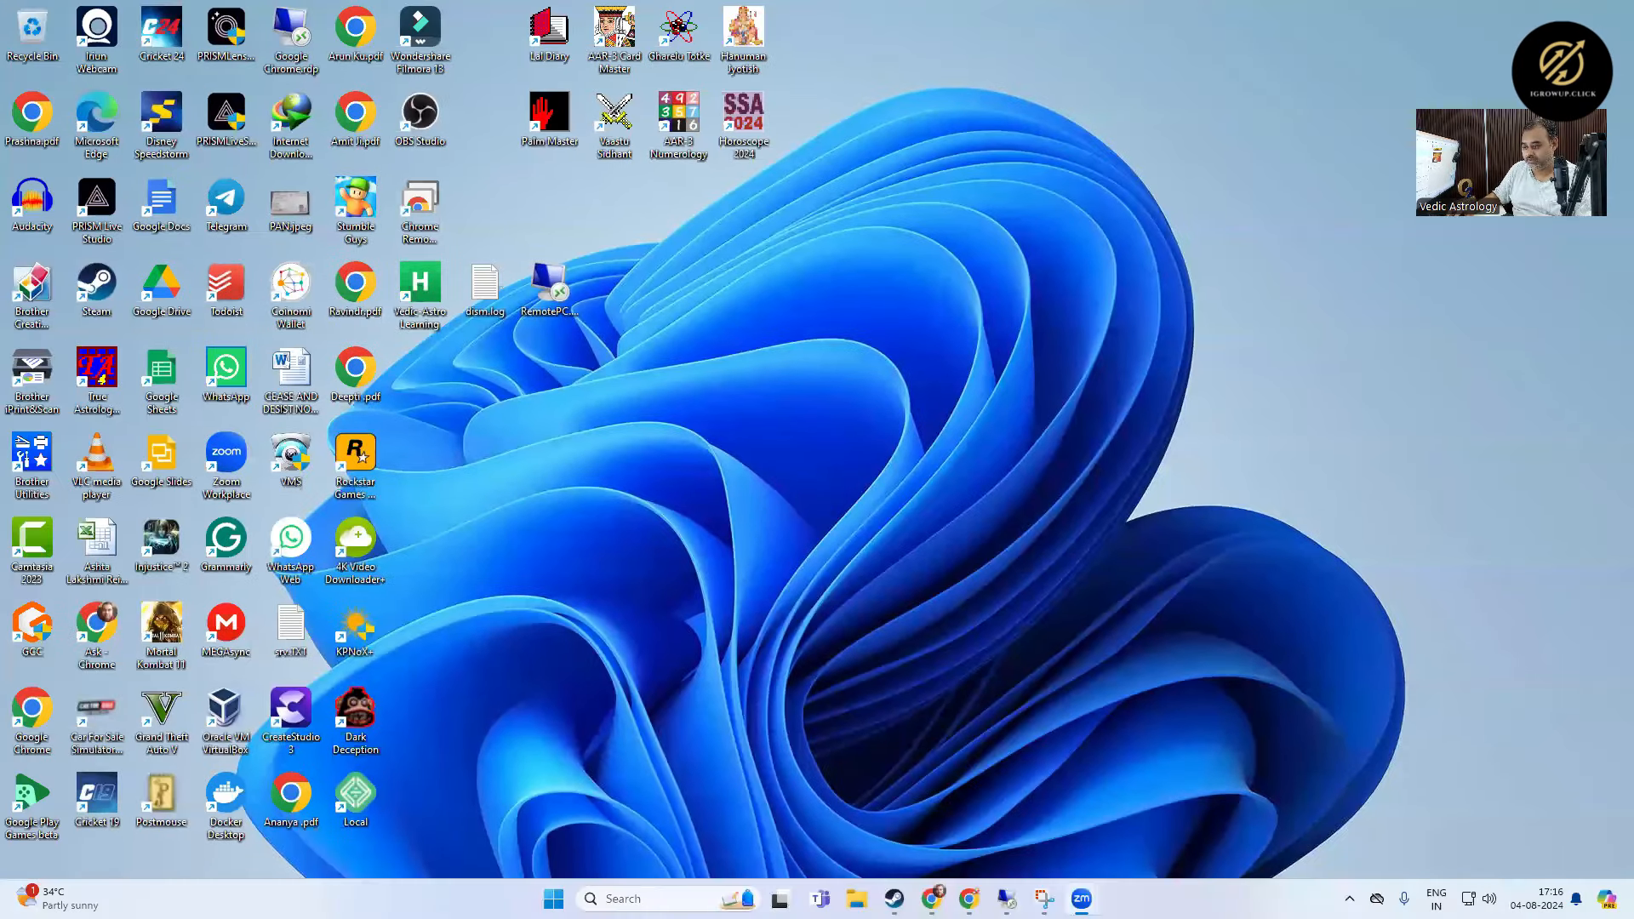
- Bring up the open Remote Desktop sessions from the local desktop to switch to one of them
mouse_move(1006, 899)
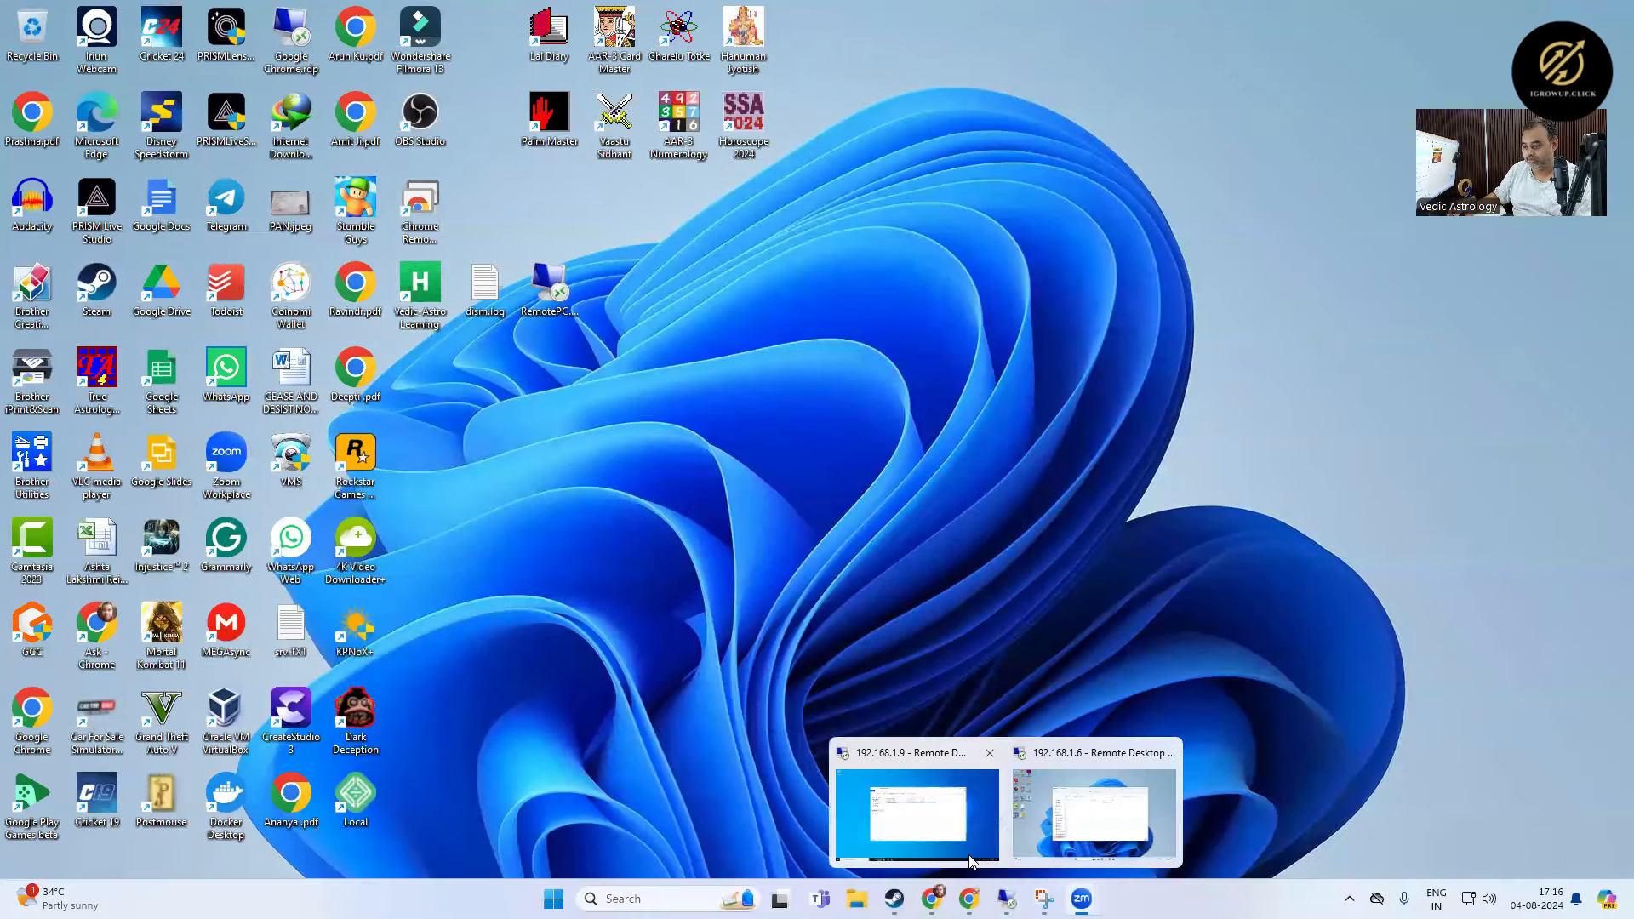